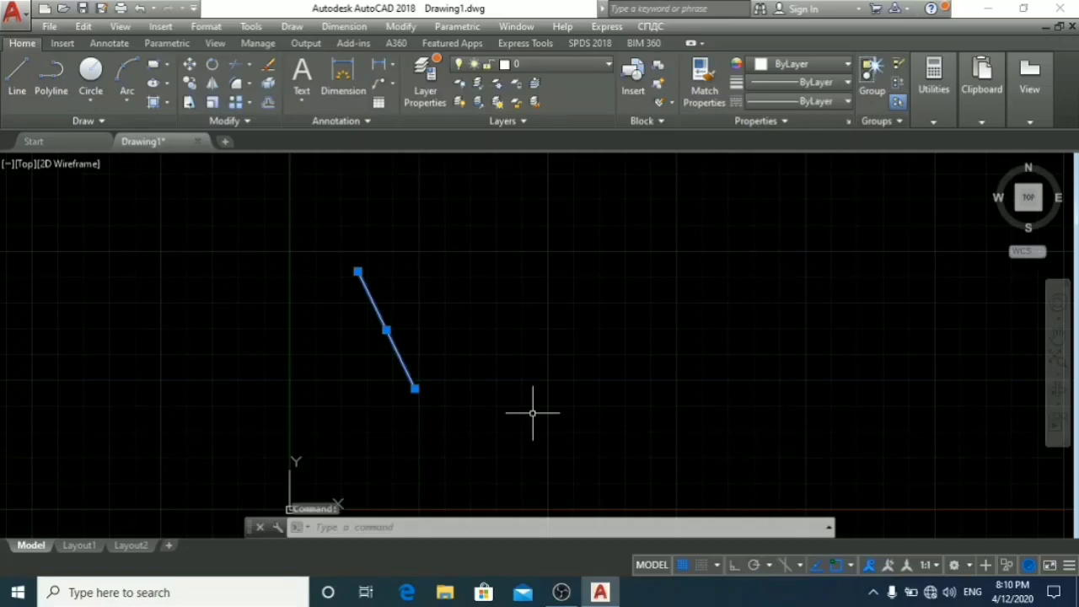
key("Return")
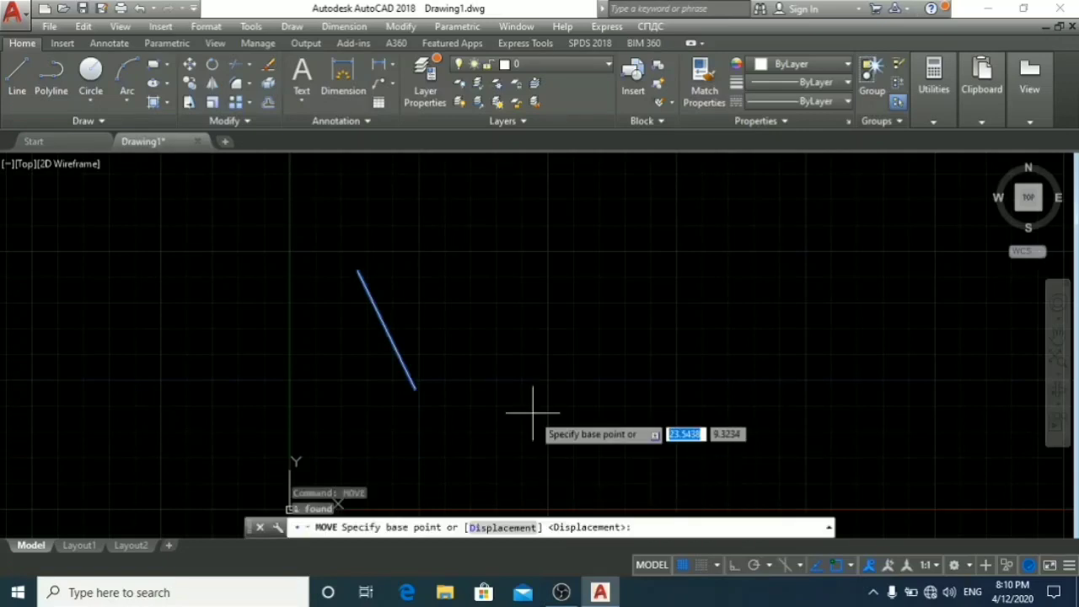
key("ctrl+q")
key("Escape")
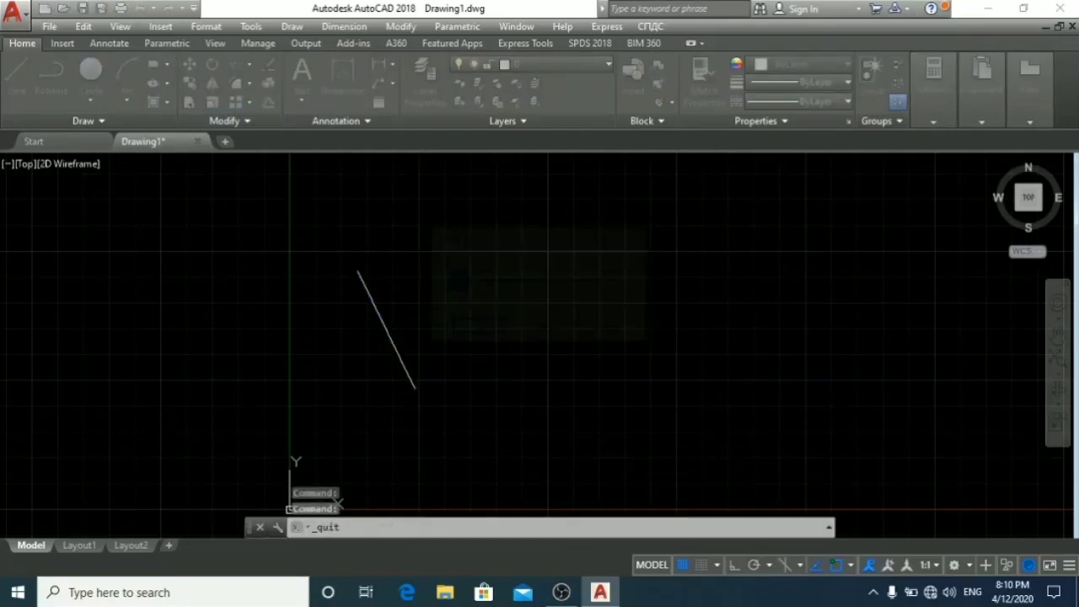
Move the slanted line horizontally to the right with Ortho on, using its lower endpoint as the base point
left_click(481, 378)
left_click(212, 295)
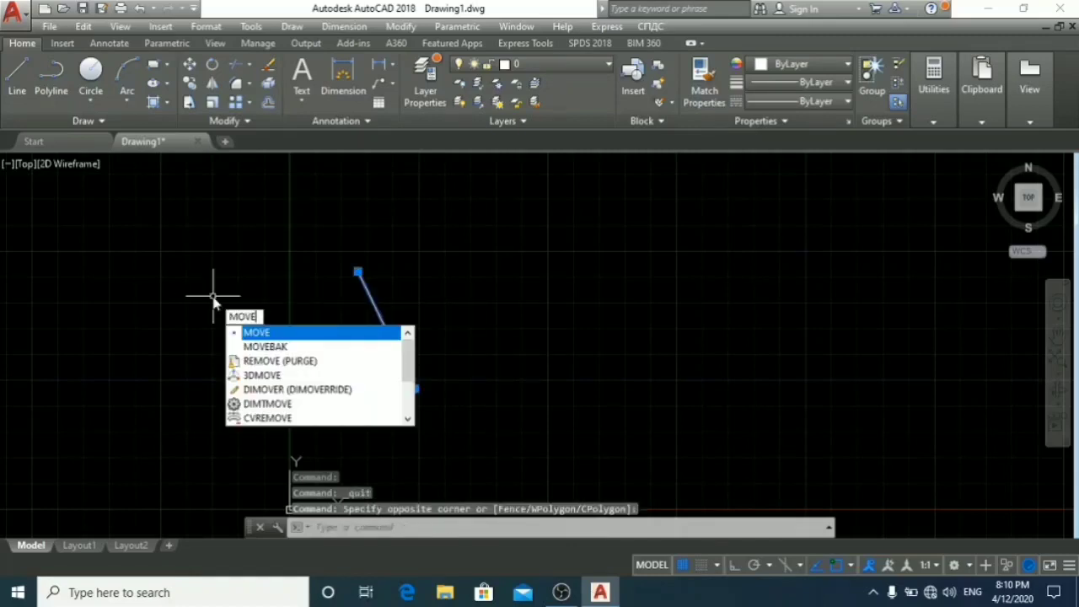
key("Return")
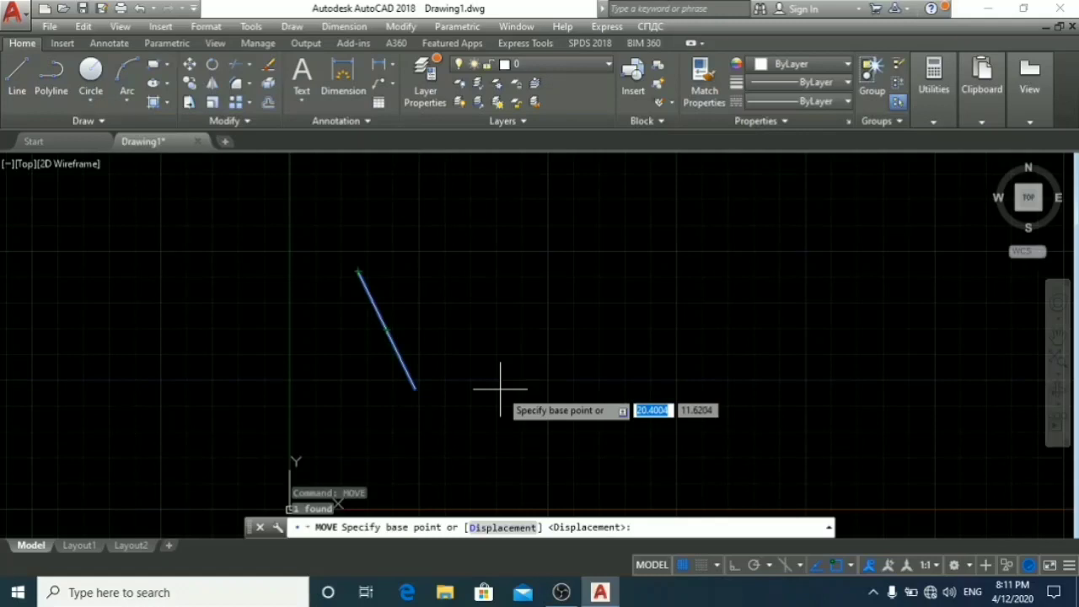
left_click(414, 388)
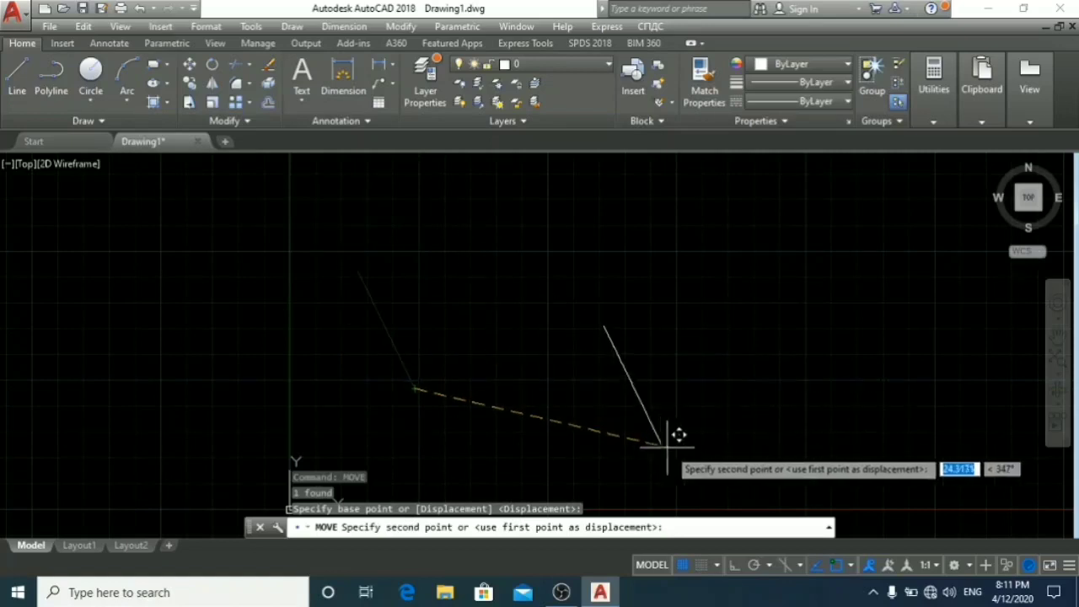
left_click(734, 568)
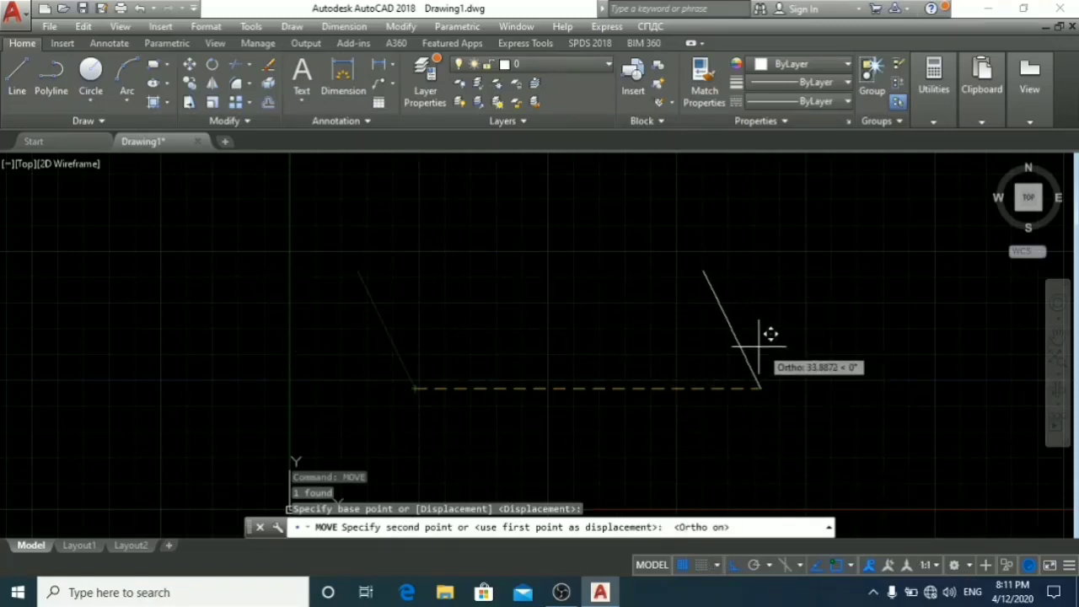
left_click(698, 388)
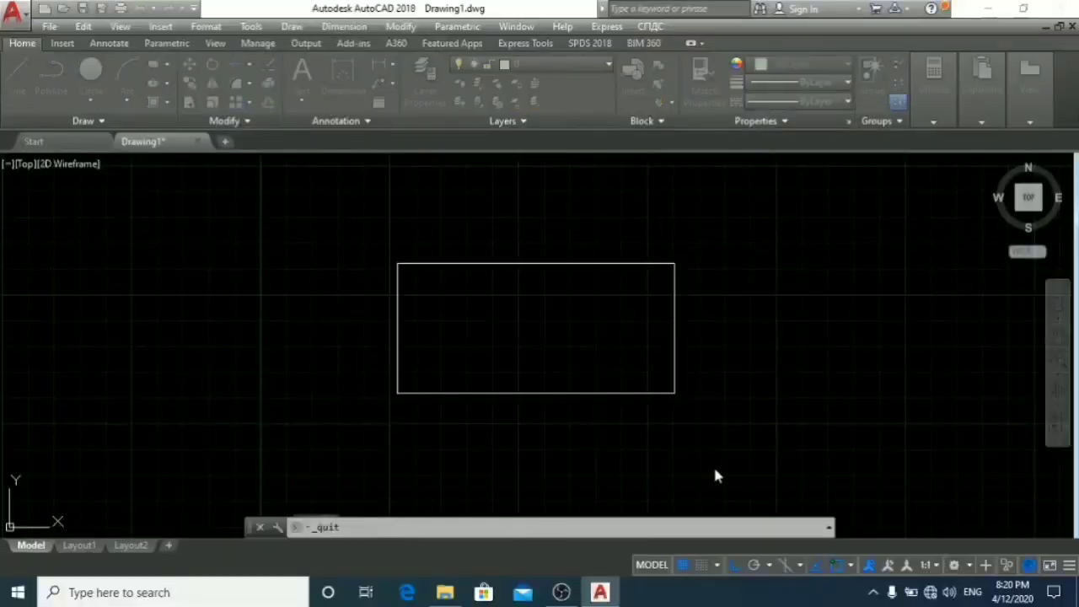
Join the rectangle's four separate side lines into a single polyline
key("Escape")
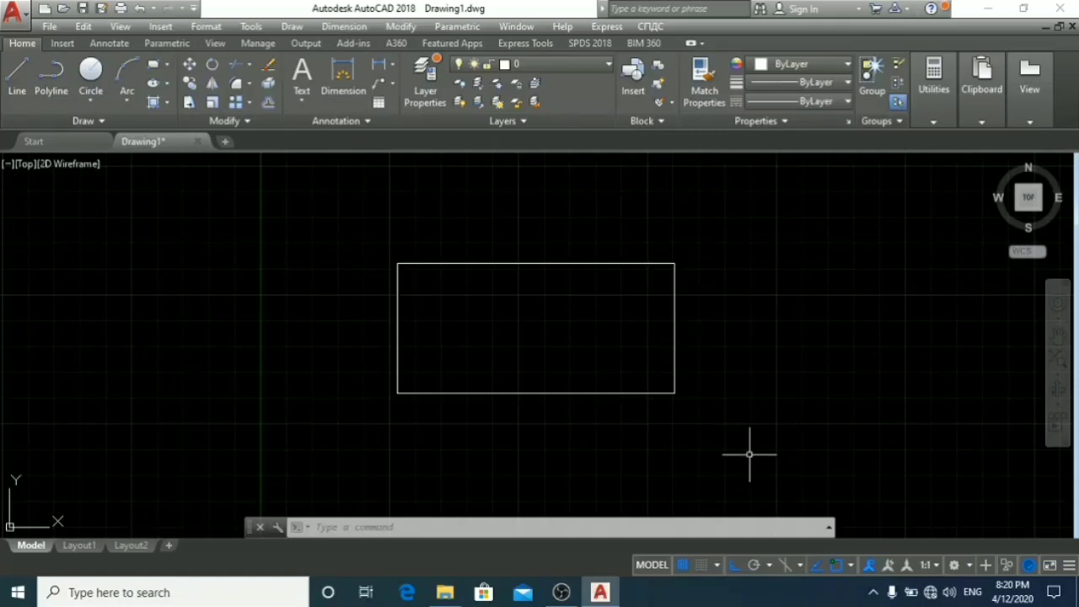
left_click(674, 345)
left_click(633, 184)
left_click(621, 255)
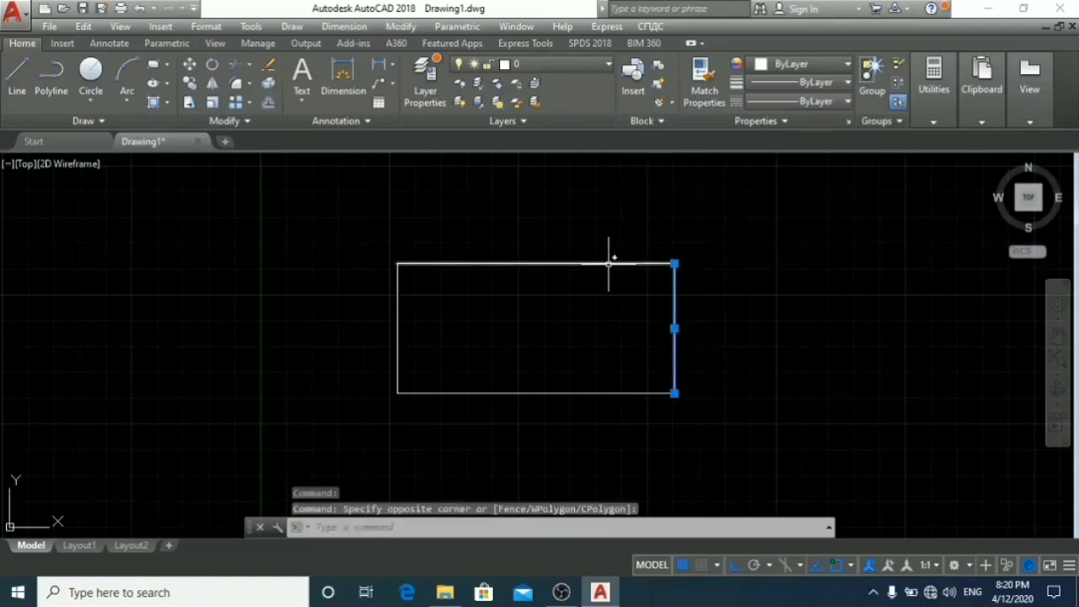
left_click(608, 263)
left_click(400, 324)
left_click(397, 320)
left_click(472, 393)
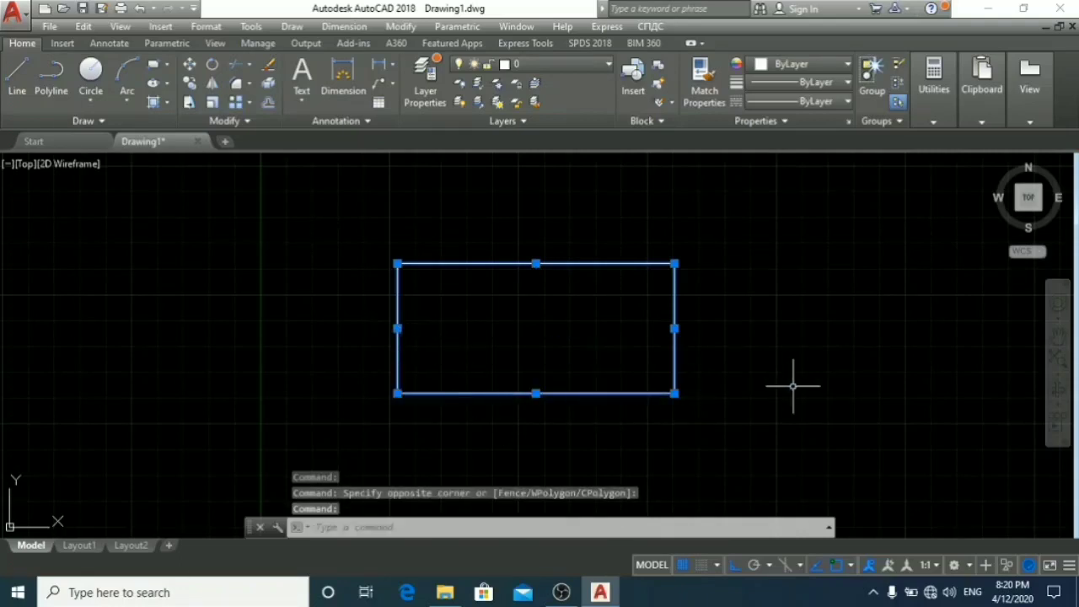
type("join")
key("Return")
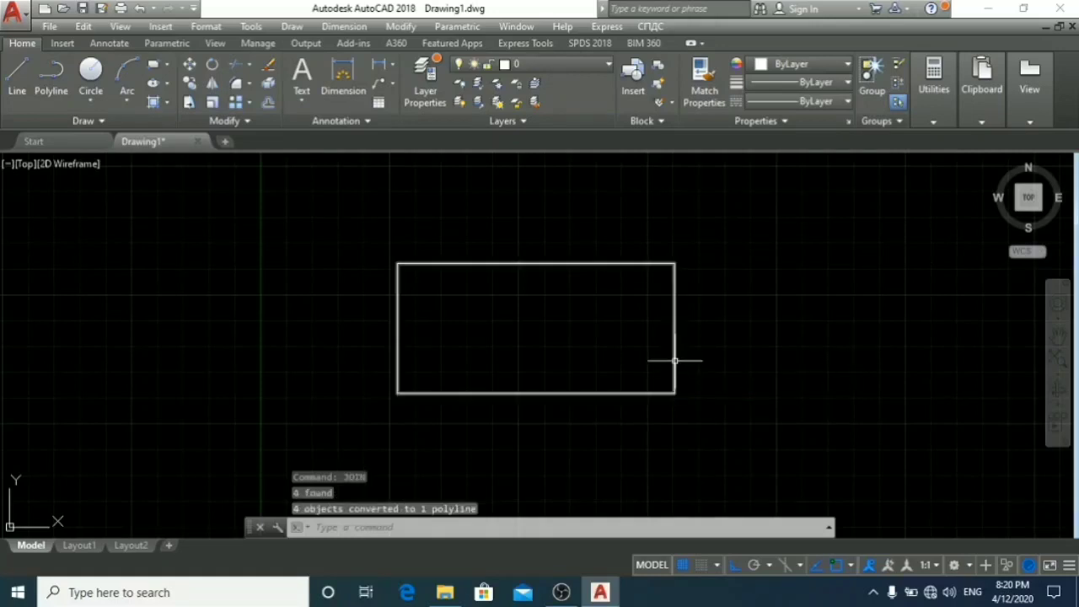
Select the joined rectangle to check whether it behaves as one object, and clear the selection
left_click(681, 355)
left_click(672, 356)
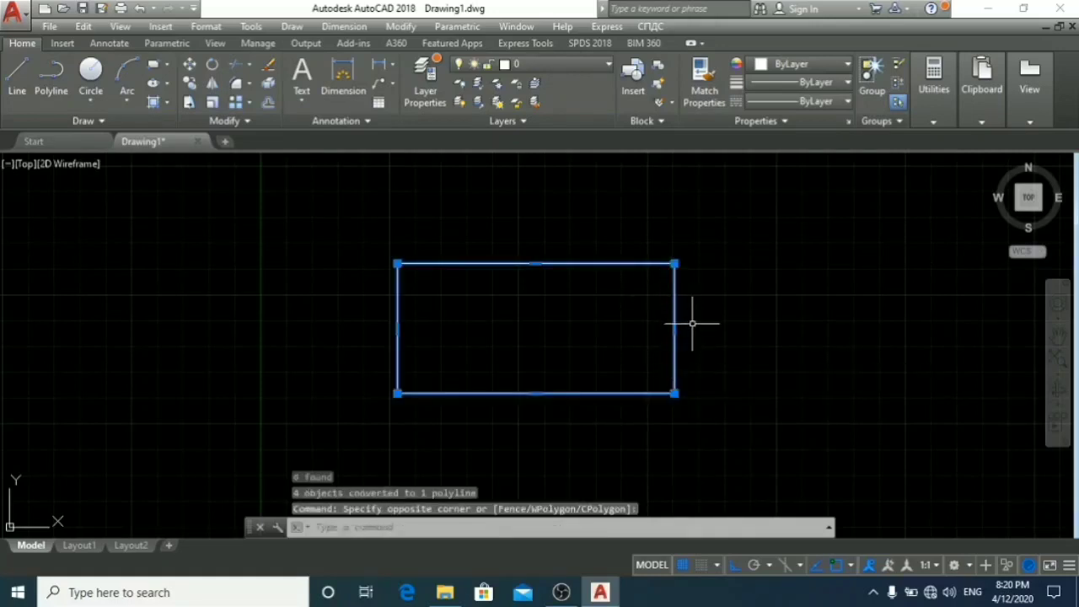
key("Escape")
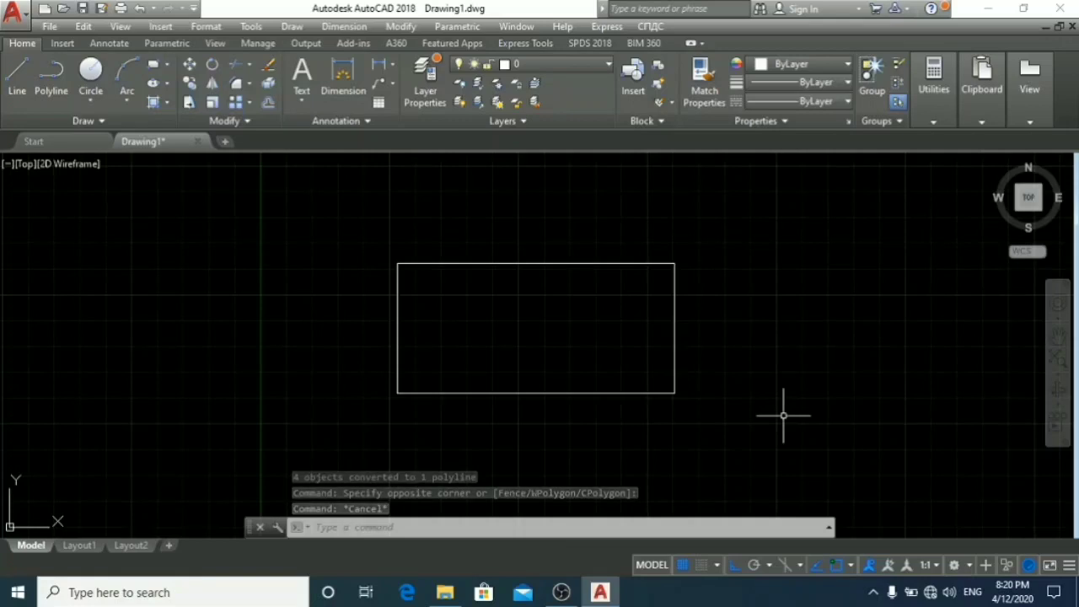
Break up the rectangular polyline into its individual lines with the BREAKUP command
left_click(743, 447)
left_click(620, 355)
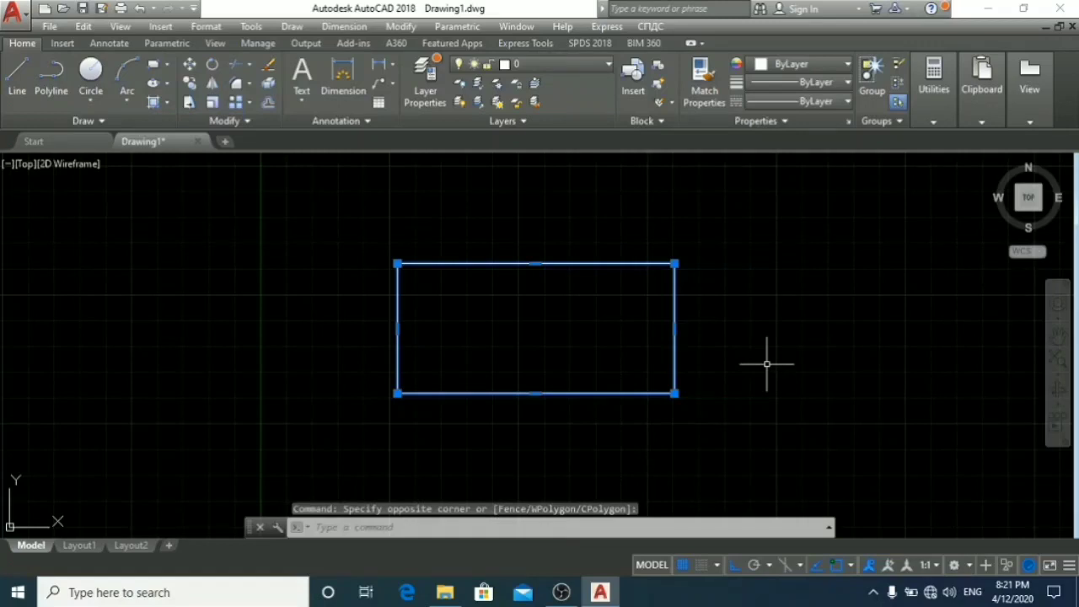
type("br")
key("Return")
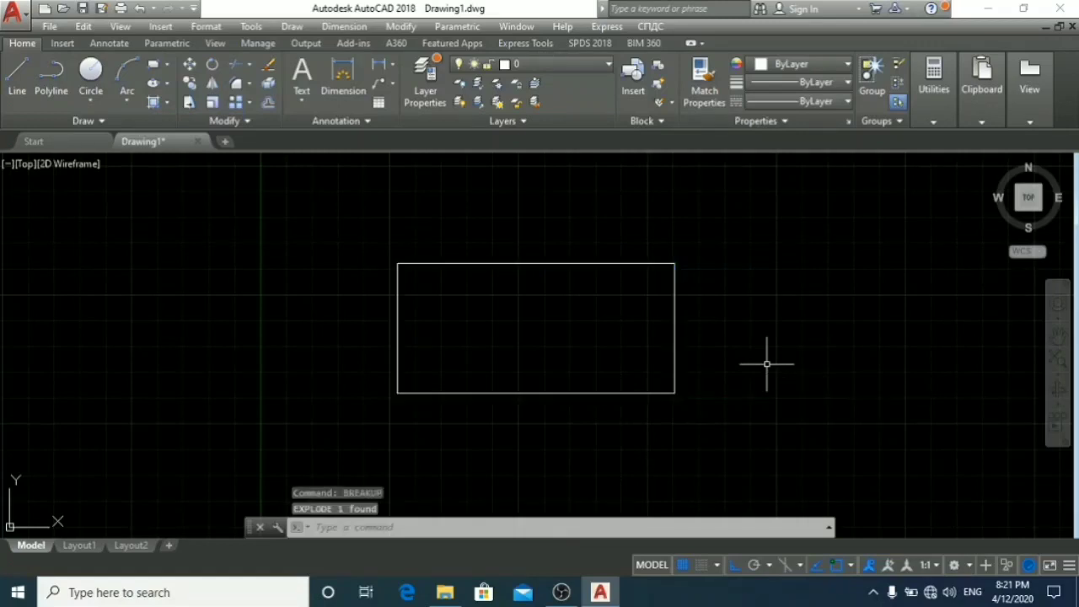
Select each of the rectangle's four sides one by one to check that they are separate, and clear the selection
left_click(672, 344)
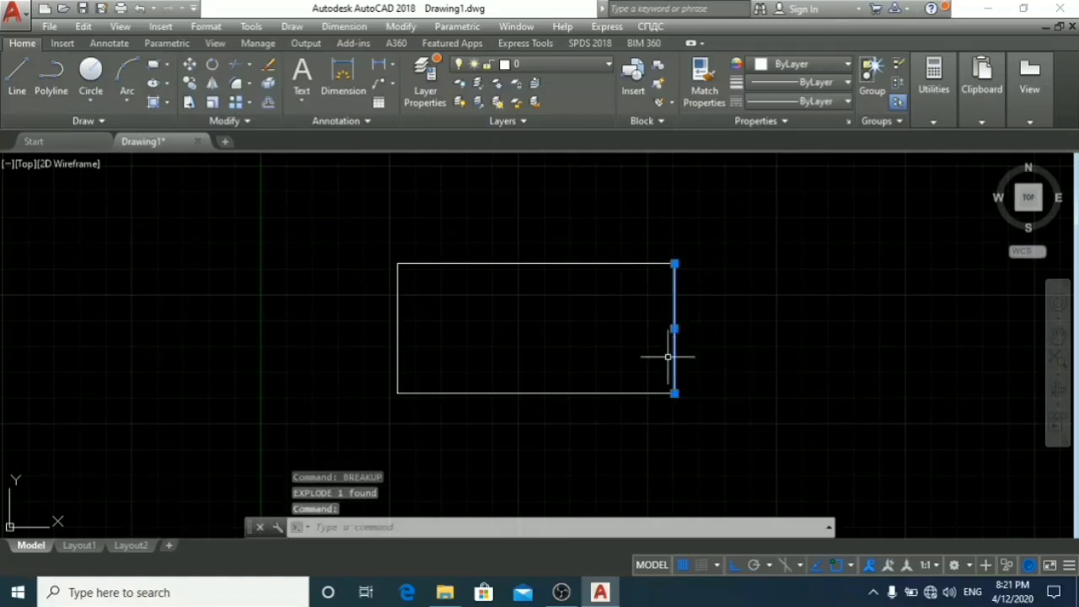
left_click(617, 392)
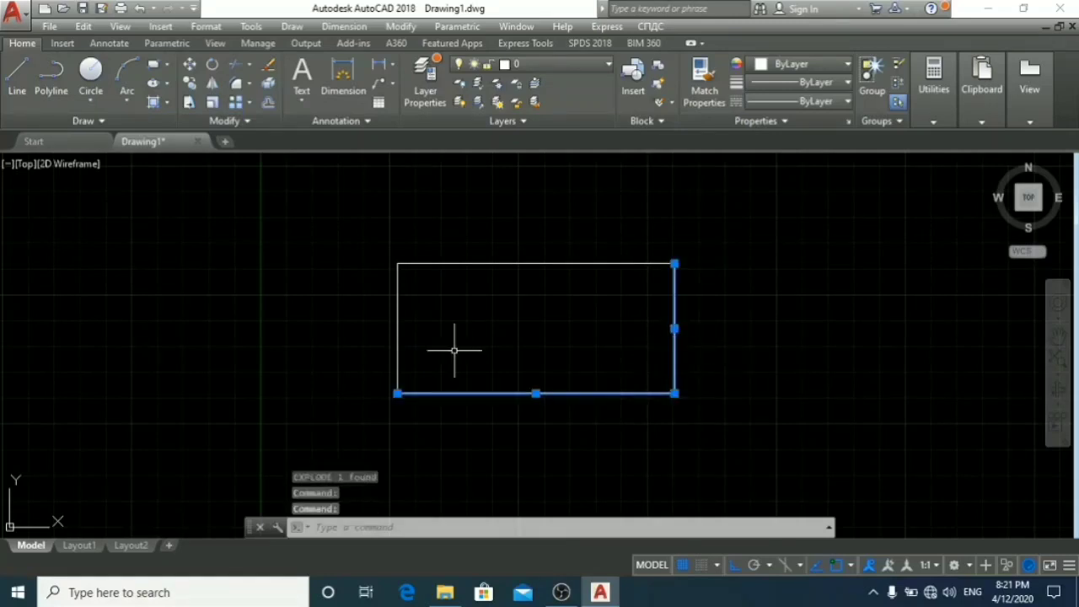
left_click(398, 330)
left_click(458, 264)
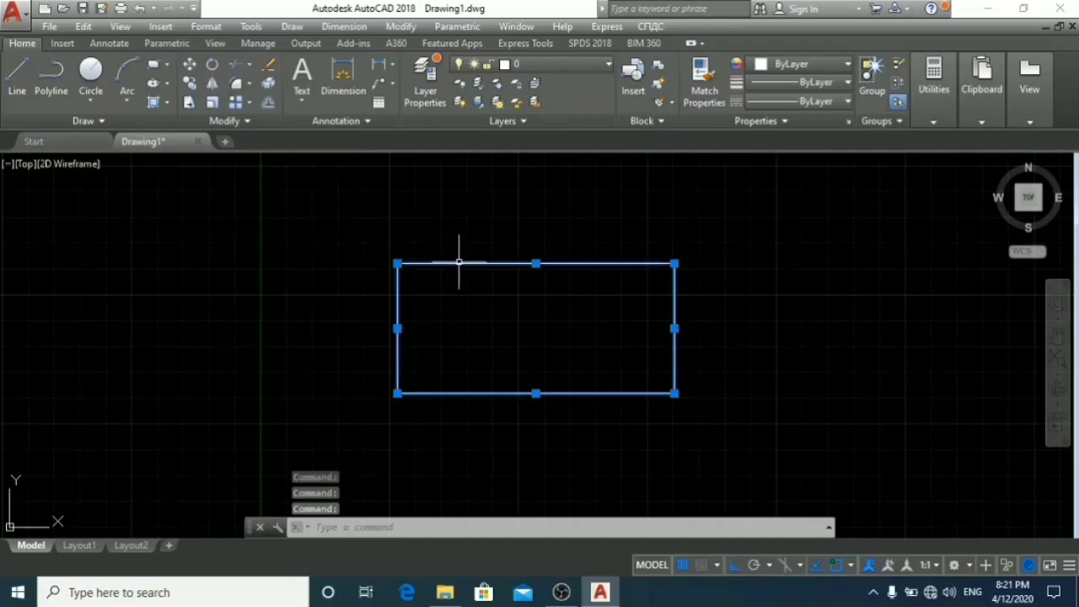
key("Escape")
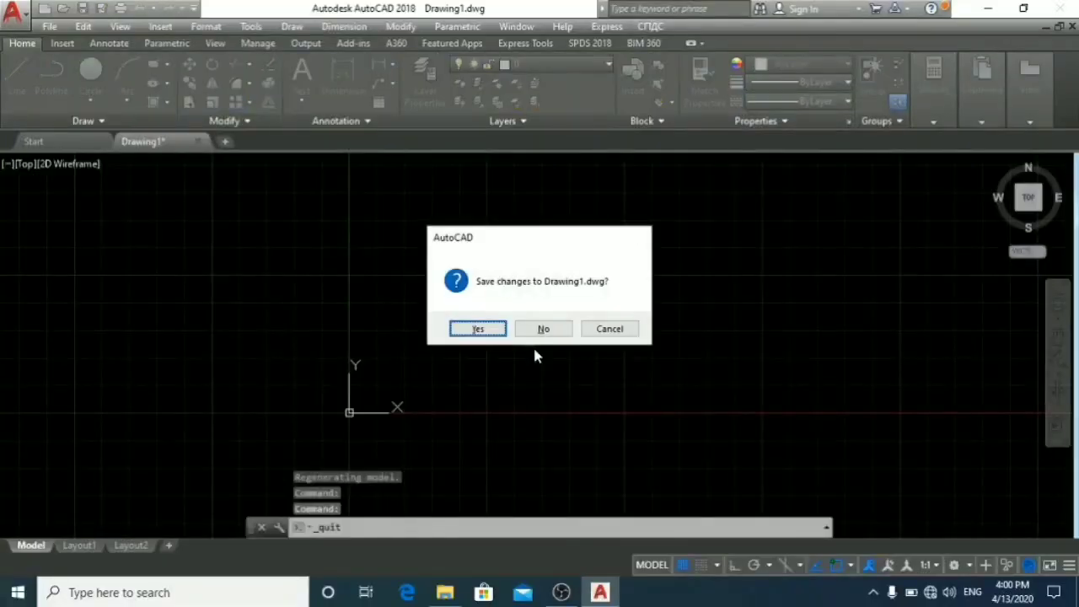
key("Escape")
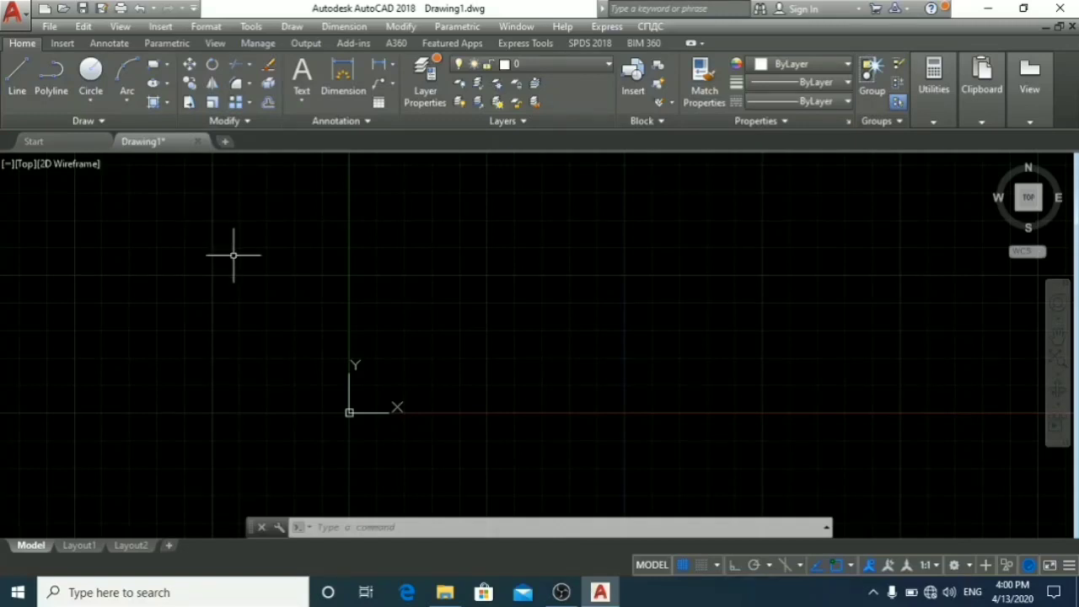
key("ctrl+q")
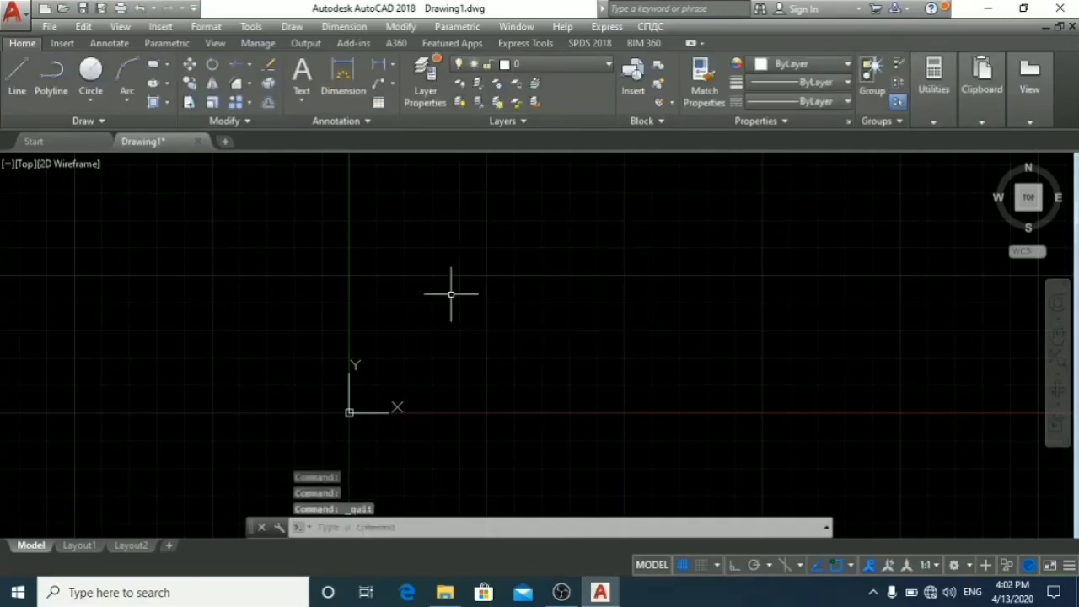
Draw a circle of radius about 8.9 left of the Y axis and another of radius about 5.5 well to its right
left_click(90, 74)
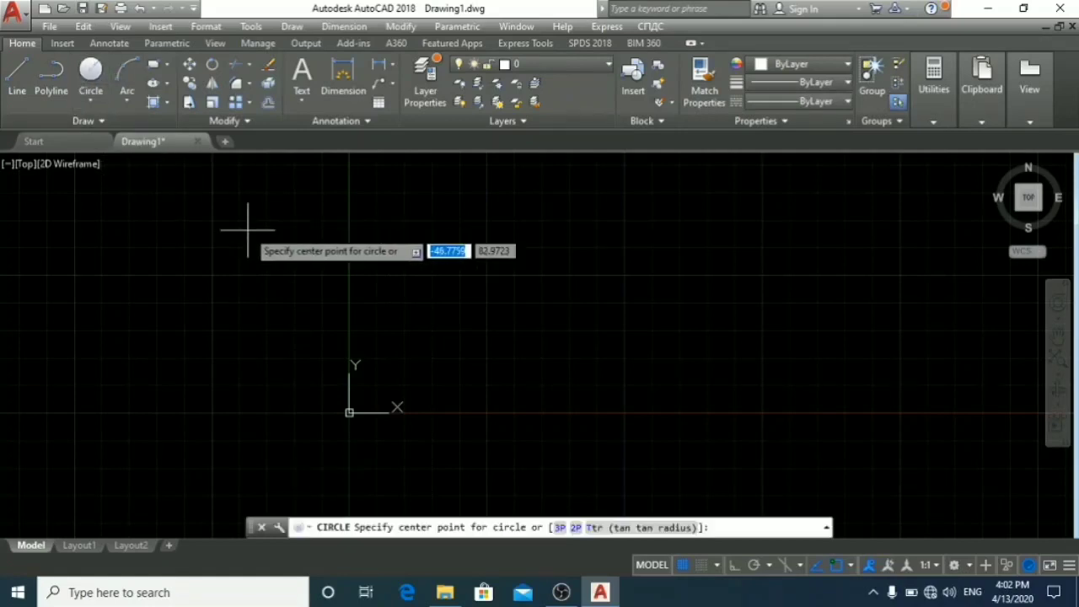
left_click(285, 255)
left_click(303, 260)
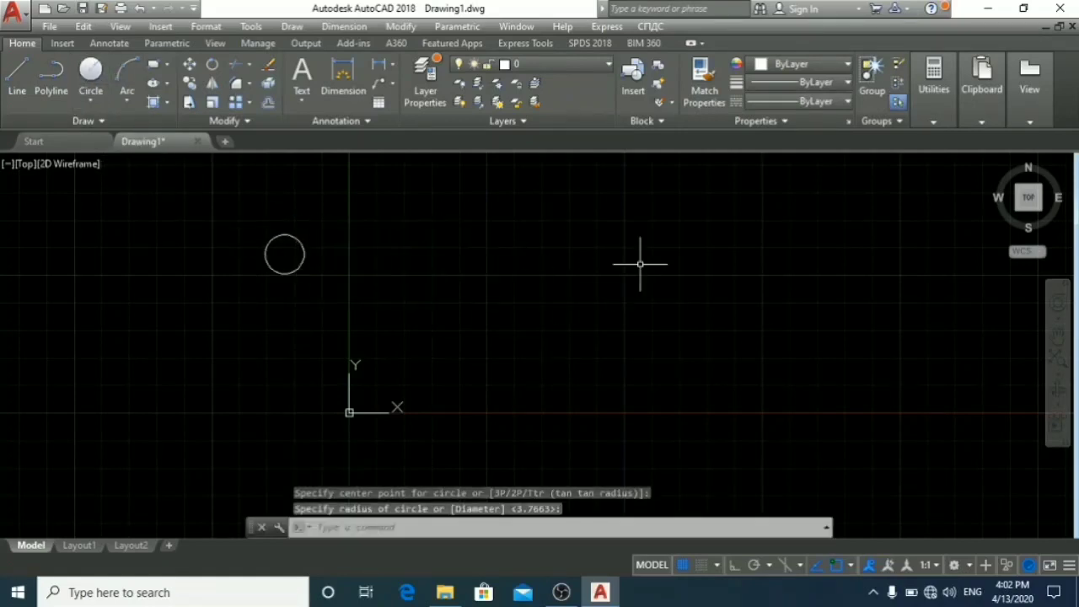
left_click(682, 259)
left_click(702, 284)
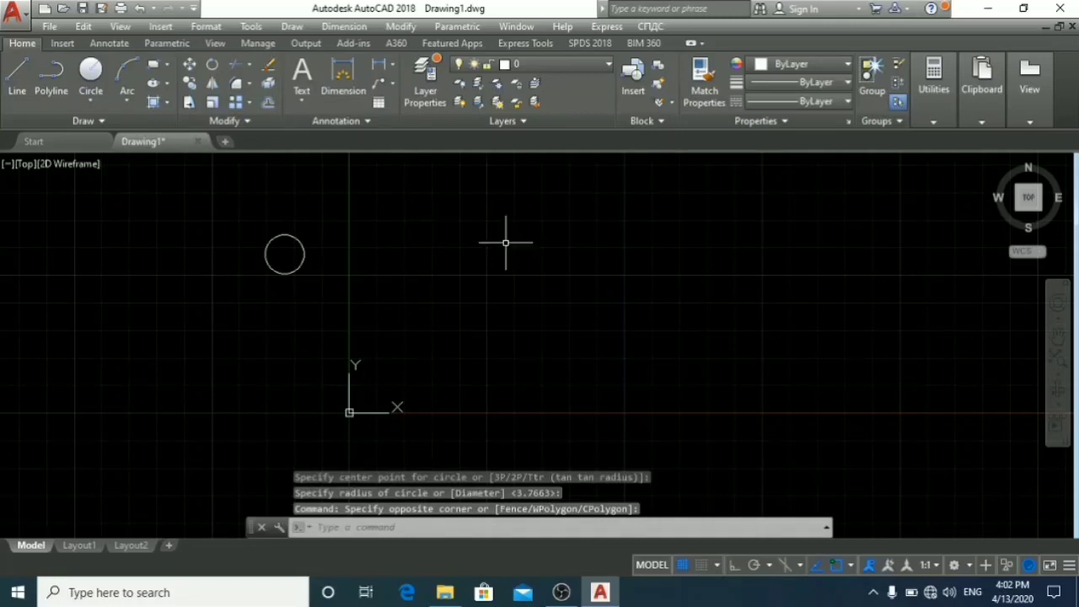
key("Return")
left_click(665, 279)
left_click(677, 288)
Draw a larger circle of radius about 27.3 above and to the right of the two existing circles
scroll(604, 346, "down", 6)
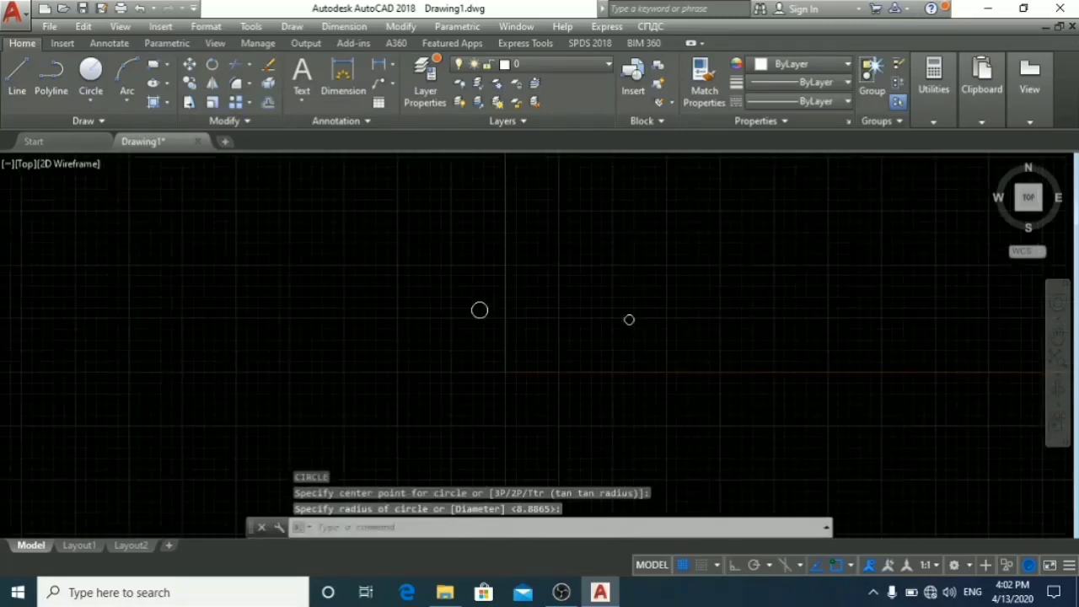
left_click(623, 252)
left_click(645, 264)
key("Return")
left_click(640, 261)
left_click(652, 270)
Draw a very small circle between the first two circles, slightly below them
scroll(595, 361, "up", 5)
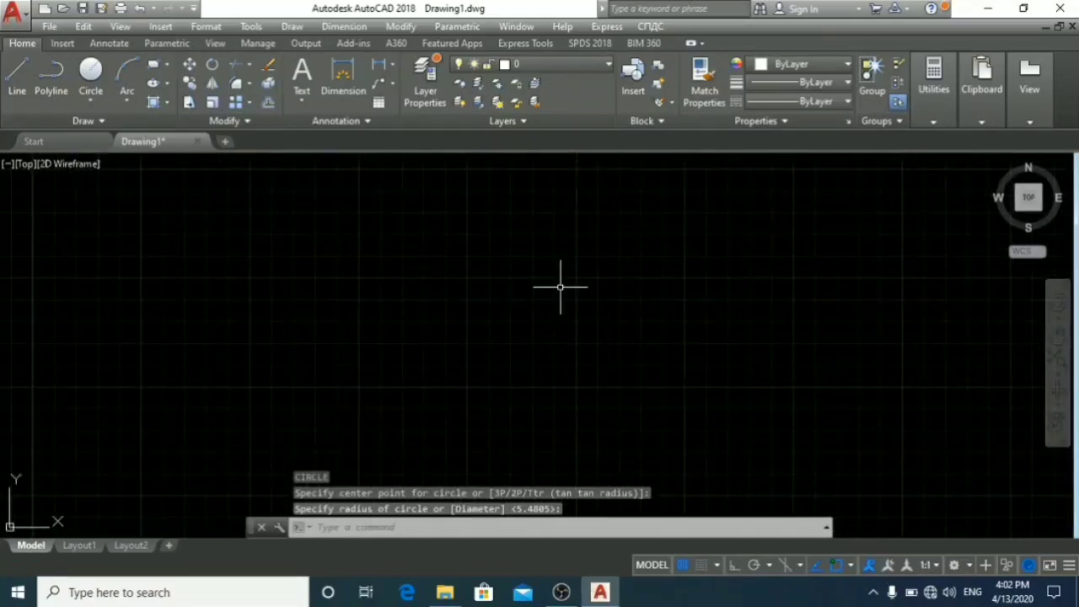
key("Return")
left_click(574, 299)
left_click(585, 278)
scroll(599, 271, "down", 4)
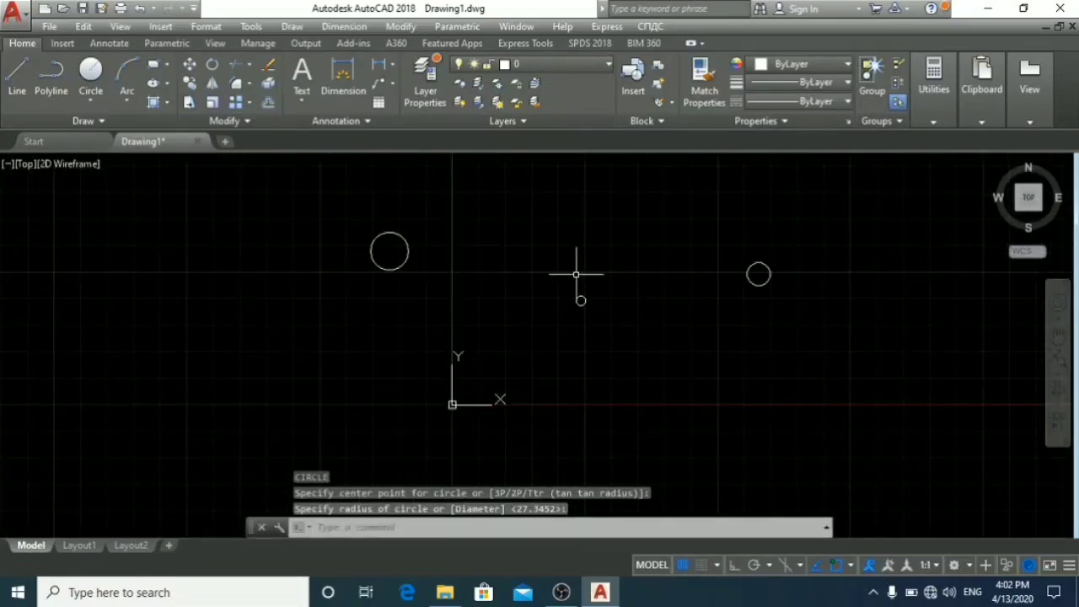
key("Escape")
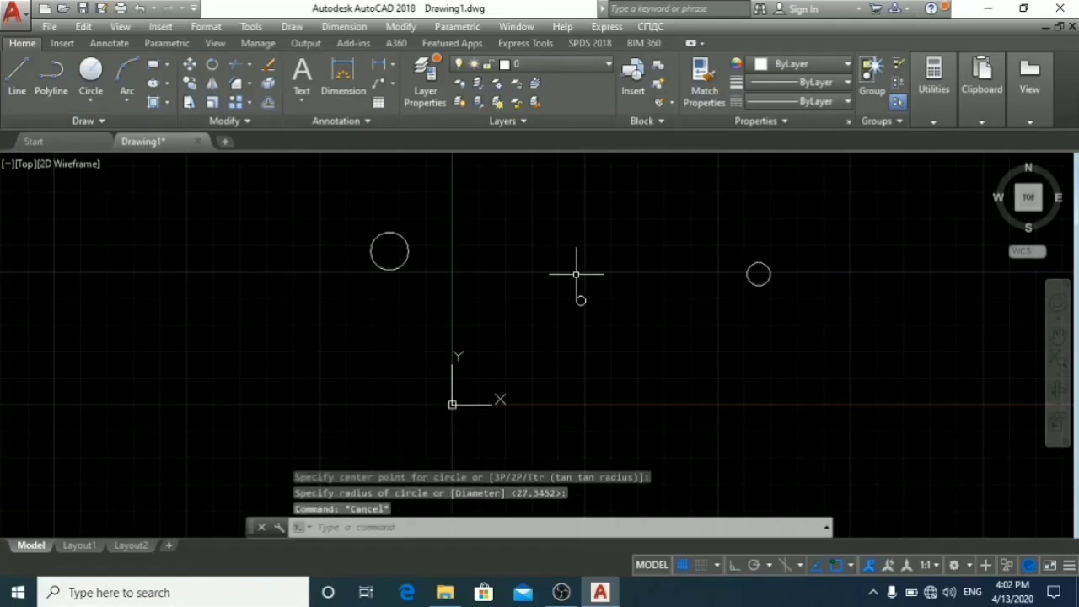
Fit all four circles in the view using the Zoom command's All option
type("Z")
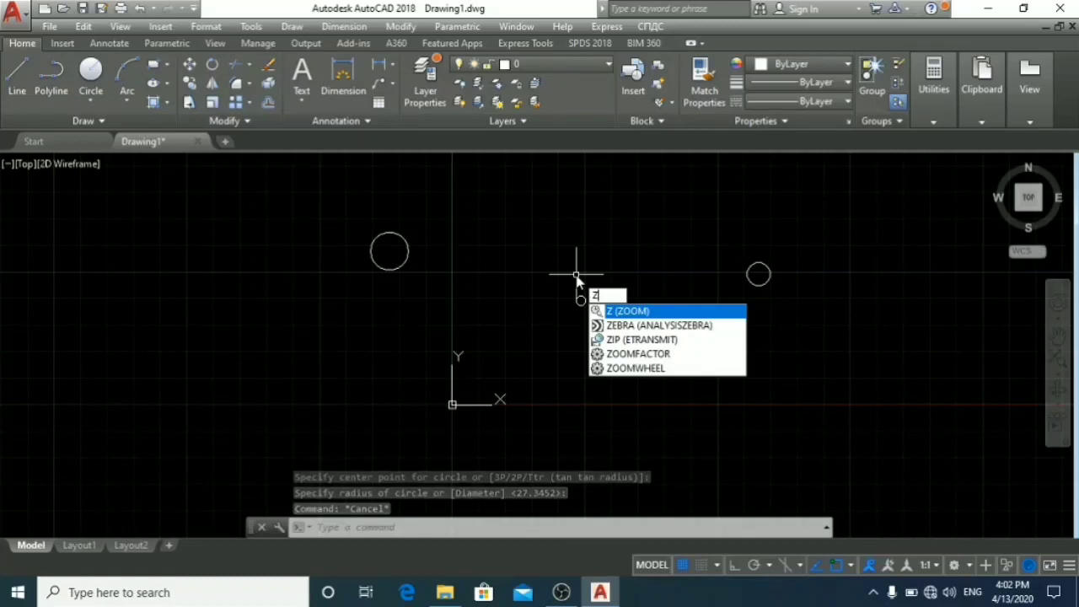
key("Return")
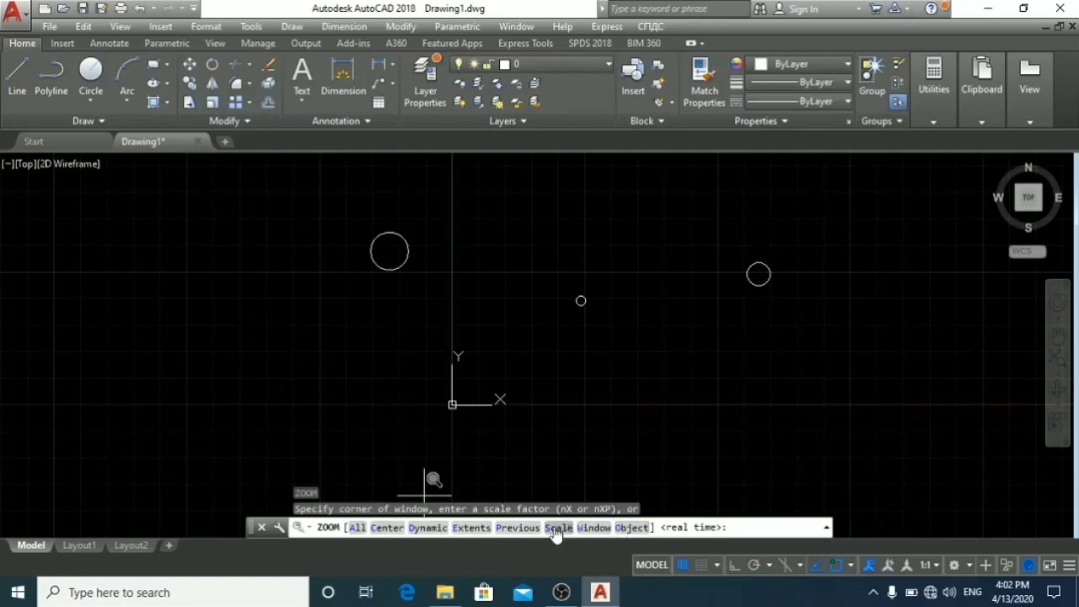
left_click(357, 528)
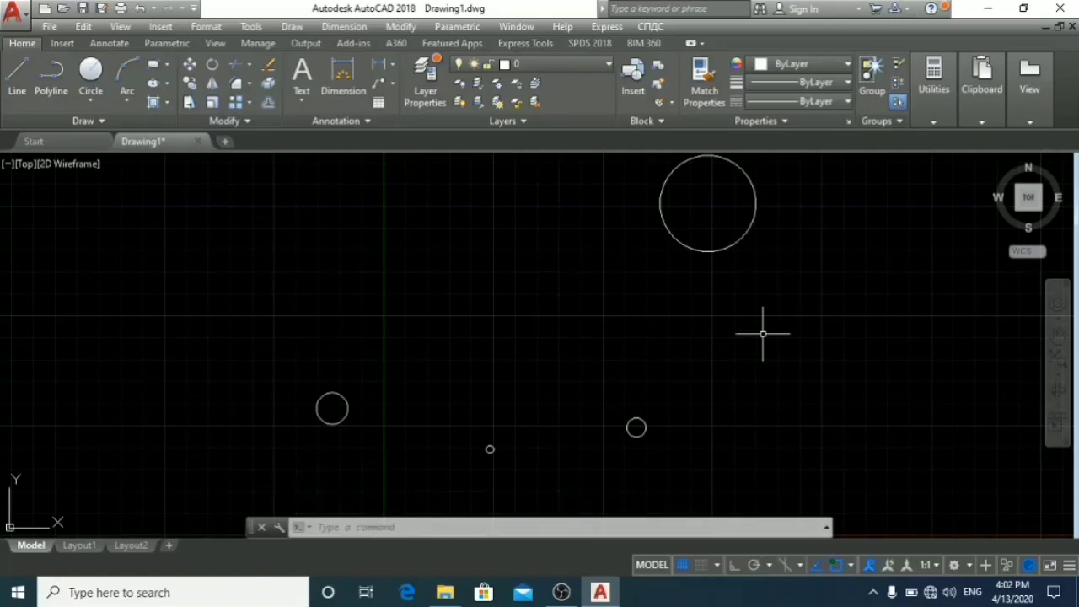
key("ctrl+q")
key("Escape")
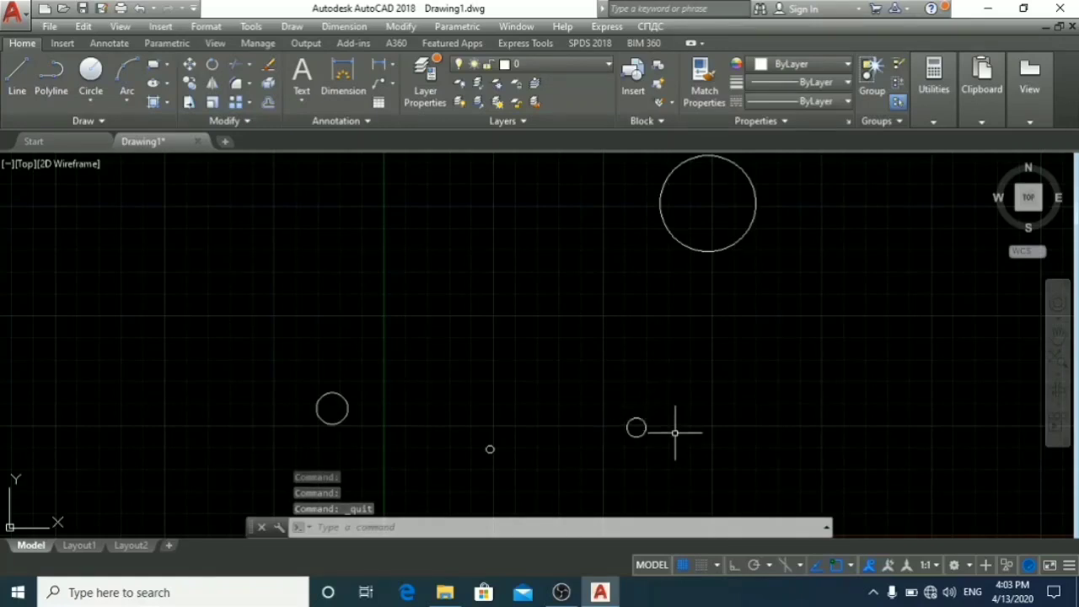
Recentre the view near the large circle's left edge using the Zoom command's Center option
type("z")
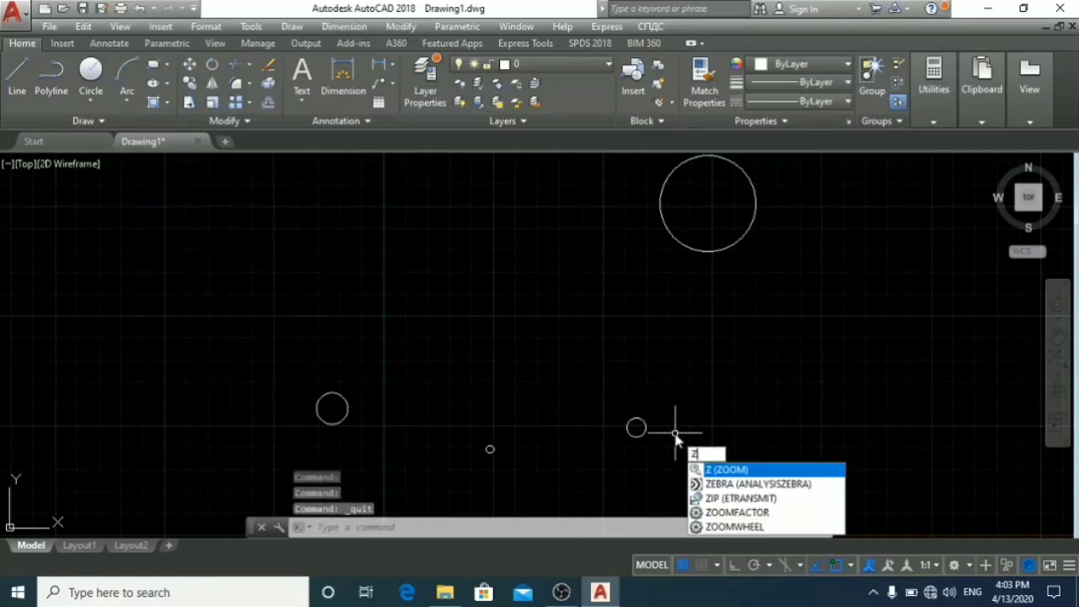
key("Return")
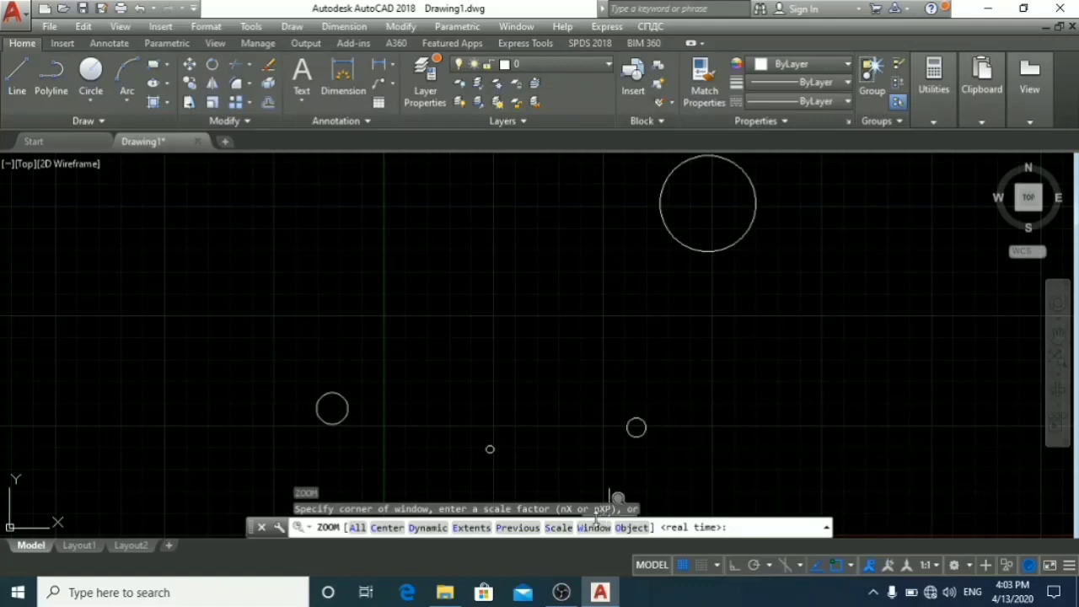
left_click(374, 528)
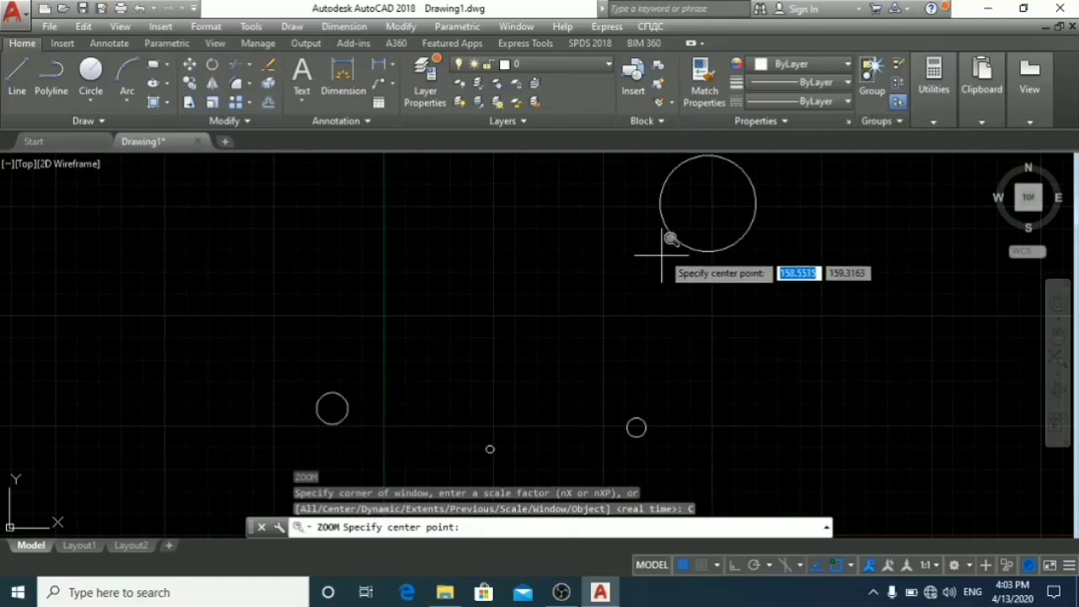
left_click(663, 182)
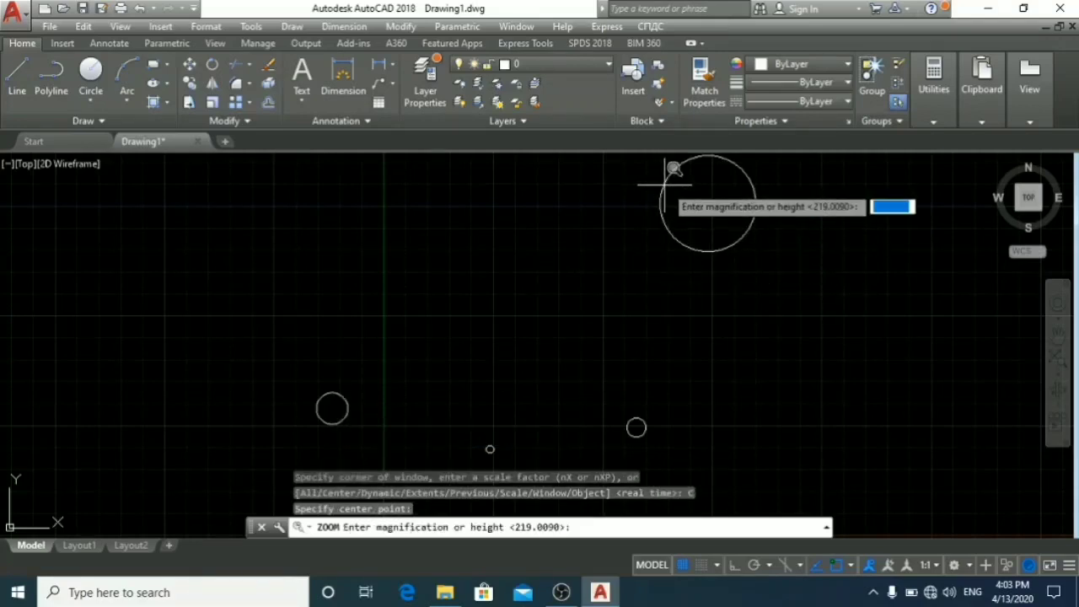
key("Return")
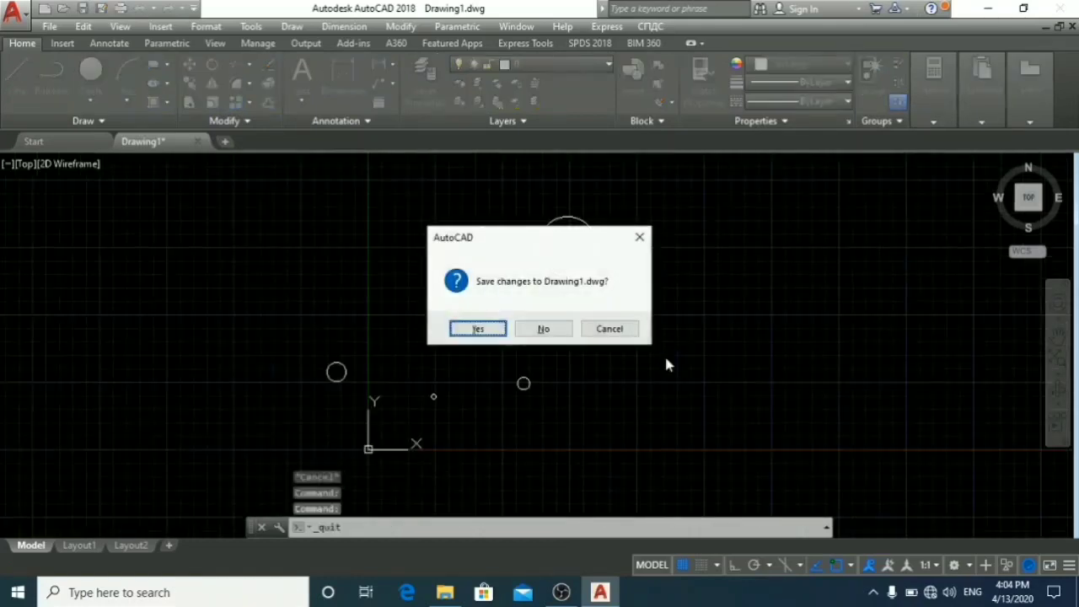
key("n")
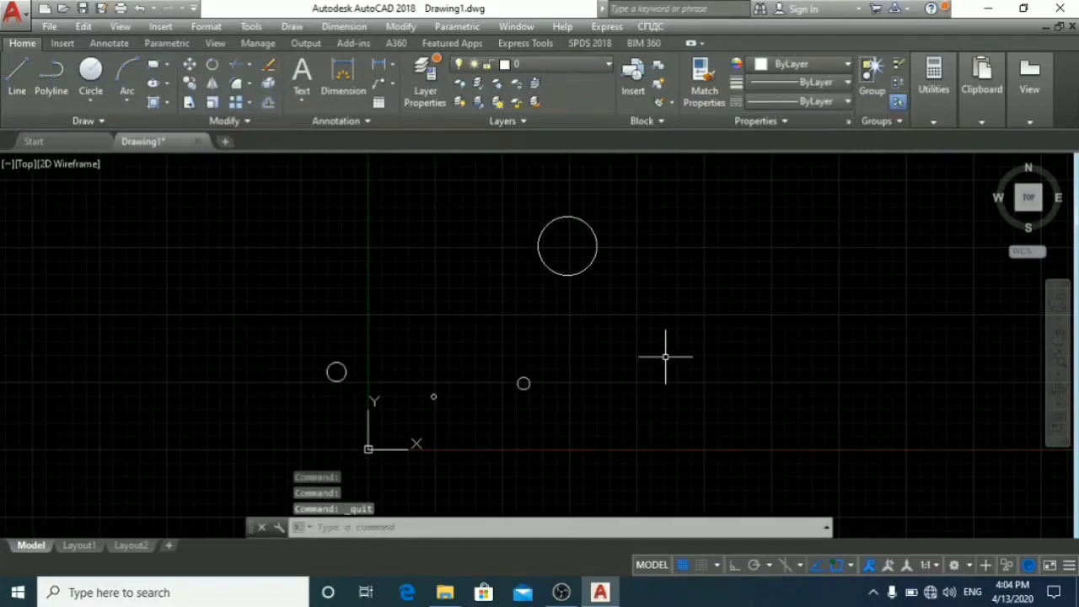
Reframe the circles with the Zoom command's Dynamic option, placing the view box over the three smaller circles
type("z")
key("Return")
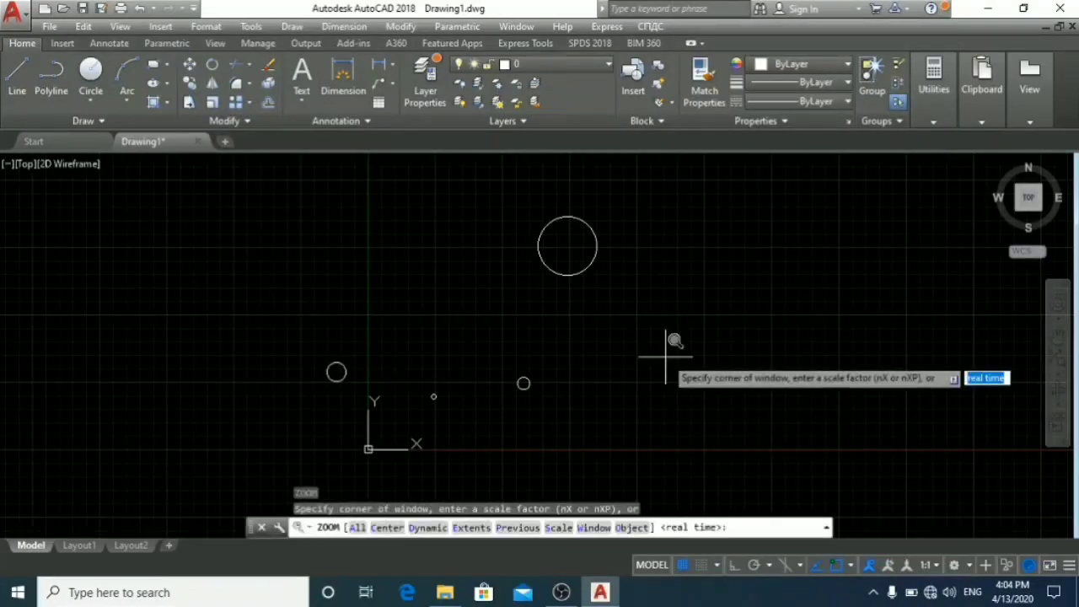
left_click(427, 528)
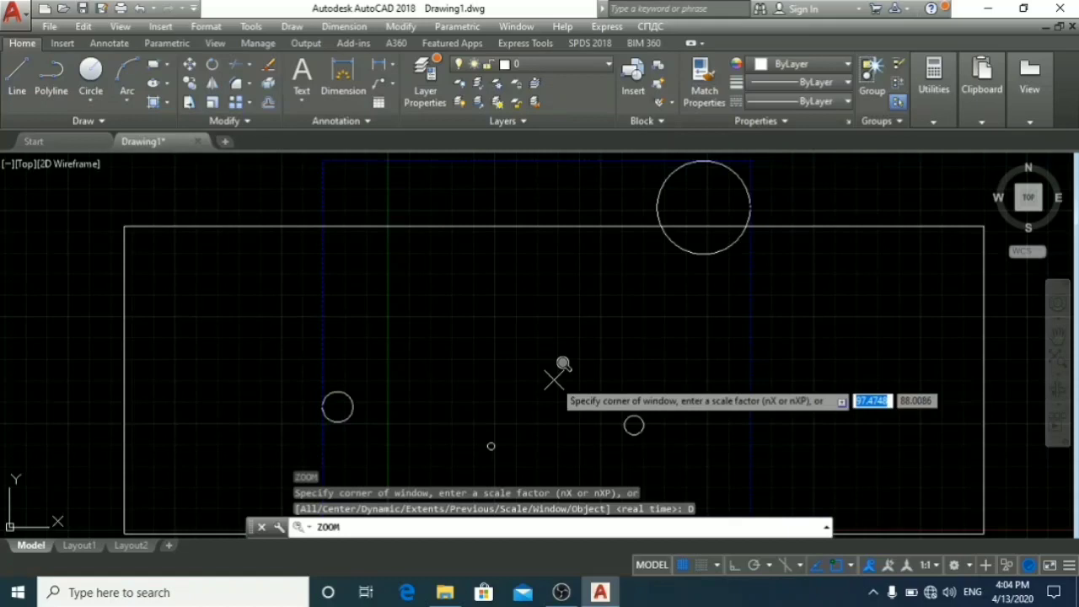
key("Return")
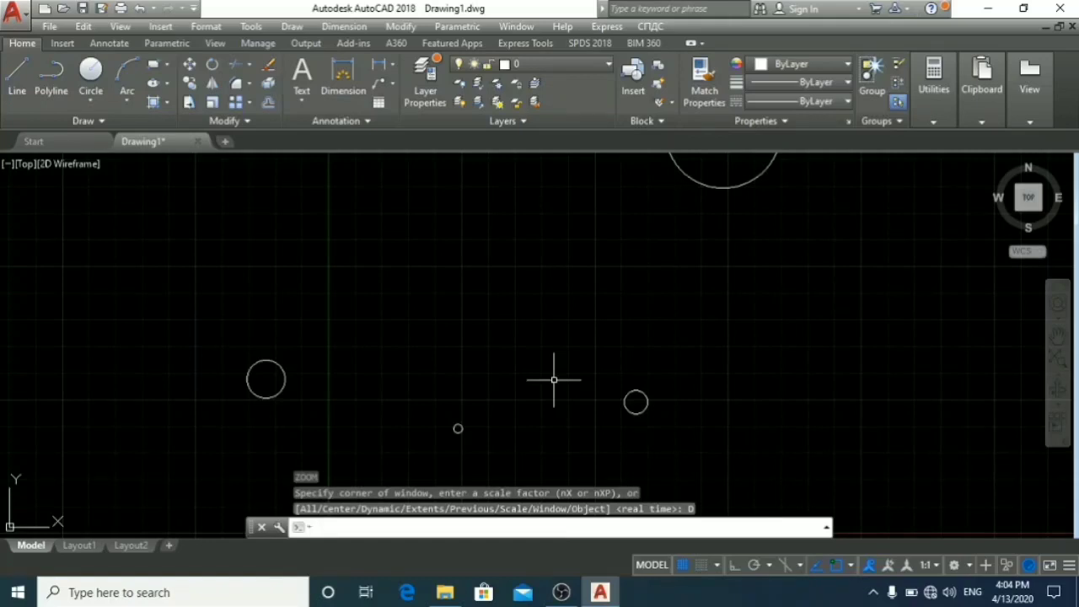
Fit the drawn circles to the view using the Zoom command's Extents option
key("ctrl+q")
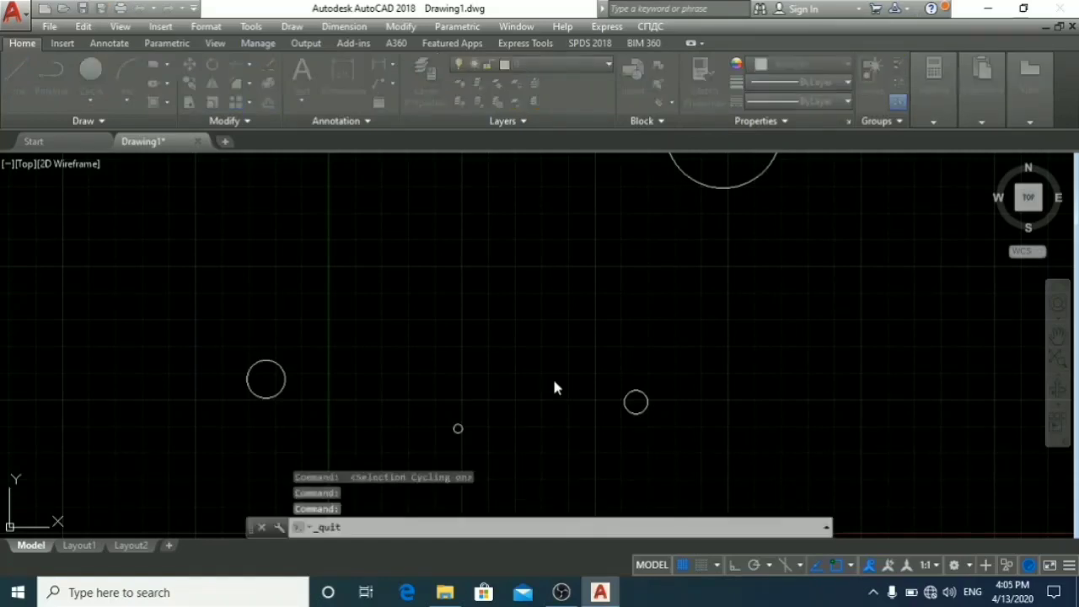
key("Escape")
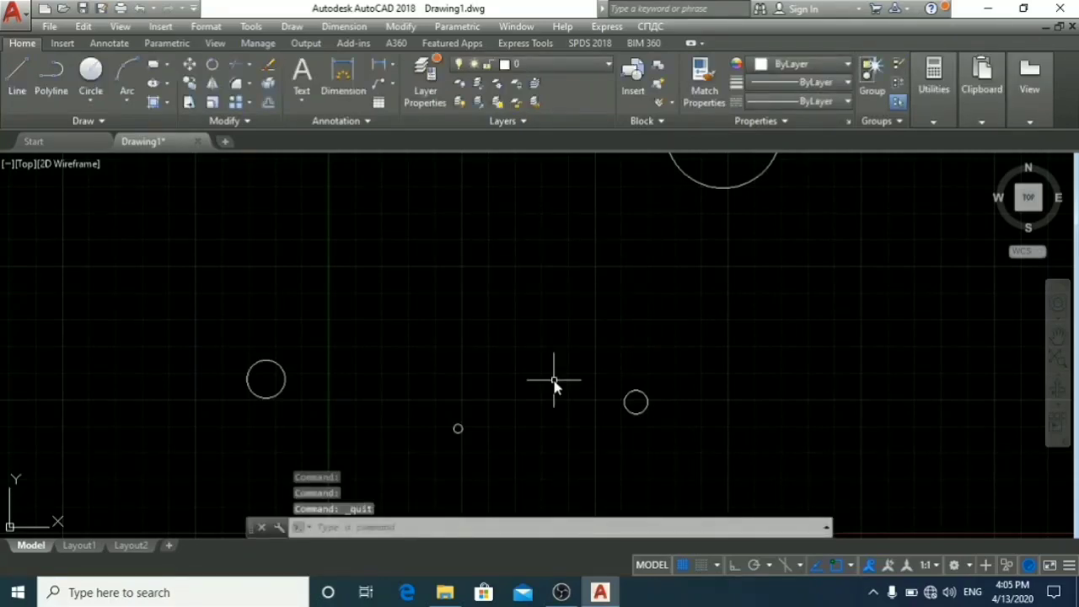
key("Return")
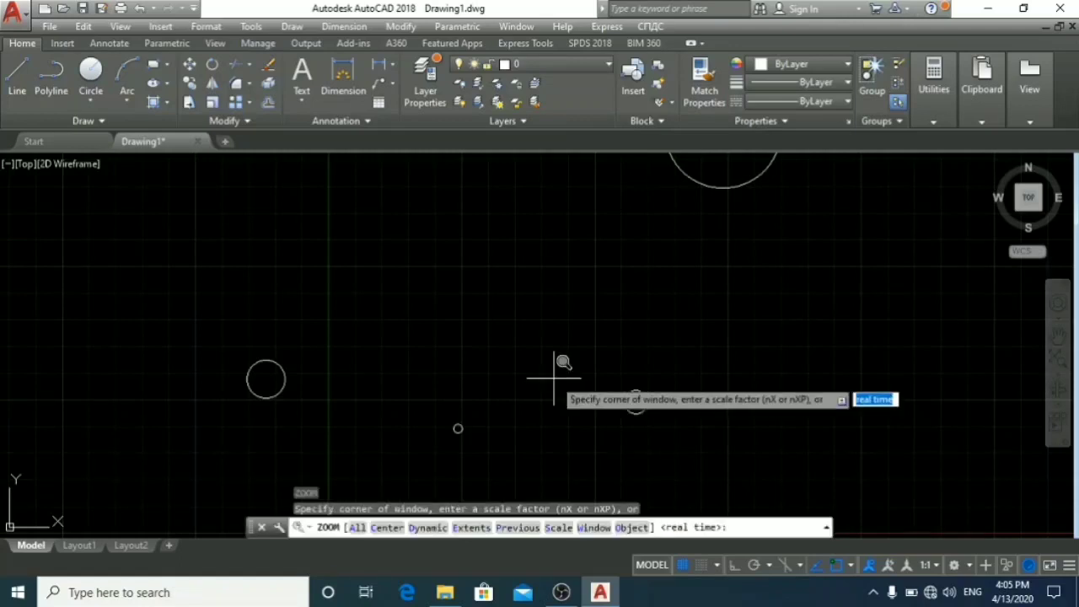
left_click(470, 528)
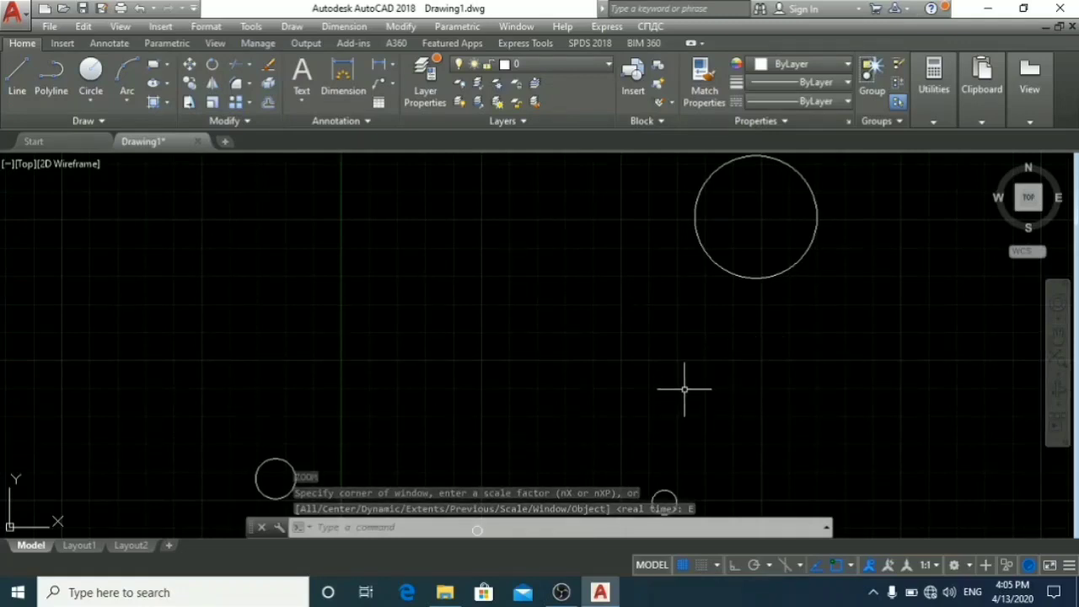
Magnify the area around the large circle with the Zoom command's Window option, enclosing the circle between two corners
key("Return")
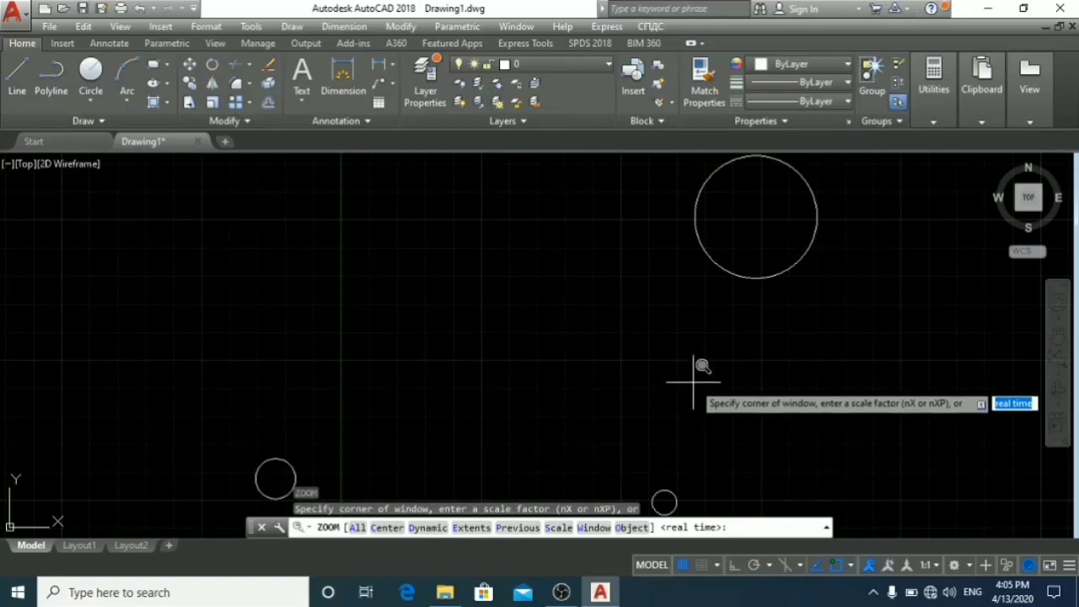
left_click(594, 527)
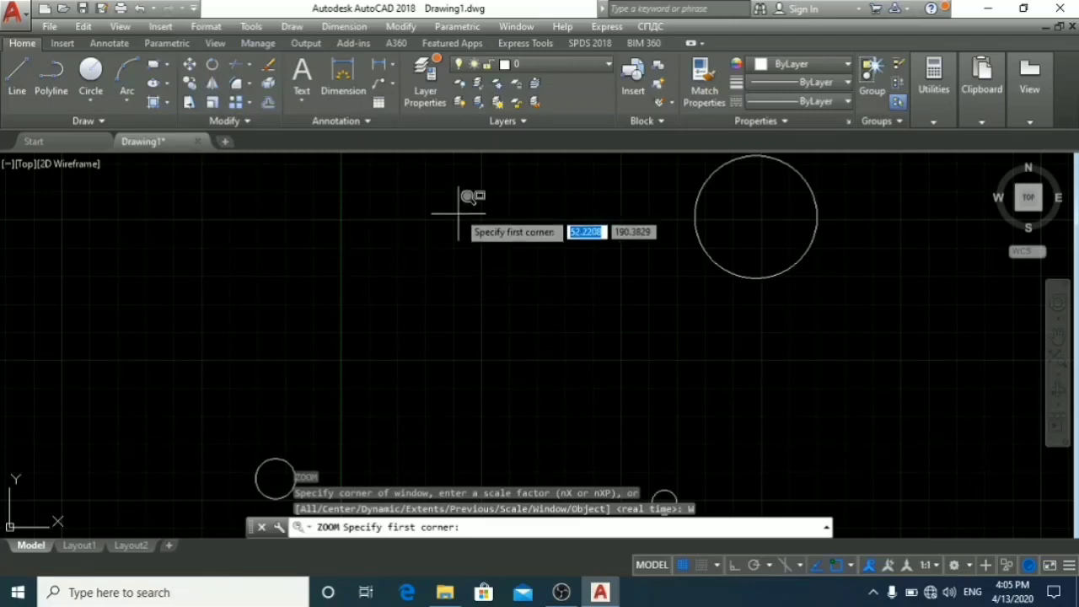
left_click(462, 180)
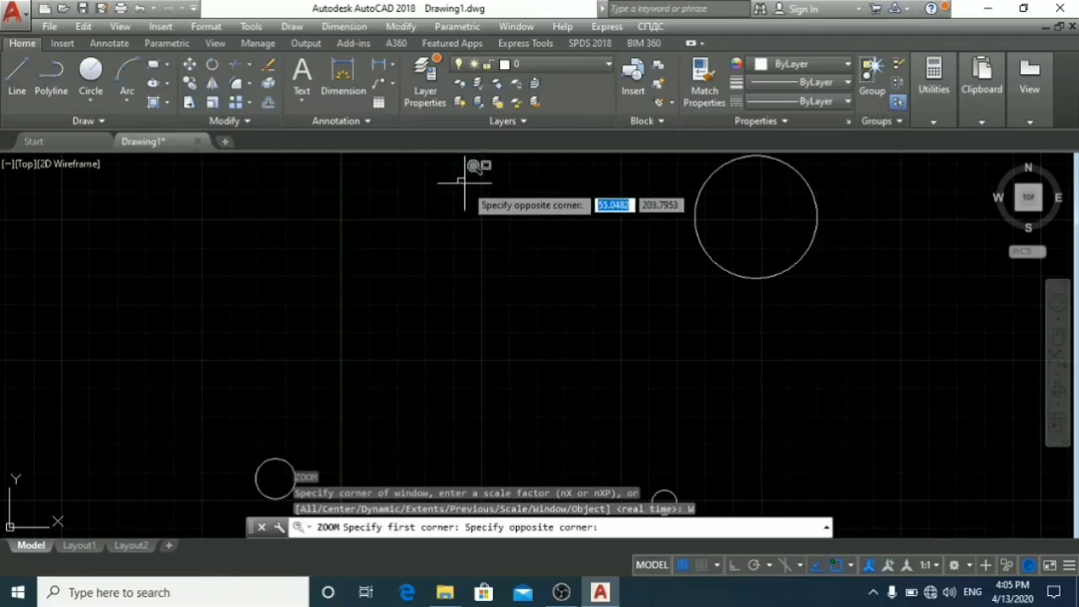
left_click(862, 381)
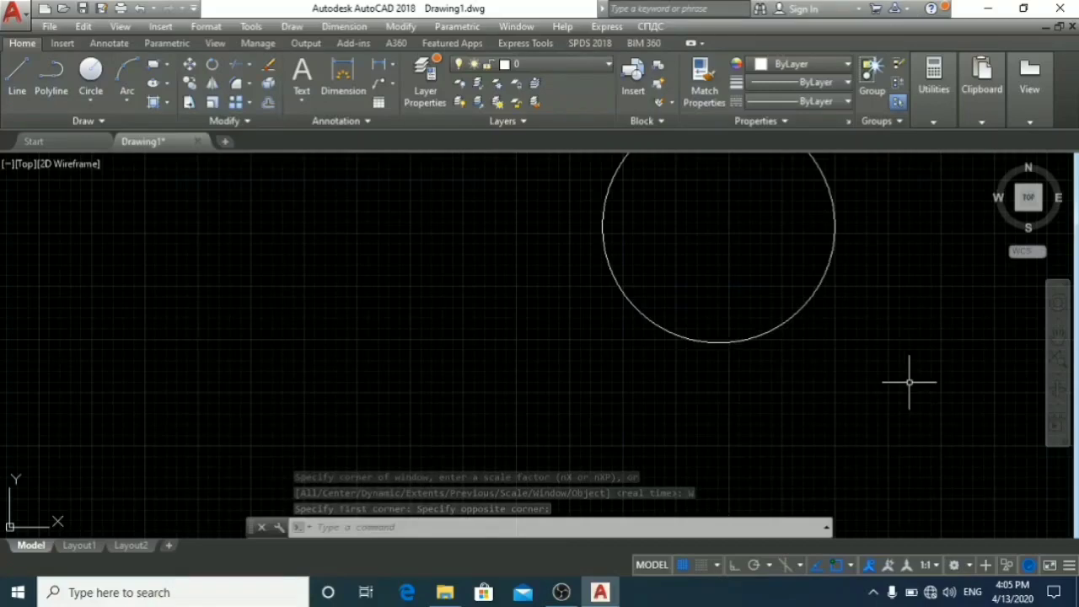
key("ctrl+q")
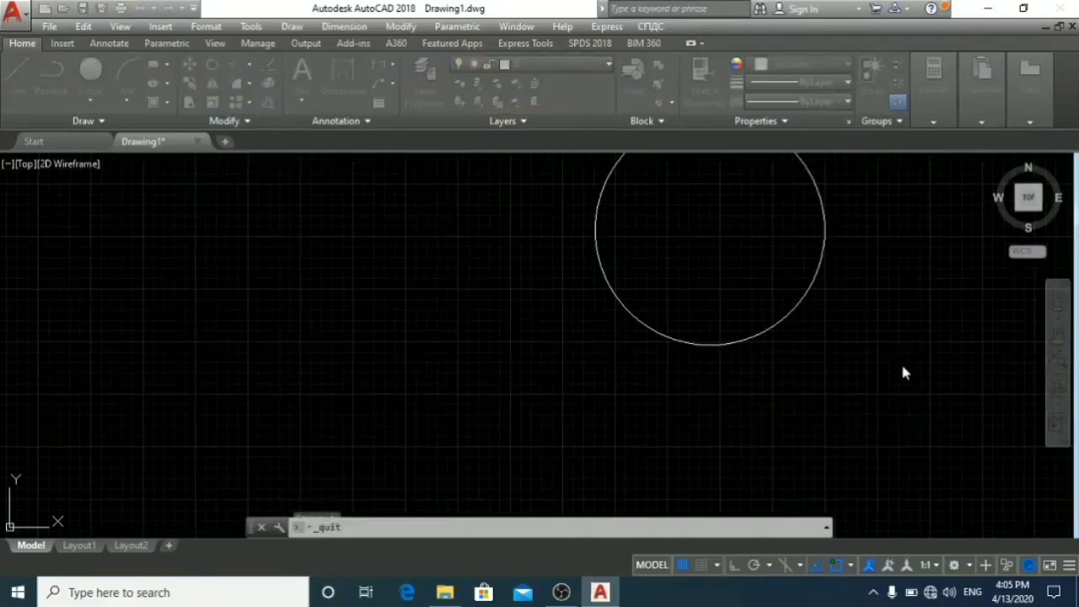
key("Escape")
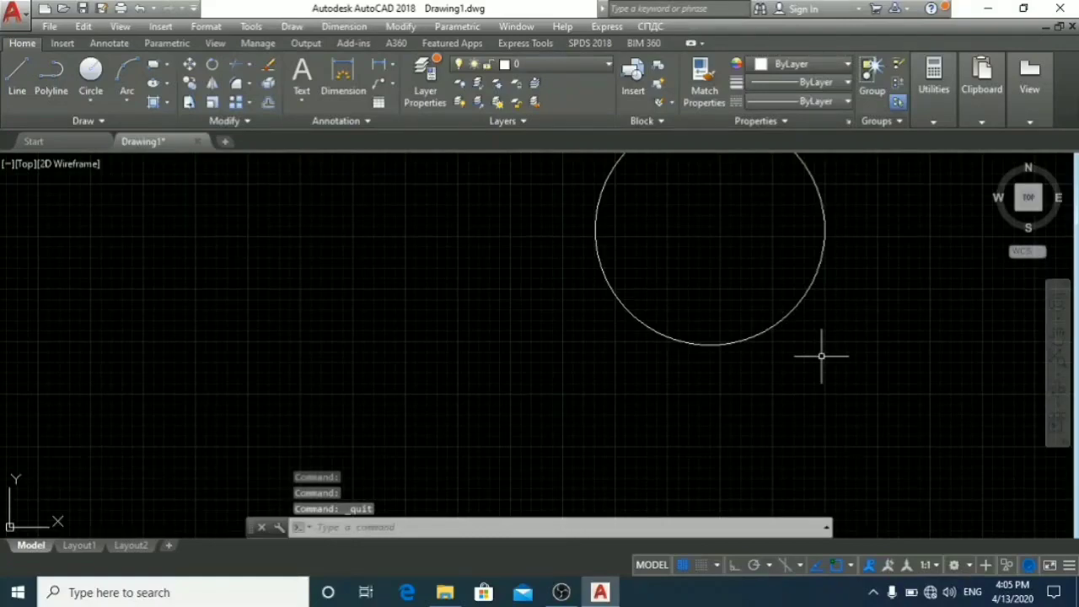
scroll(823, 358, "down", 2)
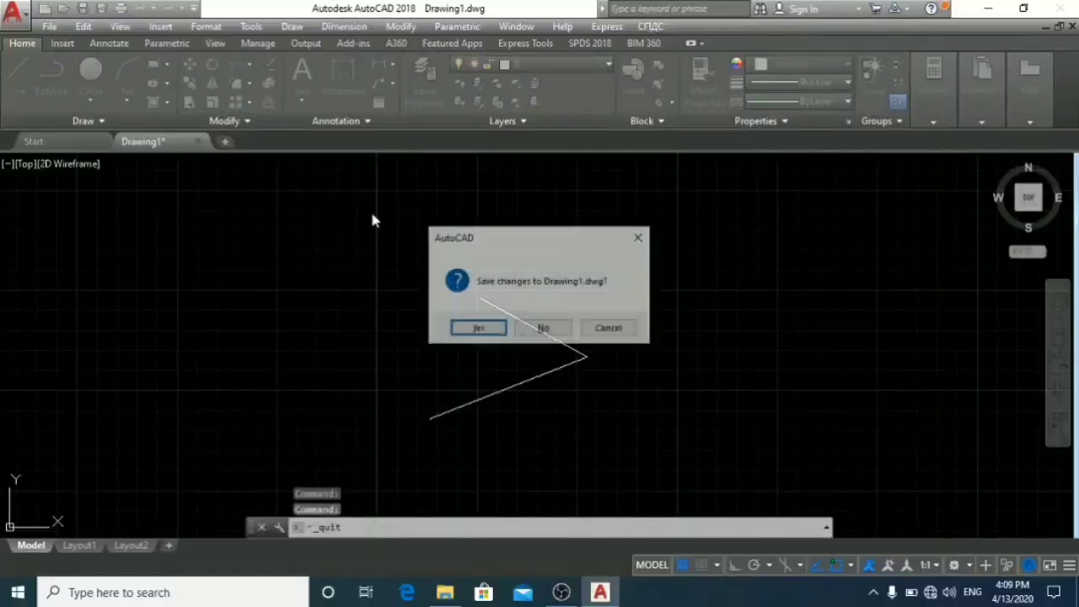
key("Escape")
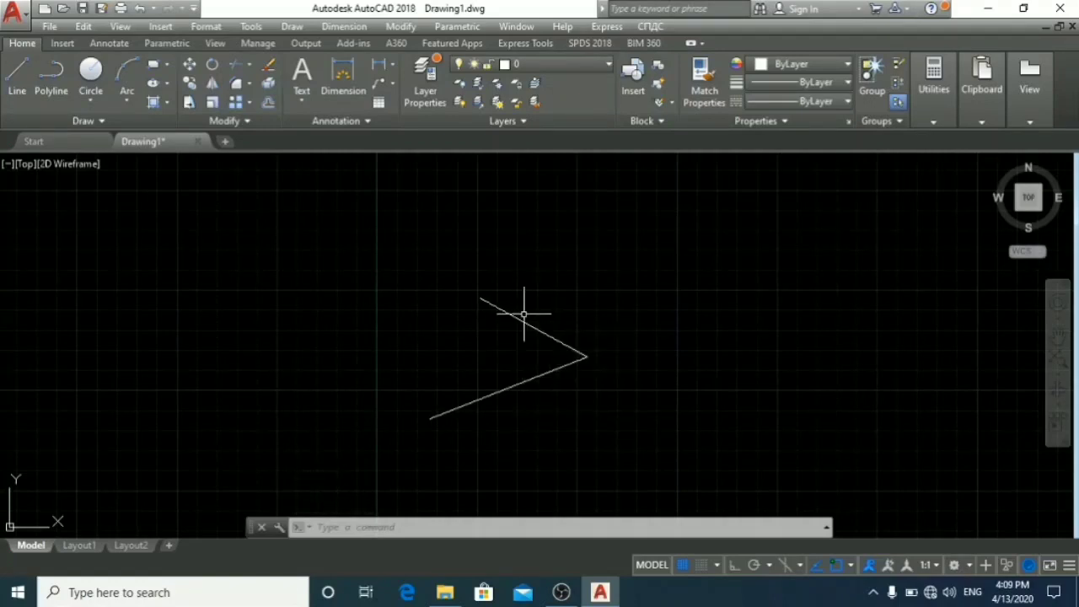
key("ctrl+q")
key("Escape")
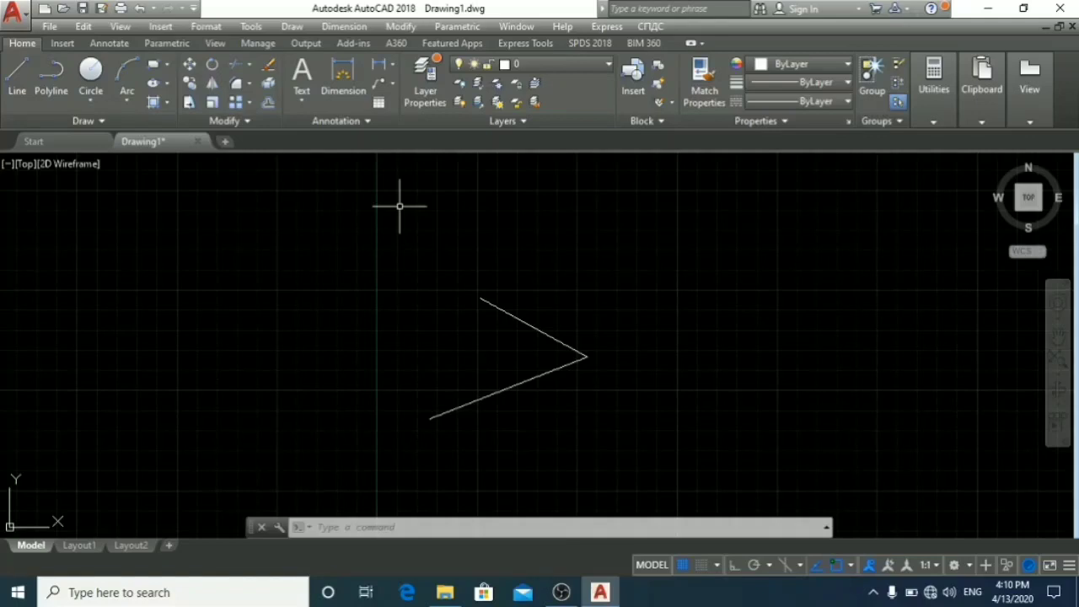
key("ctrl+q")
key("Escape")
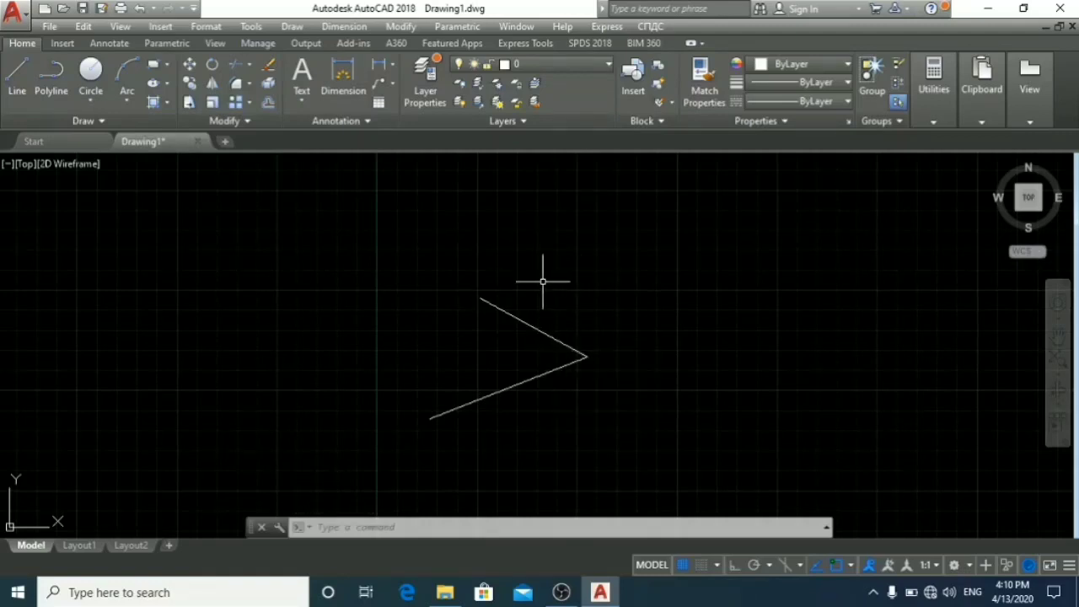
Measure the upper slanted line with the DIST command, from its free end to the vertex shared with the lower line
type("di")
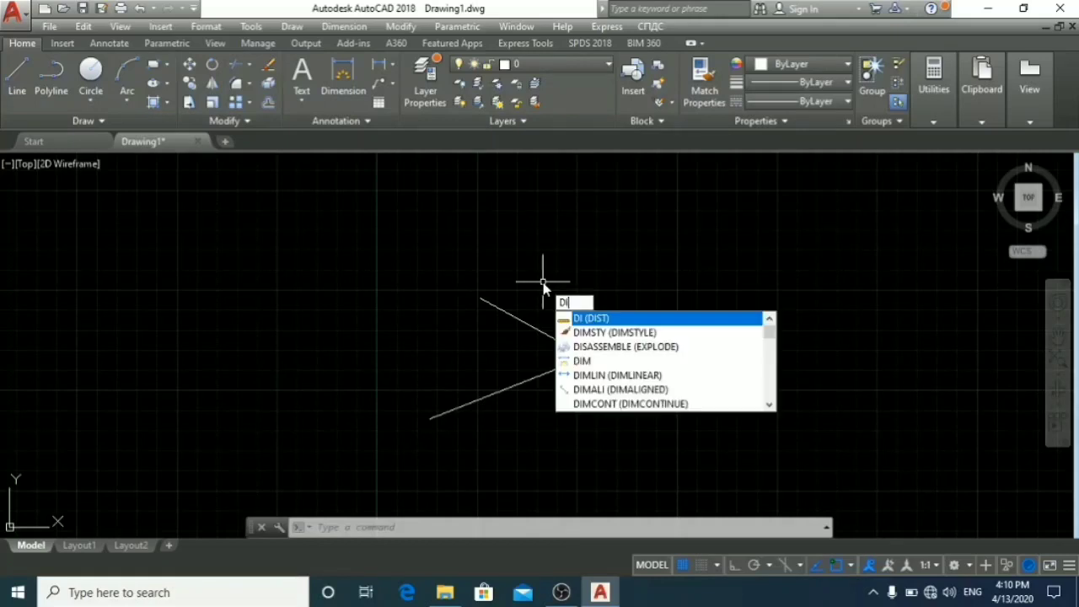
key("Return")
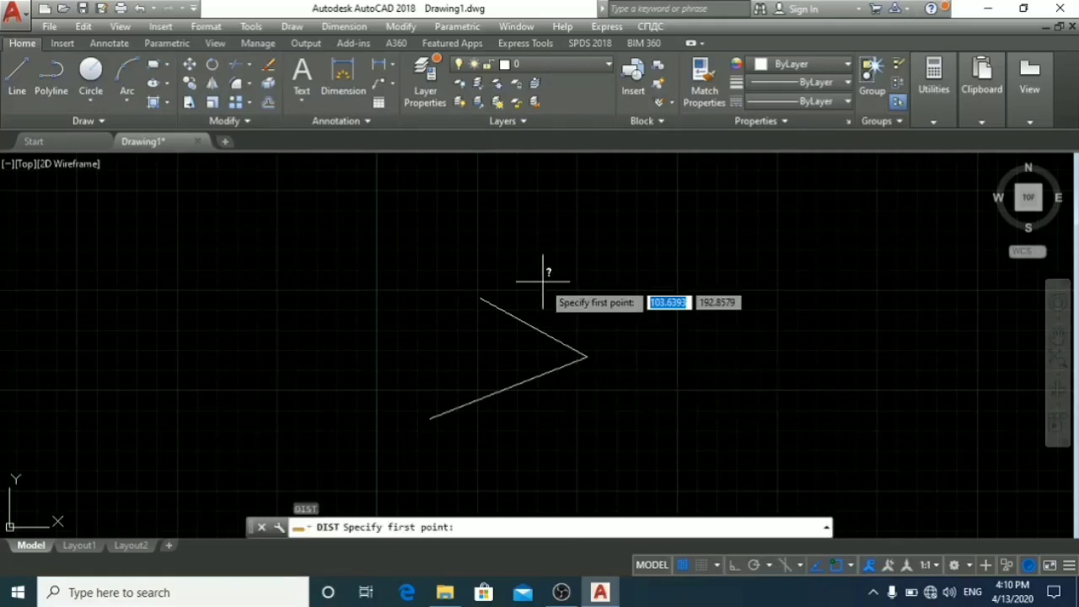
left_click(481, 297)
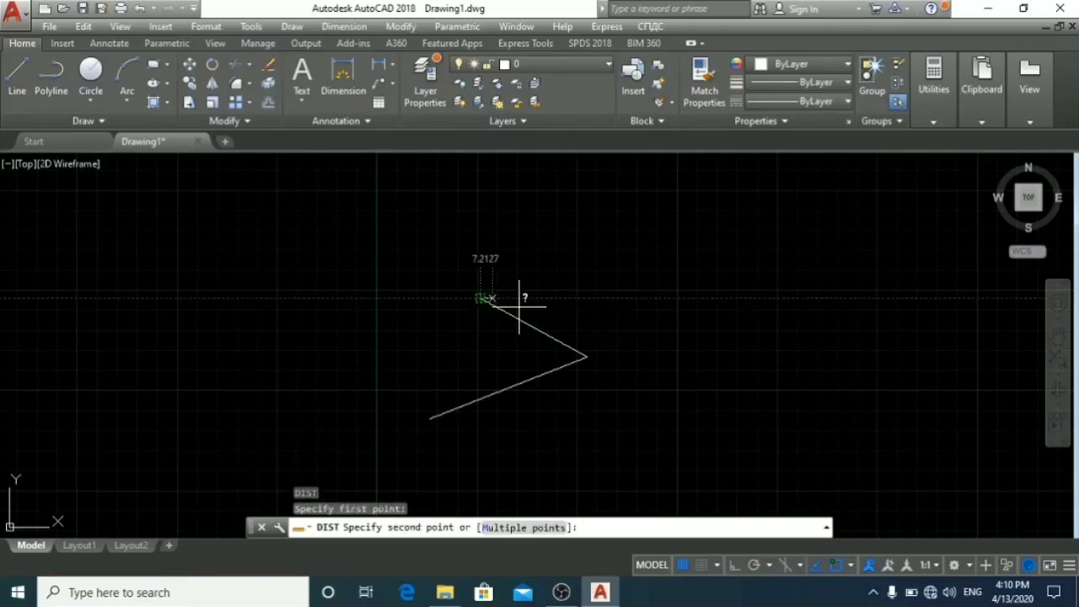
left_click(586, 355)
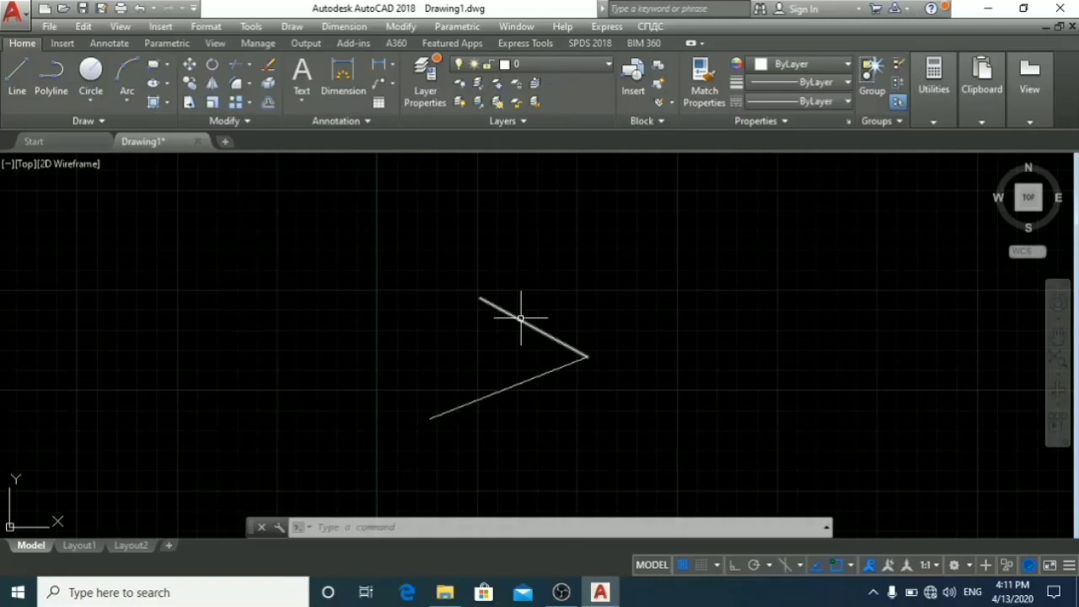
Draw a rectangle about 47 units high to the right of the two joined lines
key("ctrl+q")
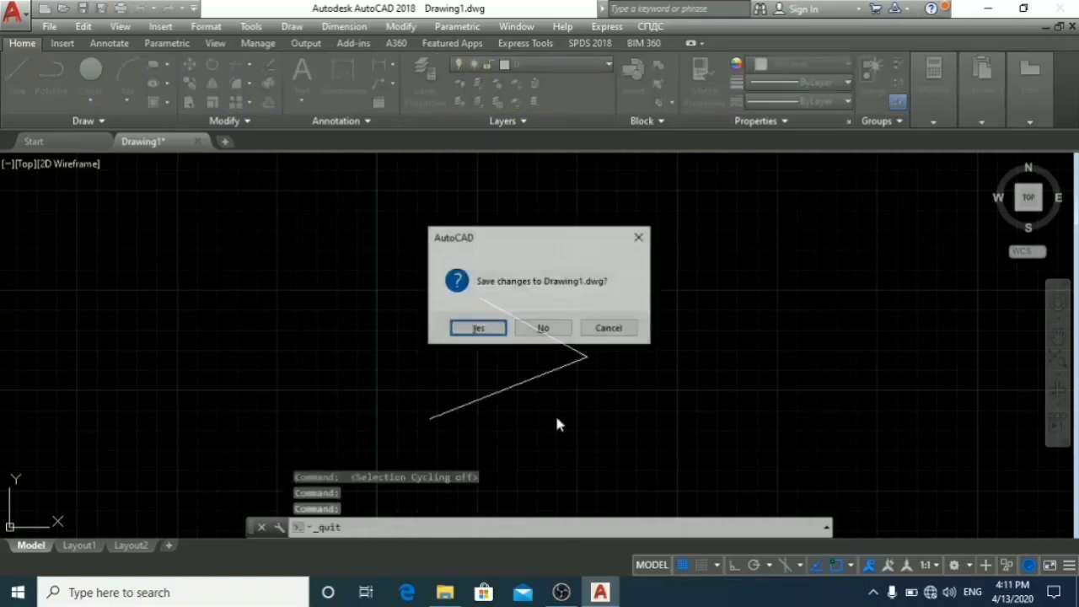
left_click(477, 327)
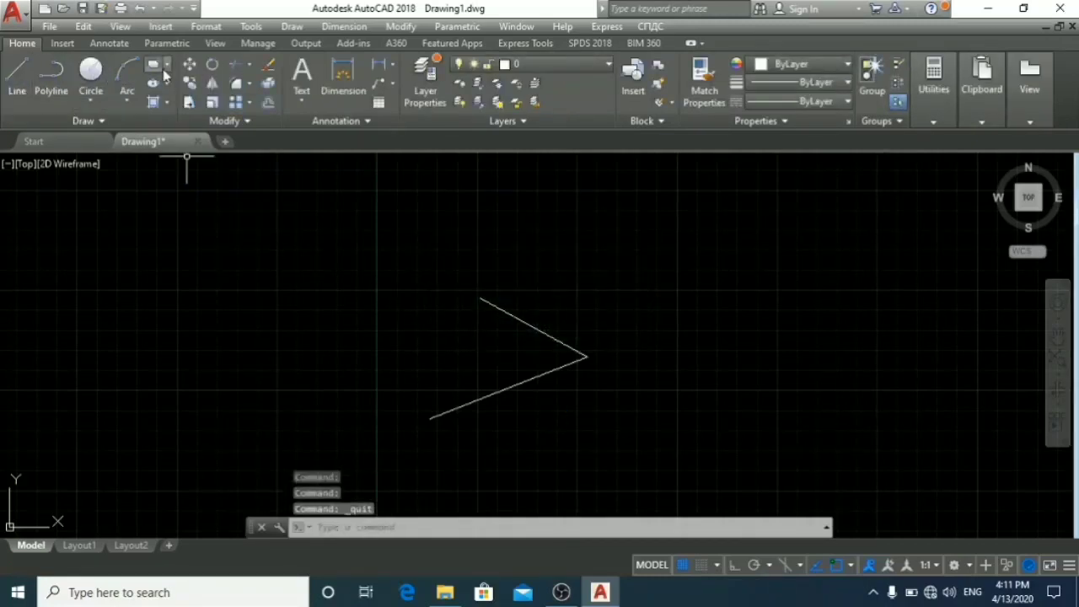
left_click(156, 68)
left_click(662, 268)
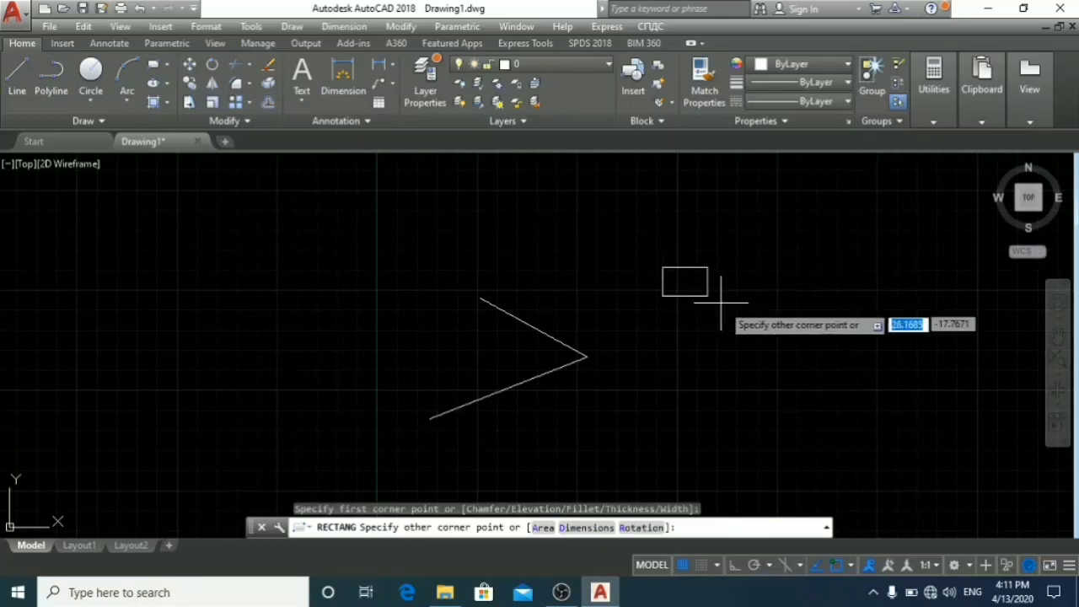
left_click(827, 342)
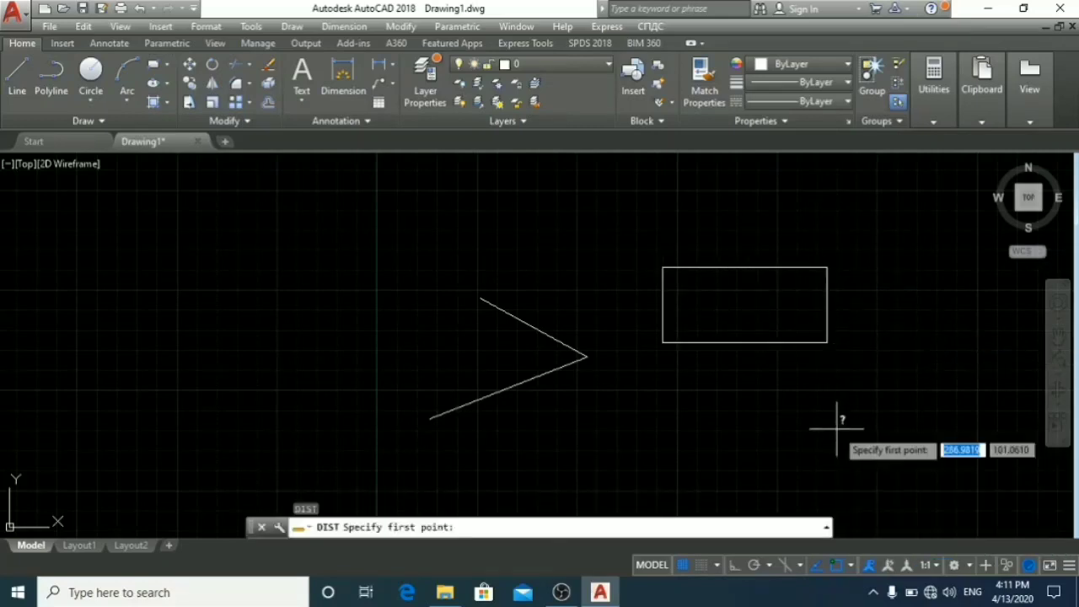
Measure the lengths of the rectangle's top edge and right edge with the DIST command
left_click(663, 267)
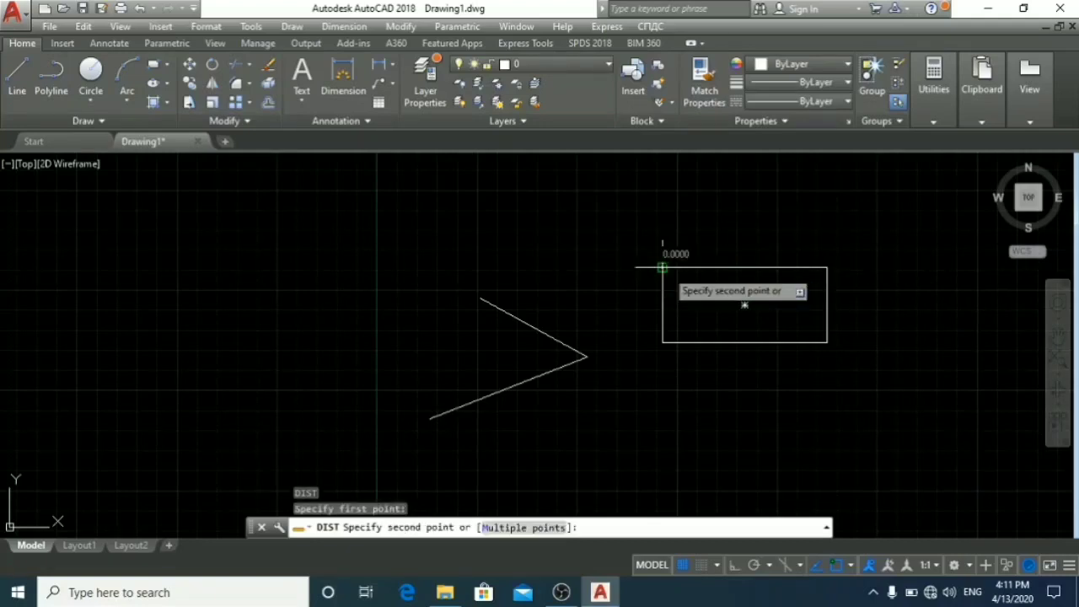
left_click(830, 267)
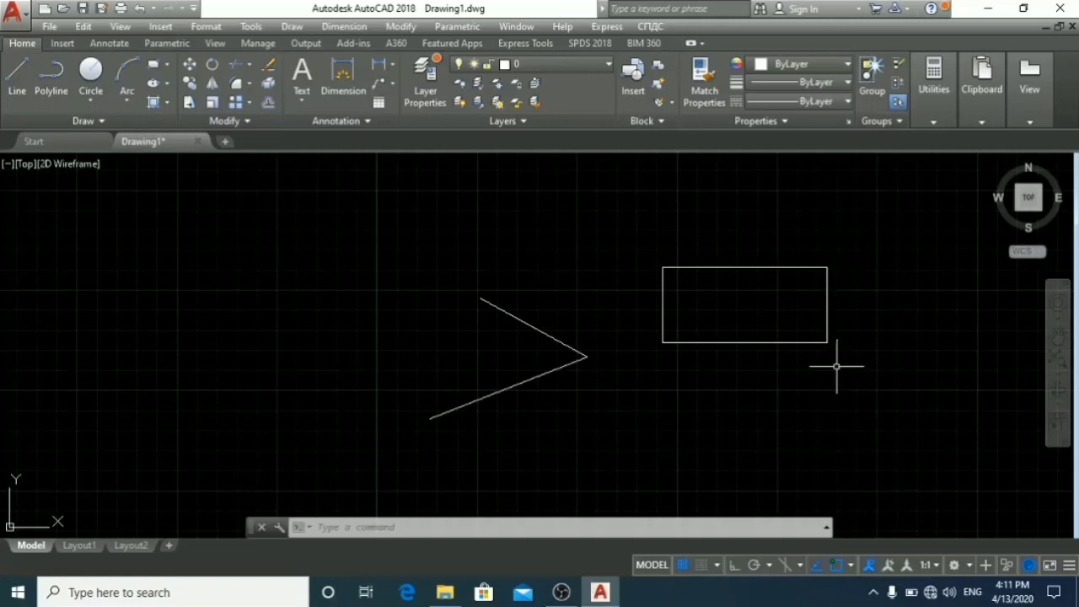
type("di")
key("Return")
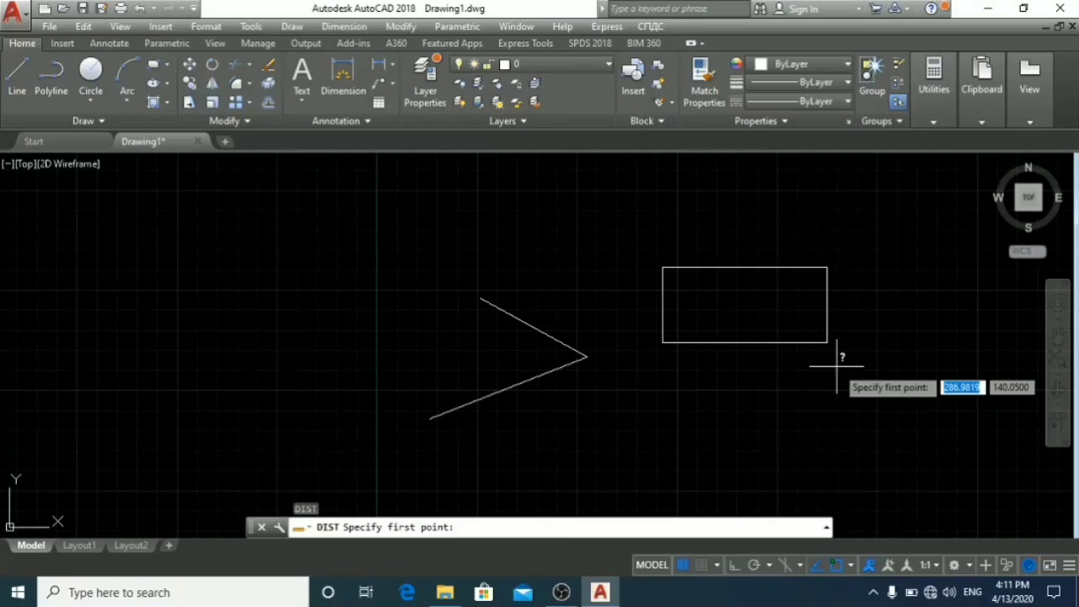
left_click(828, 268)
left_click(827, 342)
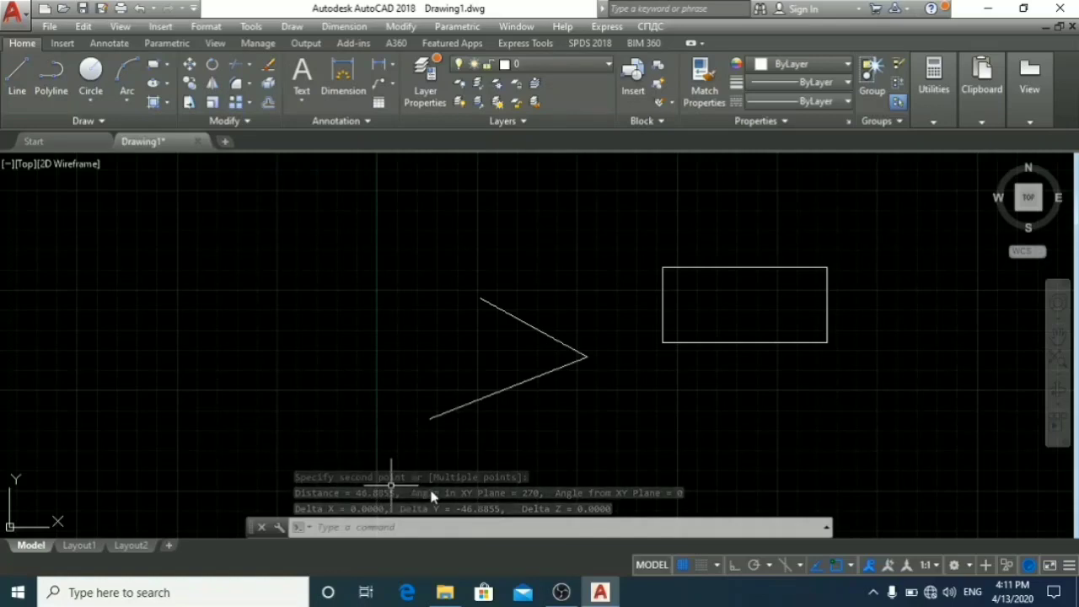
key("ctrl+q")
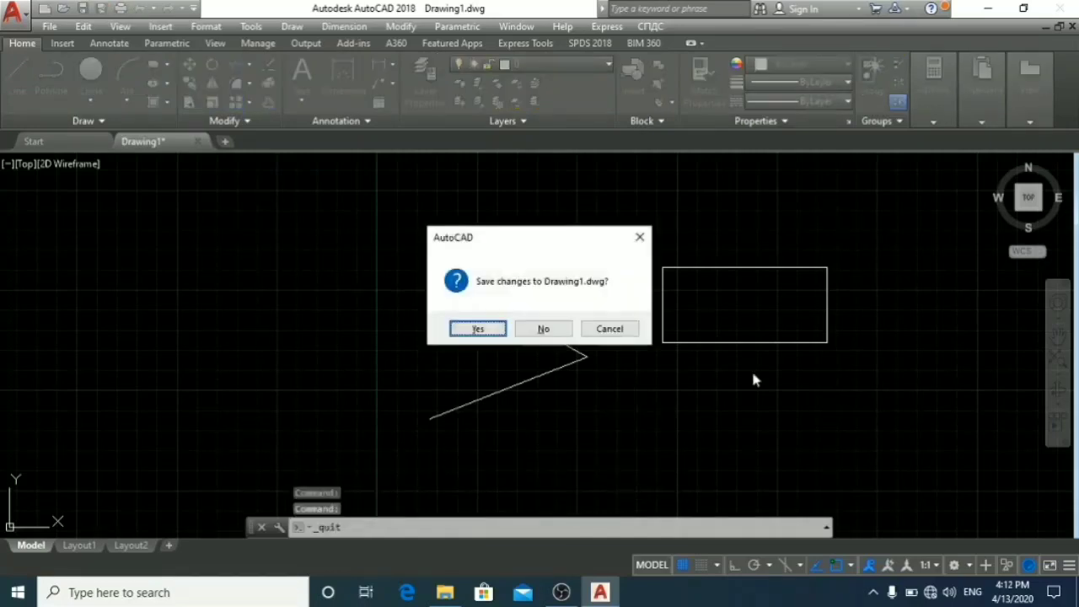
key("Escape")
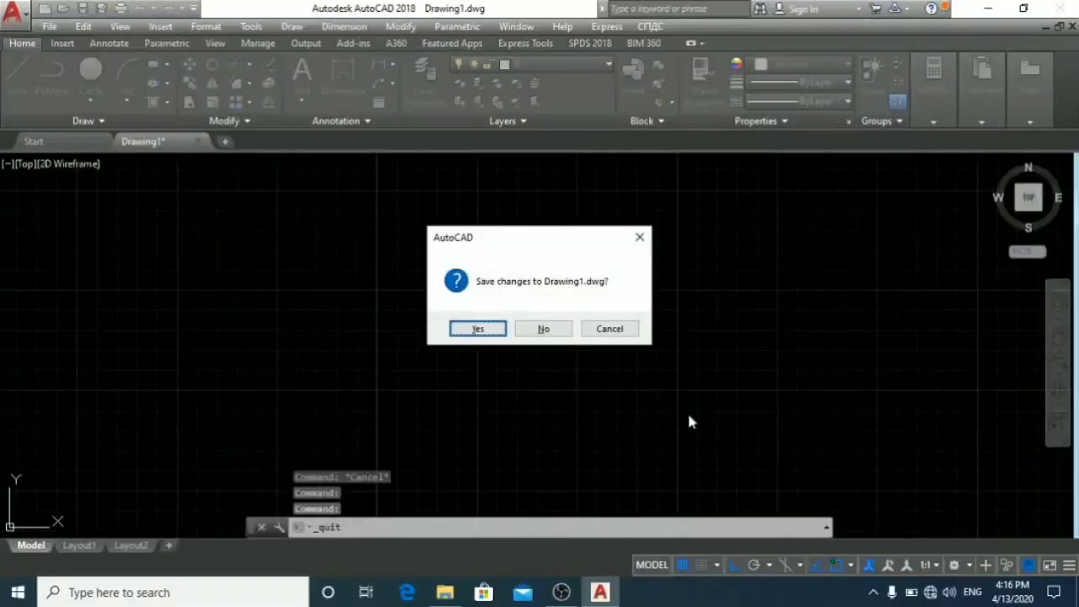
key("Escape")
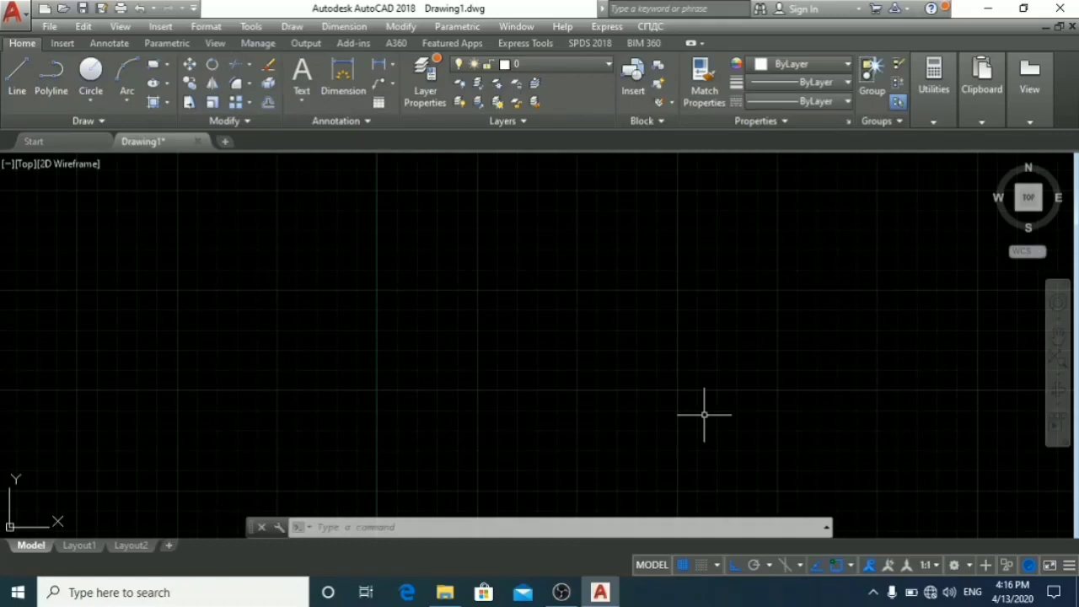
key("ctrl+q")
key("Escape")
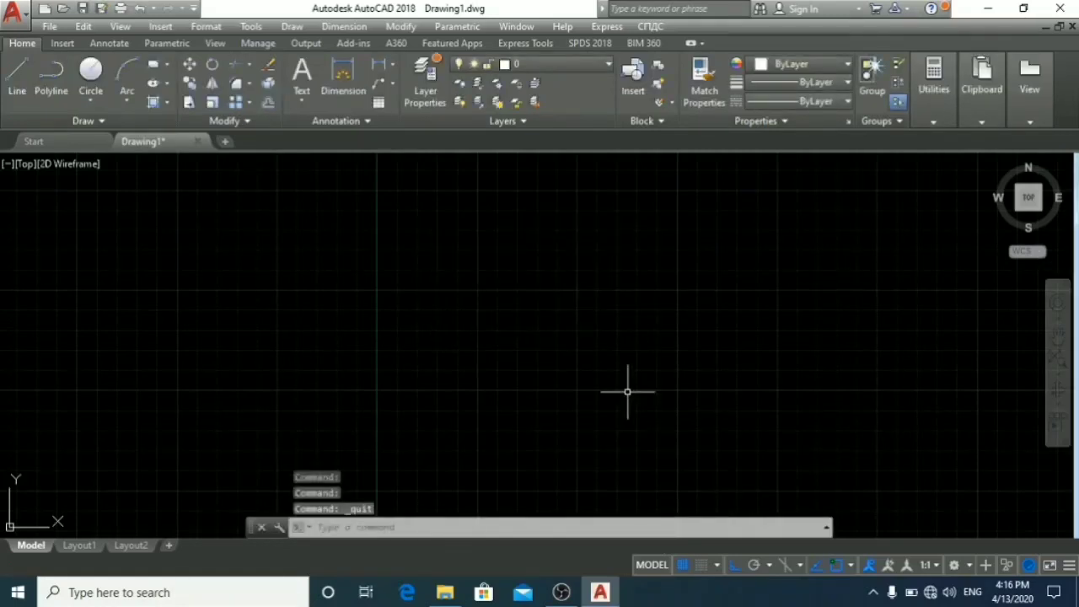
Draw a horizontal line and a connected vertical line running down from its right end
left_click(17, 75)
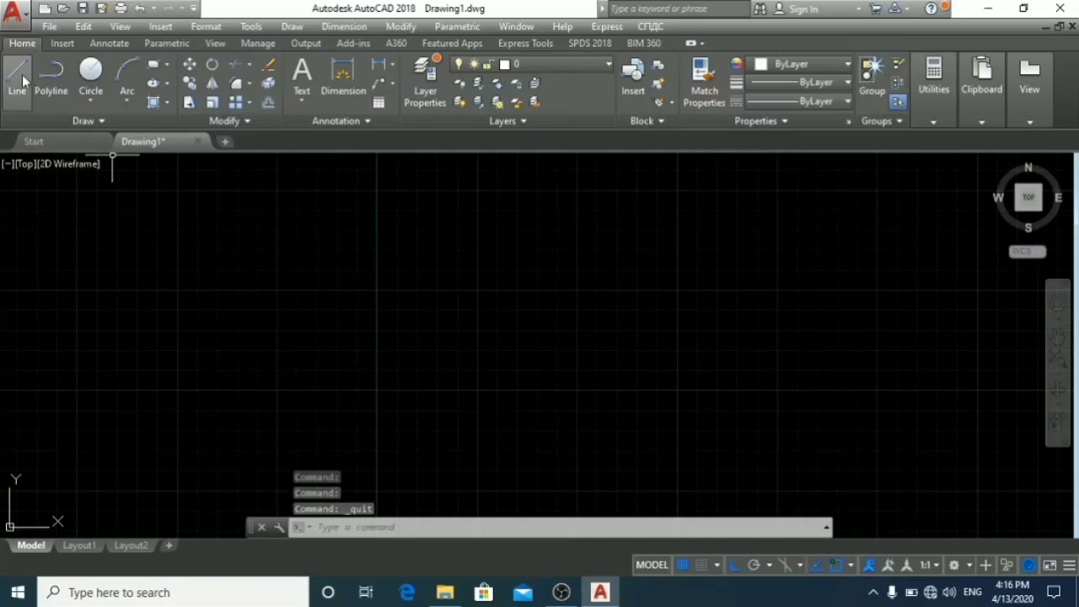
left_click(442, 304)
left_click(709, 304)
left_click(709, 440)
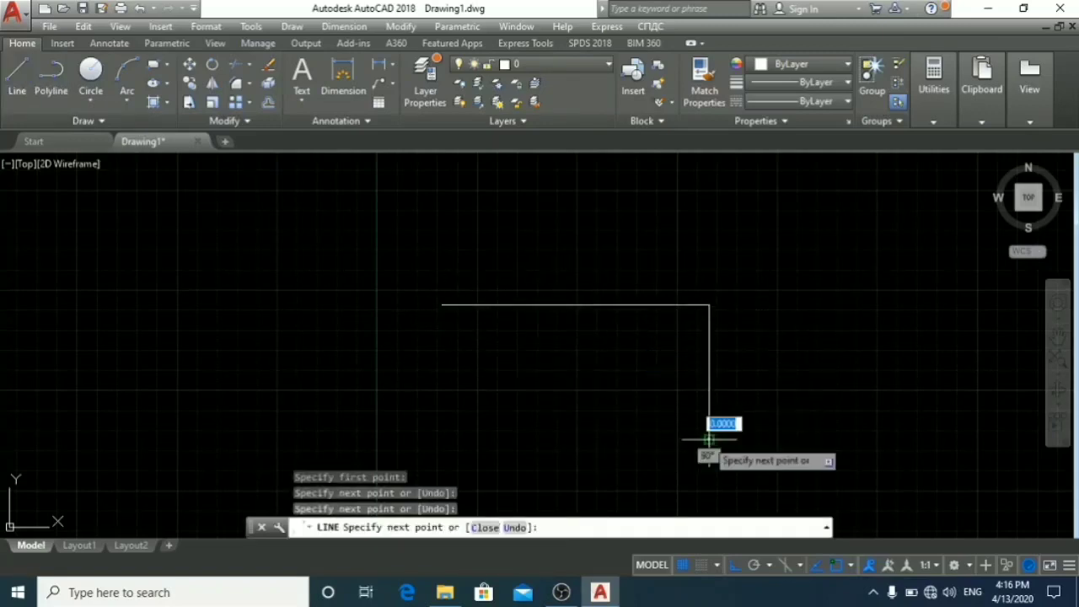
key("Escape")
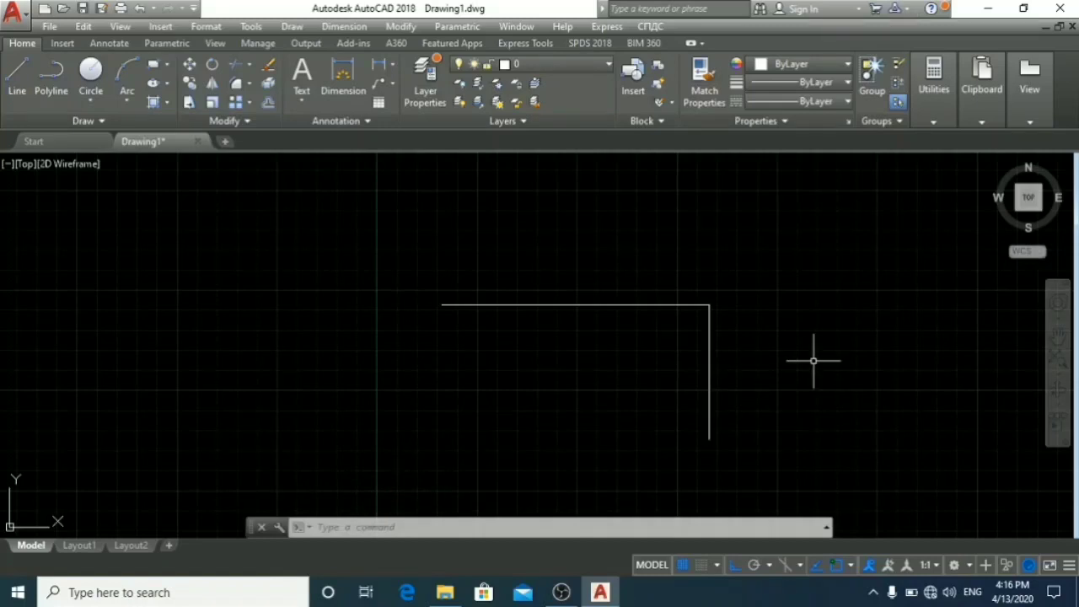
key("ctrl+q")
key("n")
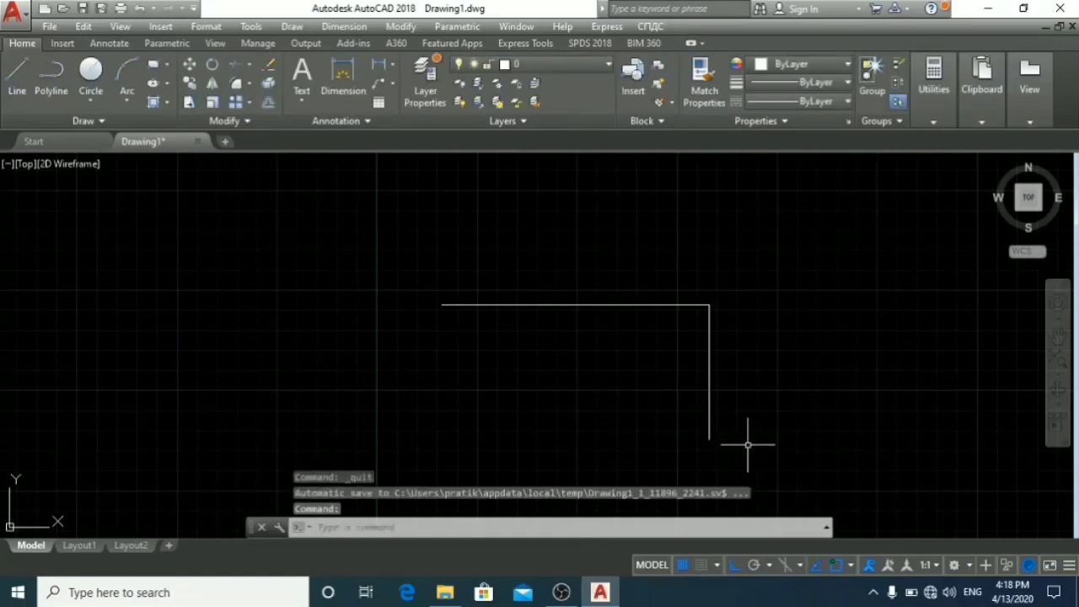
middle_click_drag(746, 422, 656, 379)
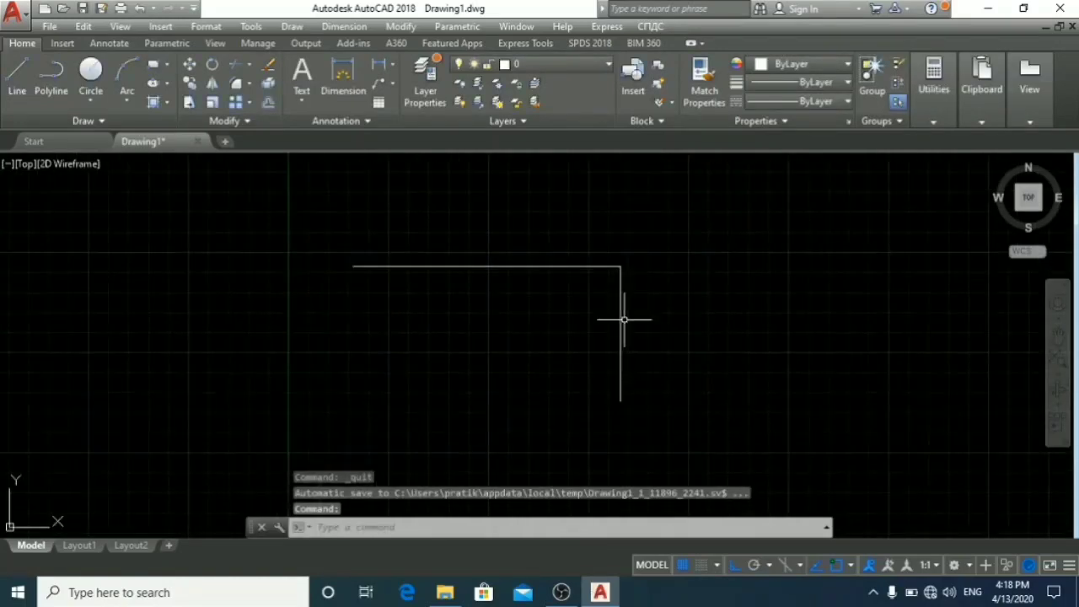
scroll(595, 296, "up", 2)
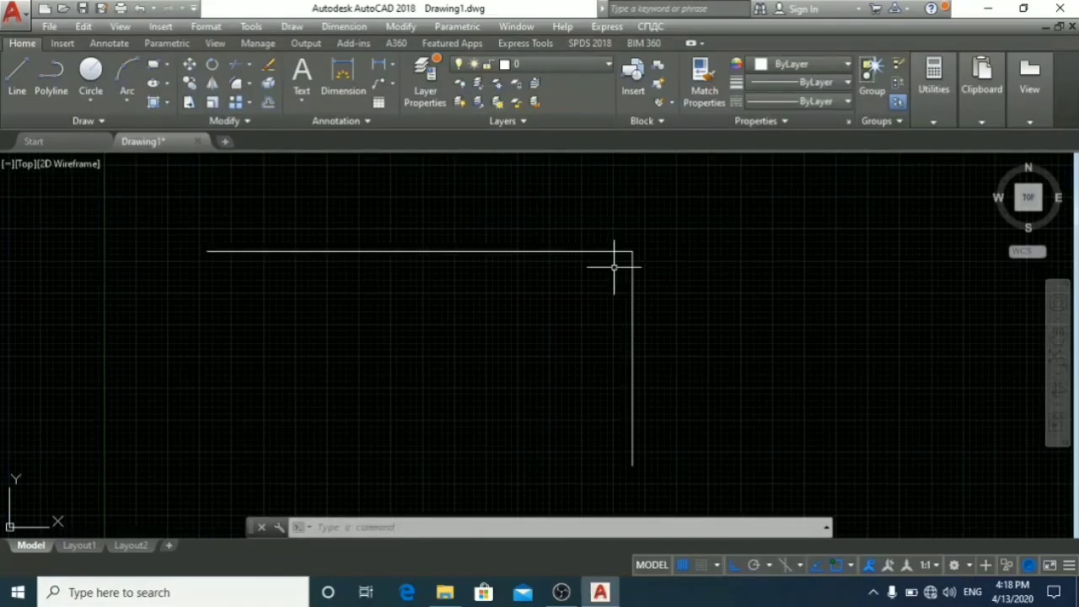
scroll(580, 295, "down", 2)
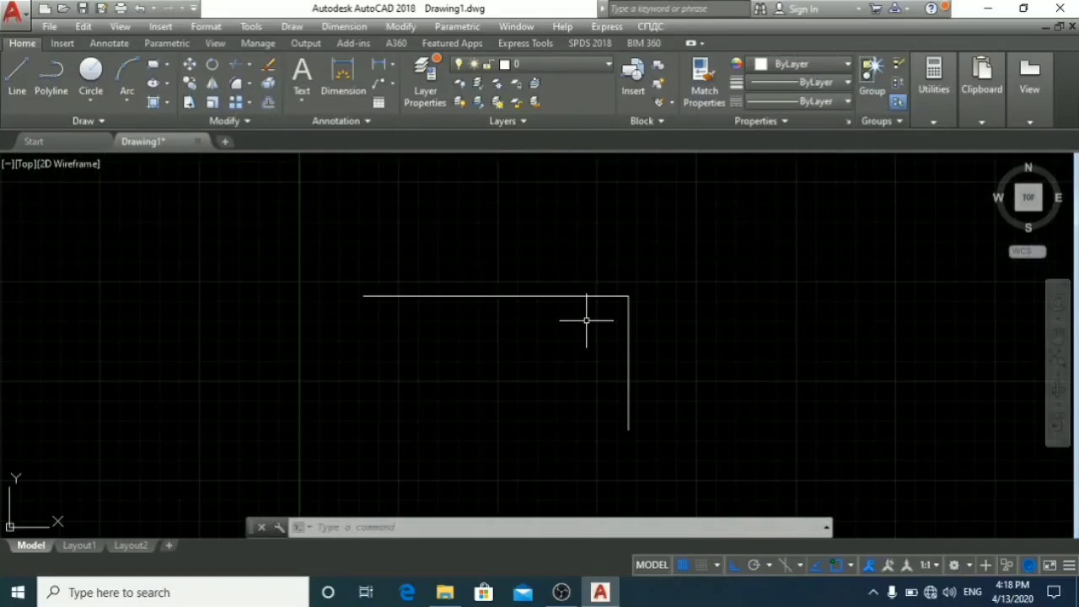
Offset the horizontal line upward by 5 with the Offset command's Through option in Multiple mode
left_click(567, 331)
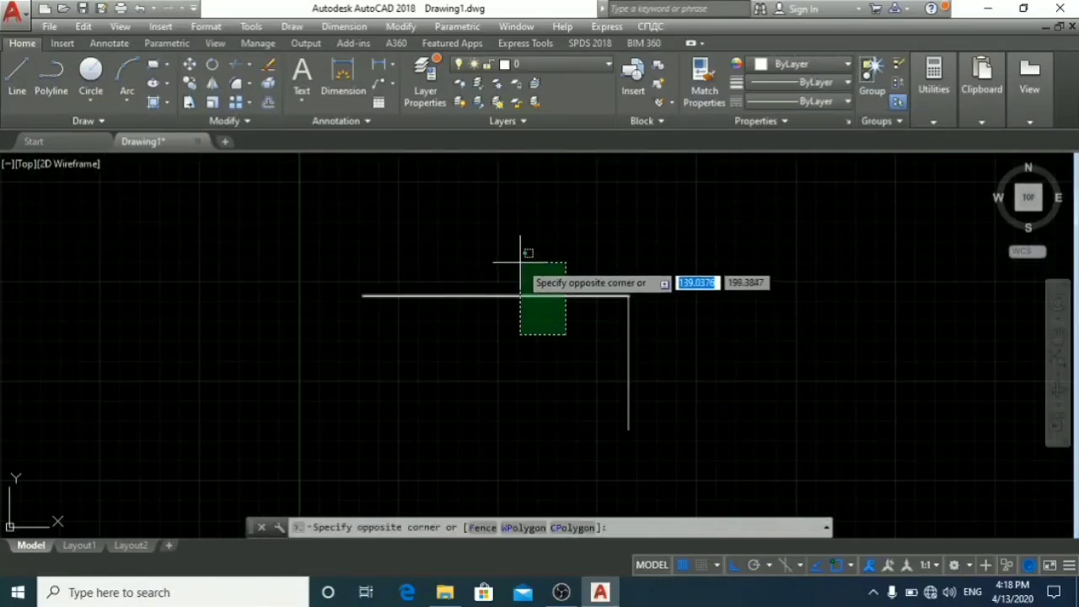
left_click(529, 252)
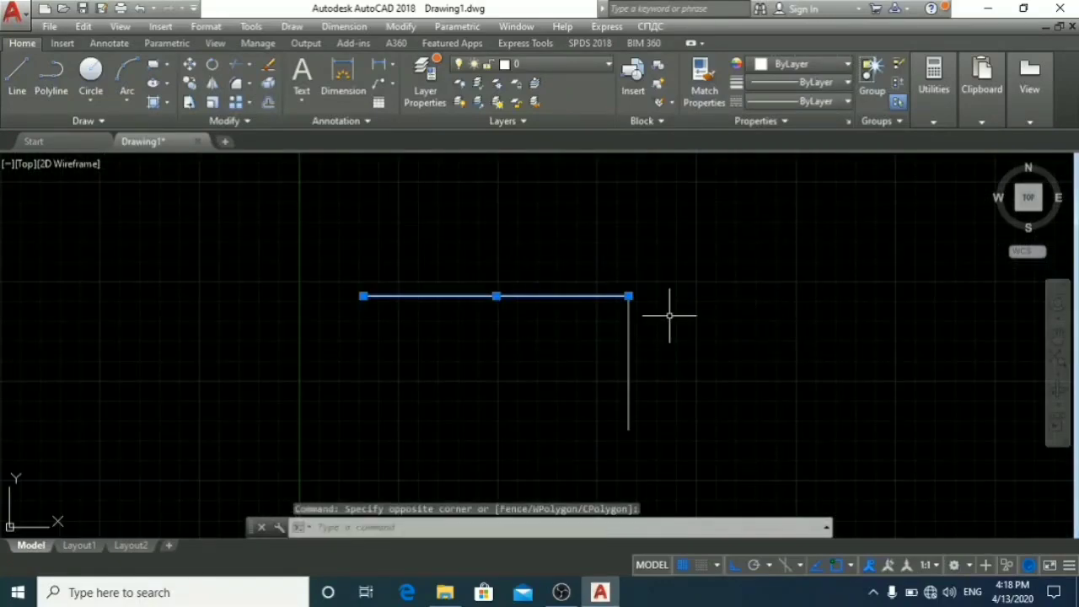
type("offset")
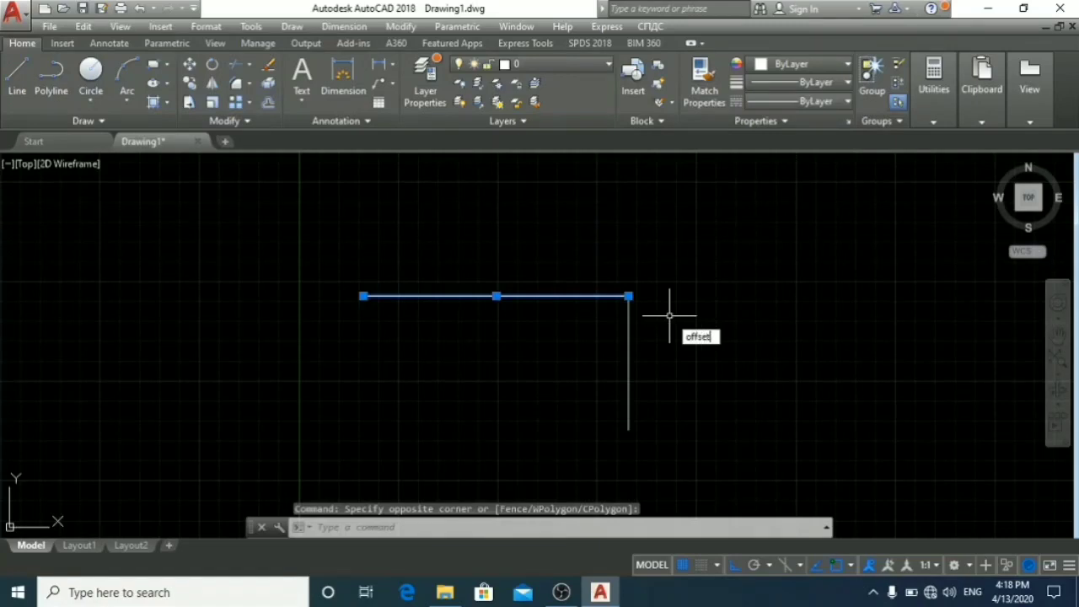
key("Return")
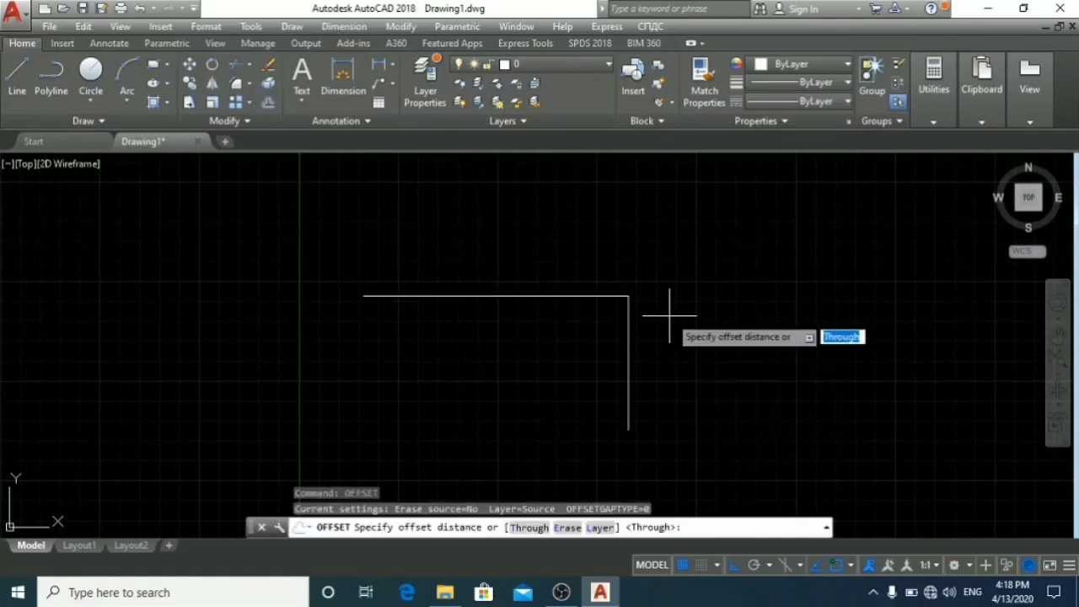
left_click(528, 527)
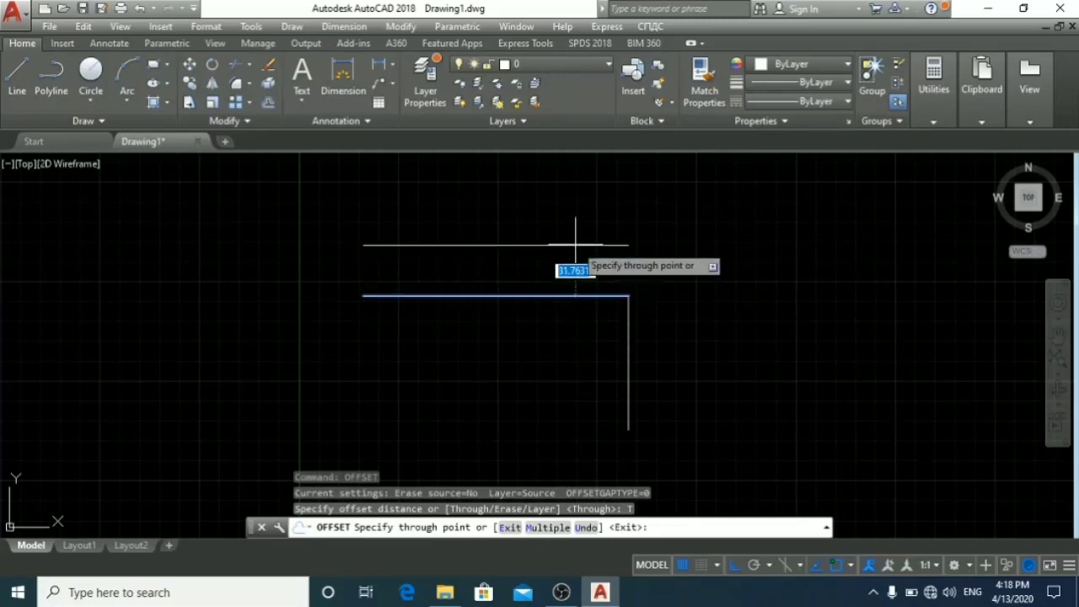
left_click(546, 528)
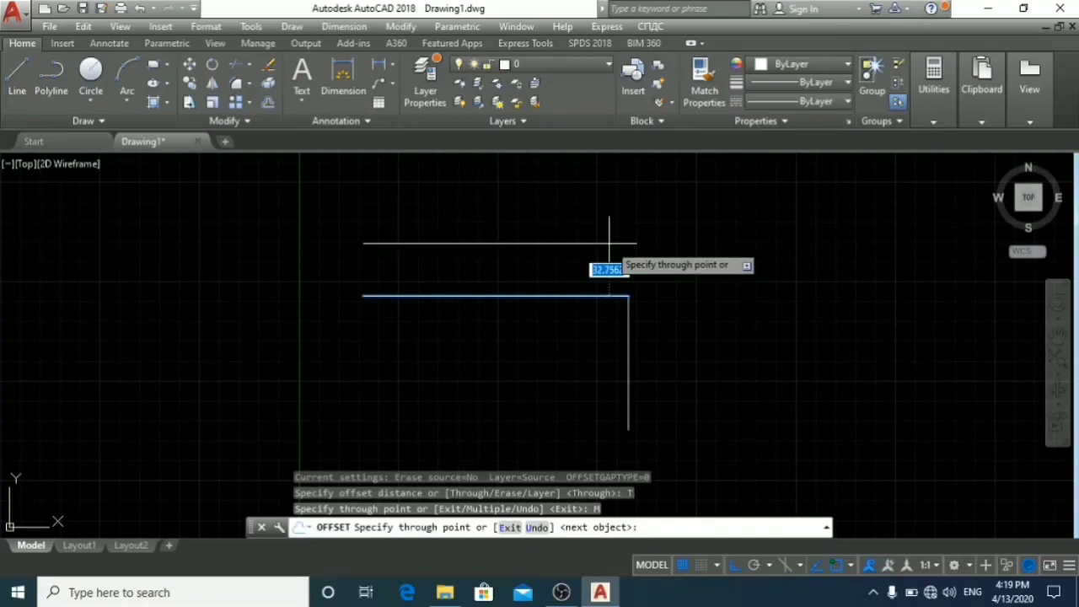
type("5")
key("Return")
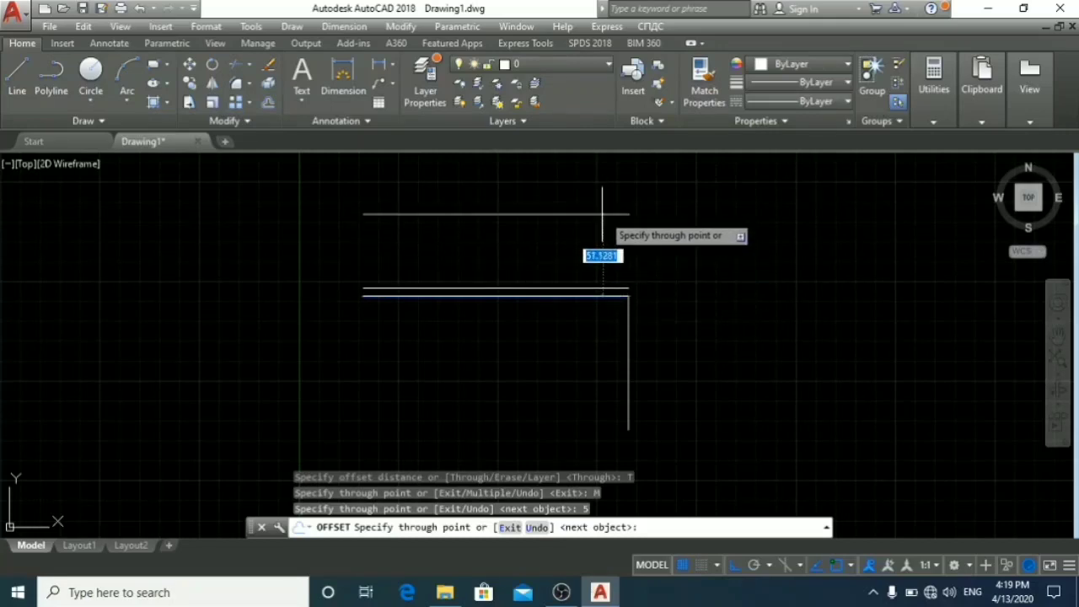
Add two more parallel copies above the original horizontal line, at through distances of 50 and 100, and end the Offset command
scroll(604, 207, "down", 5)
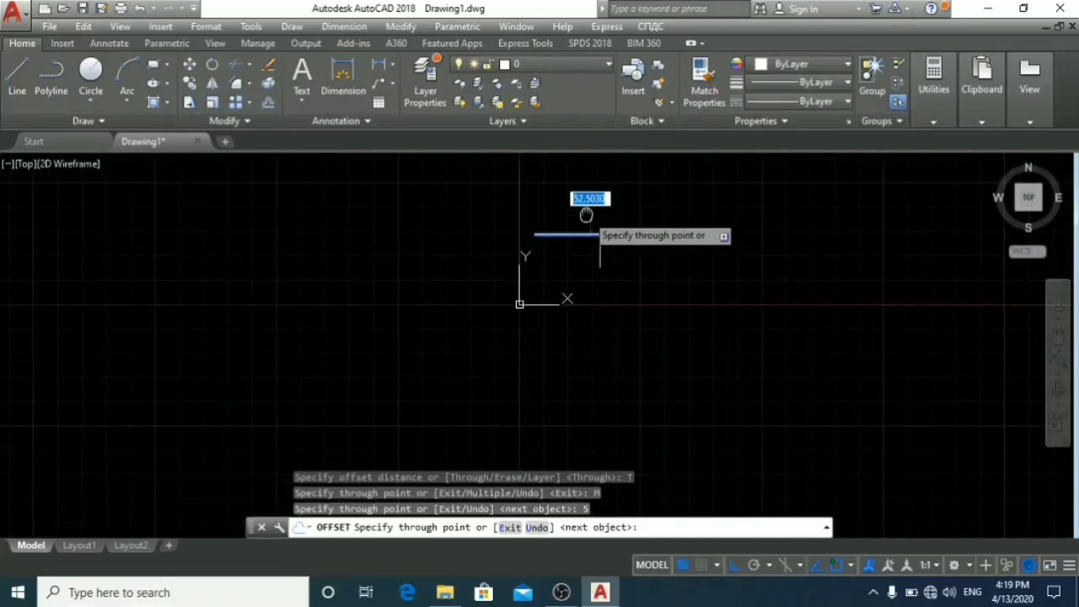
scroll(590, 210, "up", 5)
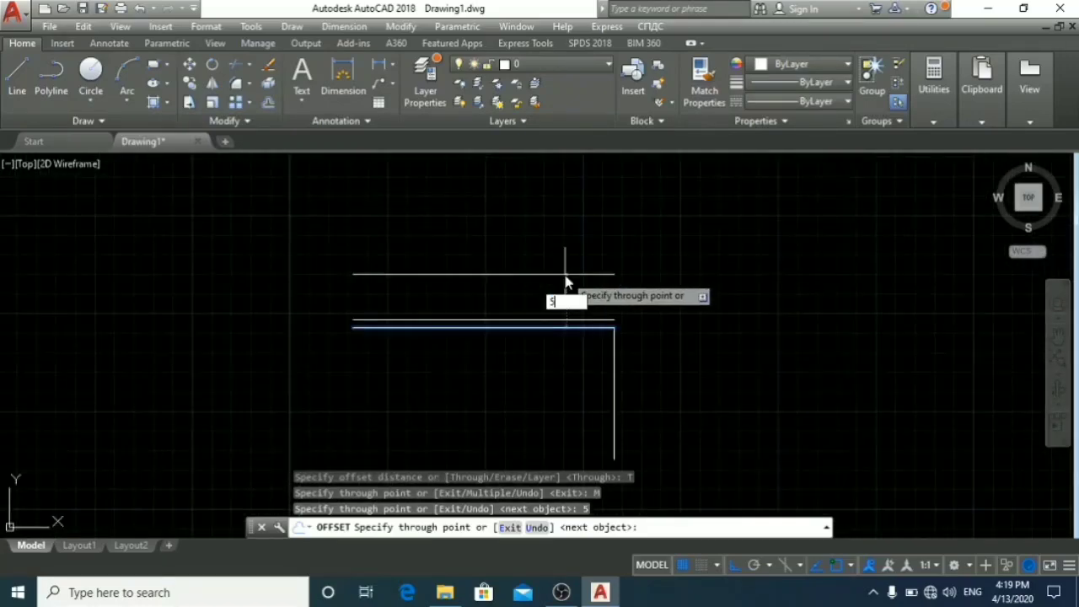
key("Return")
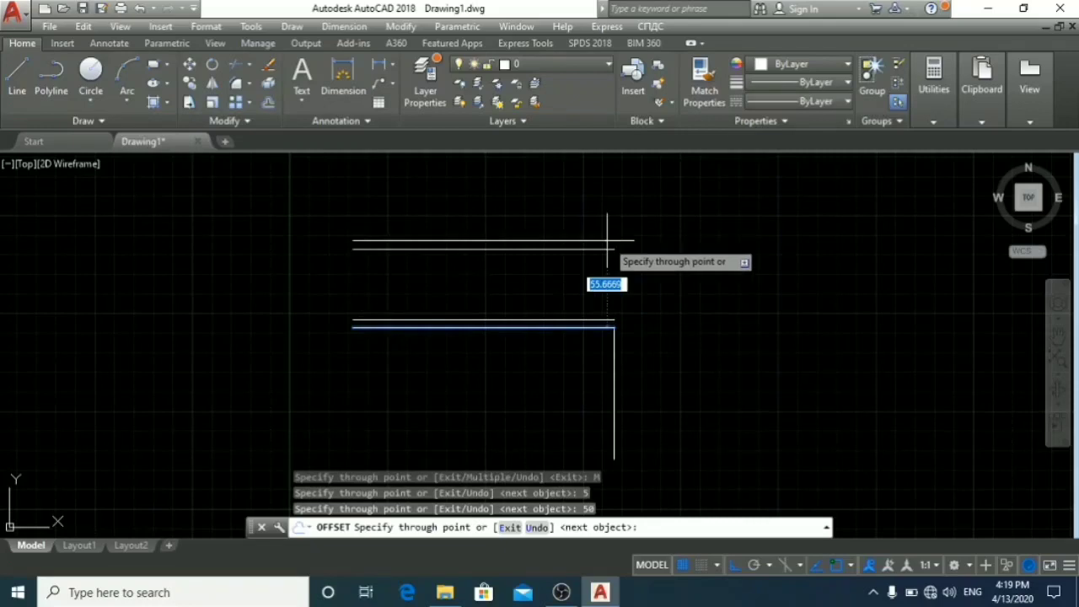
scroll(603, 241, "down", 3)
type("10")
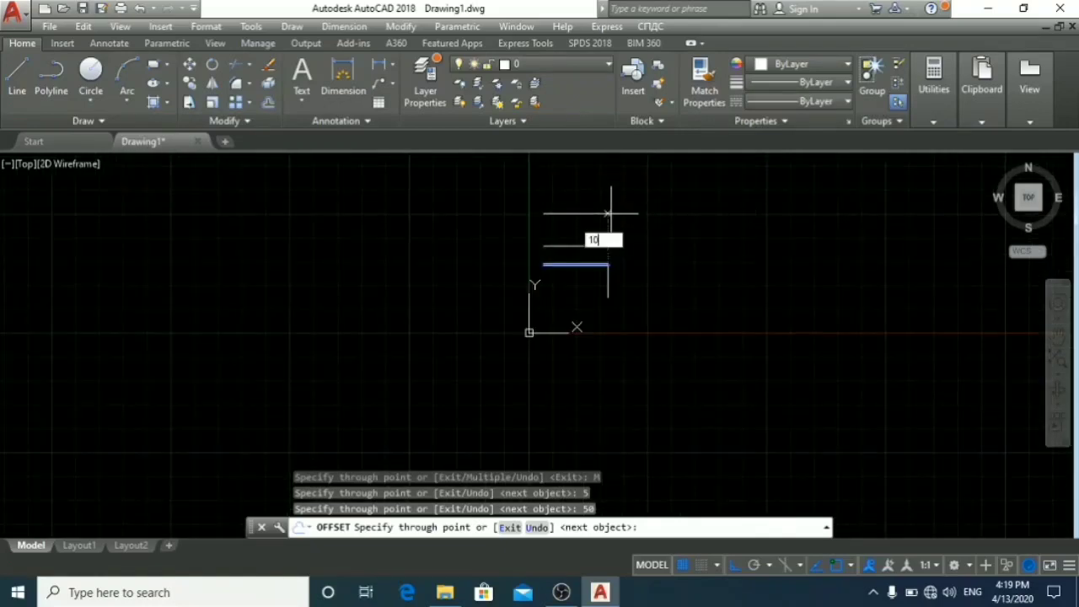
type("0")
key("Return")
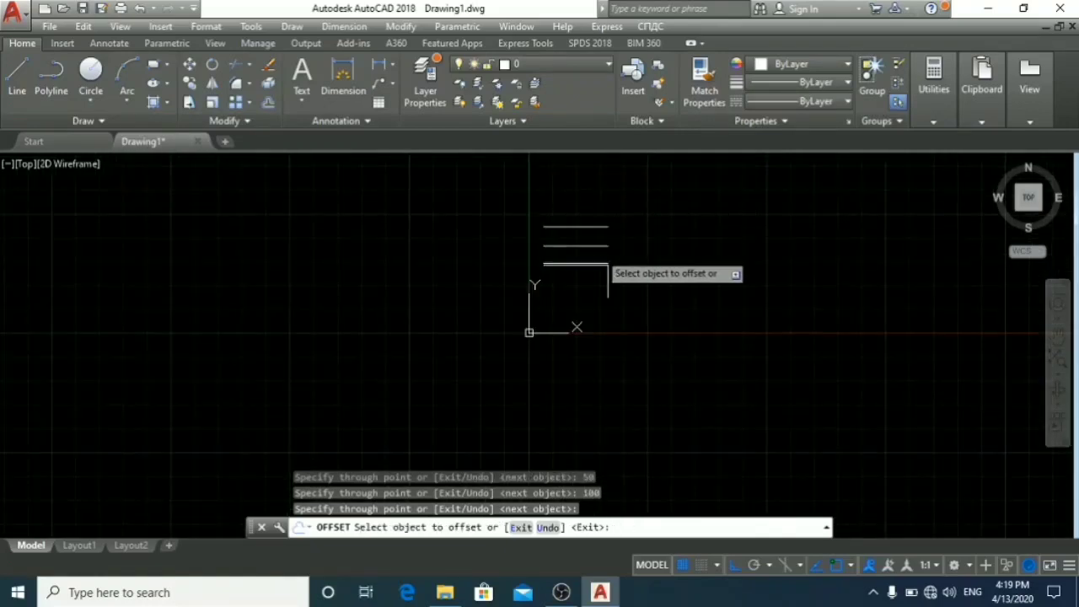
key("Escape")
scroll(600, 228, "up", 6)
scroll(618, 322, "down", 2)
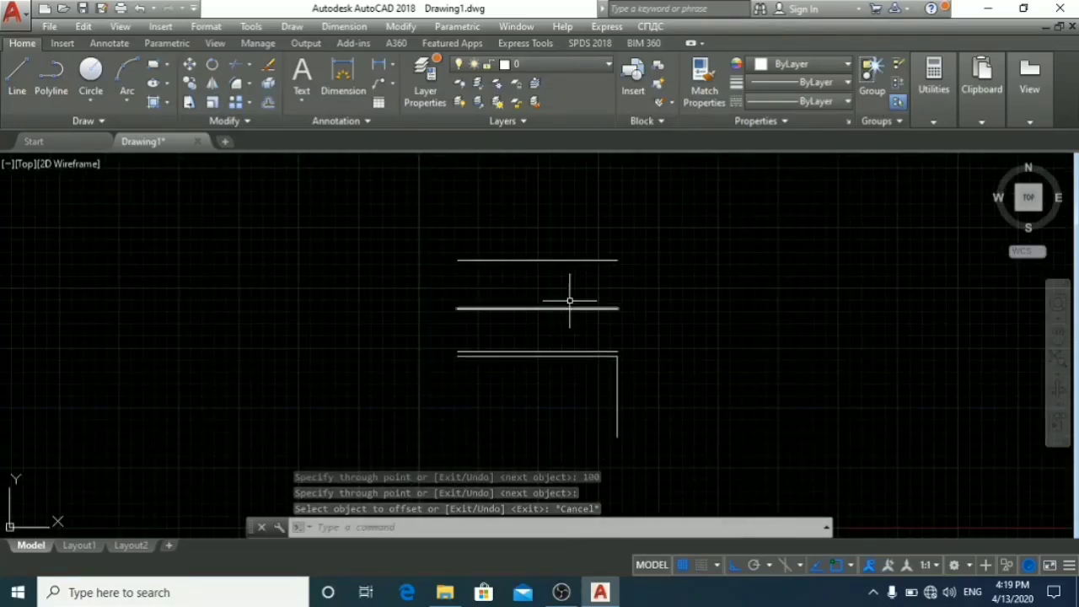
key("ctrl+q")
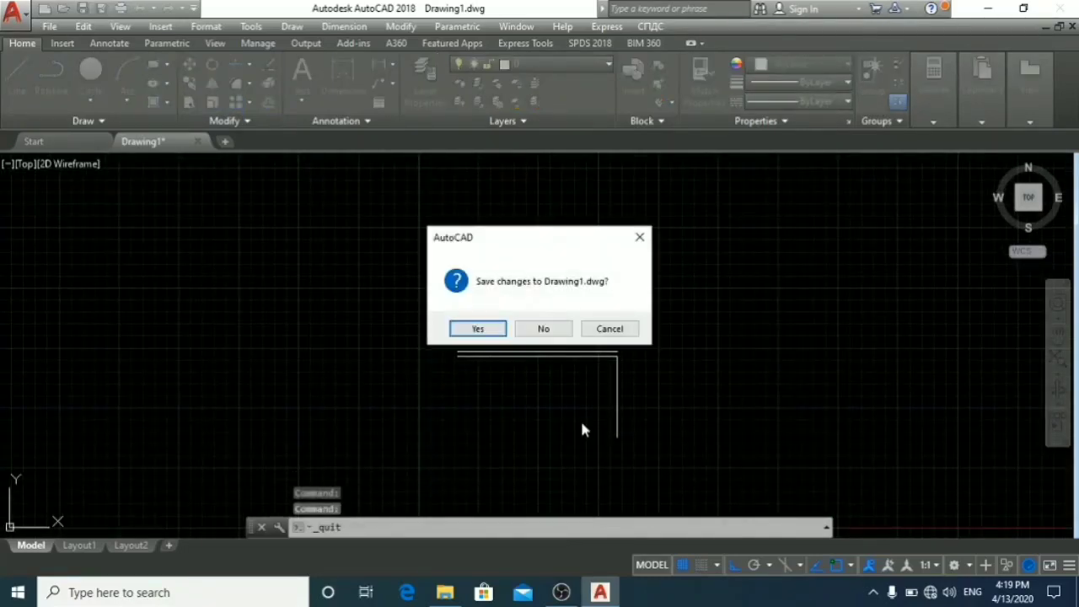
key("Escape")
scroll(572, 358, "up", 2)
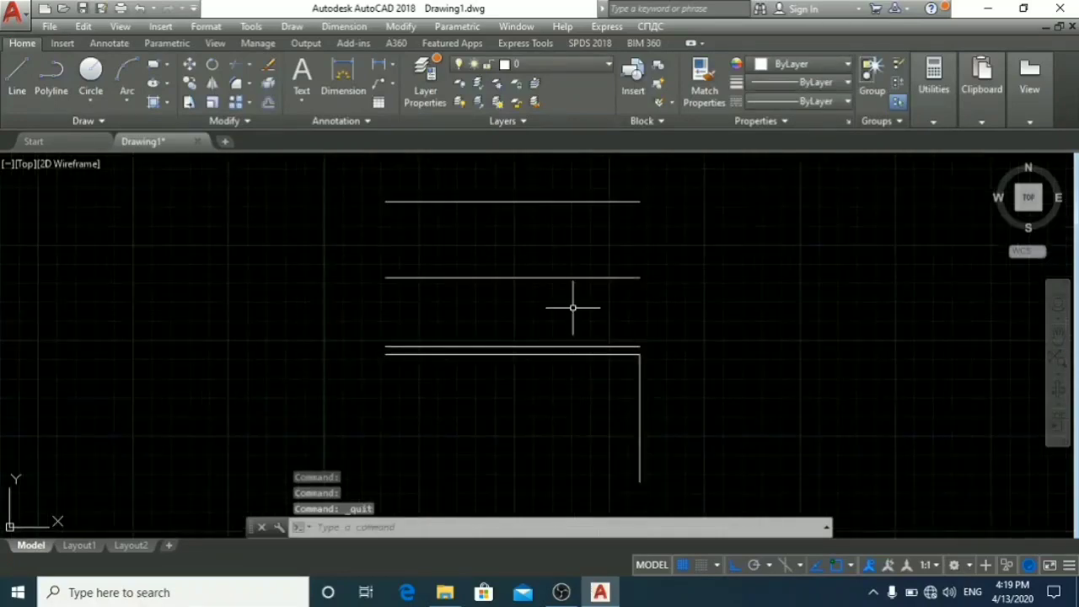
key("ctrl+q")
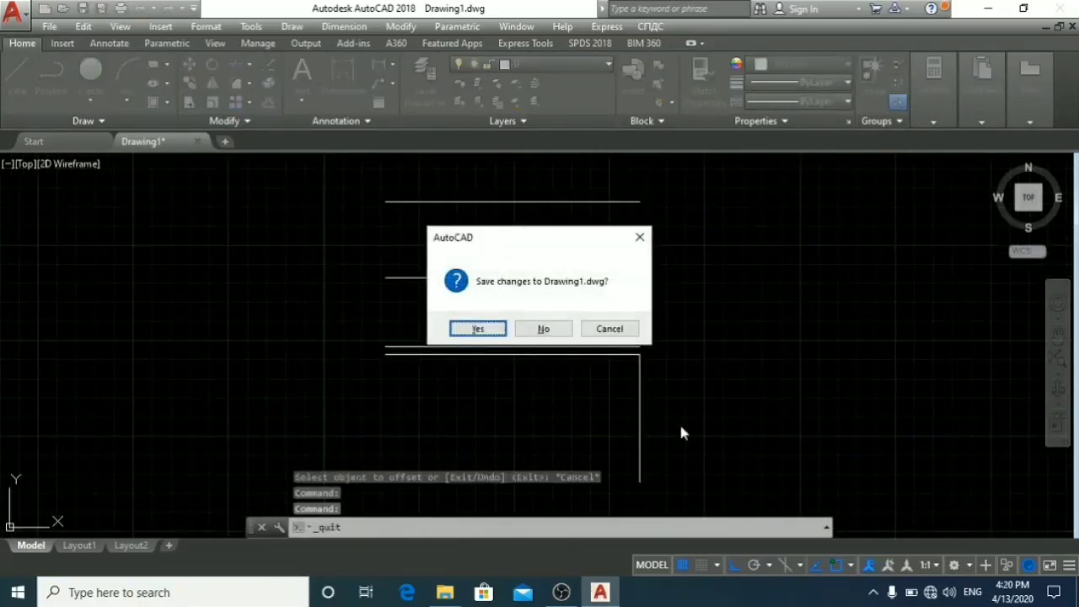
key("Escape")
scroll(663, 464, "up", 2)
scroll(658, 463, "down", 2)
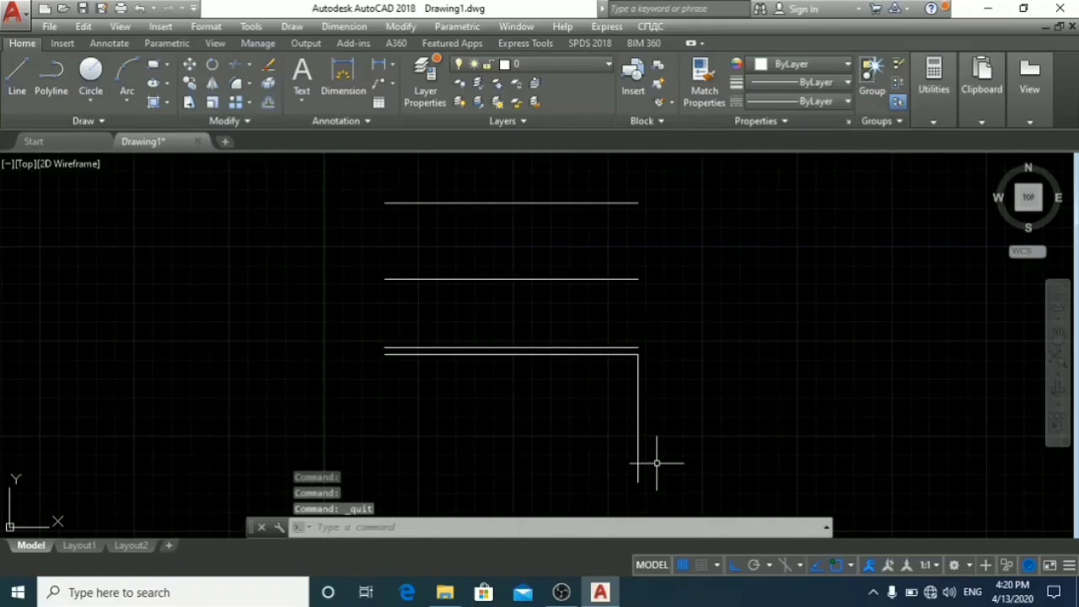
Offset the vertical line outward by 5, away from the horizontal lines, with the Erase option set to Yes
type("offset")
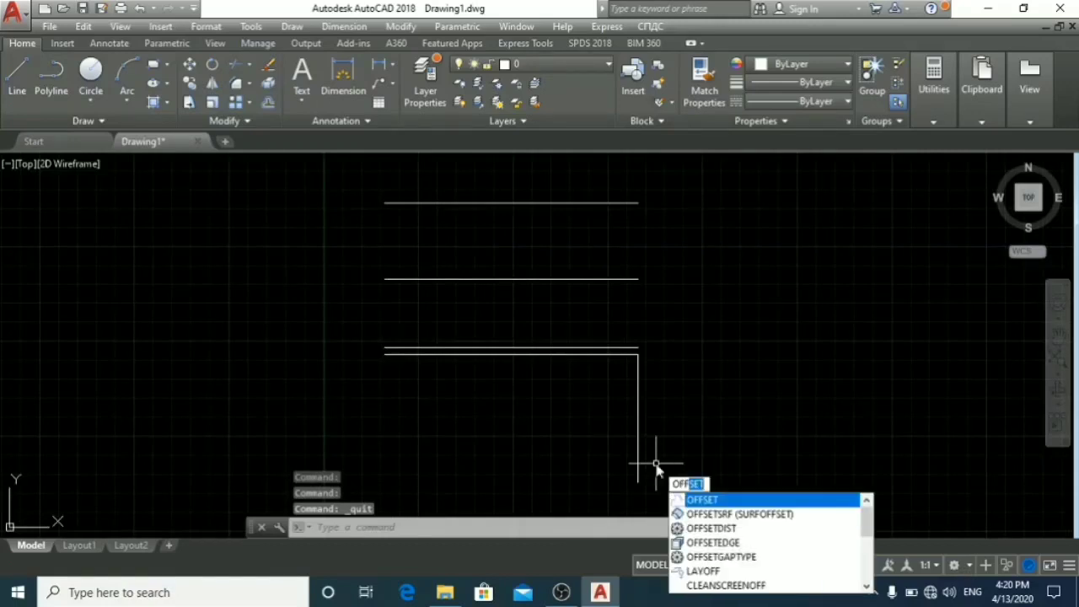
key("Return")
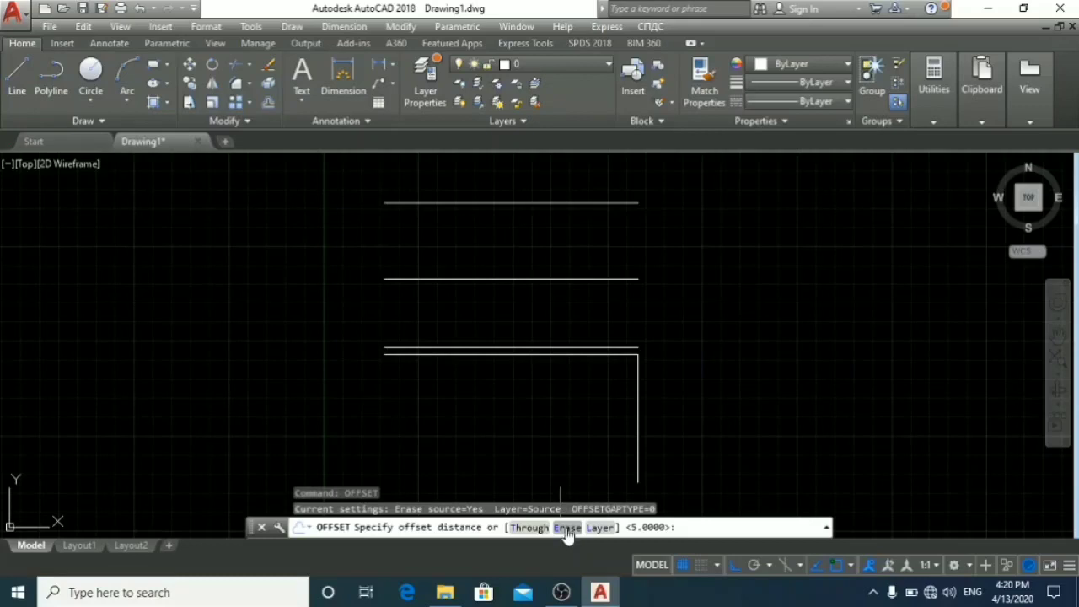
left_click(567, 528)
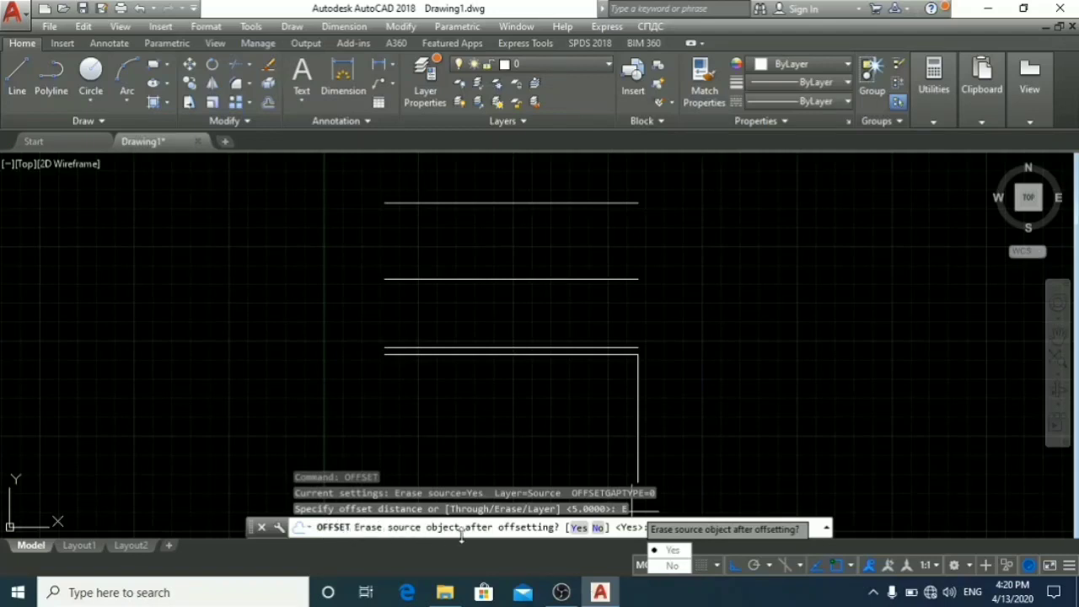
left_click(579, 528)
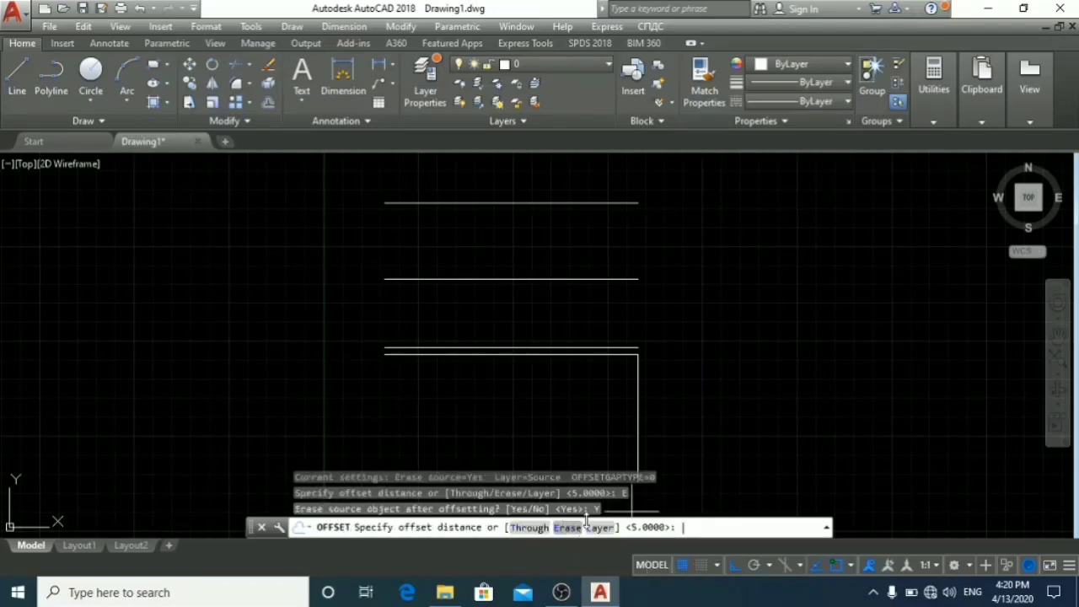
left_click(637, 402)
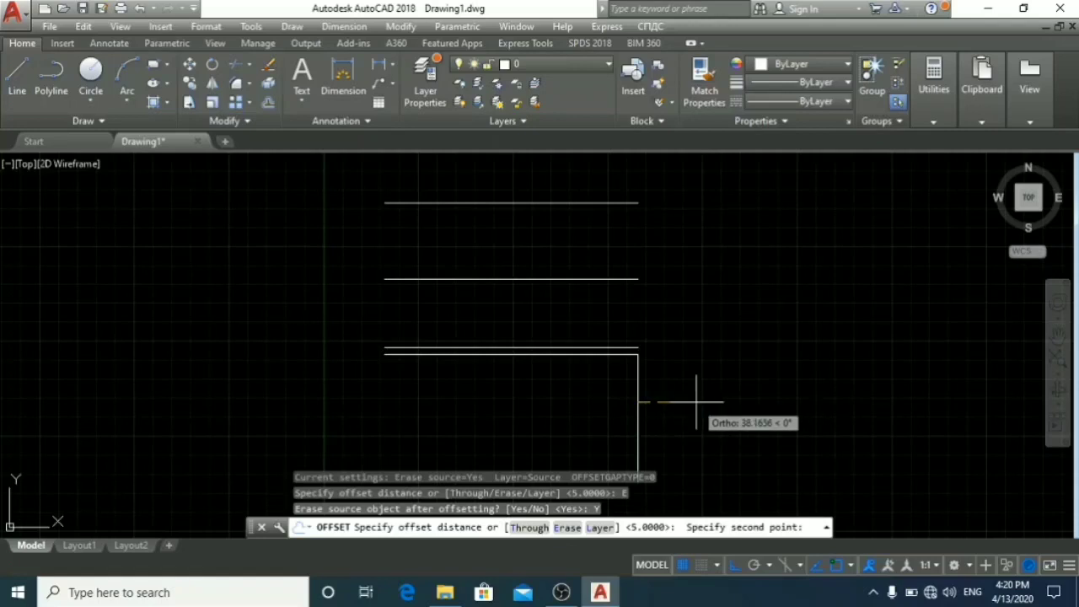
type("5")
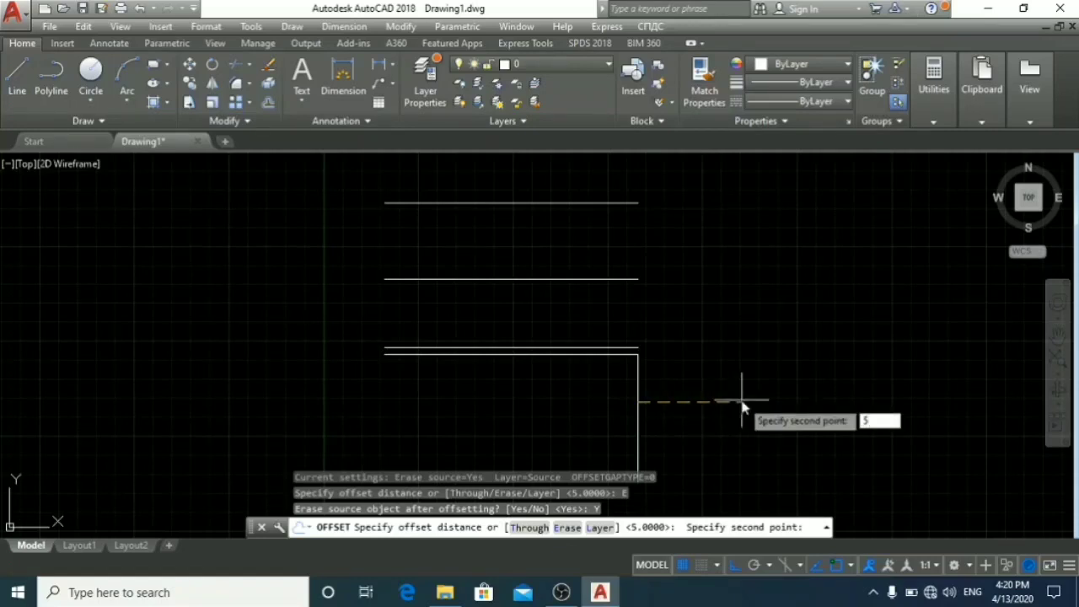
key("Return")
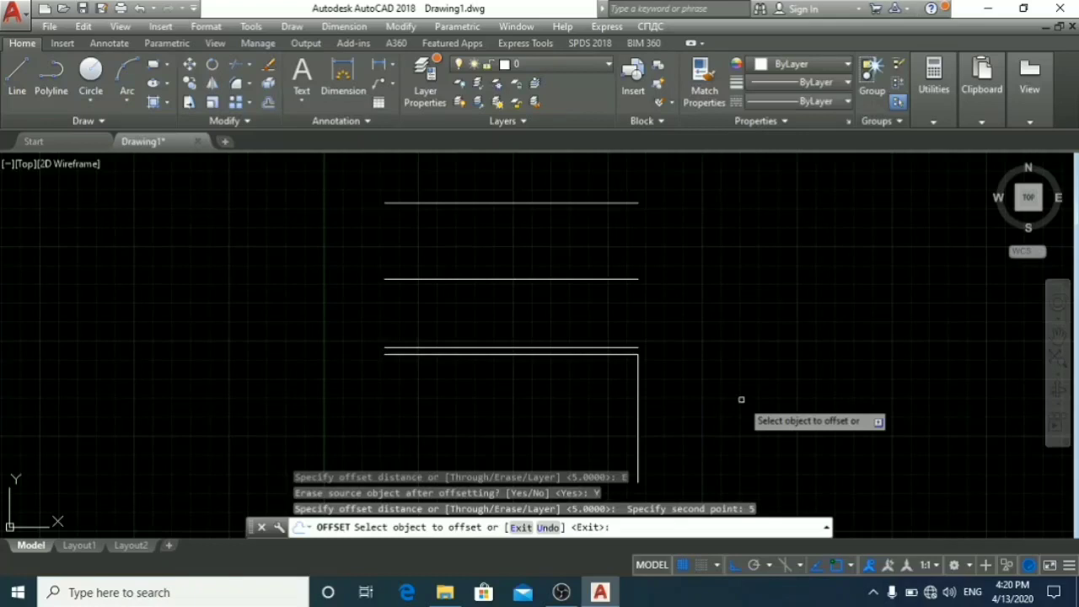
left_click(638, 412)
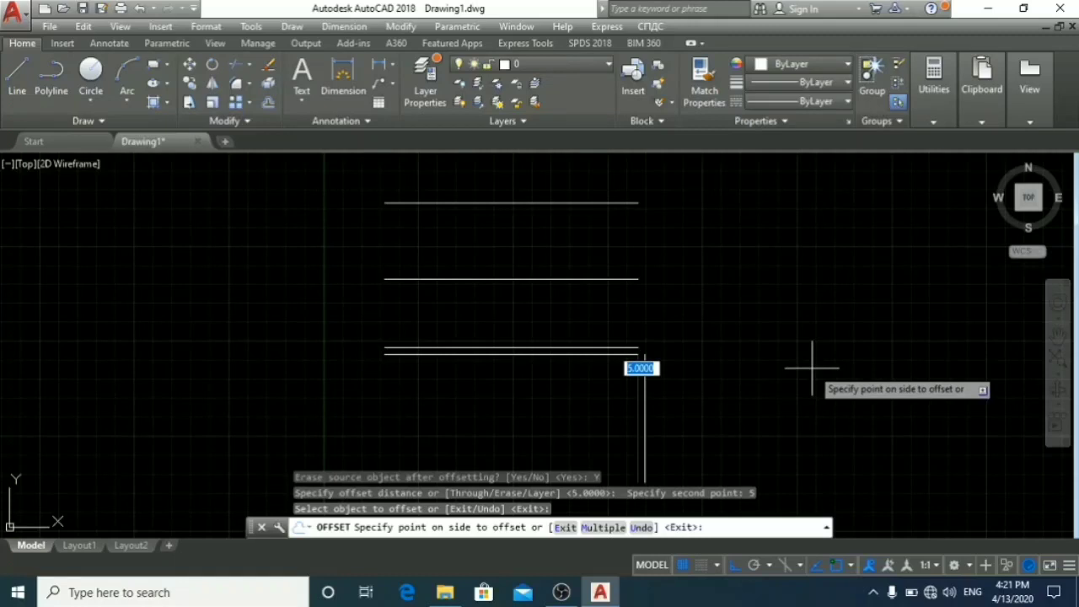
key("alt+F4")
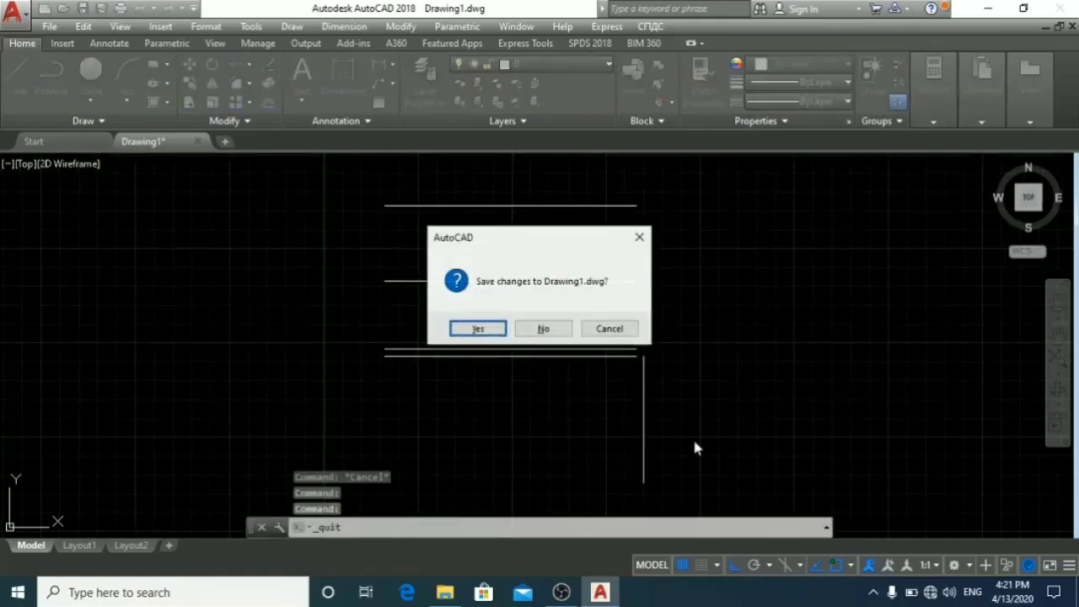
key("Escape")
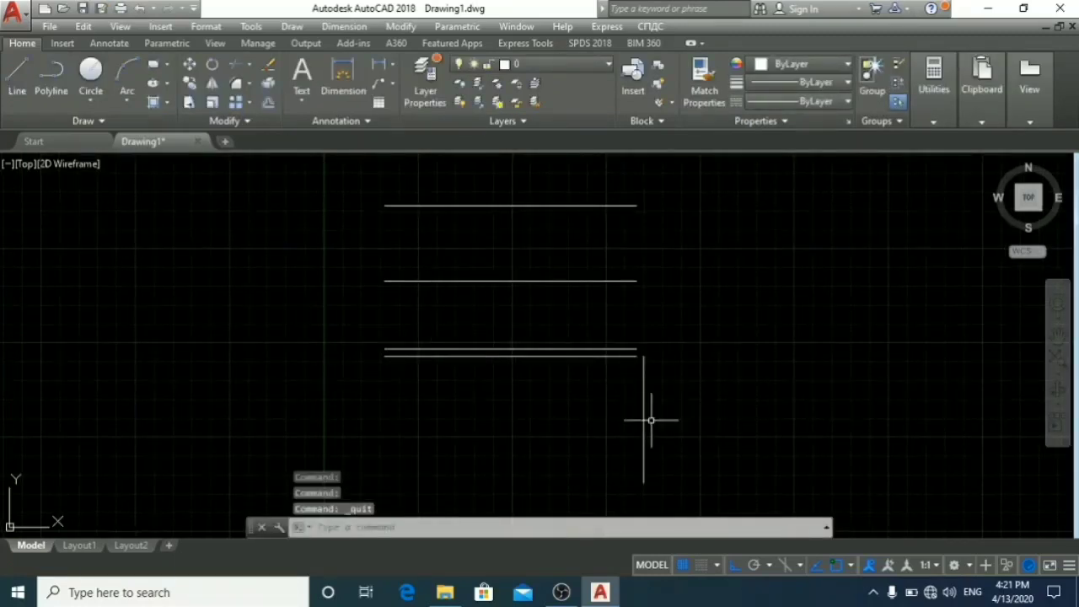
key("ctrl+w")
key("Escape")
key("ctrl+q")
key("Escape")
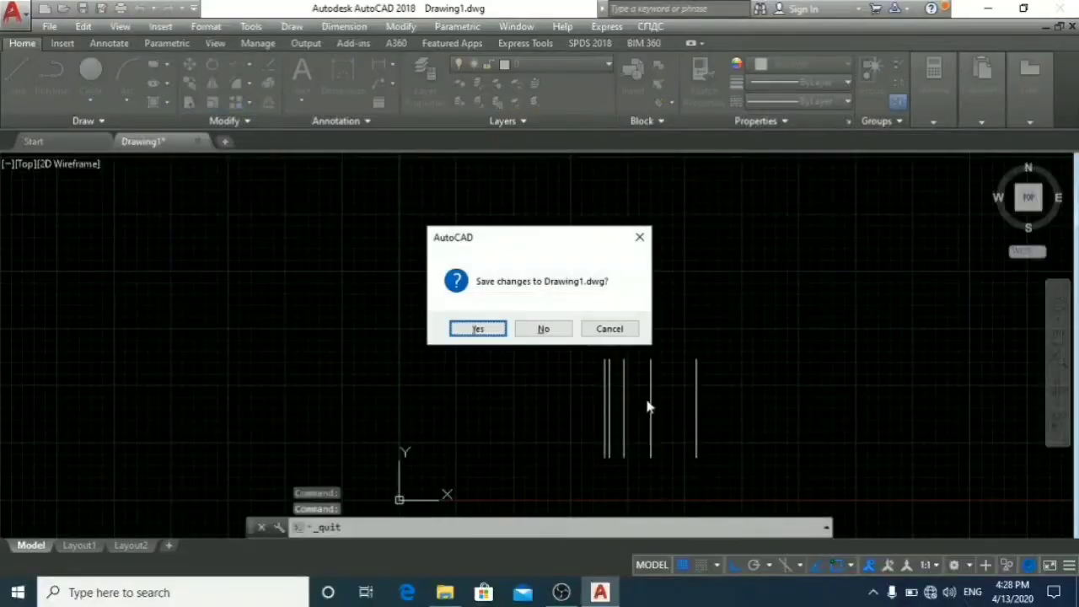
key("Escape")
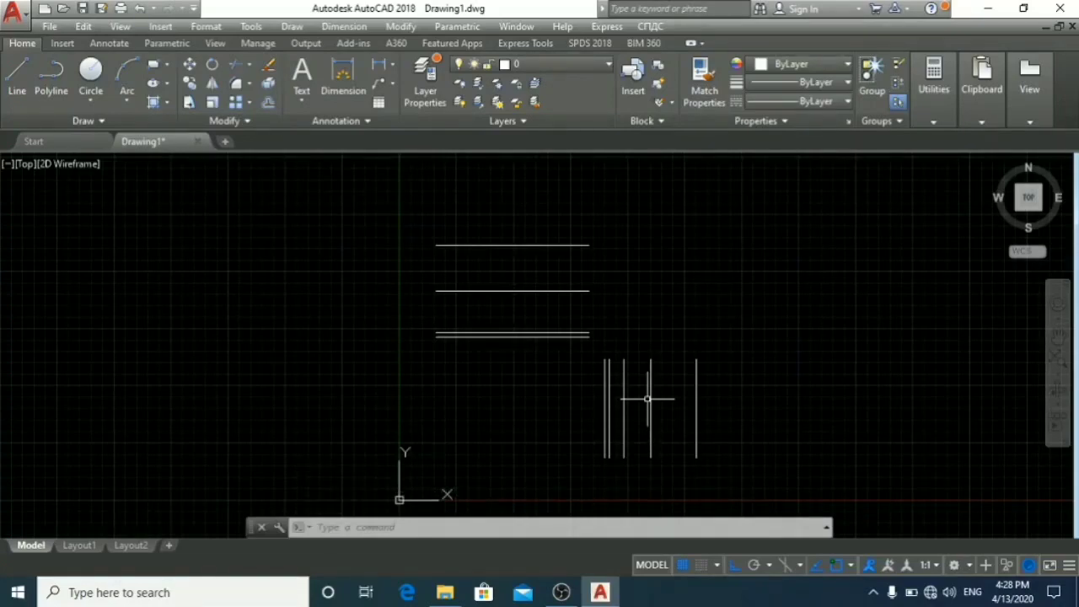
key("ctrl+q")
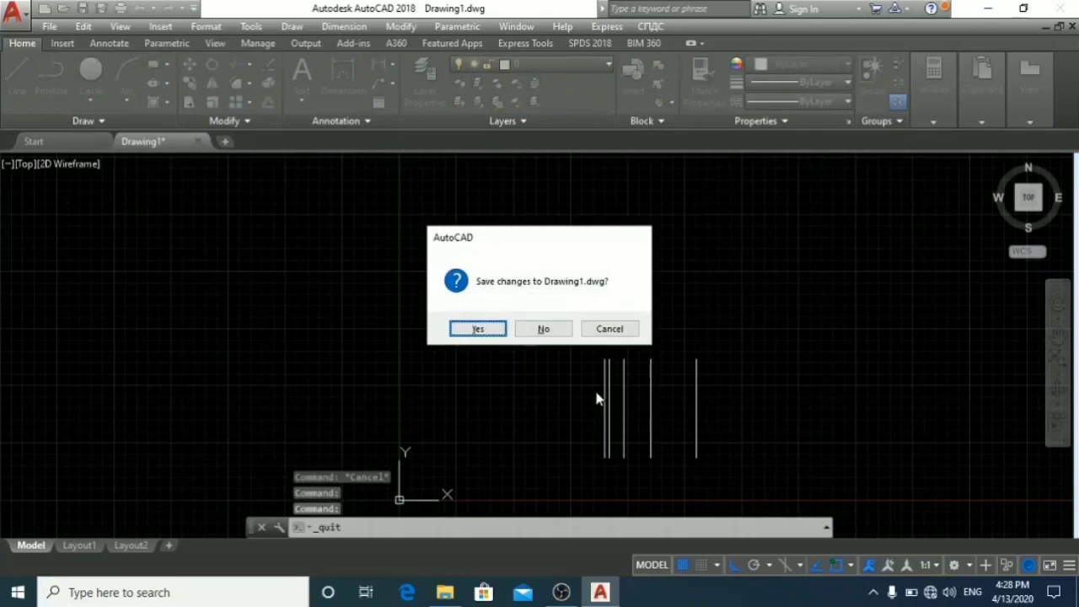
key("Escape")
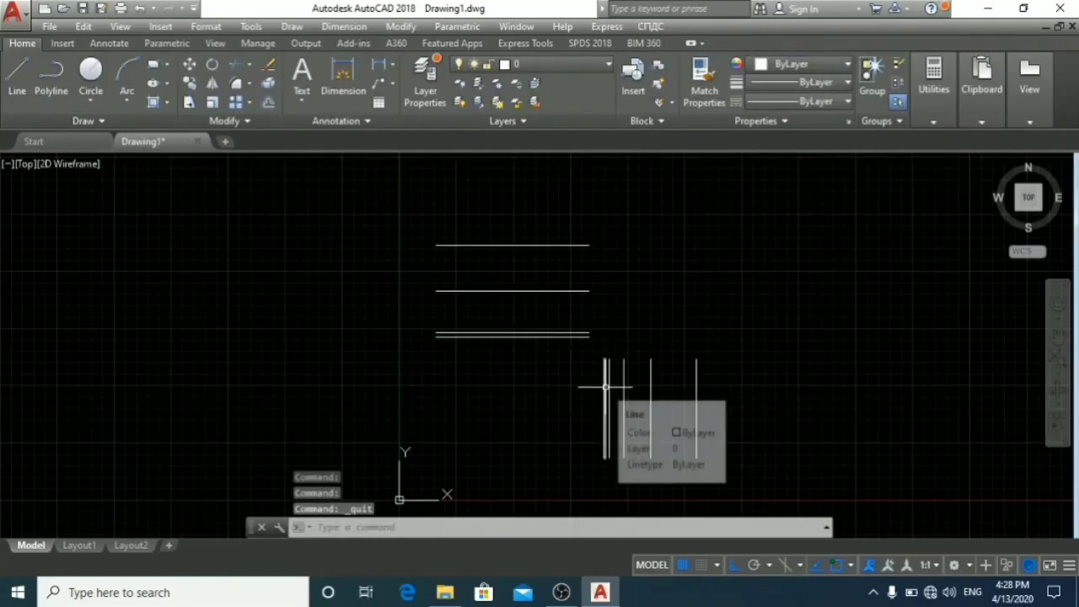
key("Escape")
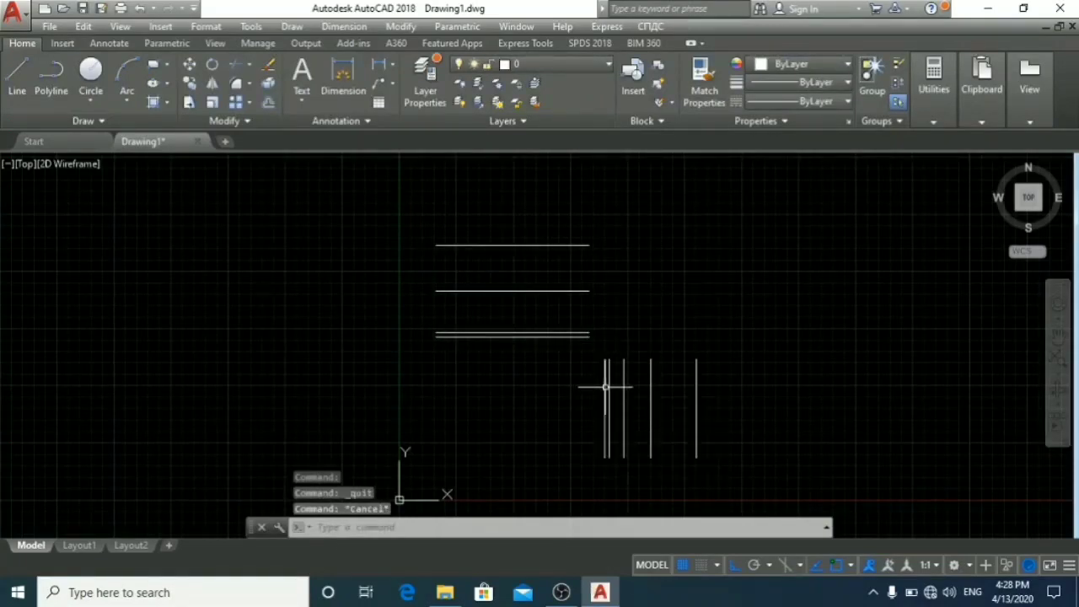
key("ctrl+q")
key("Escape")
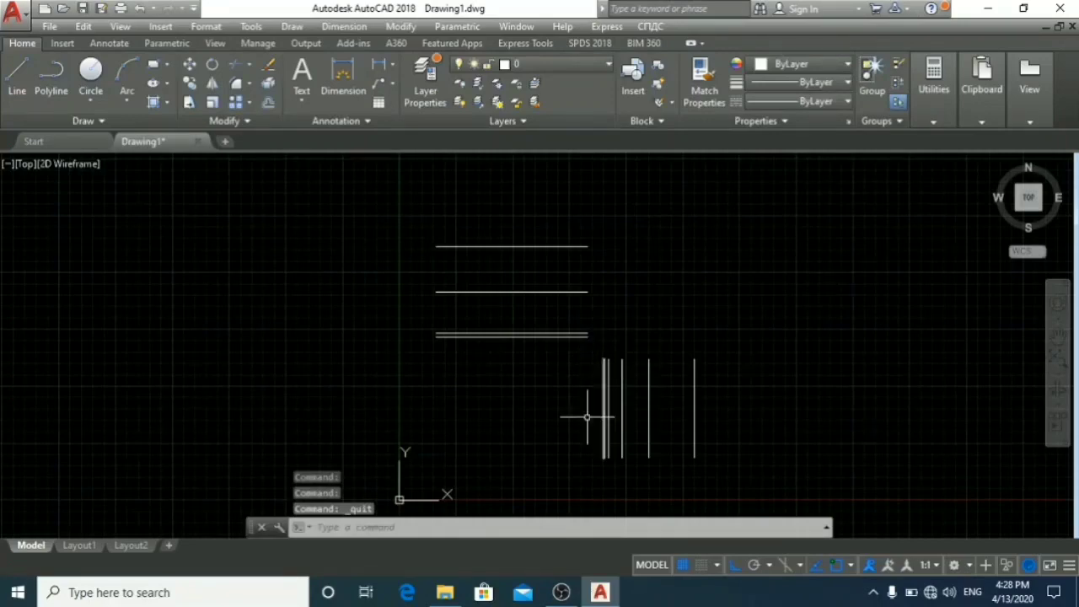
scroll(581, 340, "up", 2)
scroll(581, 337, "down", 2)
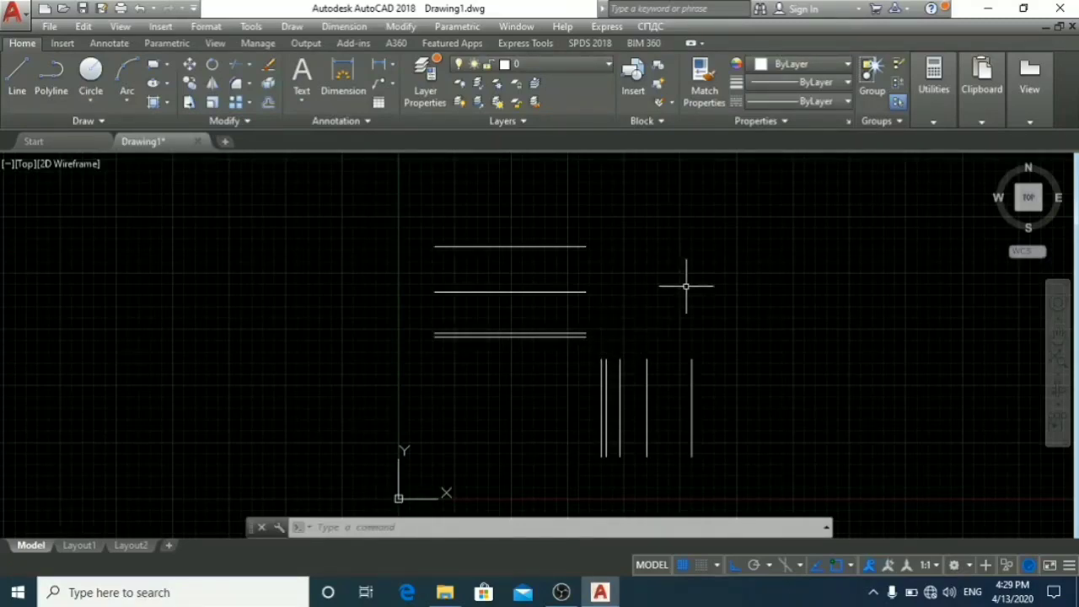
Fillet the two lowest horizontal lines with the two leftmost vertical lines, matching inner to inner and outer to outer, forming square corners
type("et")
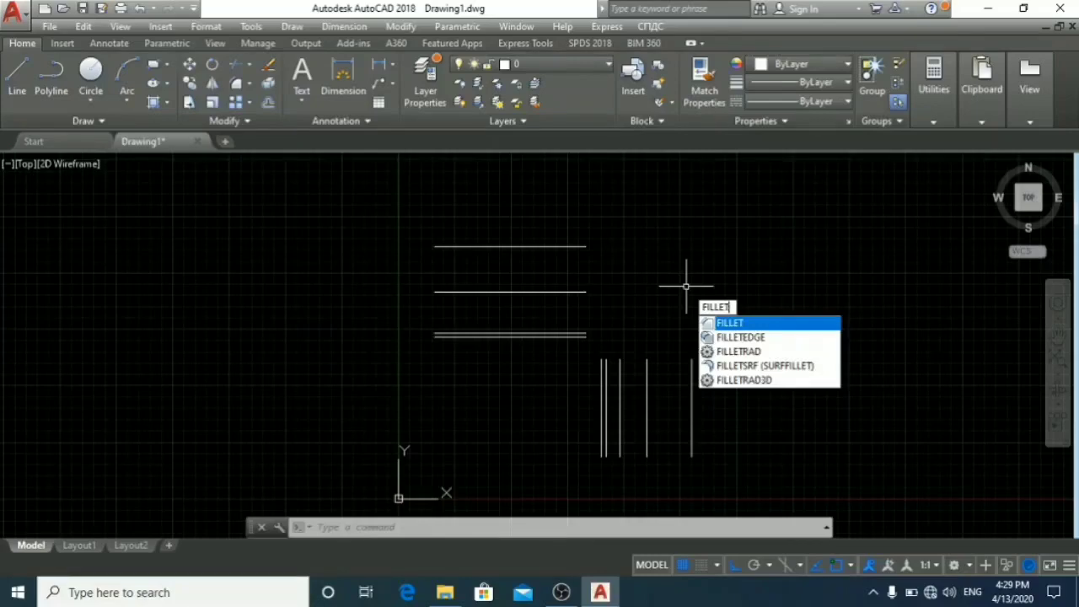
key("Return")
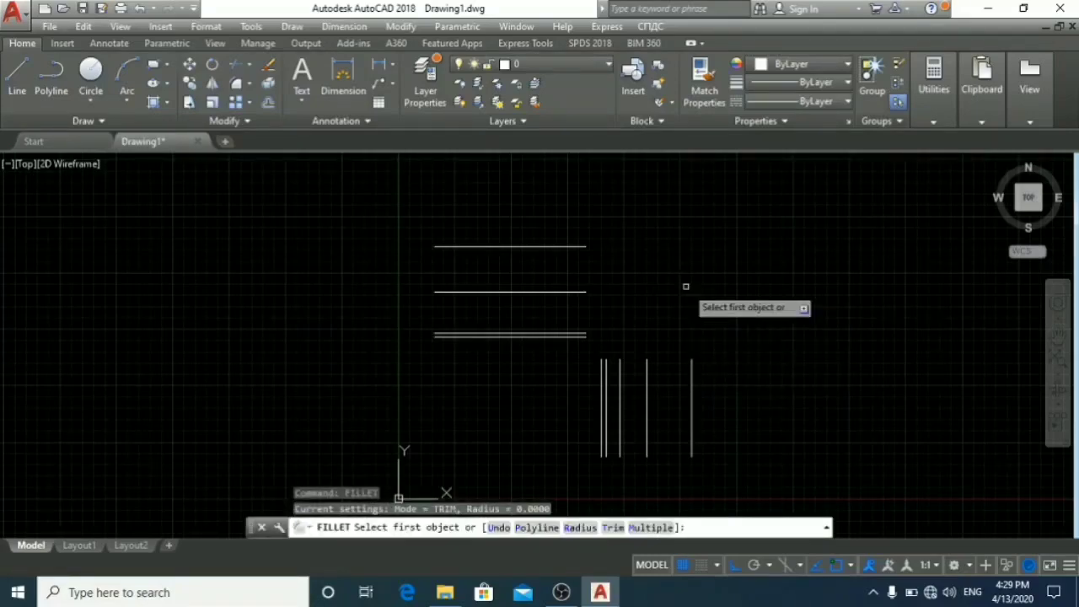
left_click(565, 337)
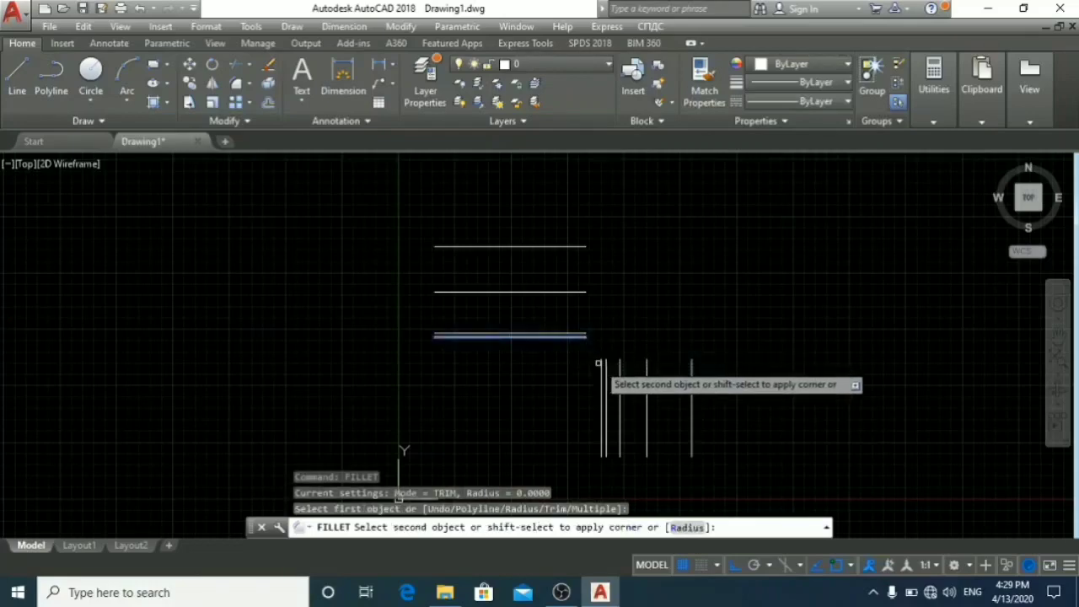
left_click(600, 367)
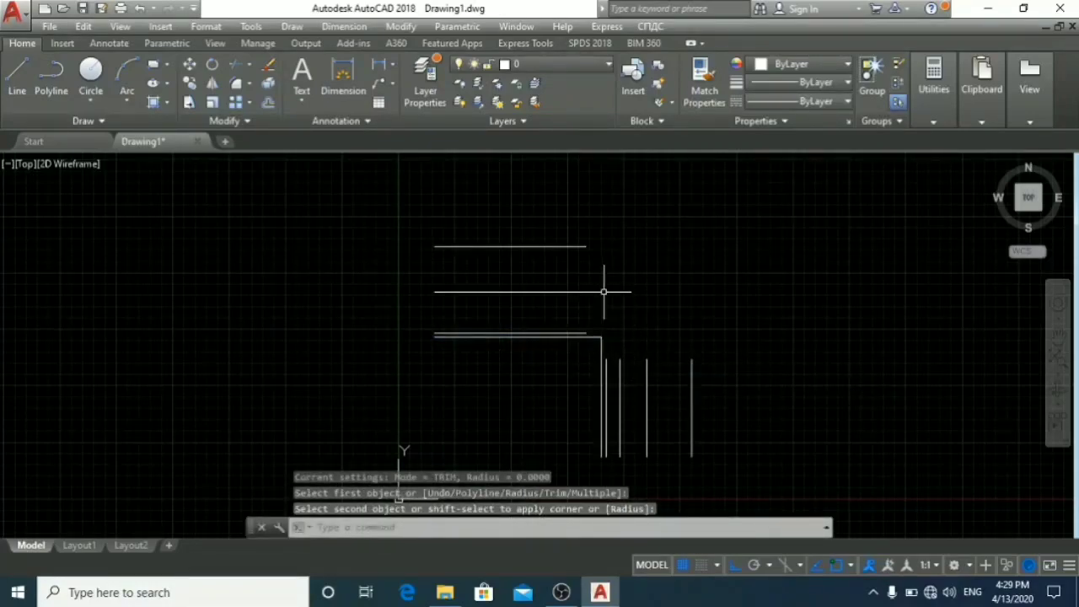
key("space")
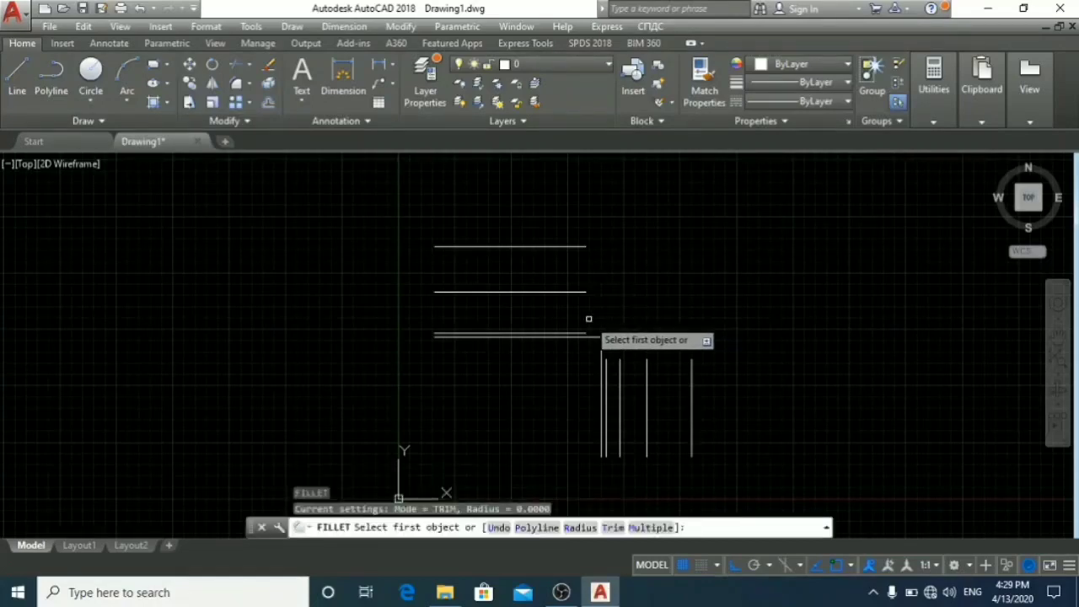
scroll(589, 323, "up", 2)
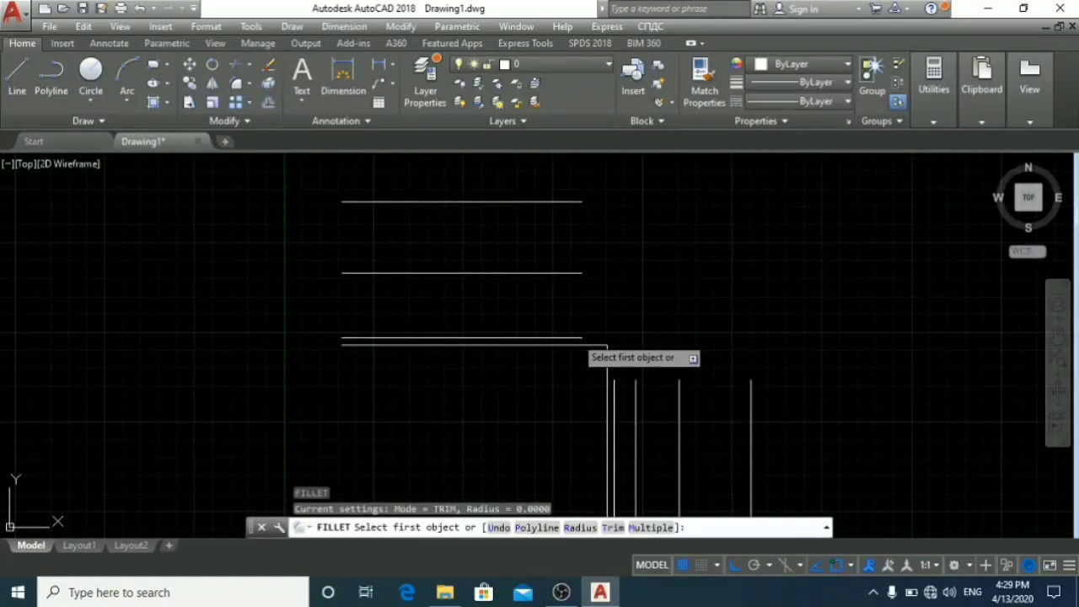
left_click(589, 334)
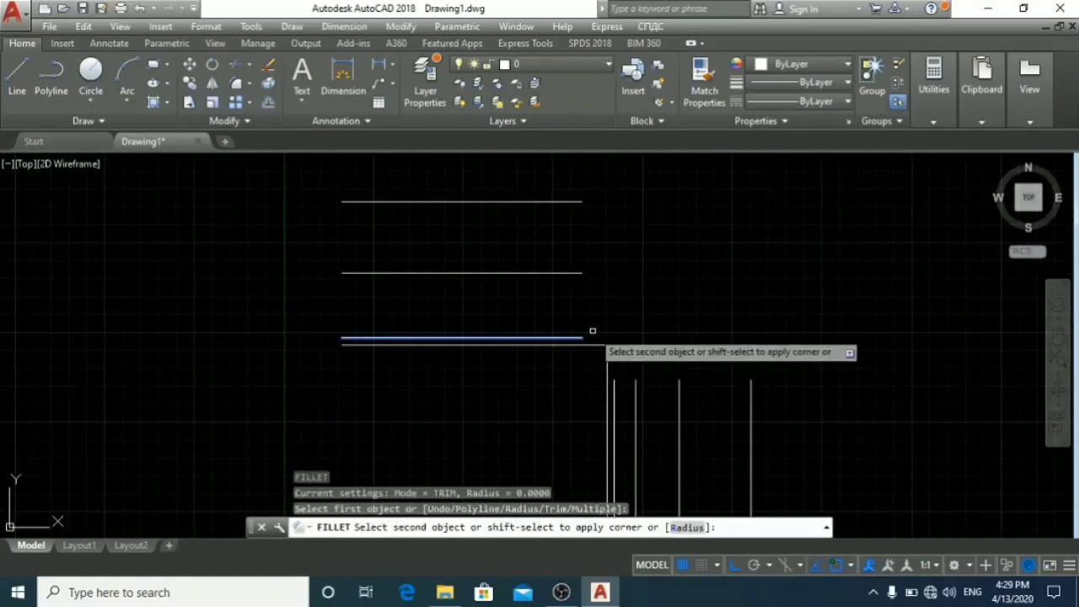
left_click(614, 399)
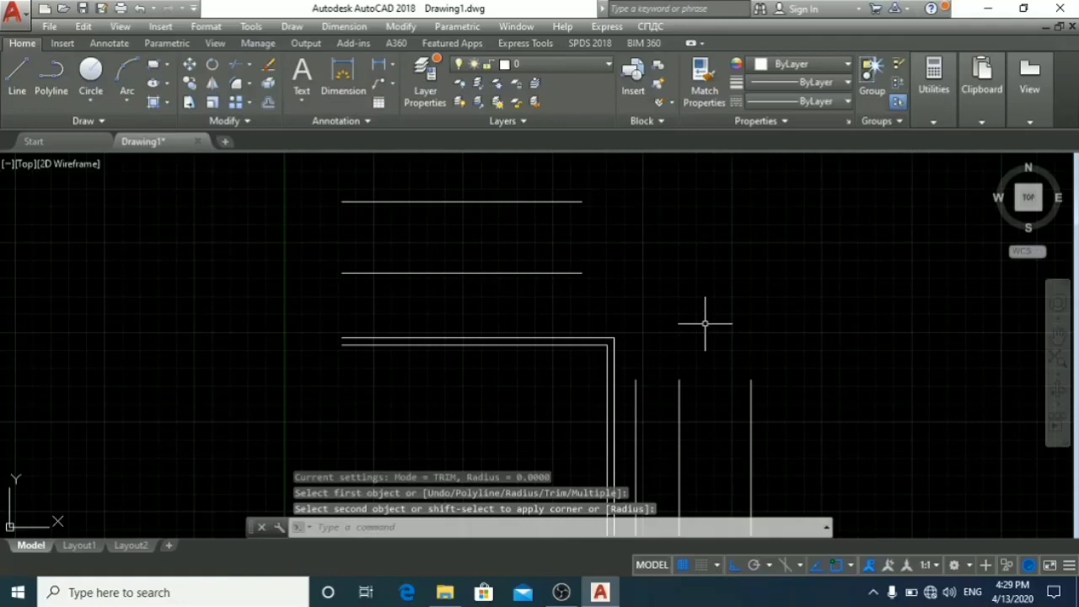
Fillet the second-highest horizontal line with the second vertical line from the right, and the highest horizontal line with the rightmost vertical line
key("Return")
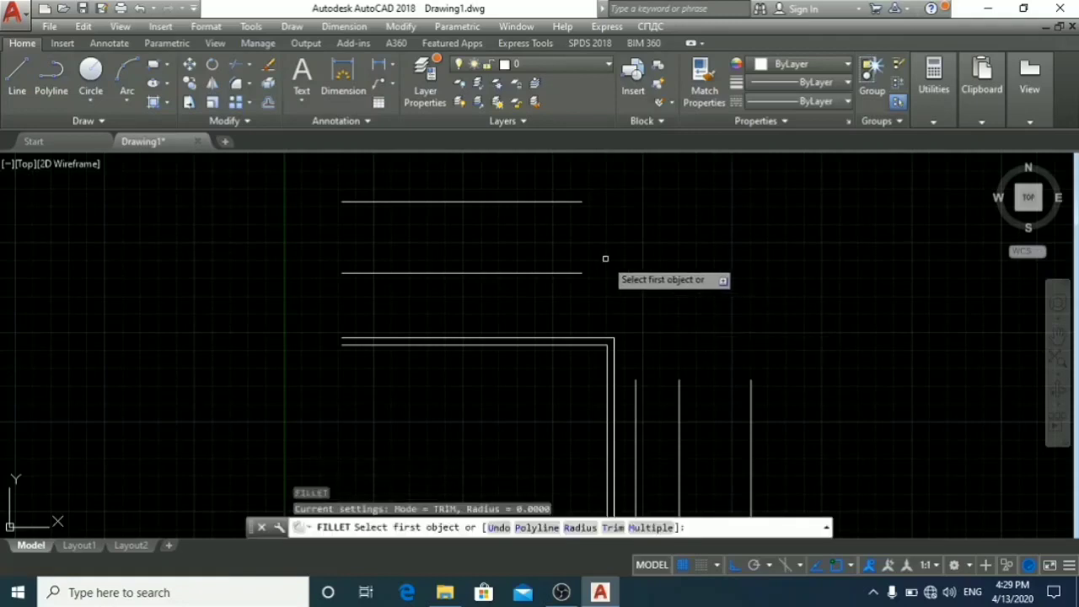
left_click(579, 272)
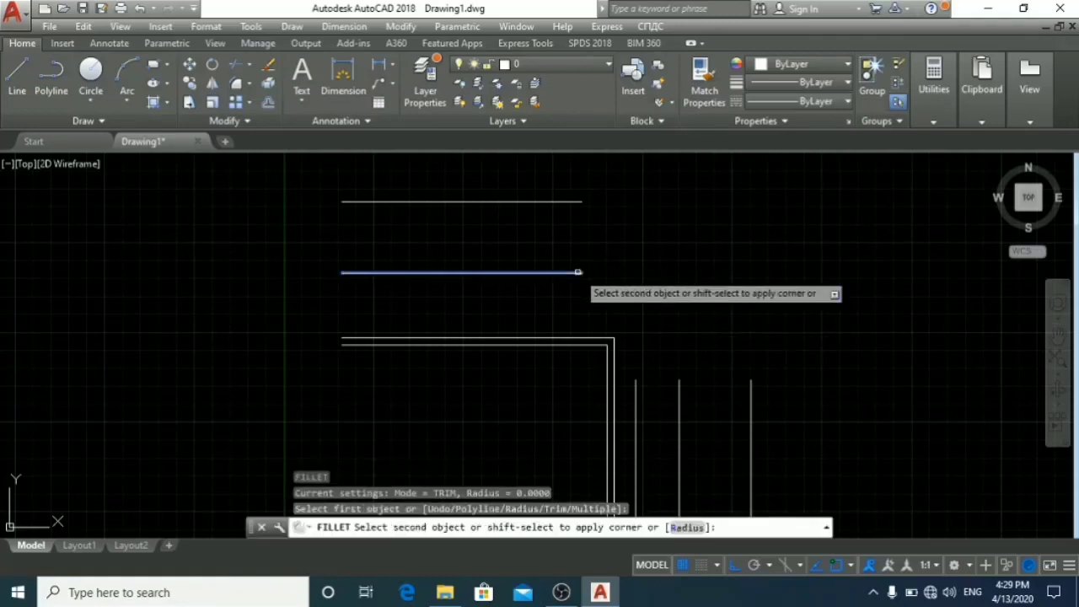
left_click(679, 421)
key("Return")
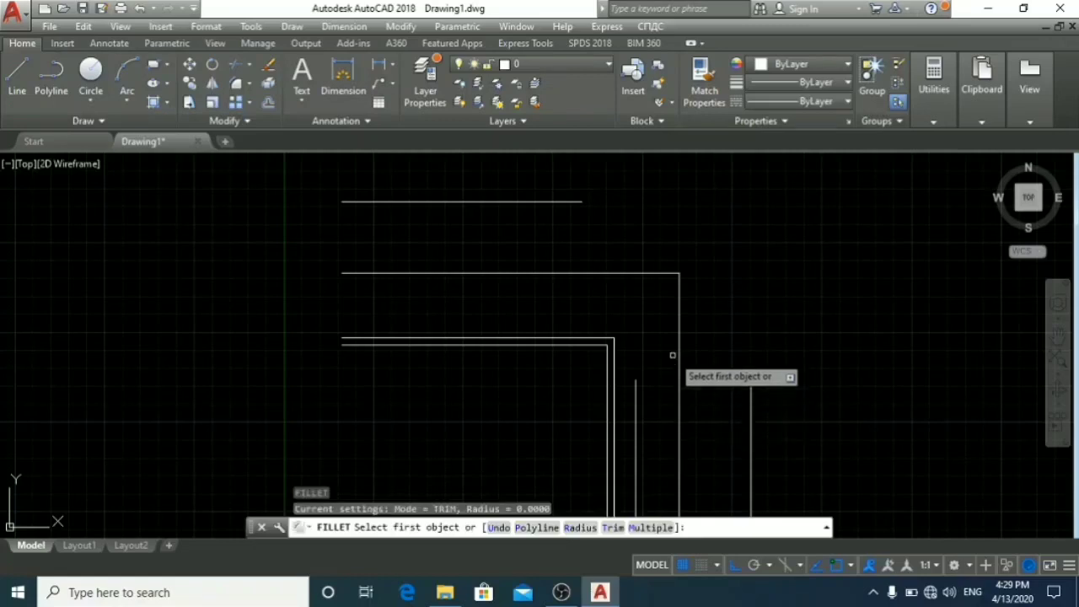
left_click(557, 201)
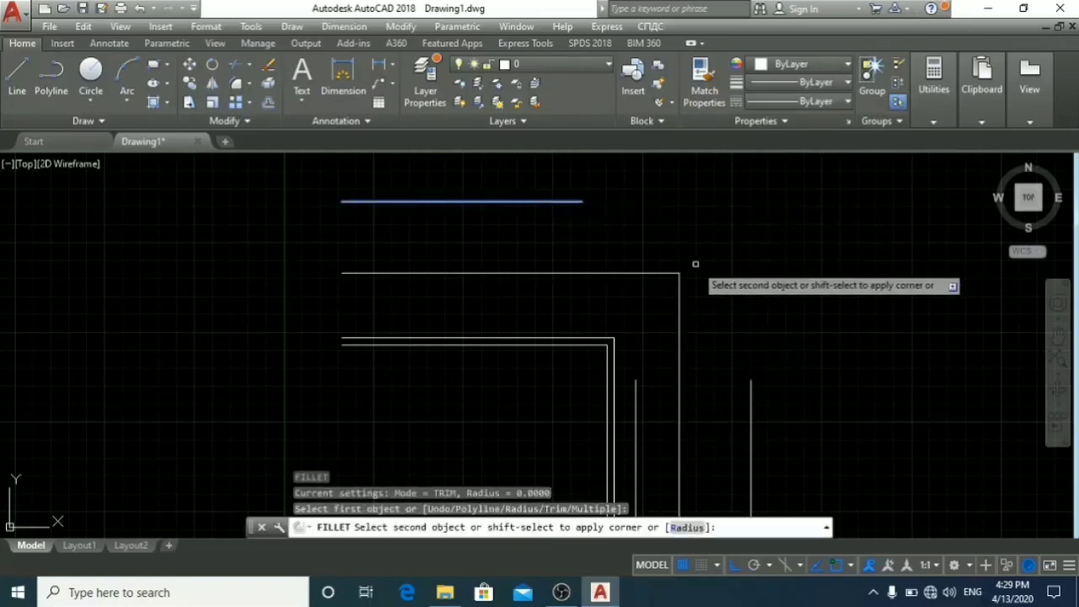
left_click(752, 404)
key("Return")
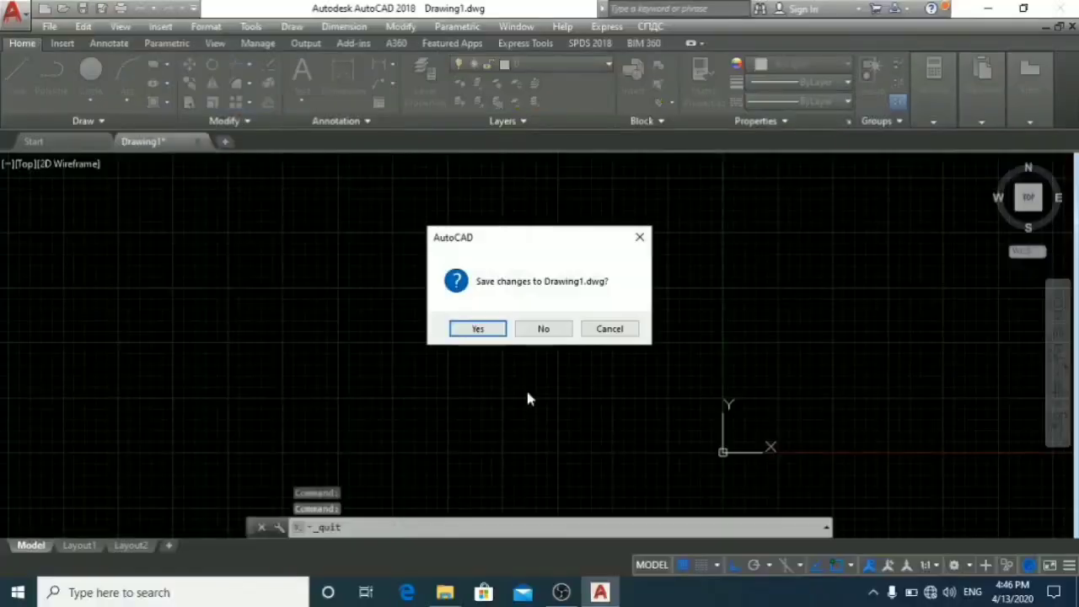
key("Escape")
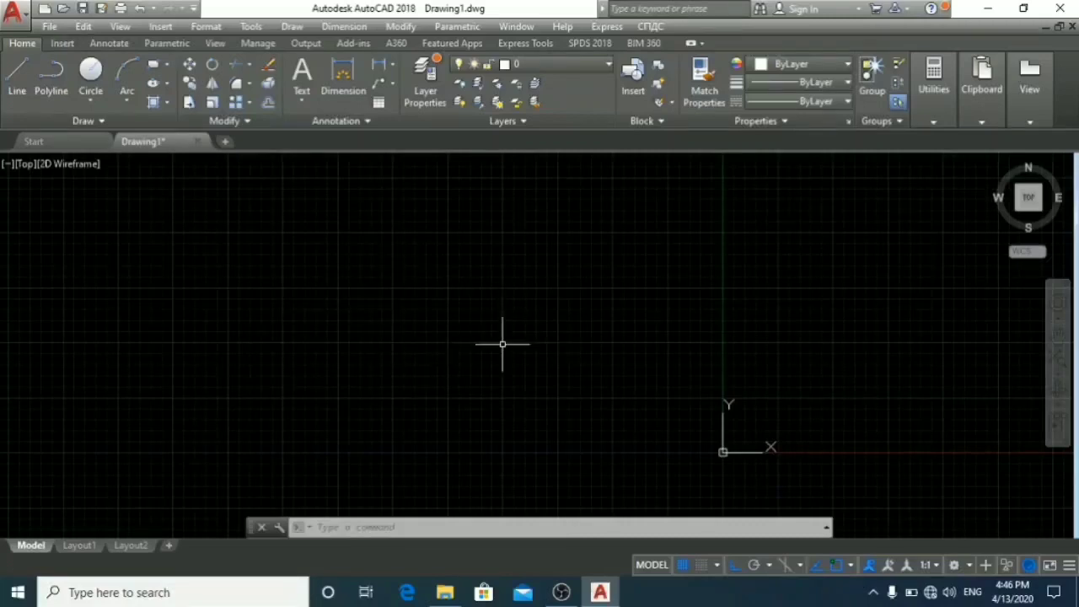
key("ctrl+w")
key("ctrl+q")
key("Escape")
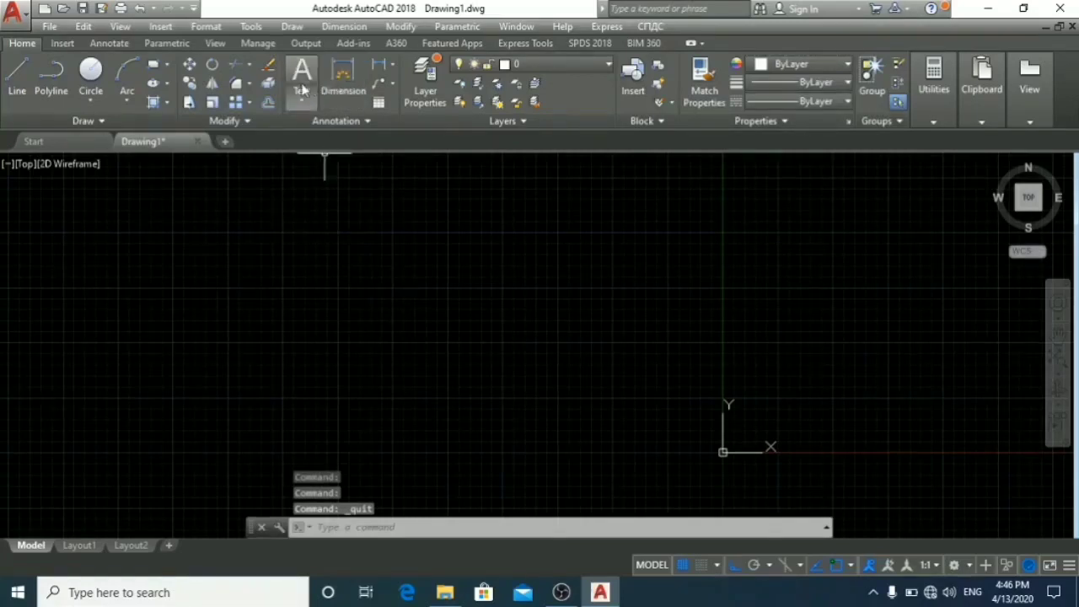
Draw a wide rectangle up and to the left of the origin in the empty drawing area
left_click(153, 64)
left_click(365, 269)
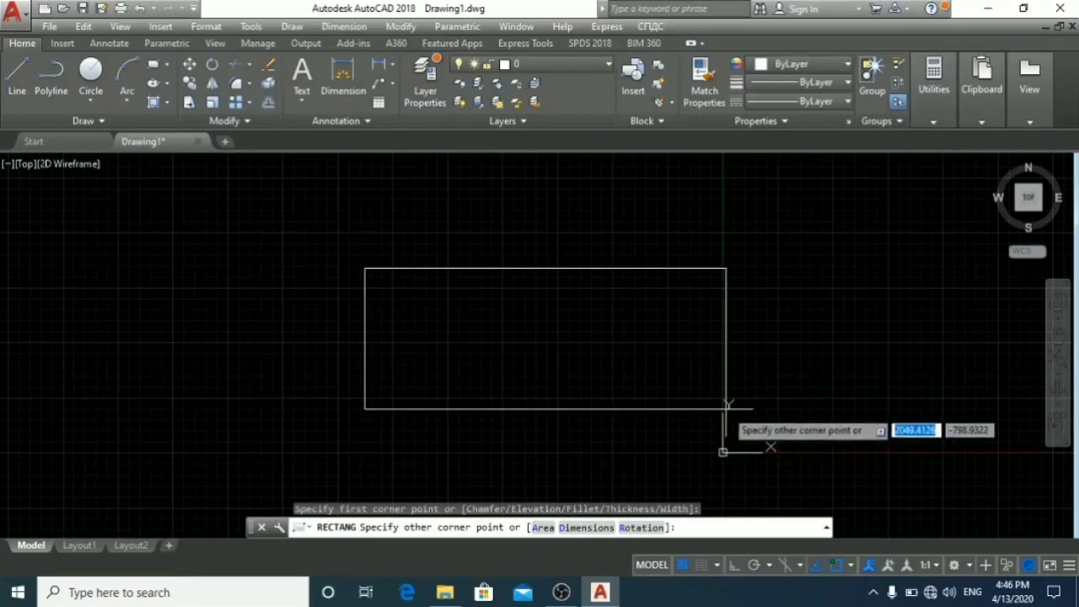
left_click(706, 408)
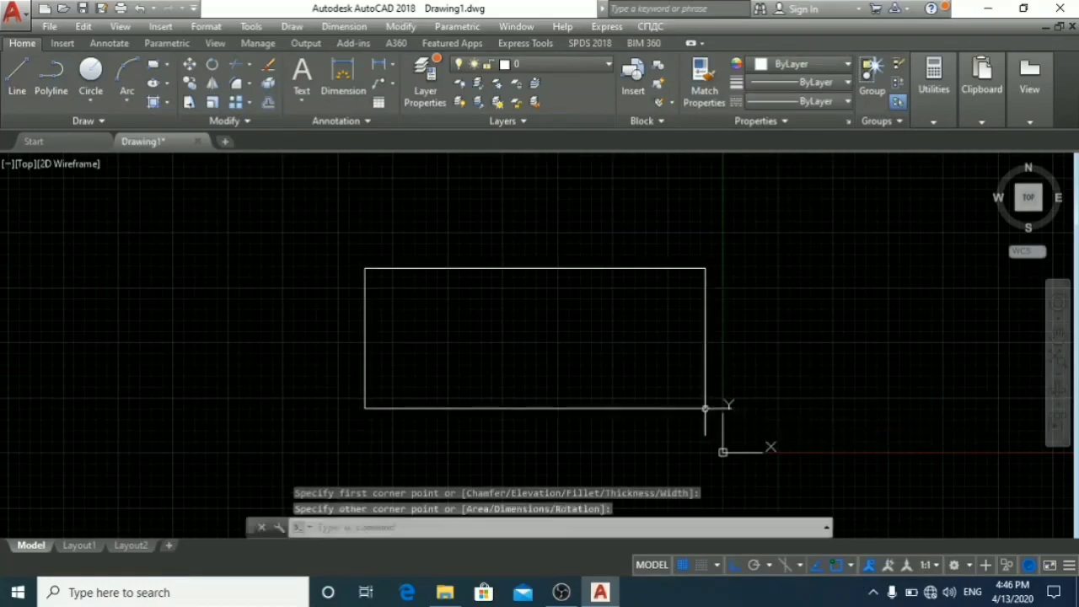
Draw a vertical line from the midpoint of the rectangle's upper edge to the midpoint of its lower edge
left_click(21, 75)
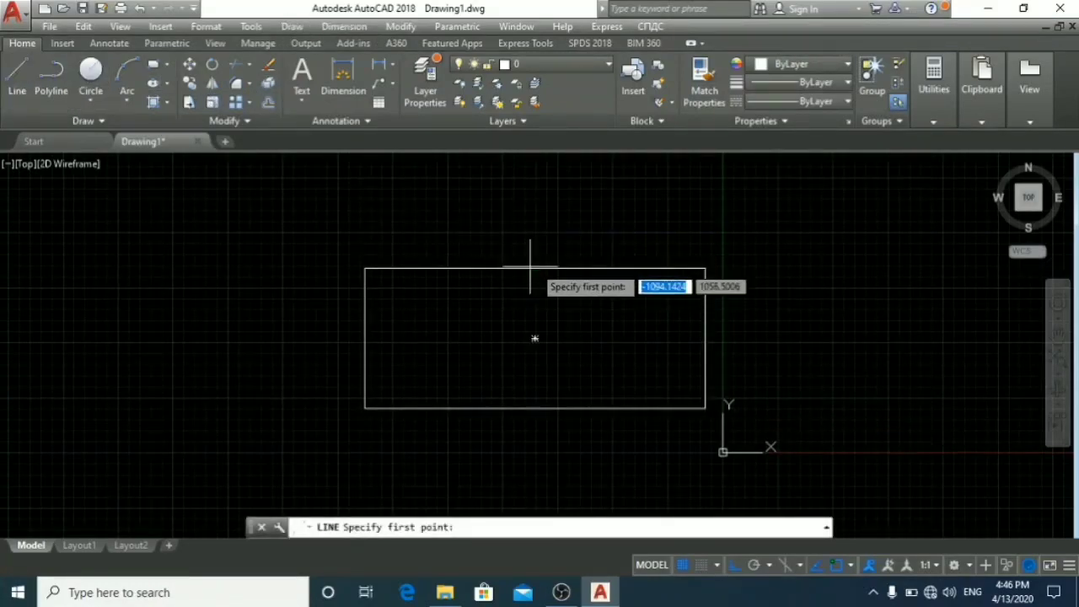
left_click(535, 269)
left_click(535, 408)
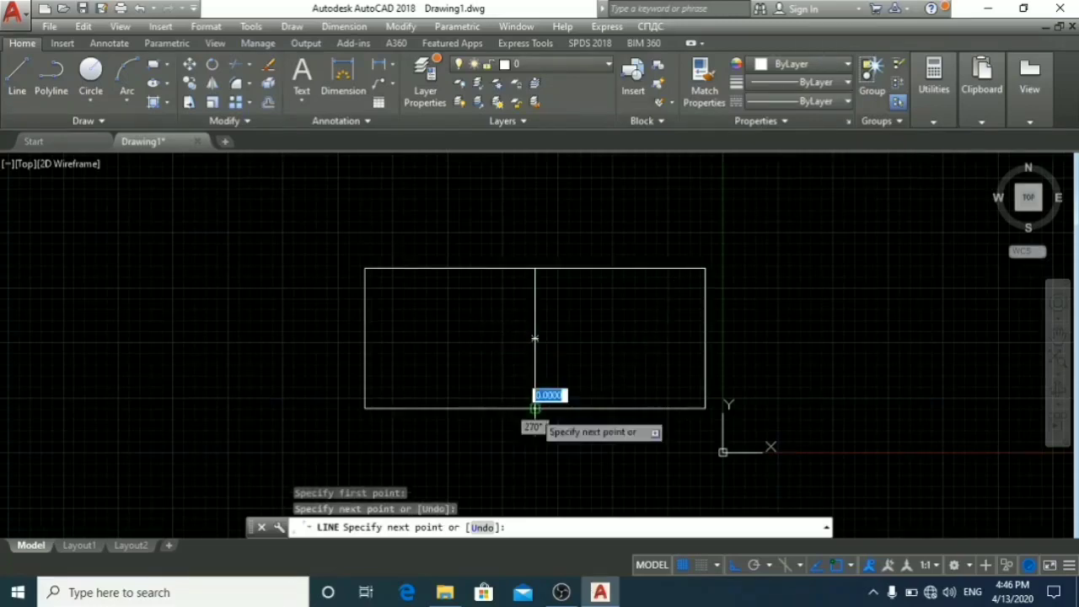
key("Escape")
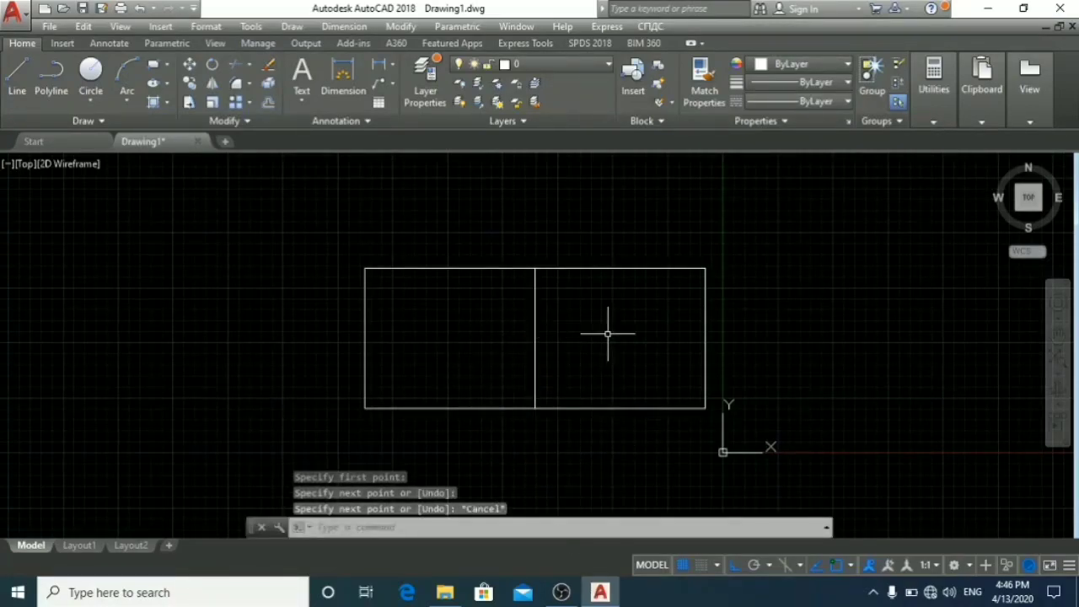
Add multiline text reading "Bed Room 1" inside the left half of the divided rectangle
left_click(305, 73)
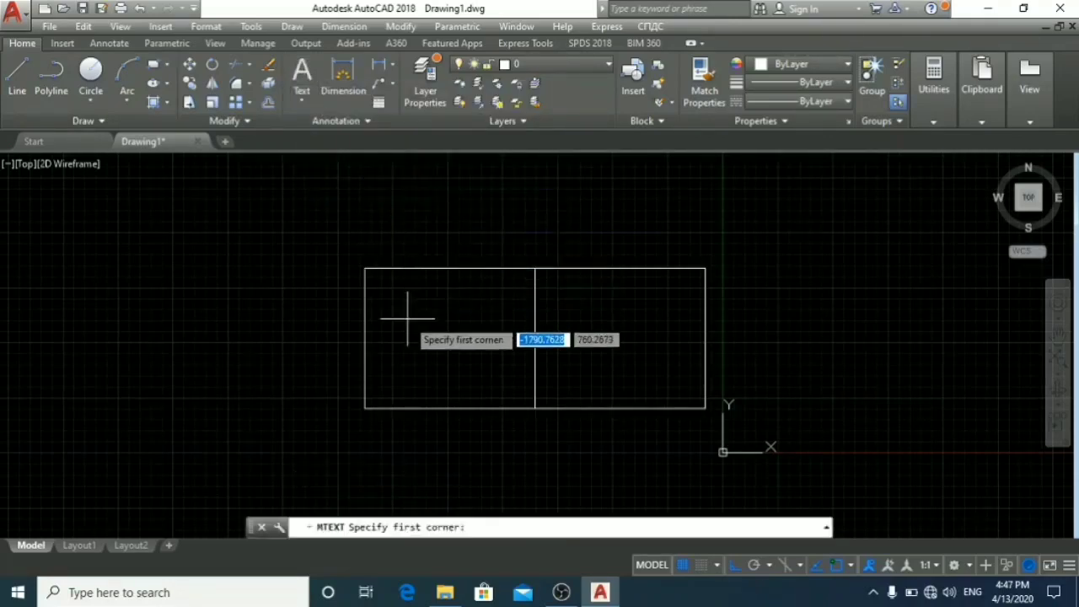
left_click(384, 308)
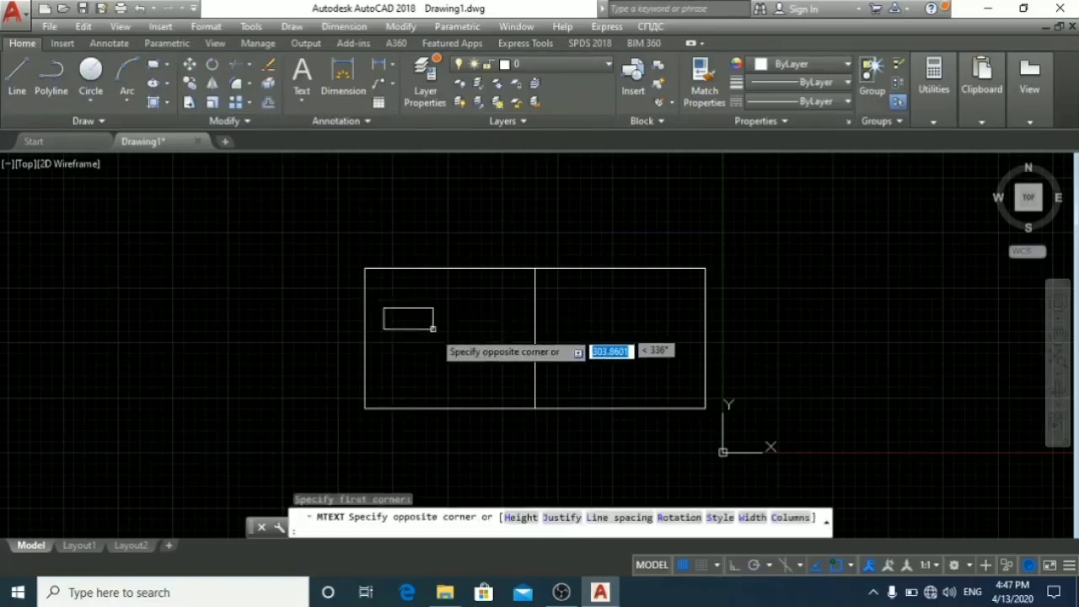
left_click(521, 349)
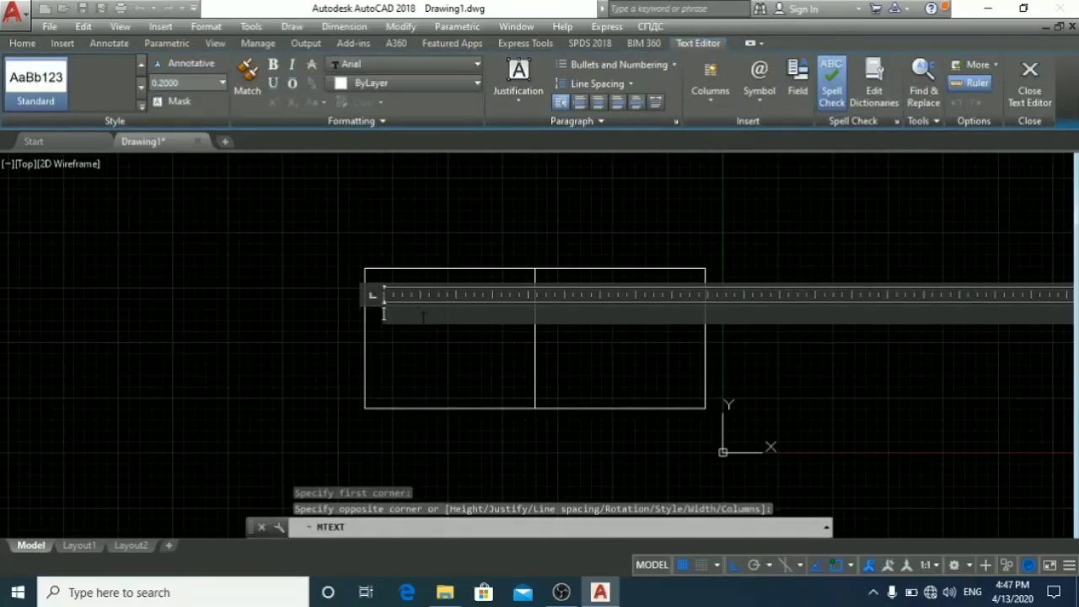
type("Bedroom")
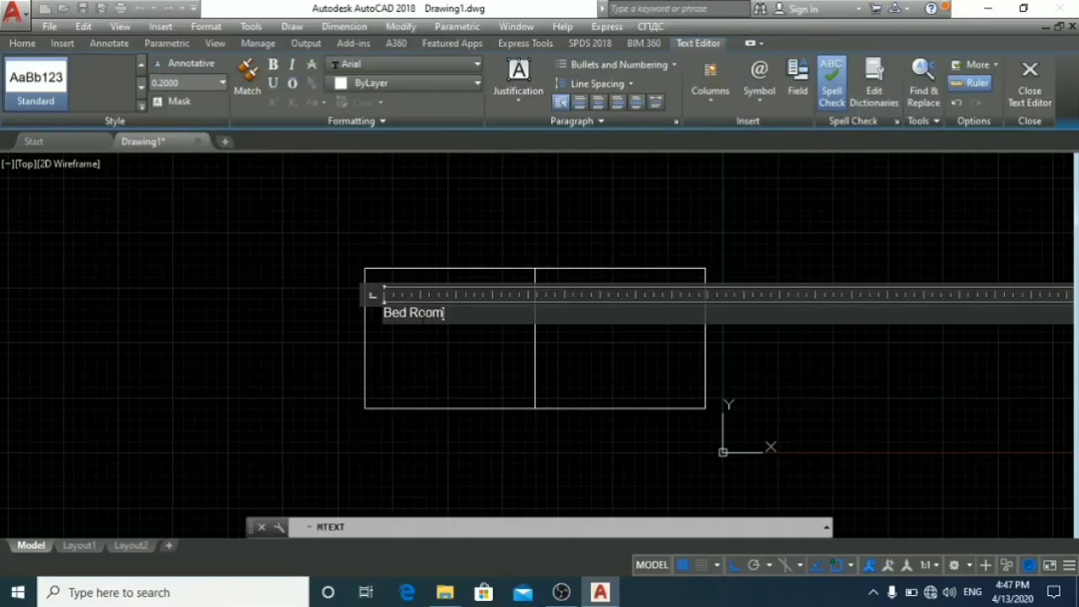
key("Return")
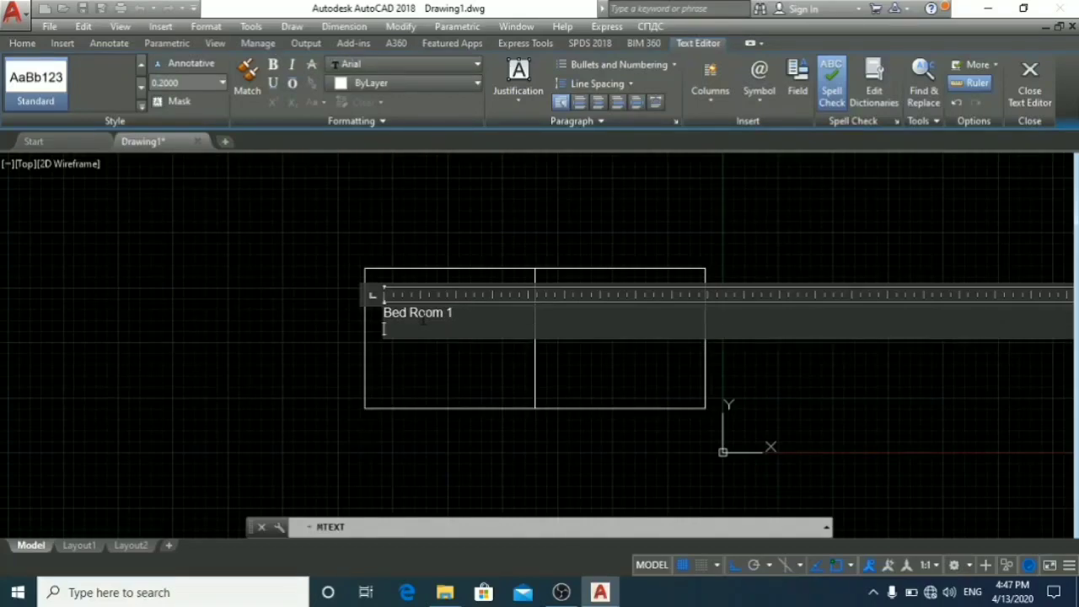
left_click(419, 370)
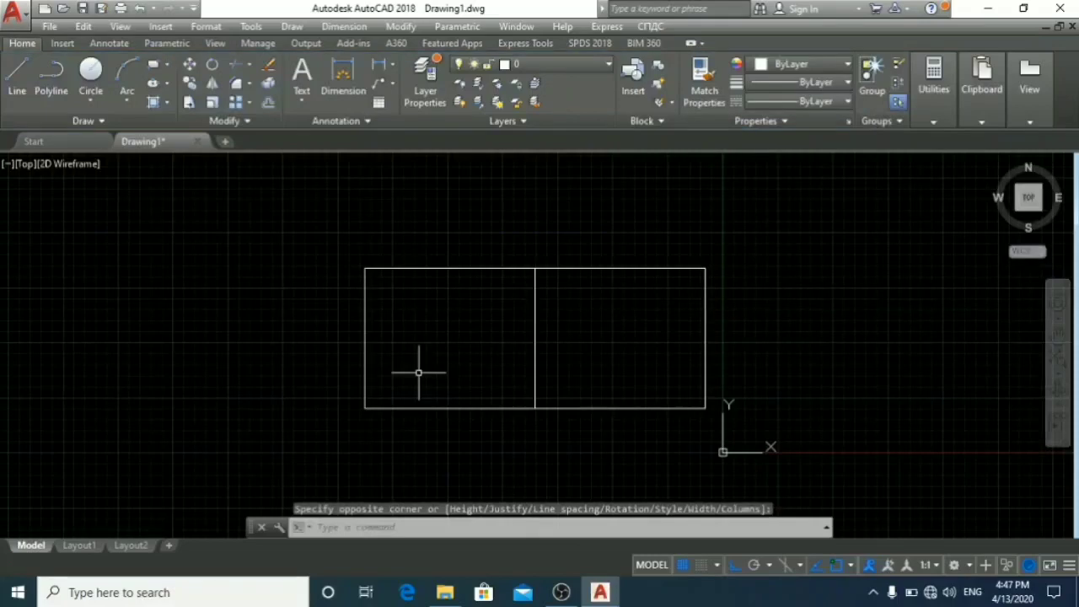
Locate the very small room label inside the left half of the rectangle
scroll(379, 306, "up", 5)
scroll(381, 250, "down", 4)
scroll(455, 278, "up", 2)
scroll(435, 263, "up", 2)
scroll(429, 270, "down", 4)
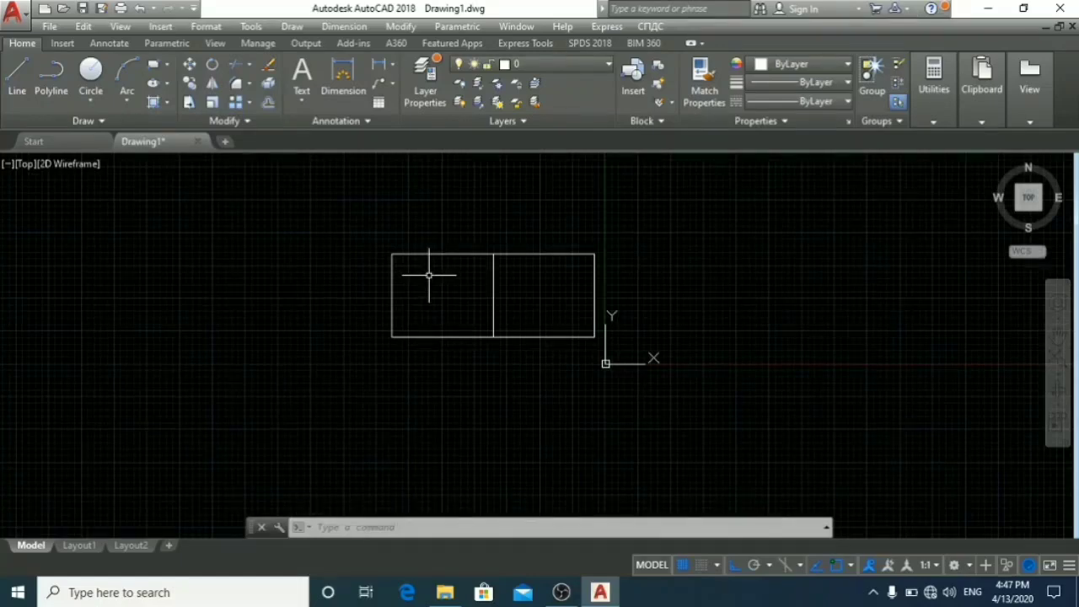
key("ctrl+q")
key("Escape")
scroll(409, 281, "up", 10)
scroll(351, 245, "down", 5)
scroll(369, 241, "up", 12)
scroll(488, 316, "down", 10)
scroll(528, 335, "up", 10)
mouse_move(246, 257)
middle_mouse_down()
mouse_move(669, 366)
mouse_move(670, 357)
middle_mouse_up()
scroll(387, 225, "up", 2)
scroll(509, 295, "up", 2)
scroll(490, 285, "down", 5)
scroll(480, 296, "up", 2)
scroll(472, 299, "down", 2)
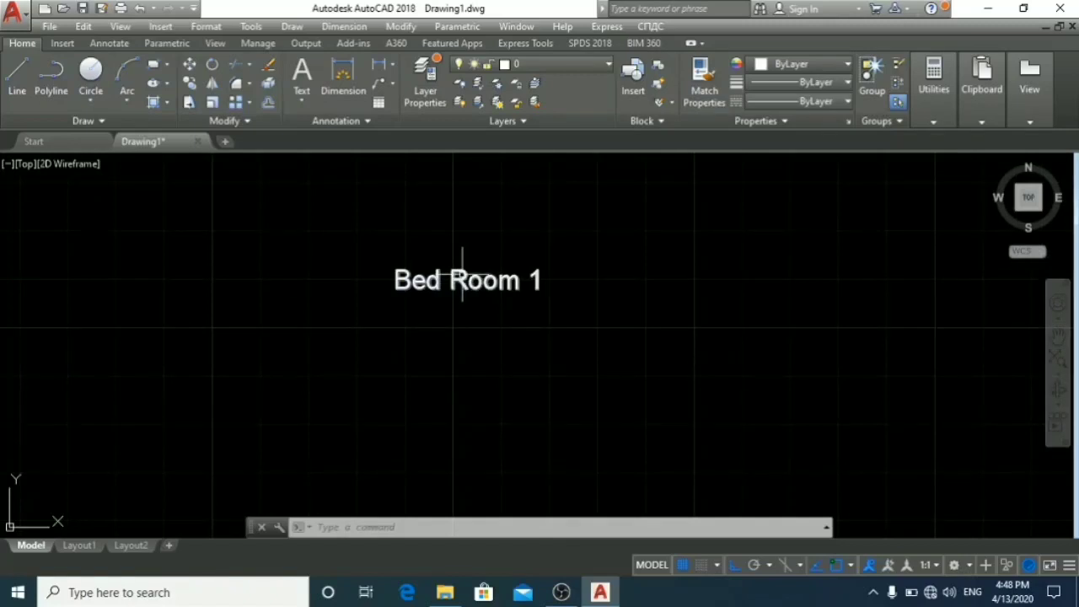
Open the "Bed Room 1" text for editing and set the height of all its characters to 40
double_click(469, 281)
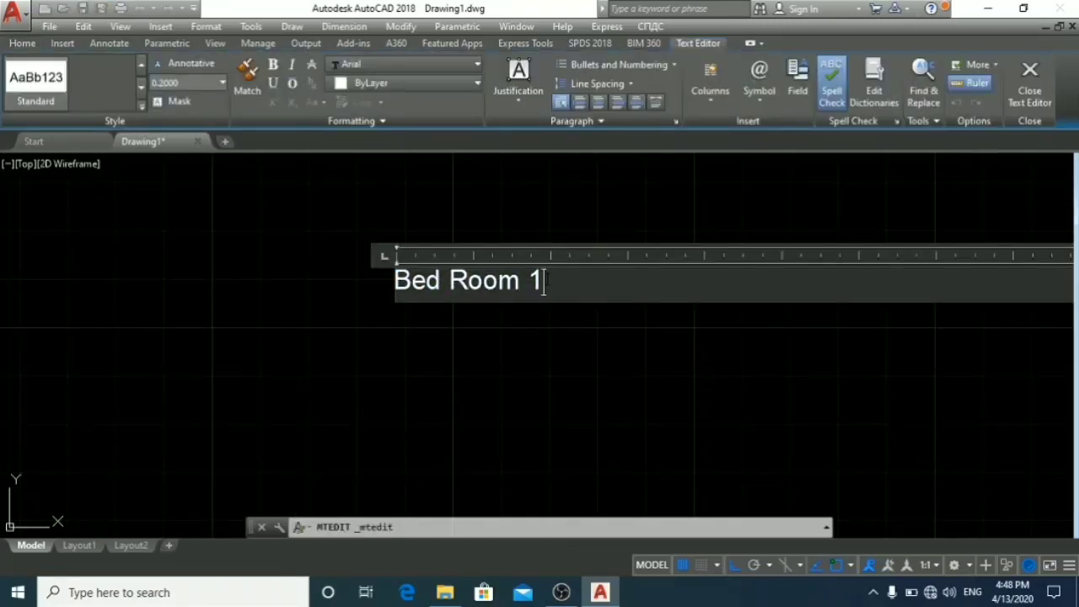
key("ctrl+a")
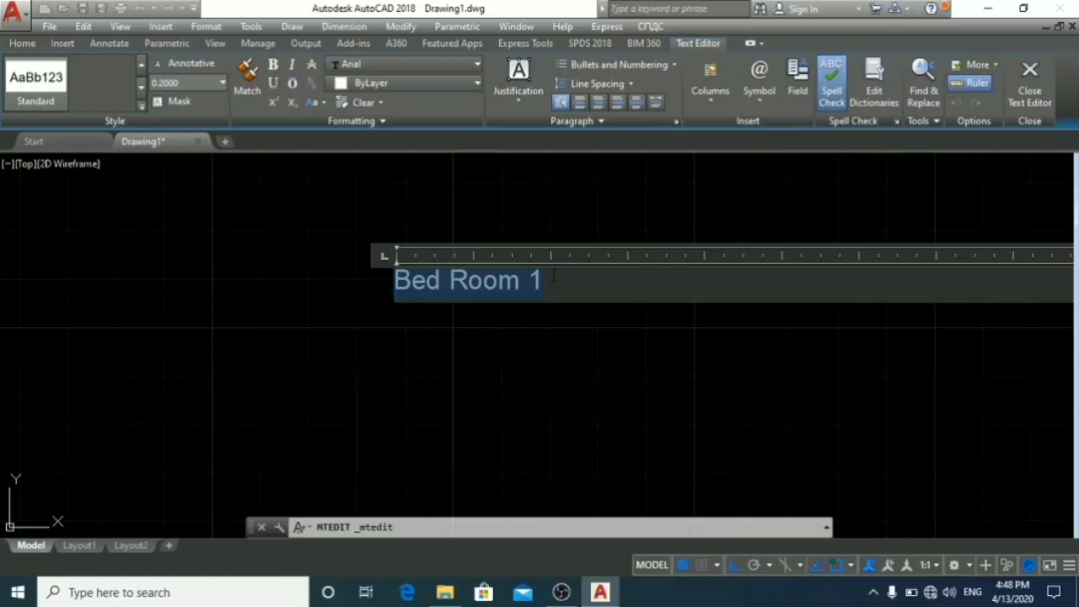
left_click(223, 84)
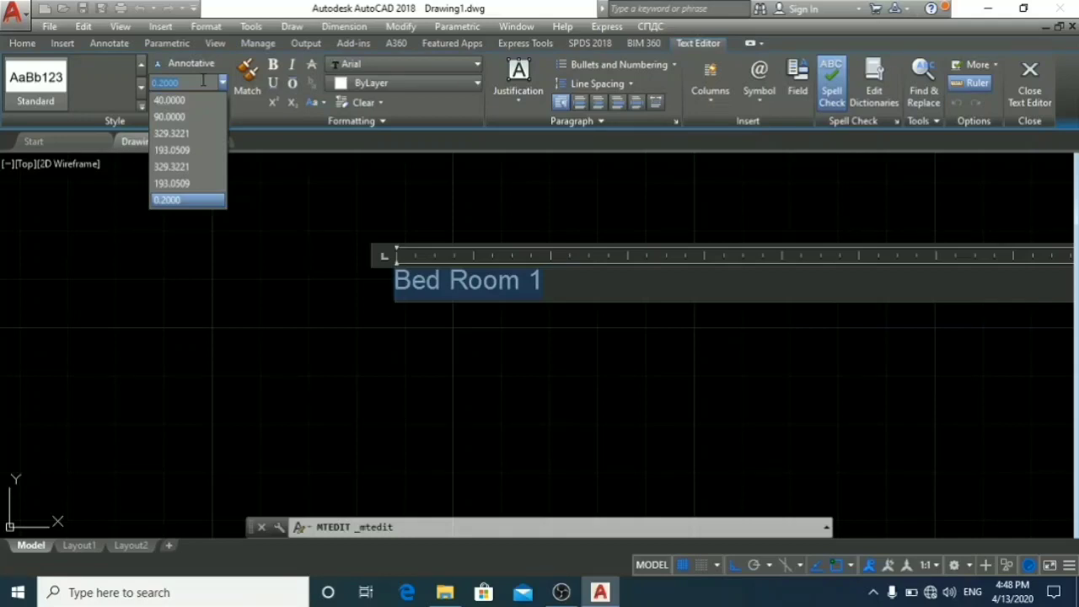
type("40")
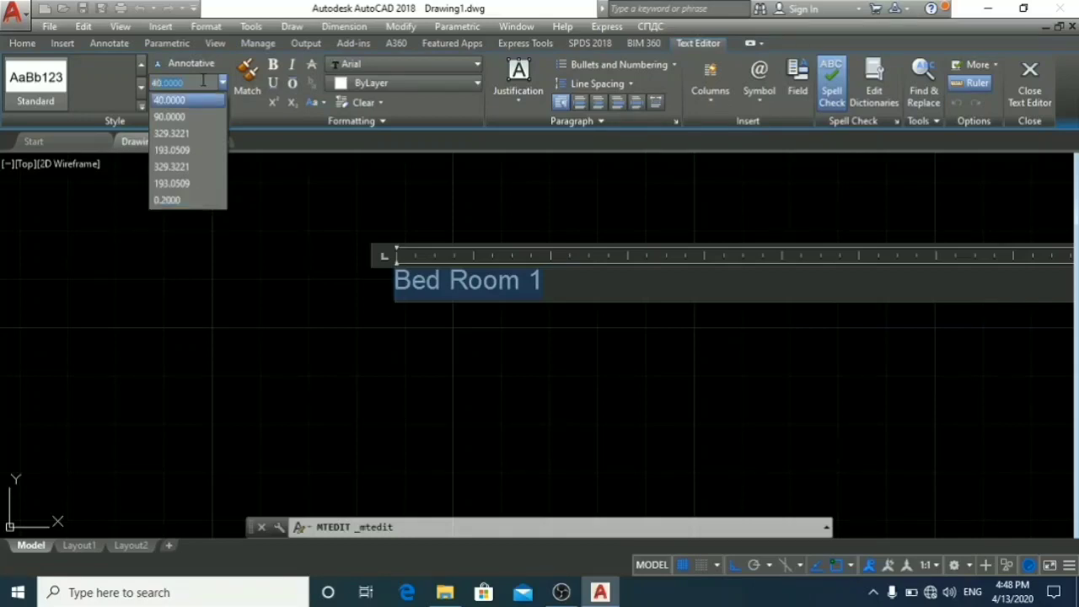
key("Return")
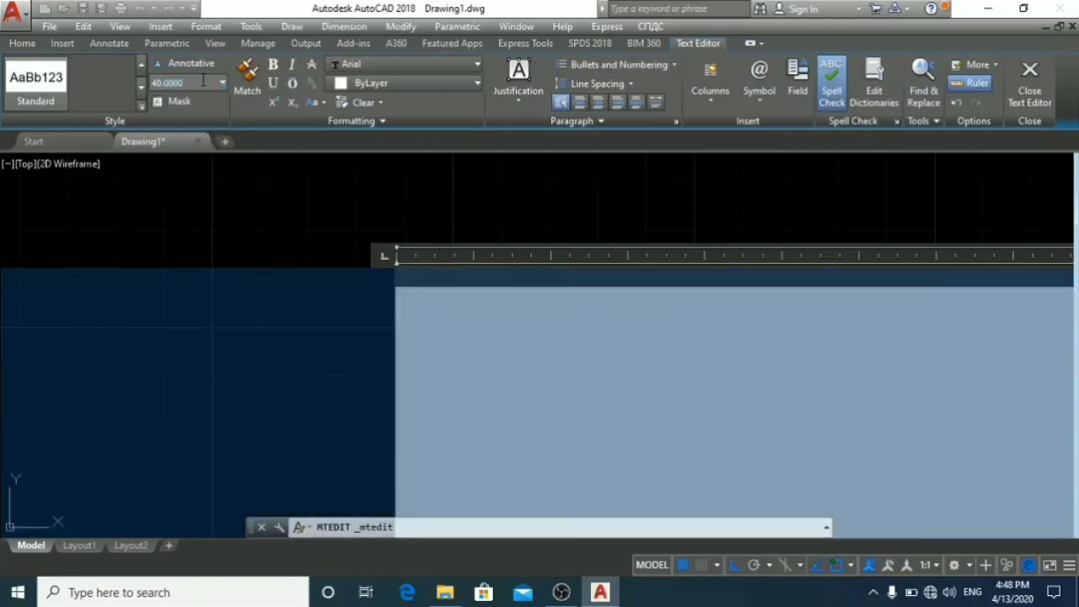
Set the height of the selected "Bed Room 1" text to 70 and finish editing it
scroll(723, 381, "down", 6)
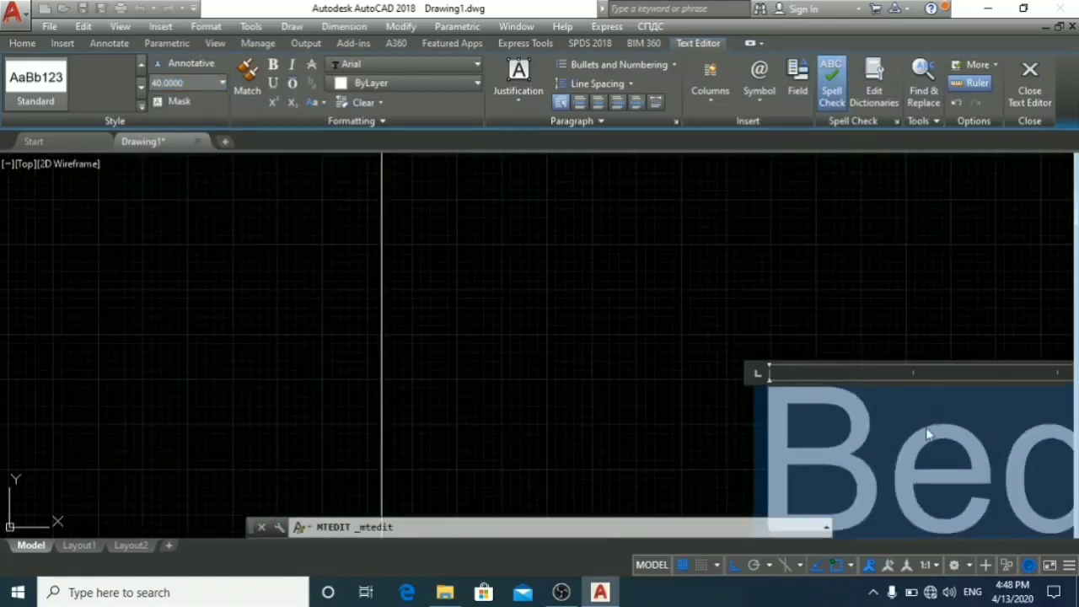
middle_click_drag(831, 402, 545, 329)
scroll(826, 413, "down", 4)
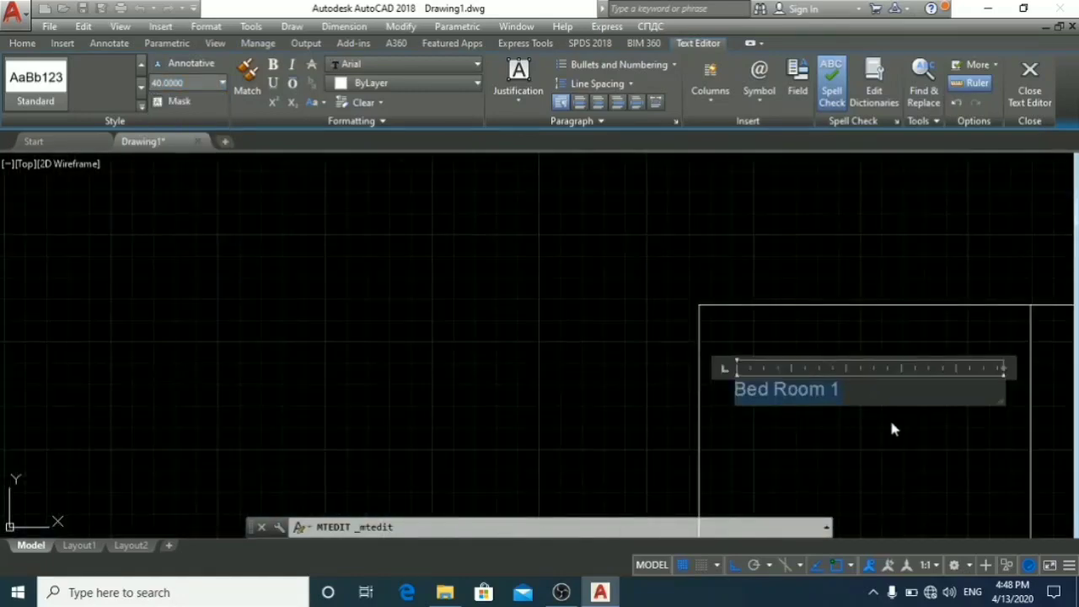
middle_click_drag(891, 429, 489, 289)
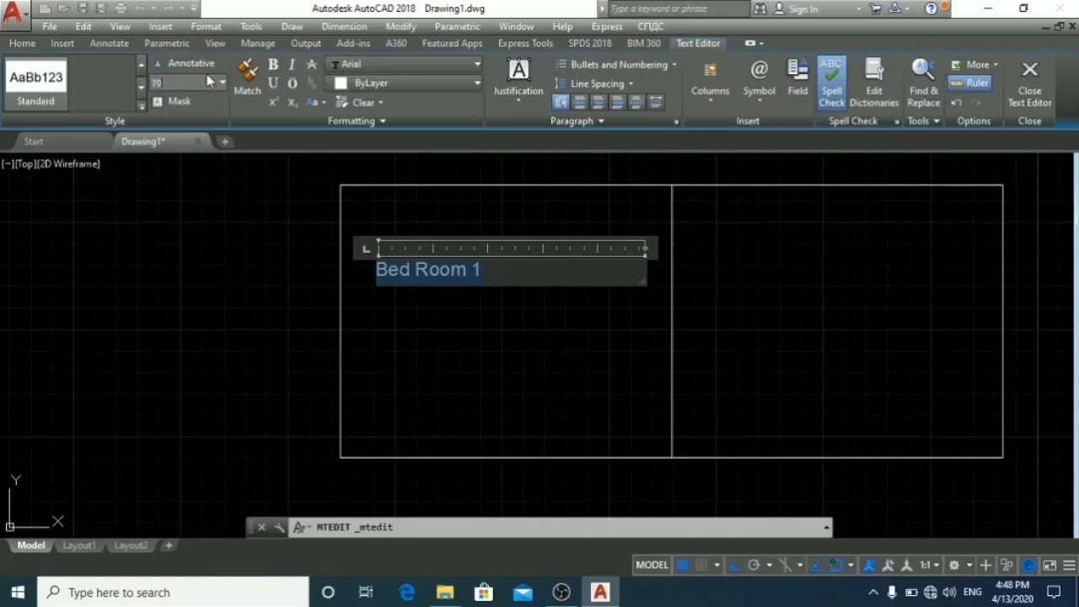
key("Return")
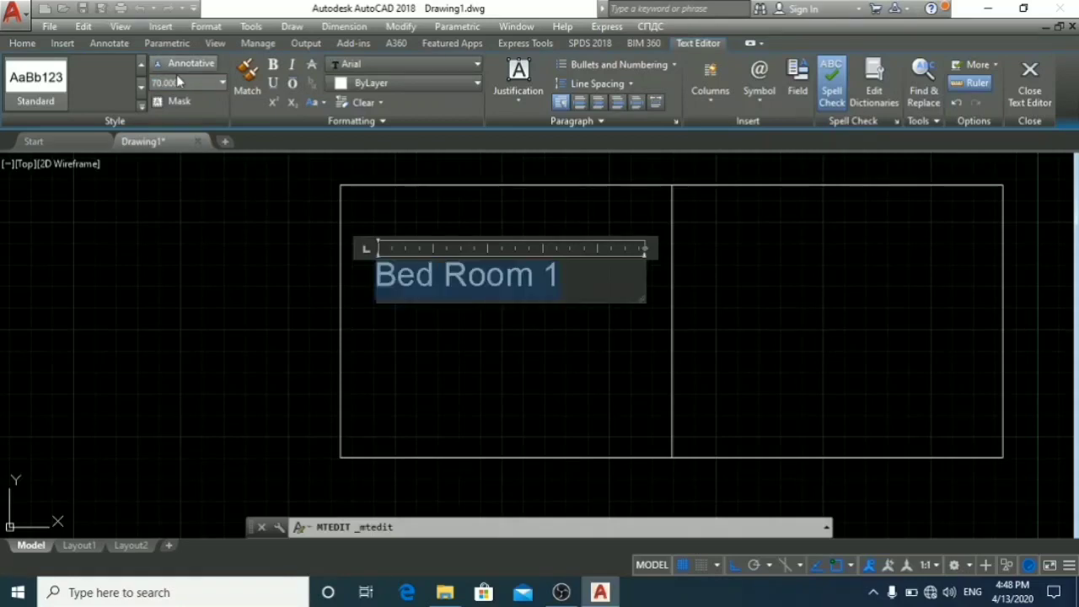
left_click(536, 353)
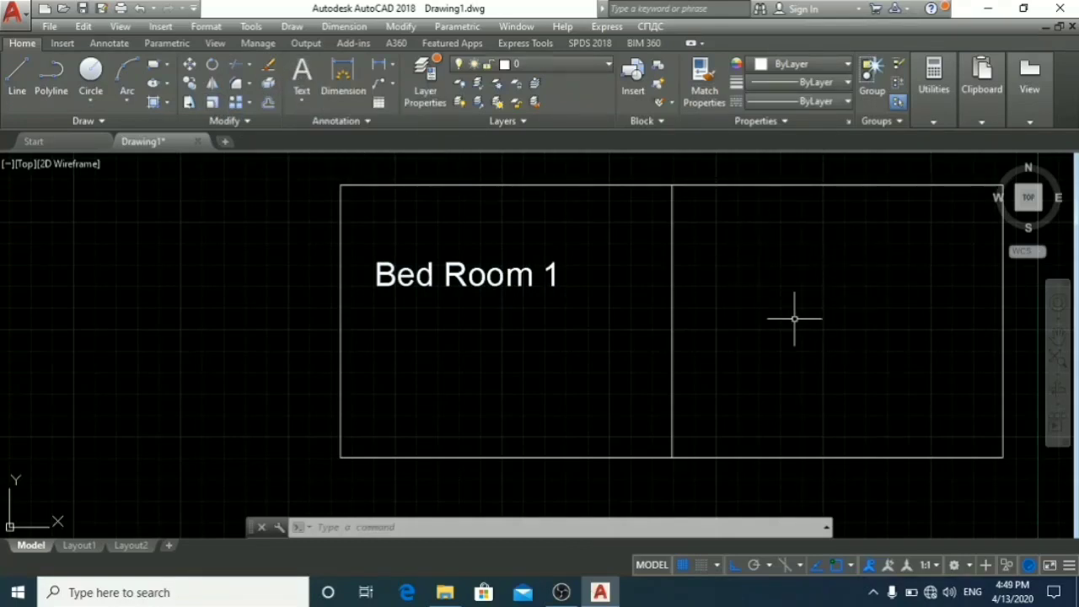
Copy the "Bed Room 1" text horizontally into the right half of the rectangle with Ortho mode on
left_click(530, 274)
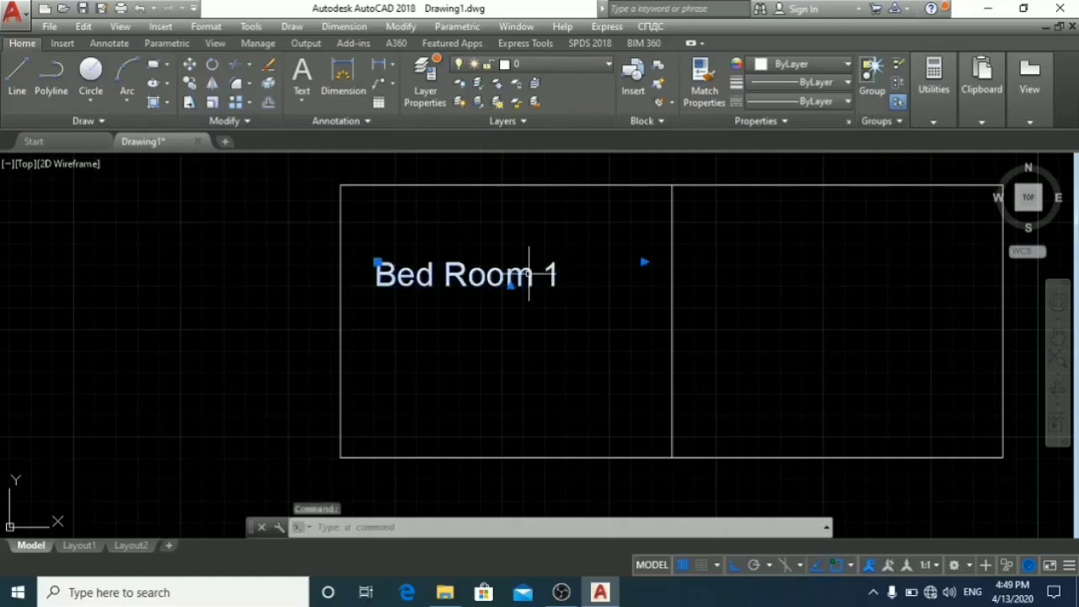
type("copy")
key("Return")
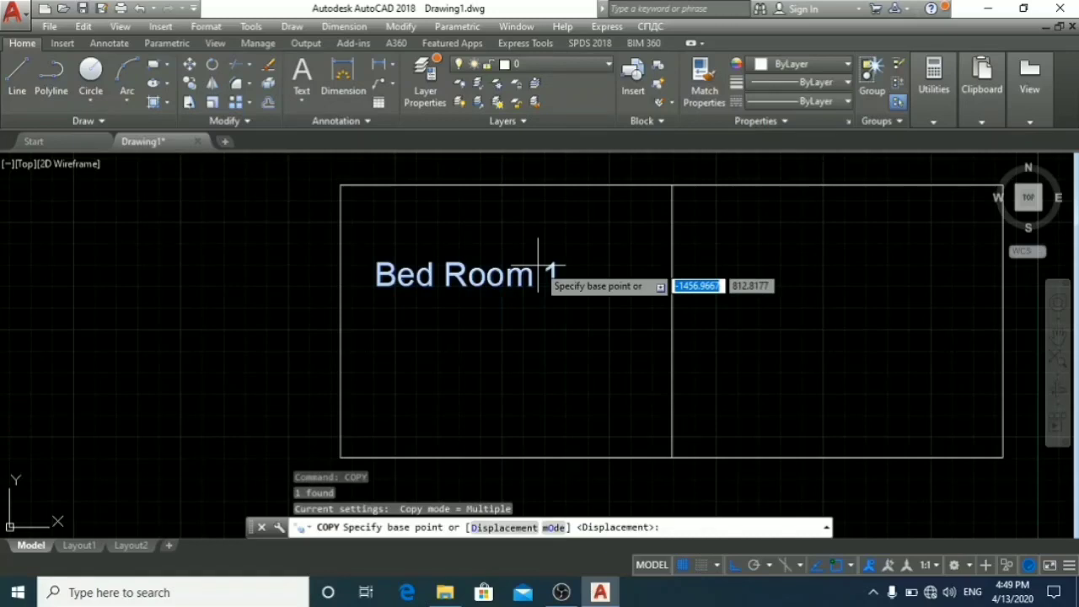
left_click(376, 288)
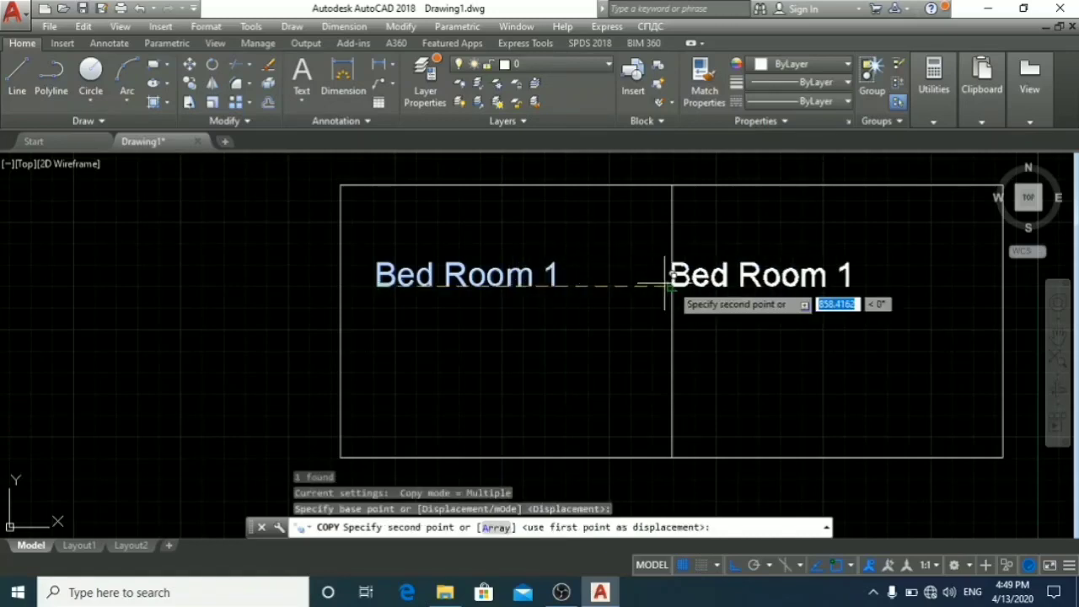
left_click(736, 574)
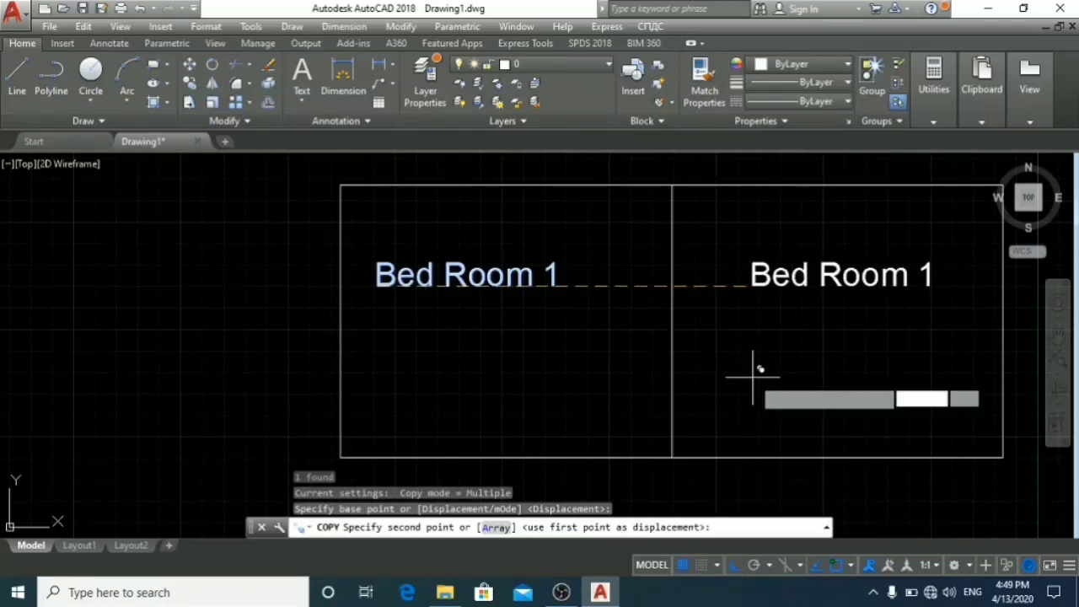
left_click(753, 304)
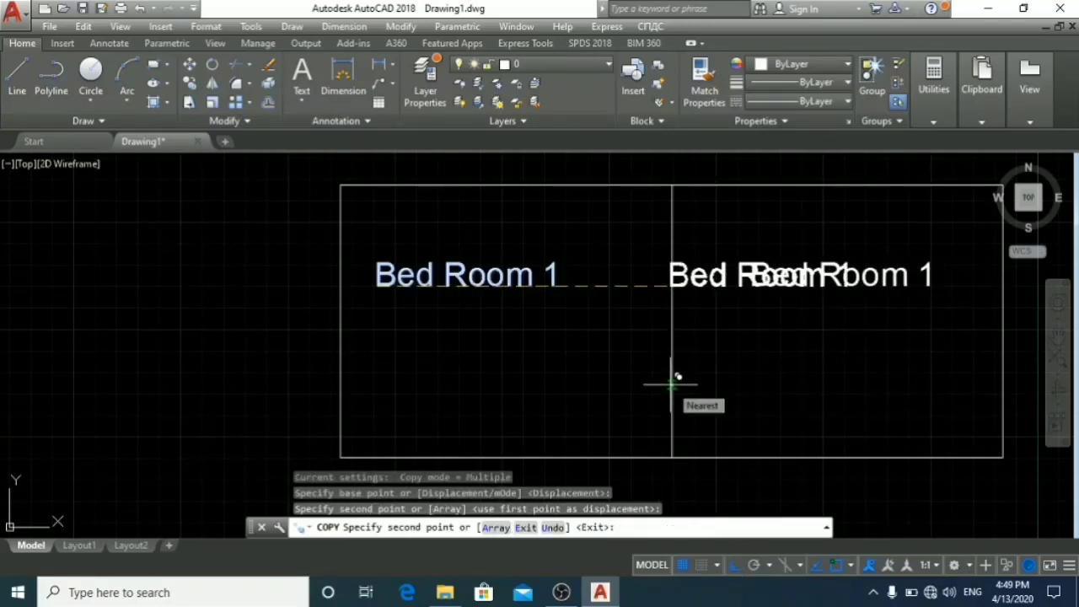
key("Escape")
Change the copied label in the right half of the rectangle to "Bed Room 2"
scroll(919, 271, "up", 3)
scroll(922, 275, "down", 6)
scroll(877, 287, "up", 5)
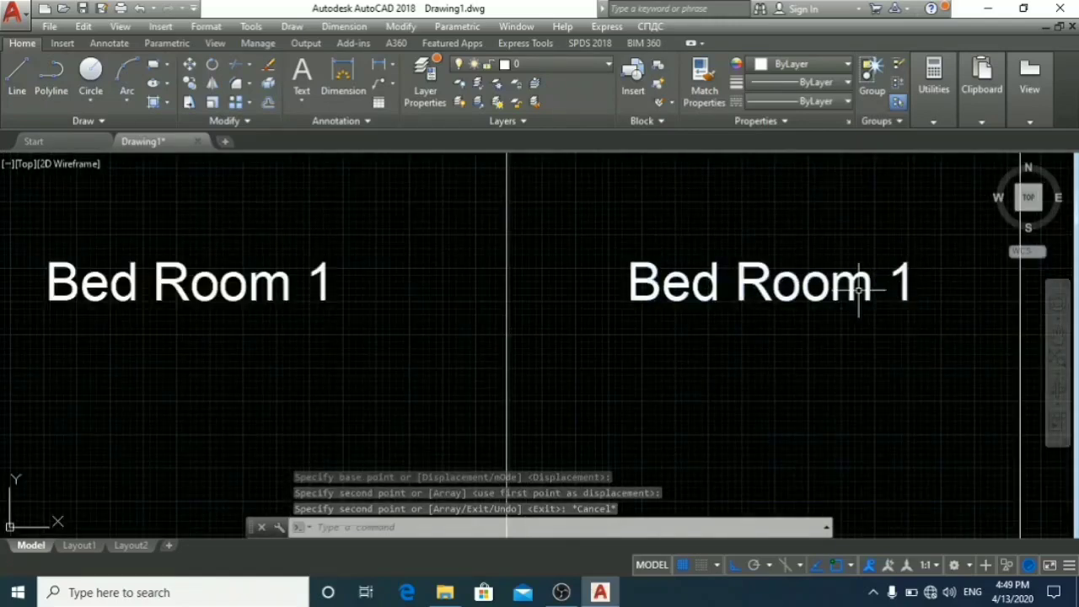
double_click(869, 288)
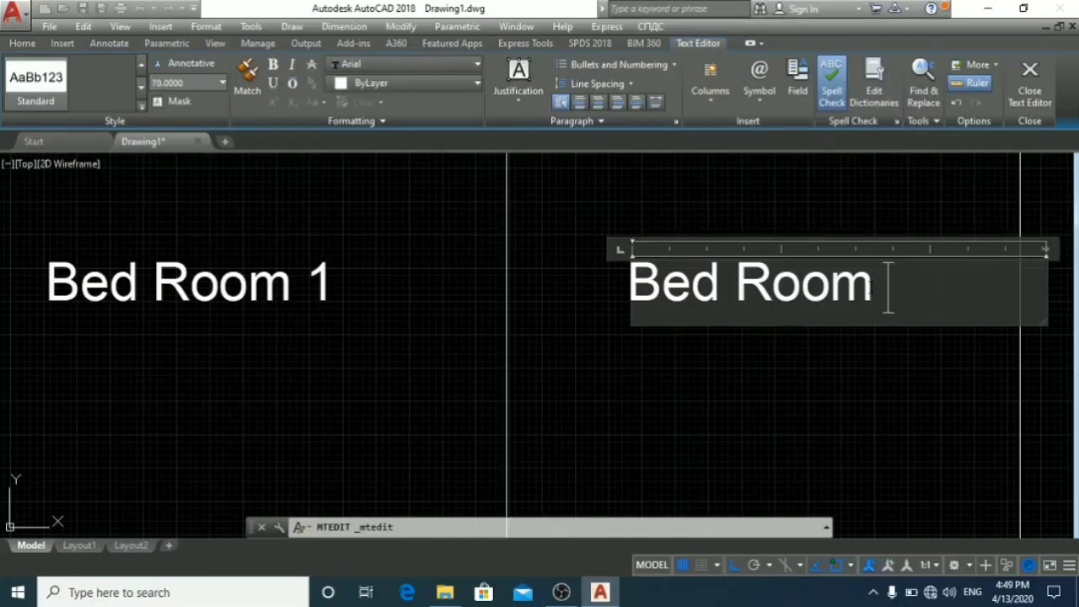
type("2")
scroll(910, 392, "up", 2)
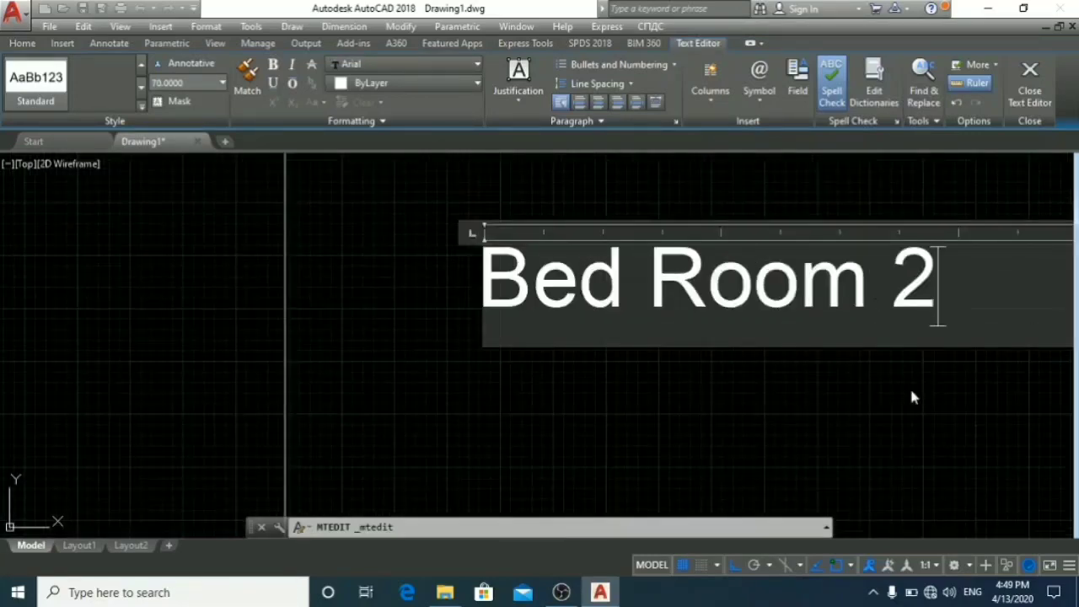
left_click(880, 402)
scroll(879, 420, "down", 5)
middle_click_drag(879, 398, 754, 337)
scroll(775, 337, "up", 4)
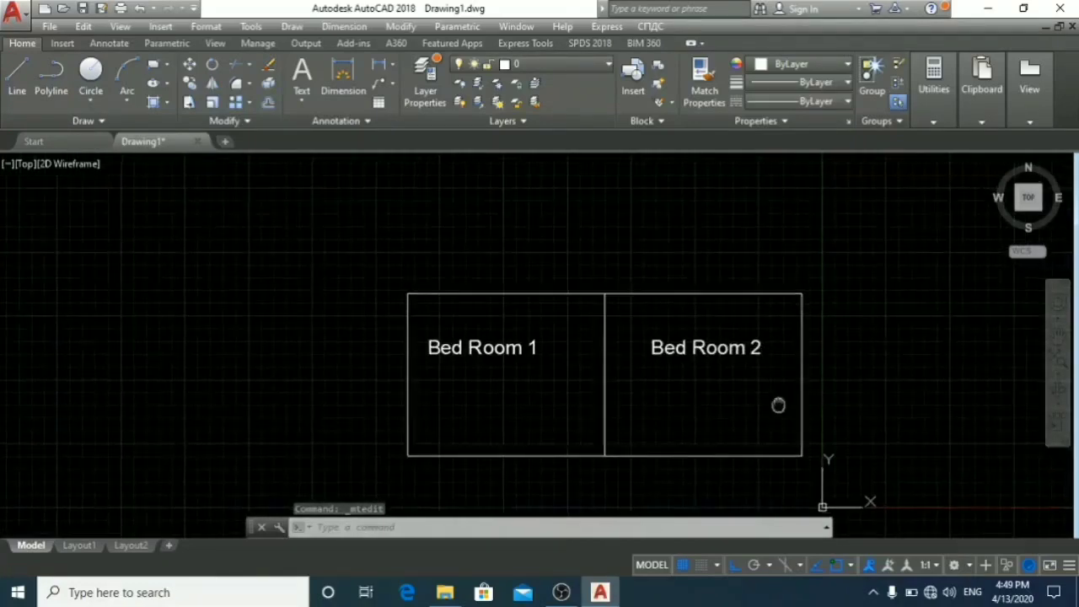
middle_click_drag(779, 406, 745, 369)
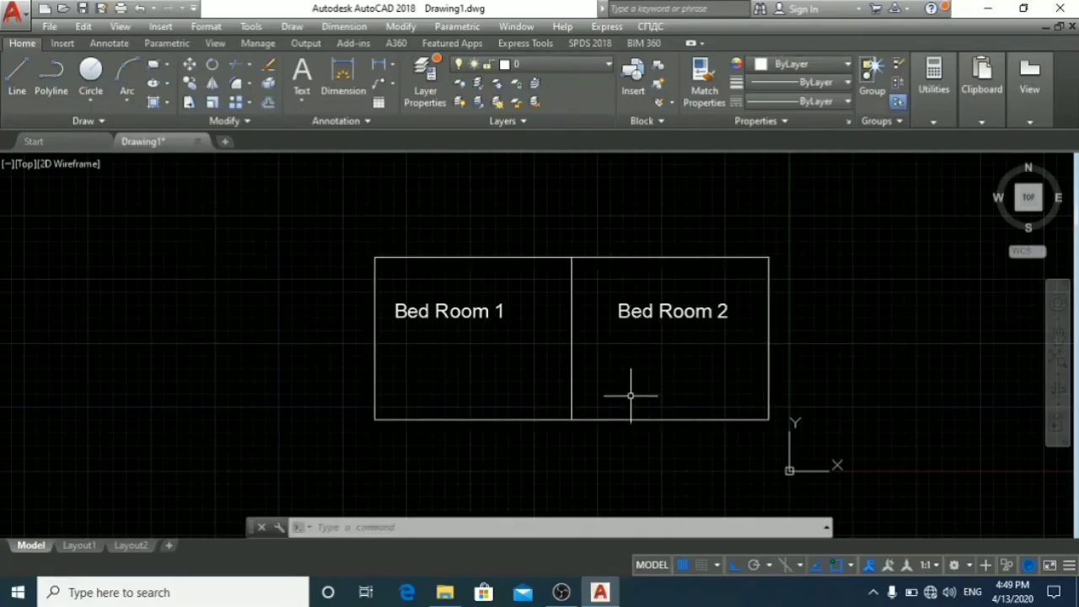
key("ctrl+q")
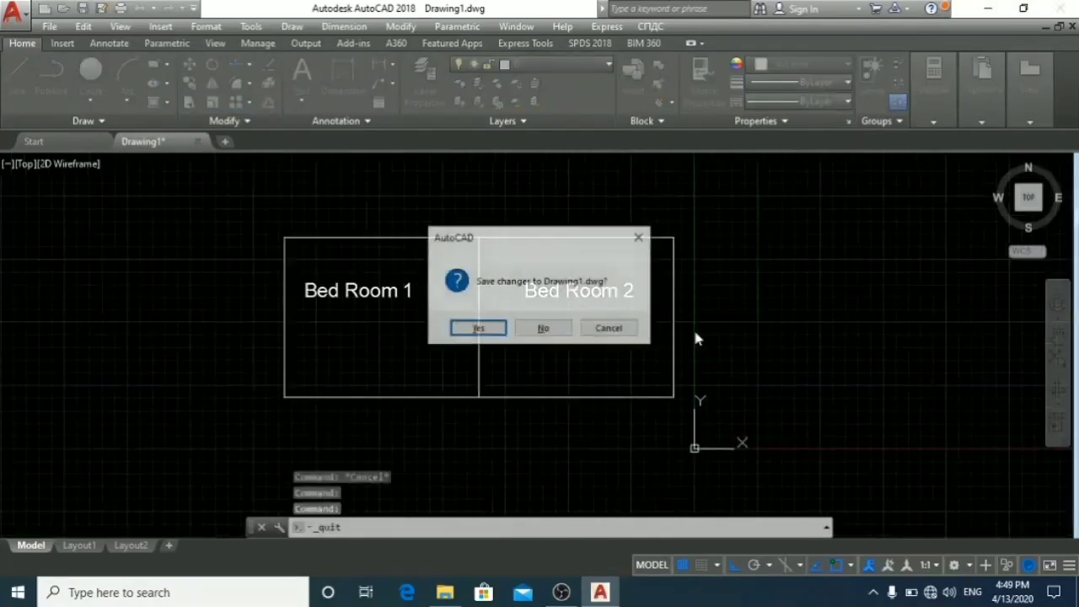
key("Escape")
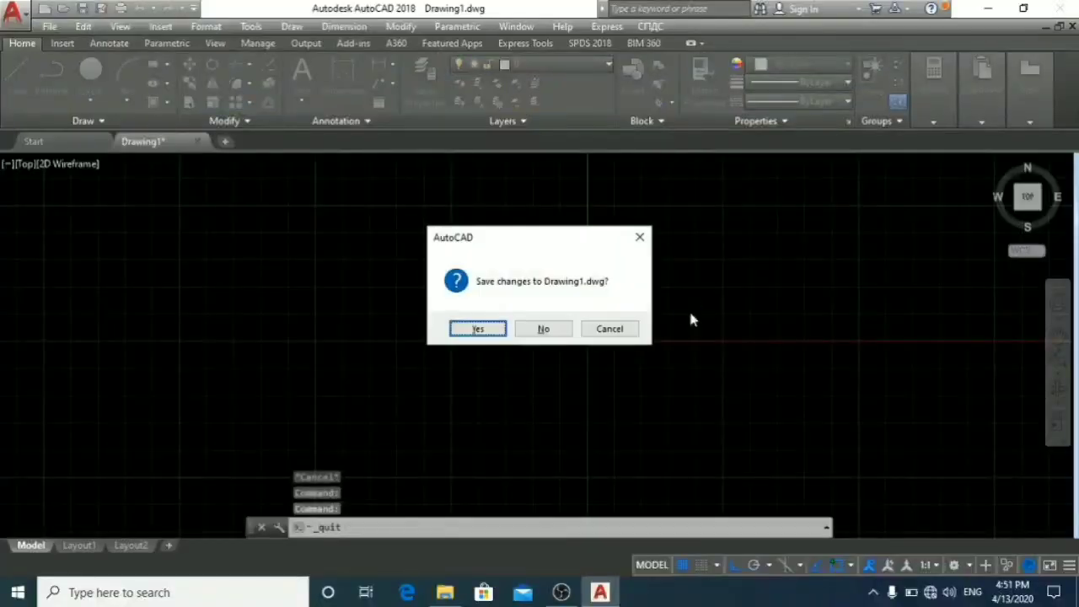
key("Escape")
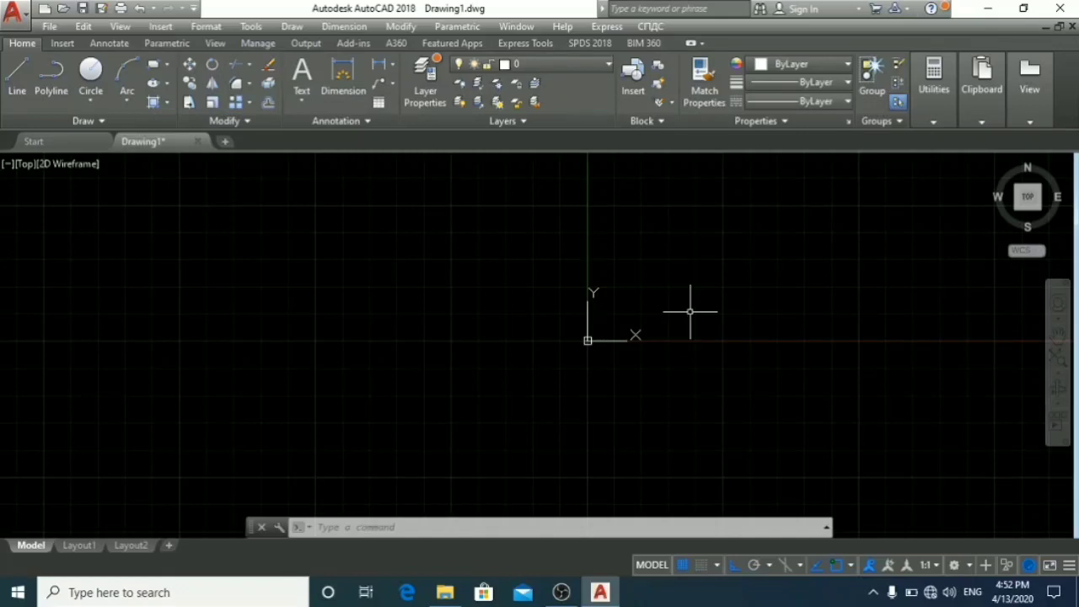
scroll(651, 322, "up", 2)
scroll(503, 370, "up", 1)
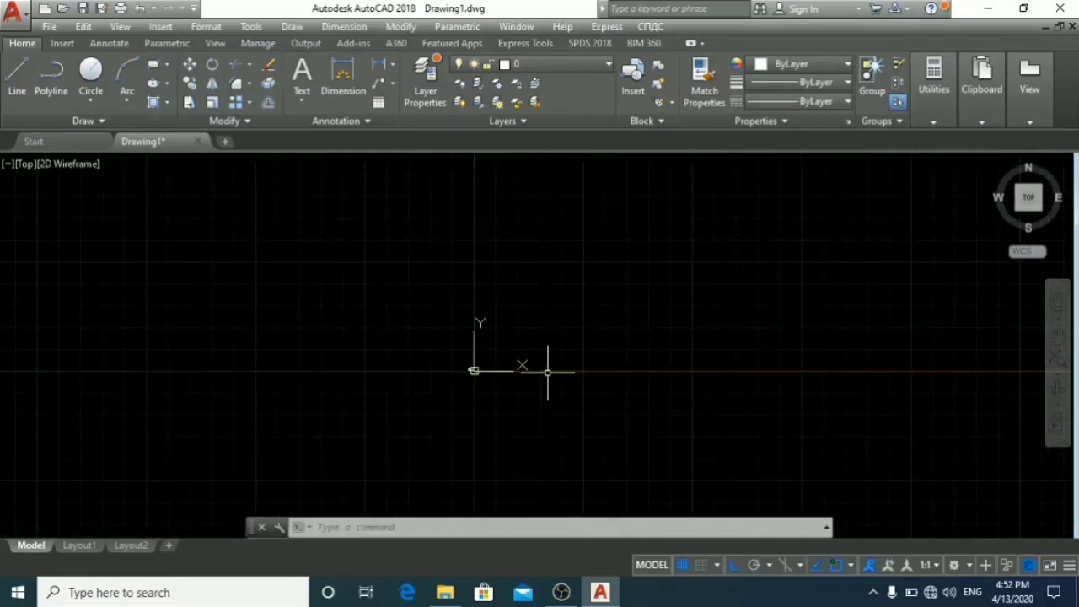
Show the whole drawing with the Zoom command's Extents option
scroll(816, 373, "down", 6)
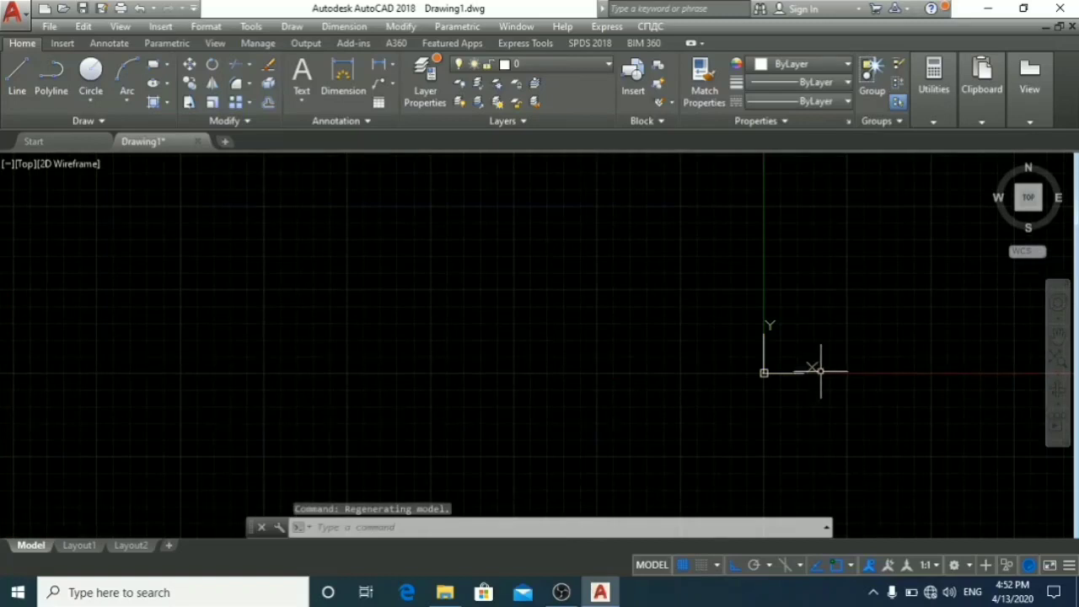
type("z")
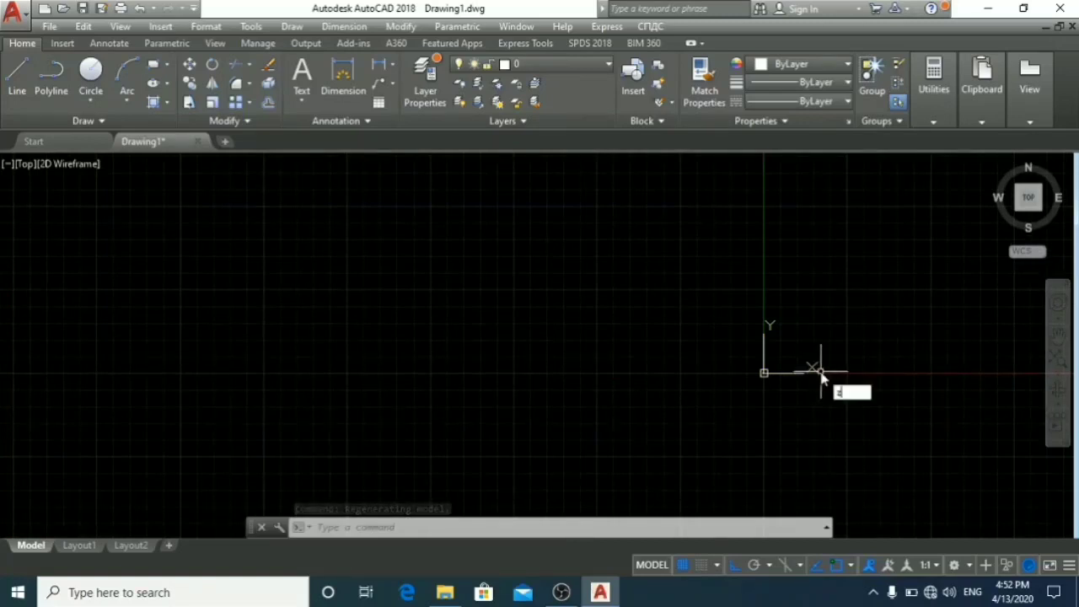
key("Return")
type("e")
key("Return")
scroll(628, 263, "down", 3)
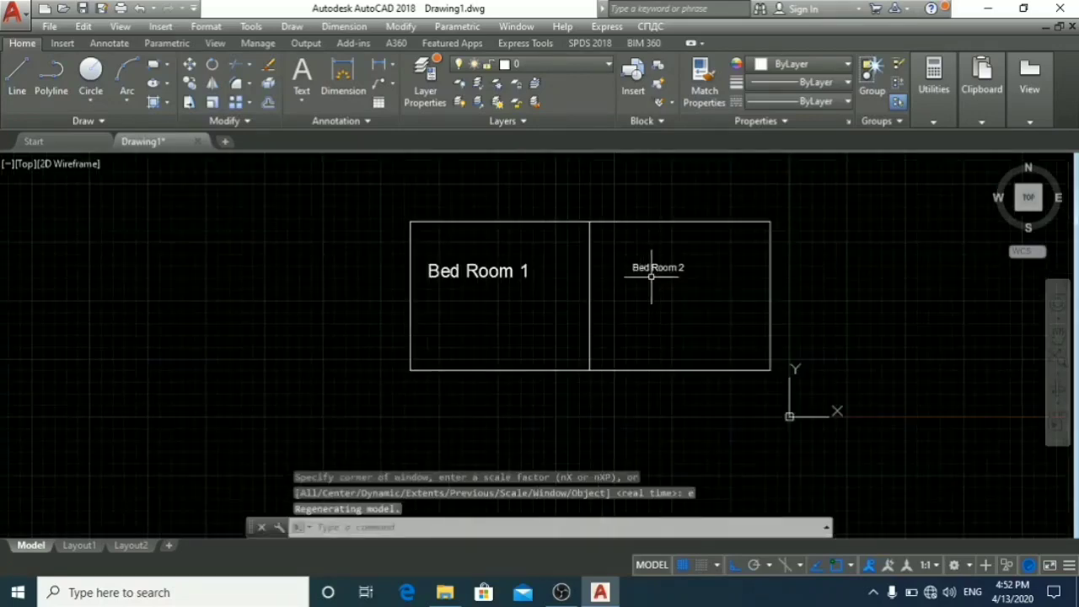
Match the properties of the "Bed Room 2" text to those of the "Bed Room 1" text
scroll(644, 268, "up", 2)
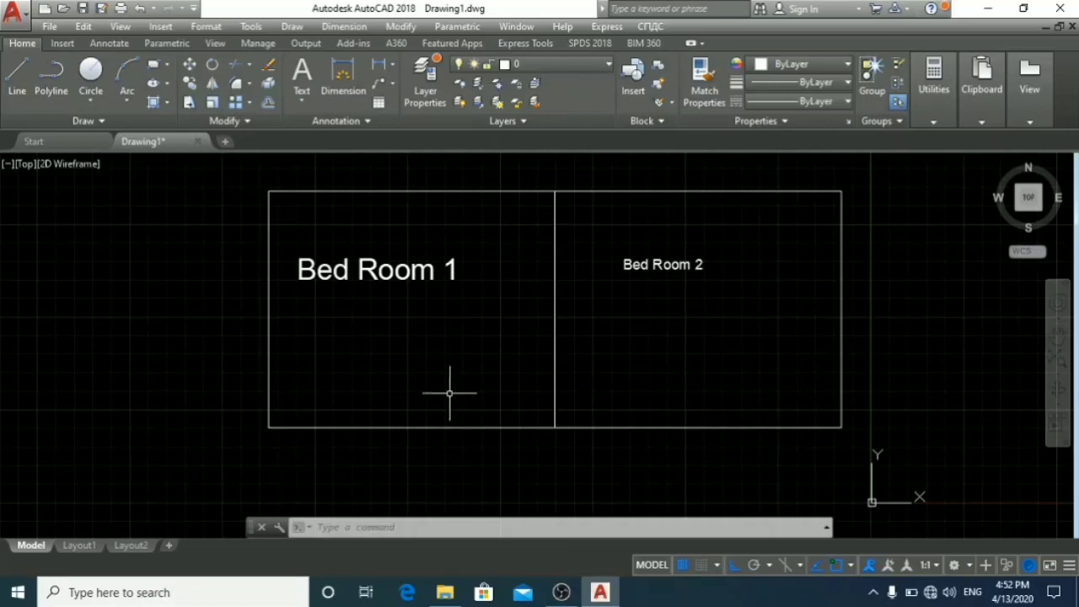
type("matchpro")
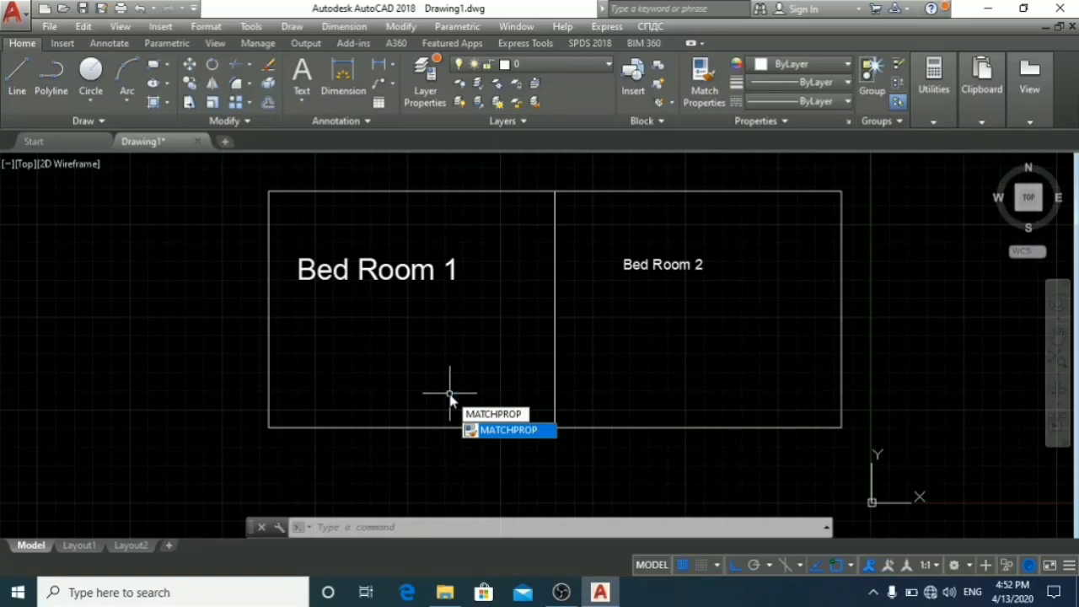
type("p")
key("Return")
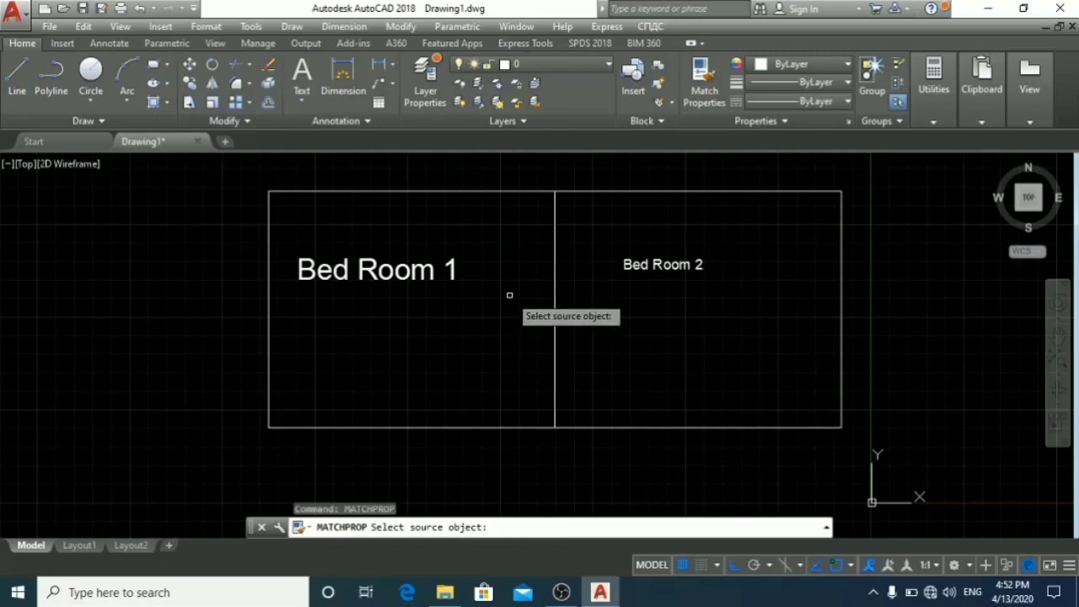
left_click(421, 271)
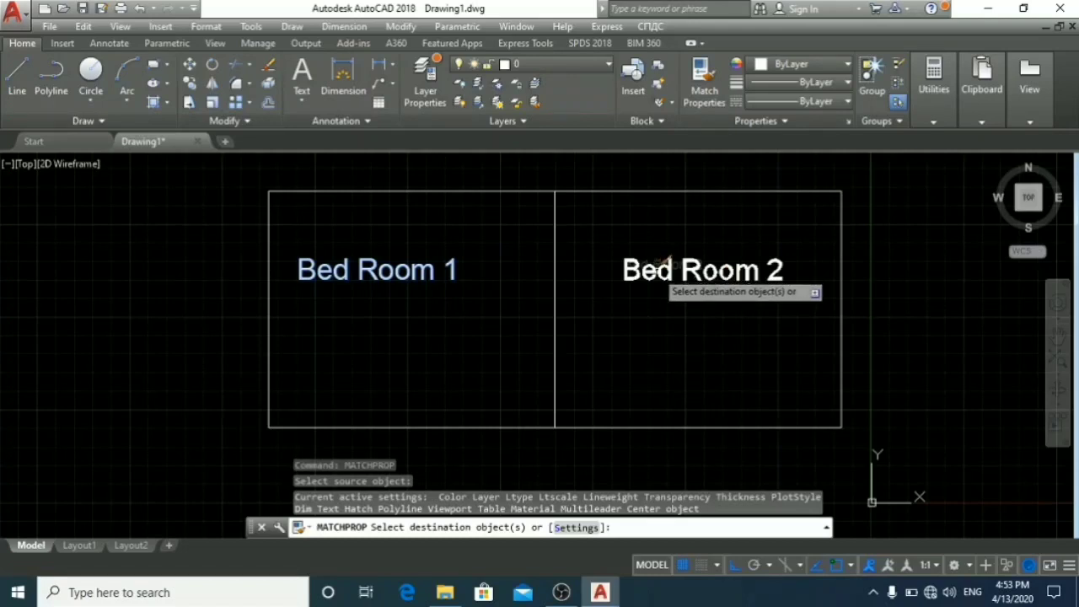
left_click(657, 268)
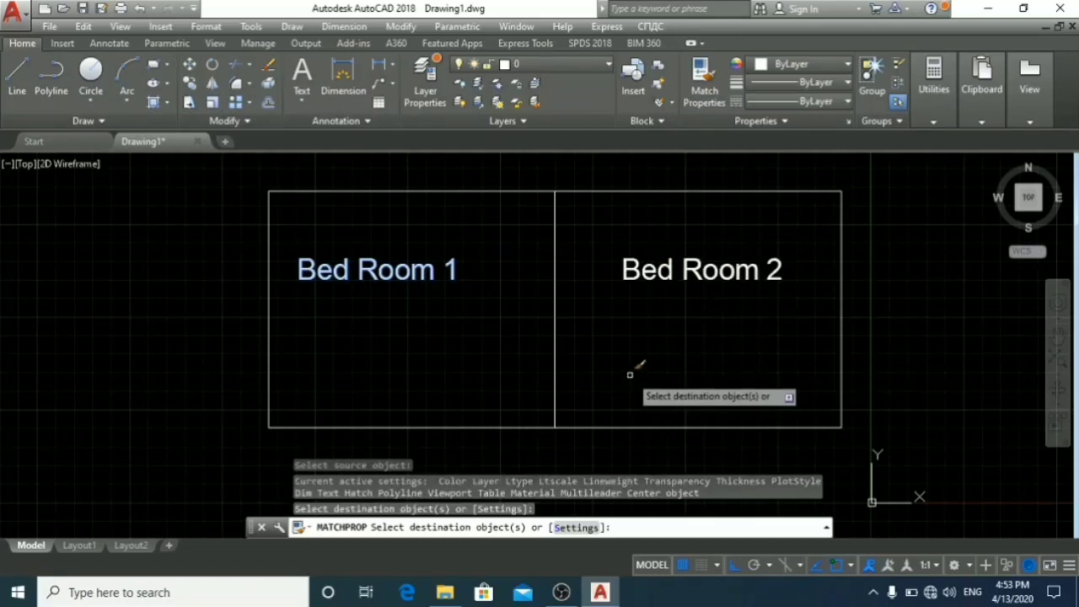
key("Escape")
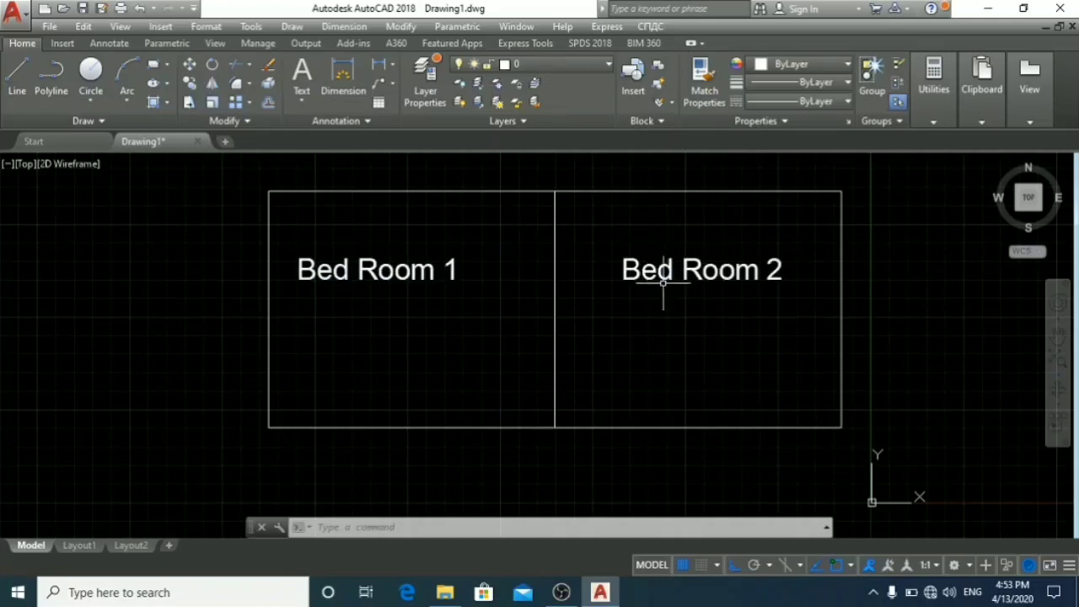
scroll(648, 270, "down", 2)
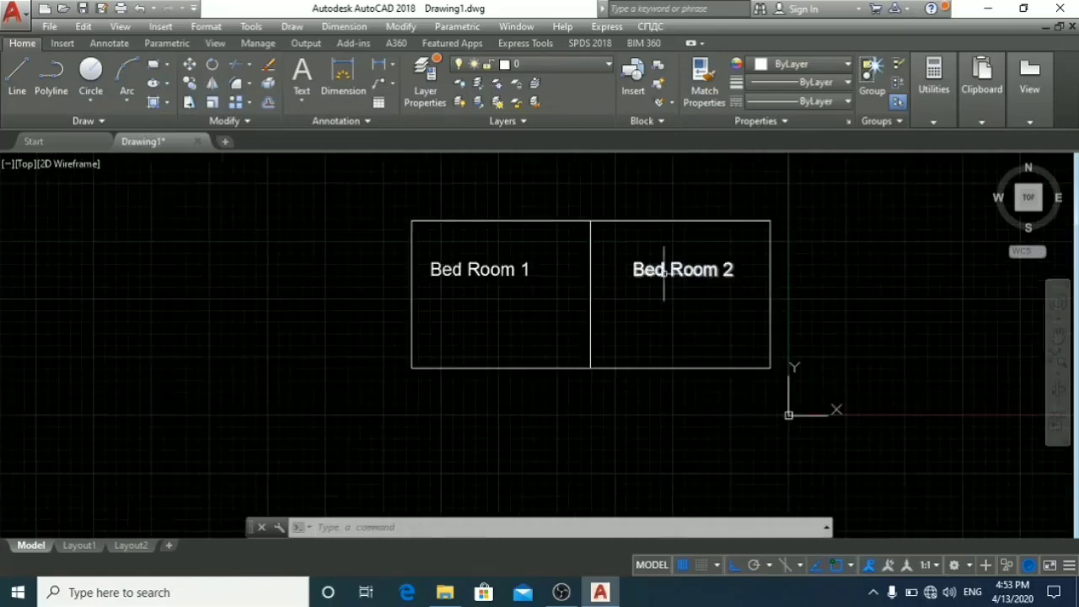
scroll(712, 249, "up", 2)
scroll(873, 309, "down", 2)
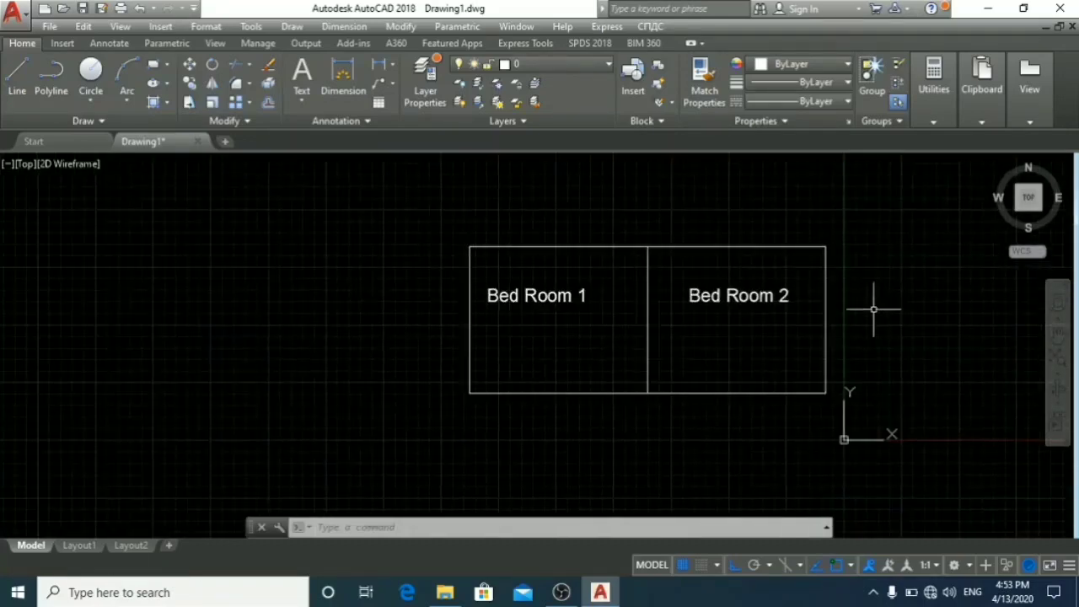
key("ctrl+q")
key("Escape")
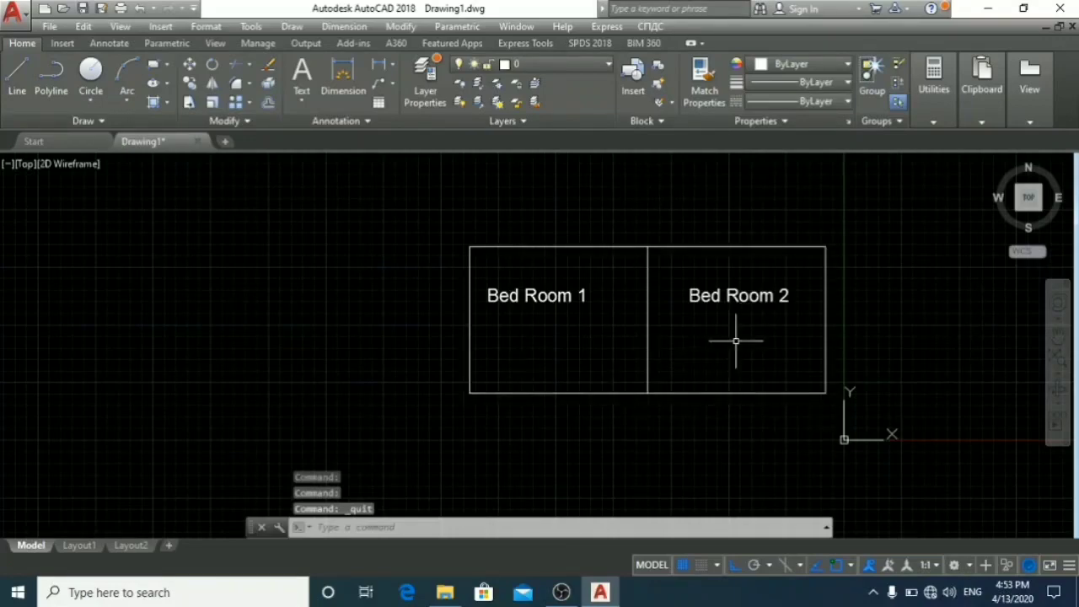
middle_click_drag(763, 337, 600, 337)
scroll(573, 332, "up", 1)
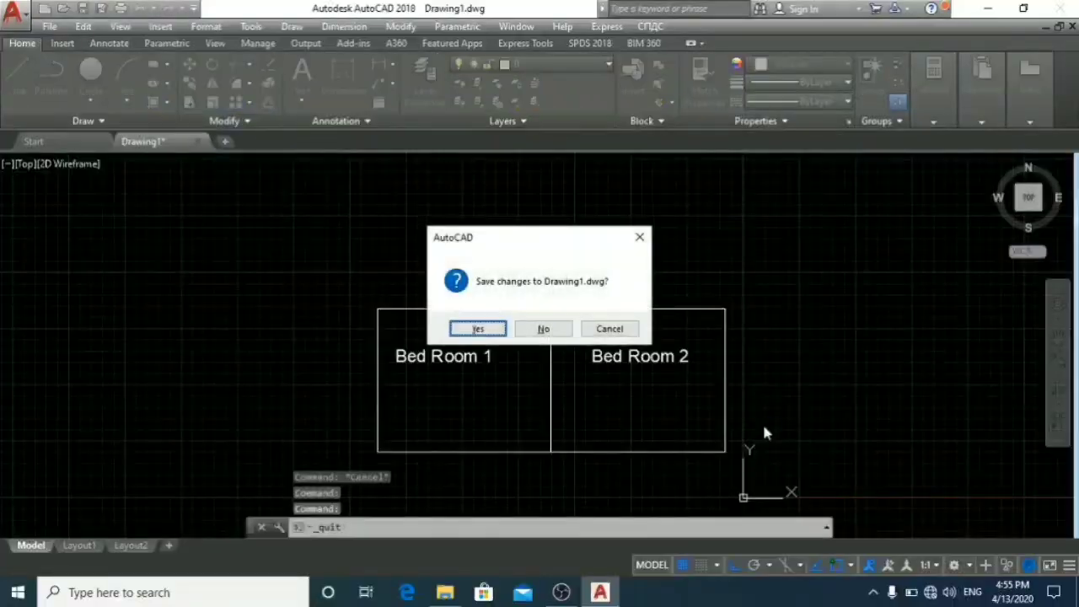
key("Escape")
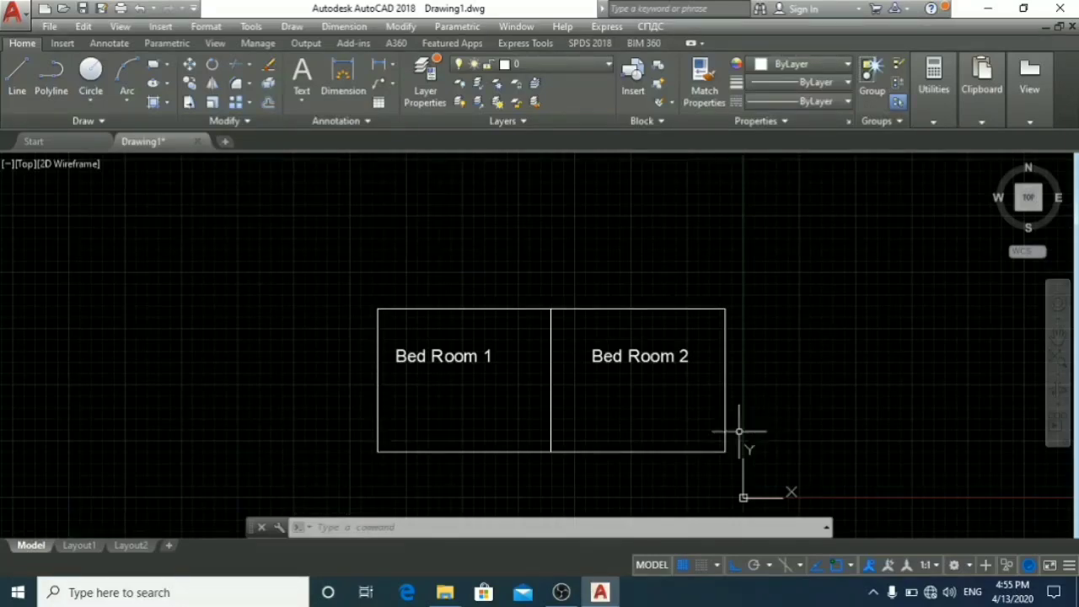
Mirror both rooms with their labels about the rectangle's top edge, corner to corner, keeping the source objects
middle_click_drag(837, 371, 703, 404)
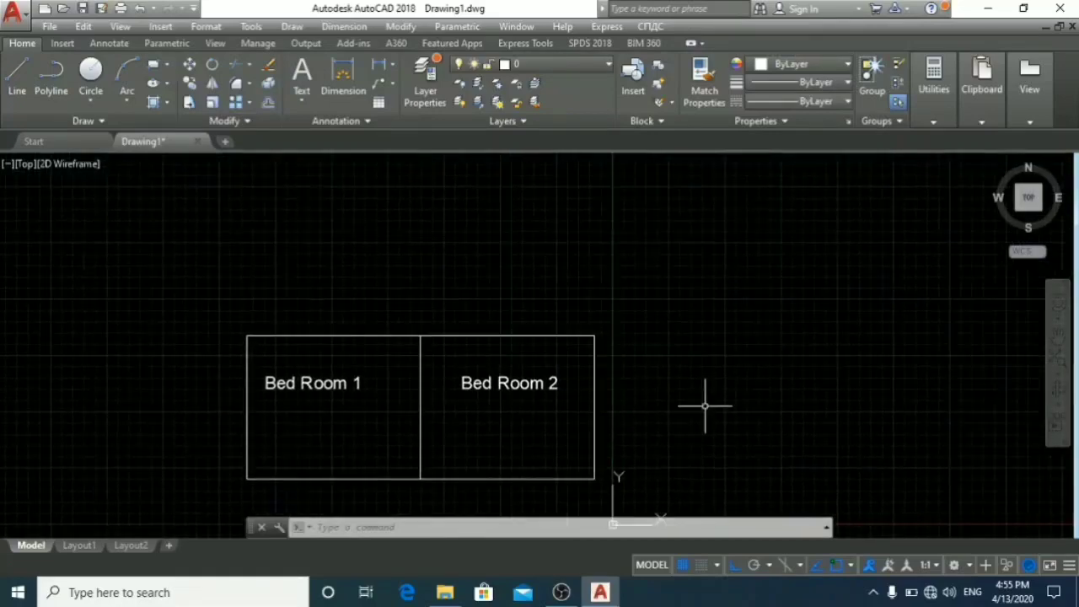
left_click(617, 495)
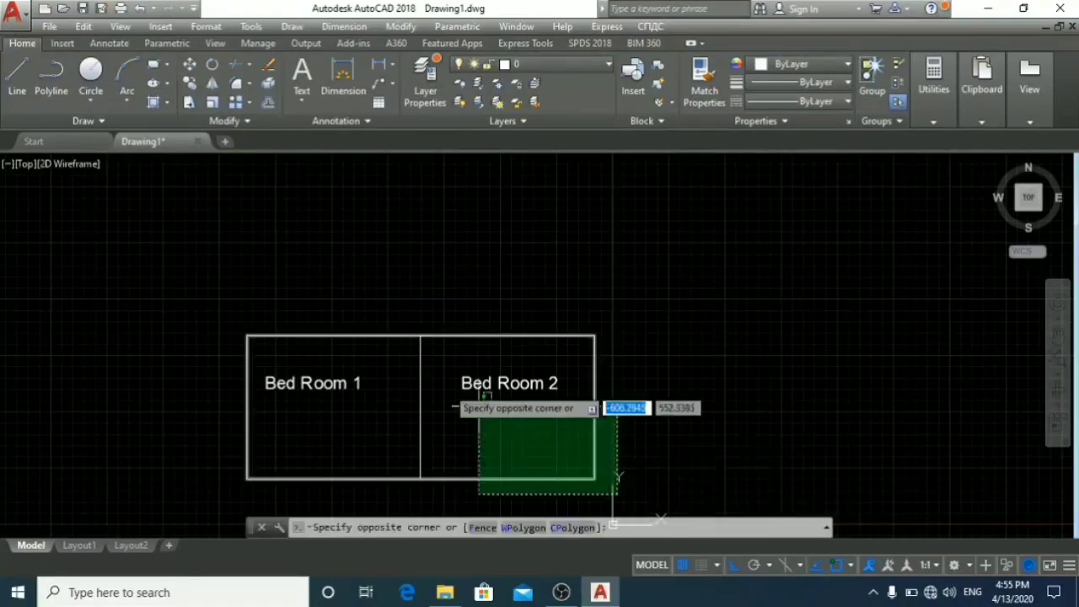
left_click(224, 295)
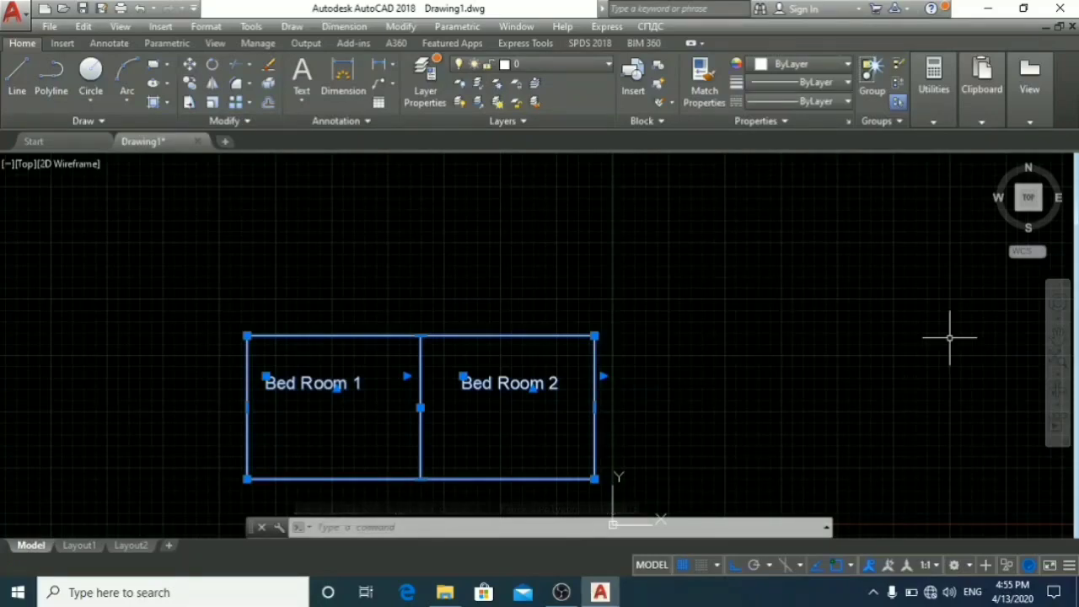
type("mirro")
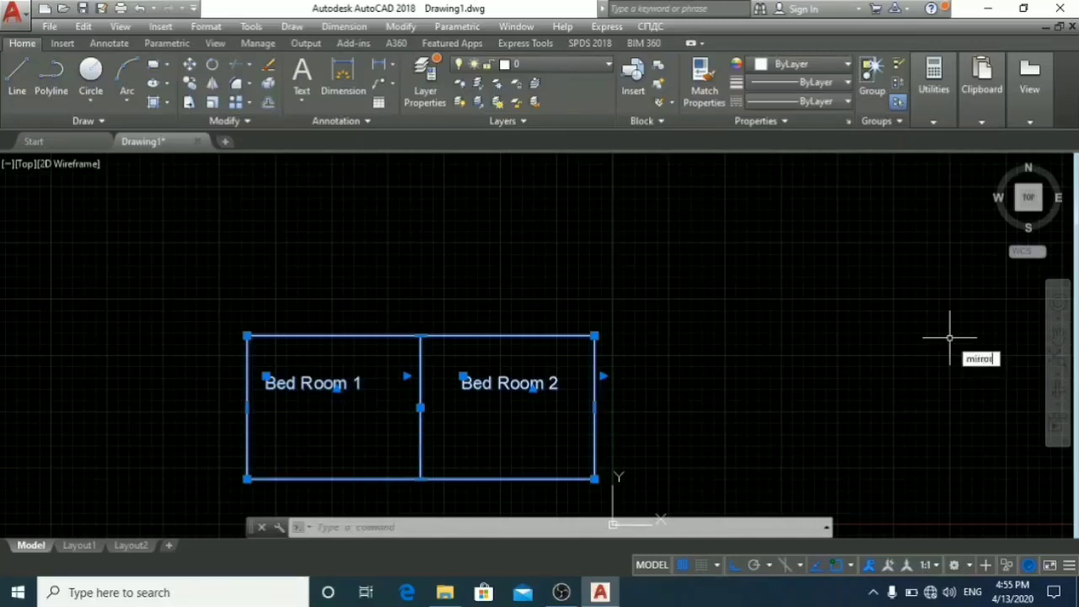
type("r")
key("Return")
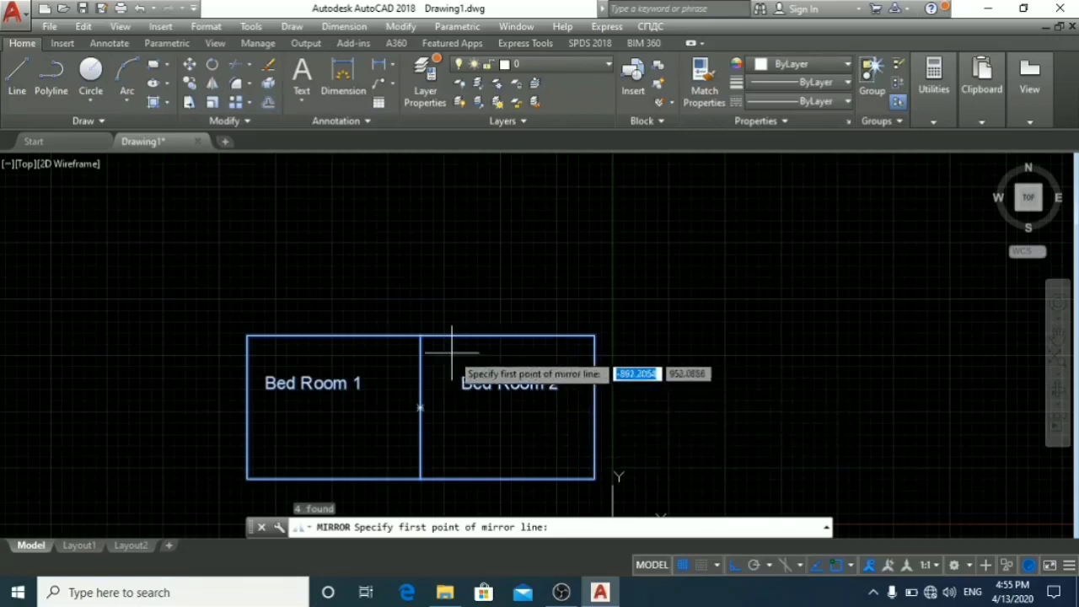
scroll(492, 400, "down", 4)
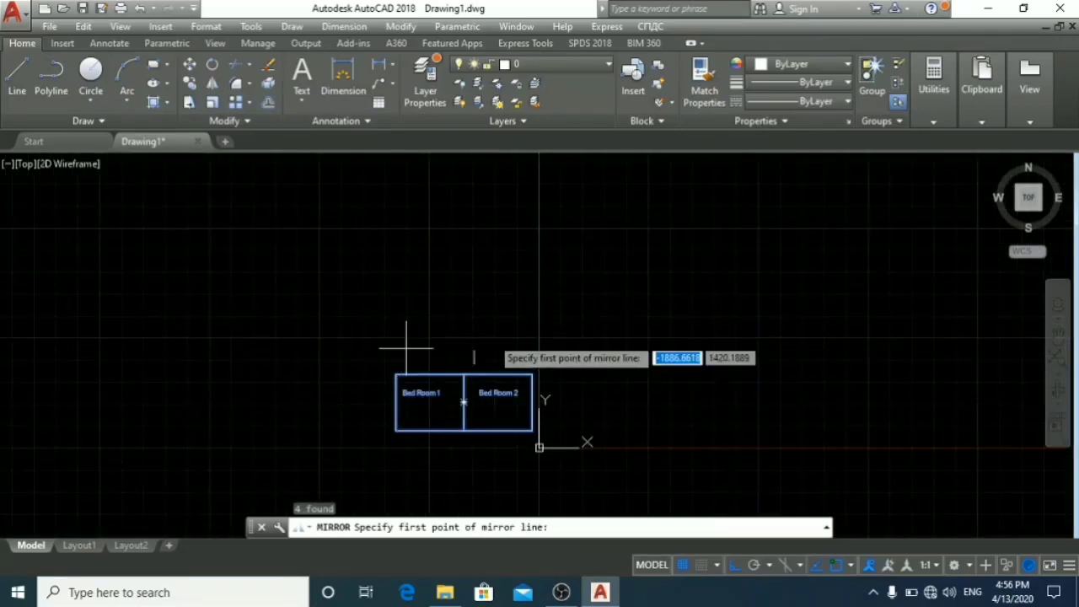
scroll(452, 417, "up", 2)
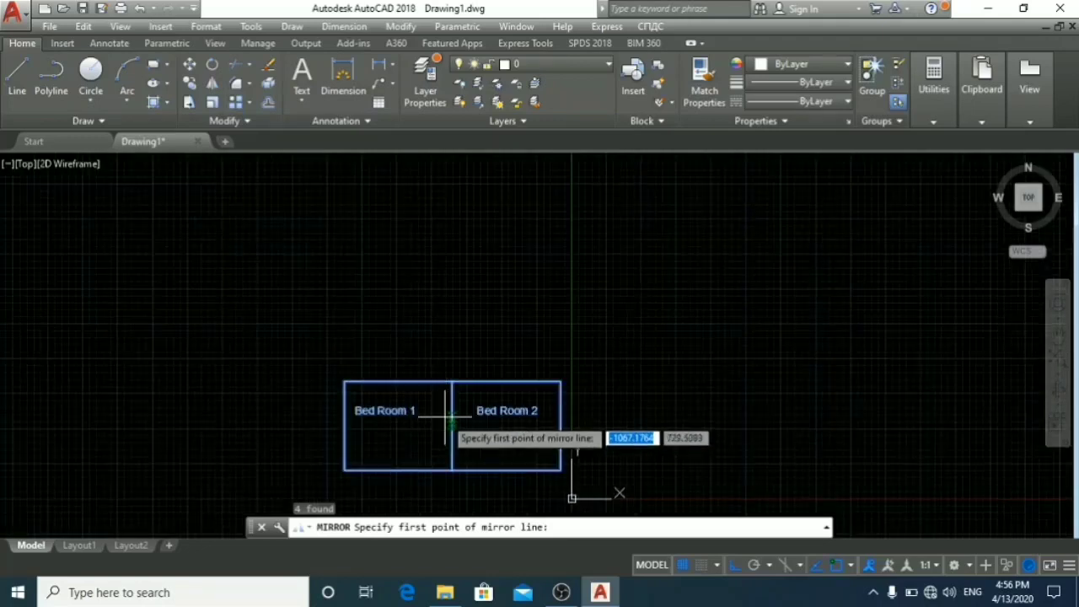
scroll(453, 413, "up", 2)
scroll(455, 417, "down", 2)
middle_click_drag(465, 452, 478, 423)
scroll(455, 388, "up", 2)
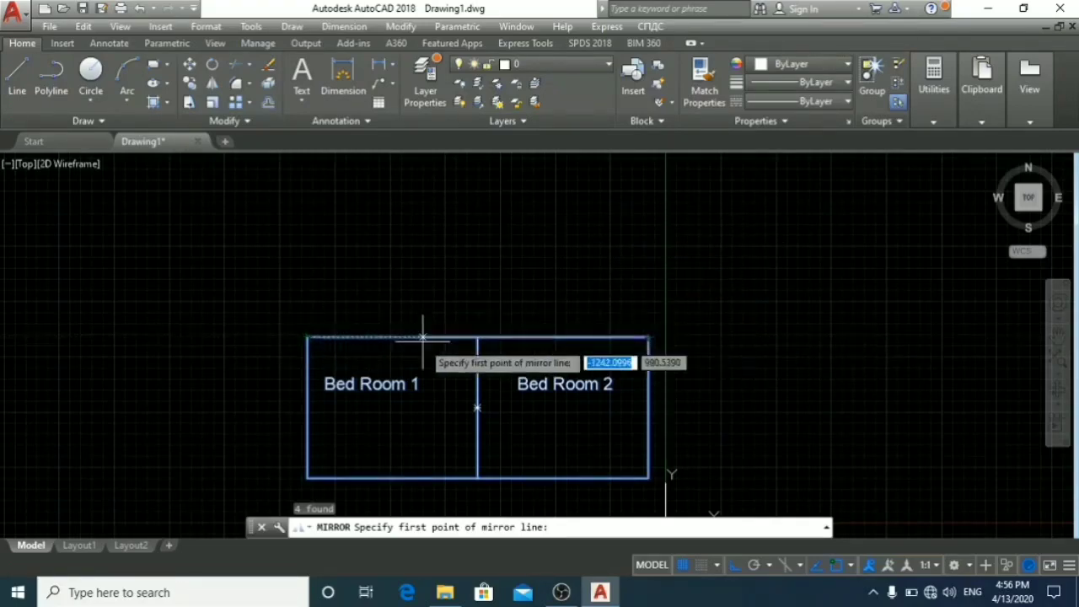
left_click(307, 337)
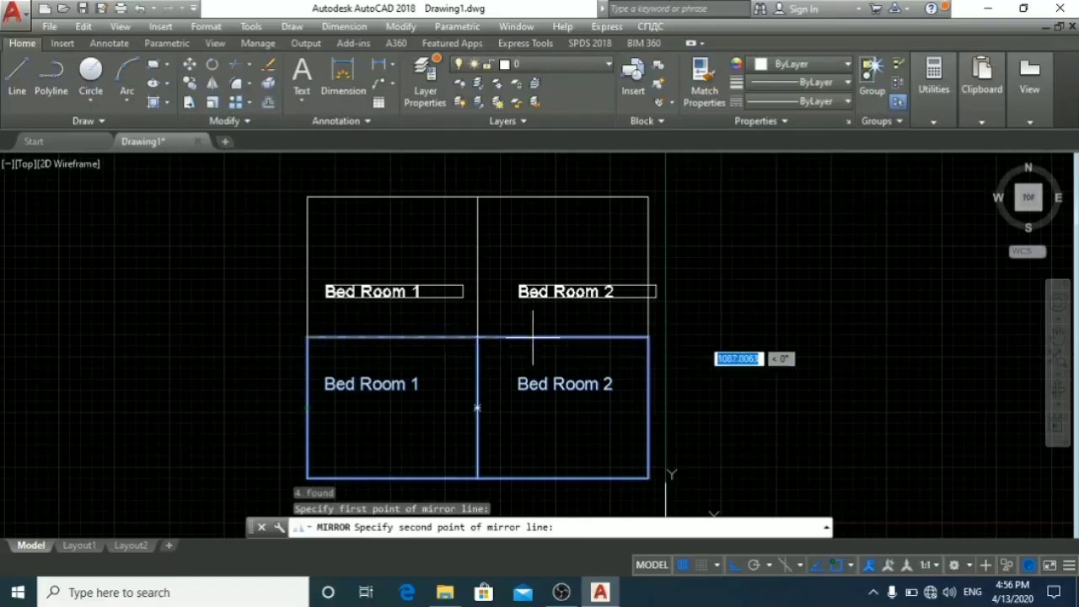
left_click(647, 338)
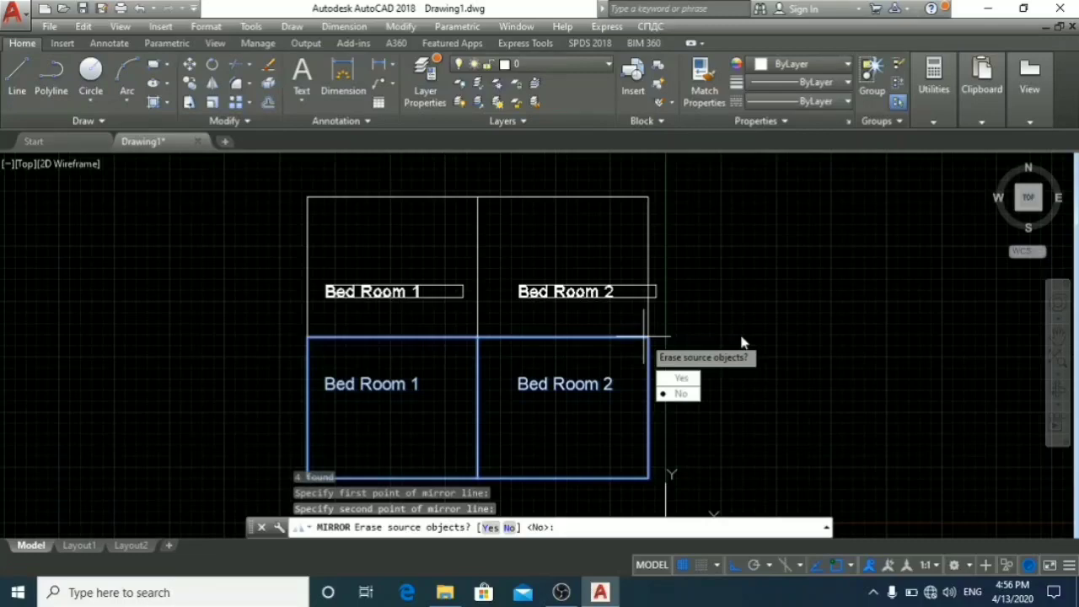
key("Return")
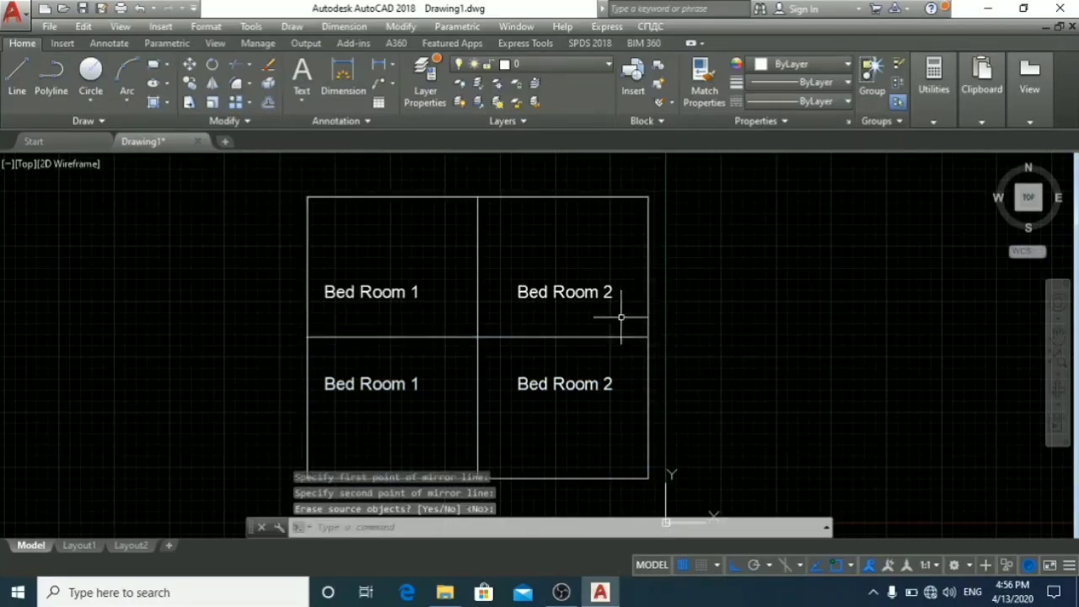
scroll(638, 362, "down", 4)
scroll(638, 345, "up", 4)
middle_click_drag(583, 265, 576, 293)
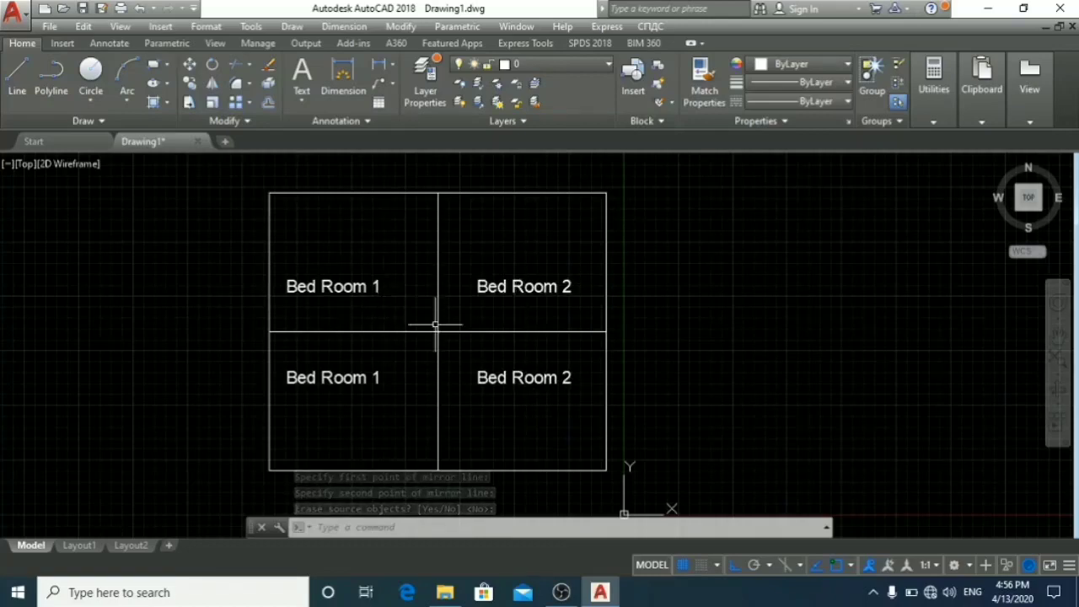
scroll(477, 345, "down", 2)
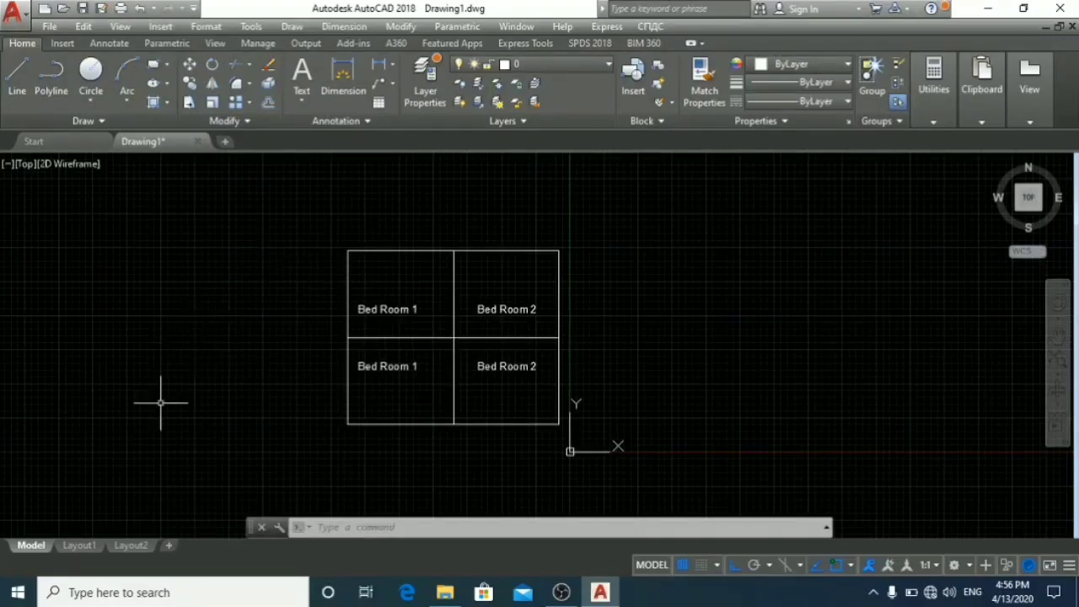
key("Escape")
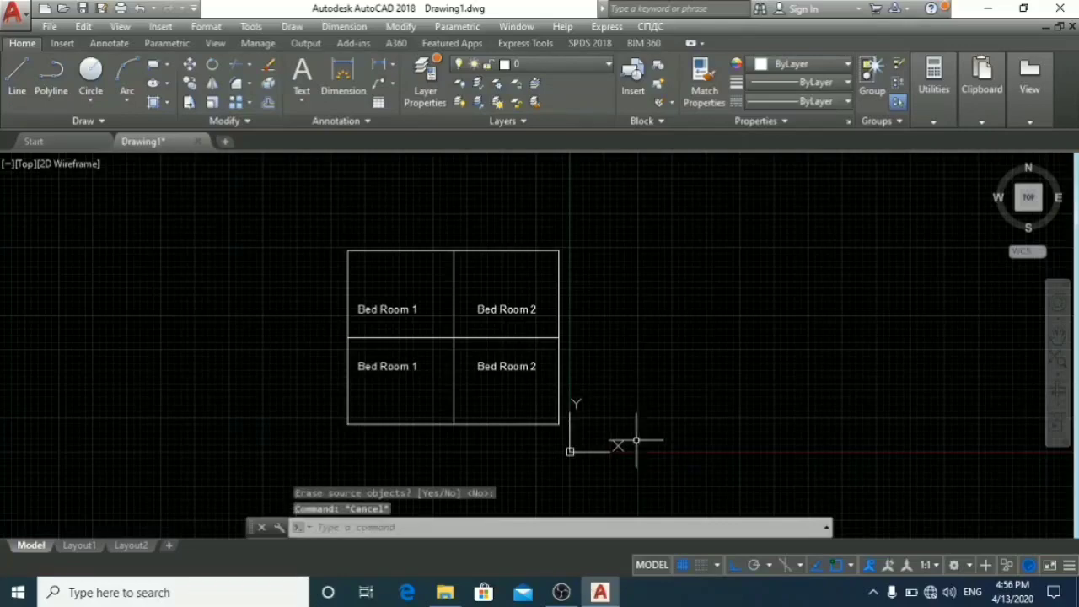
Mirror the four rooms with their labels about the block's left edge, corner to corner, keeping the source objects
scroll(629, 429, "up", 2)
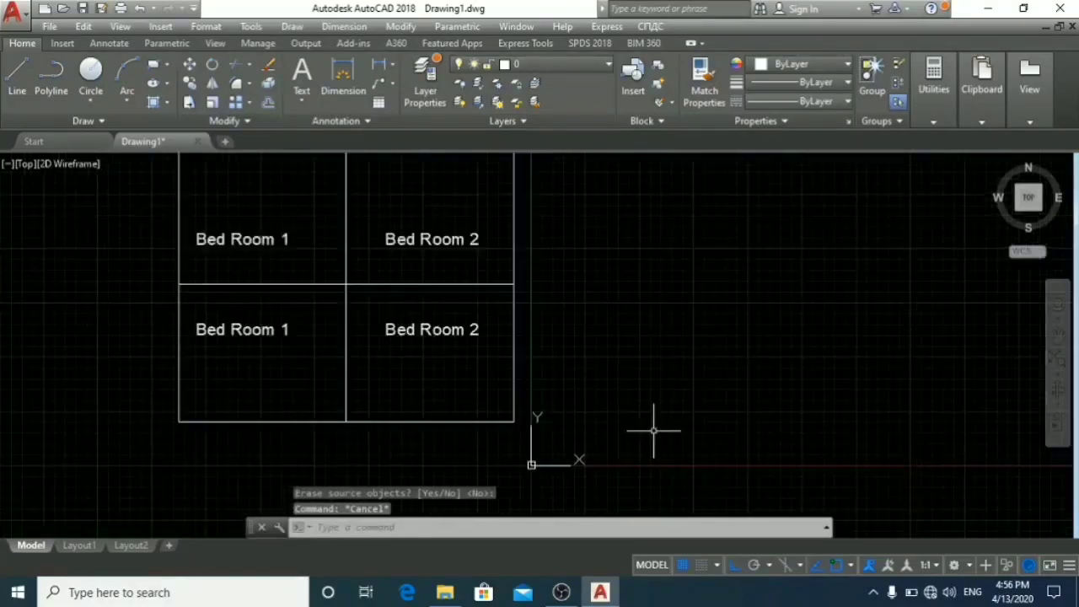
scroll(603, 435, "down", 6)
left_click(609, 436)
left_click(494, 306)
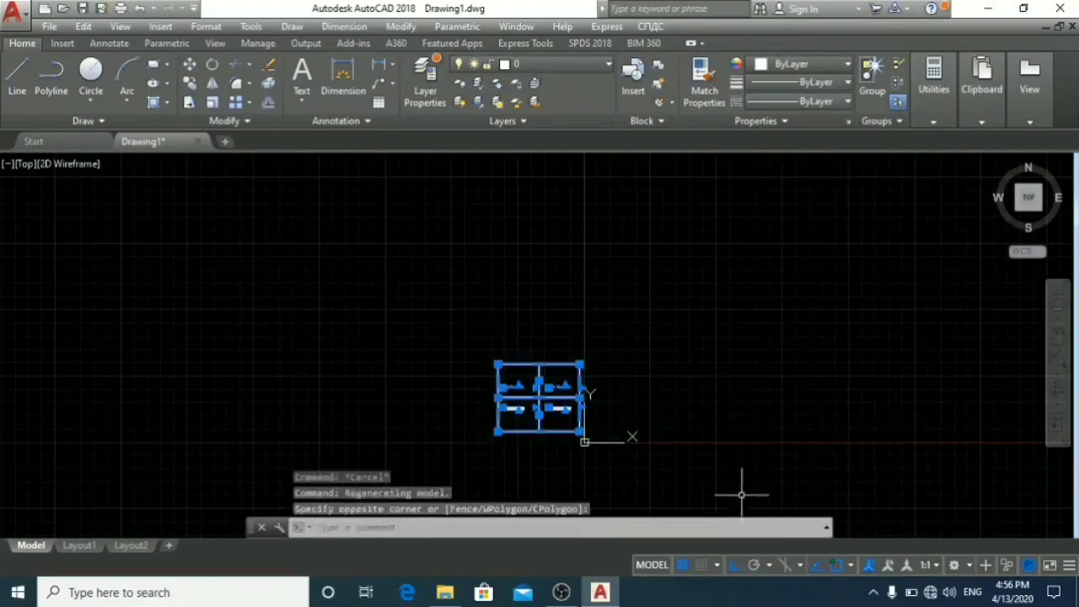
scroll(527, 393, "up", 2)
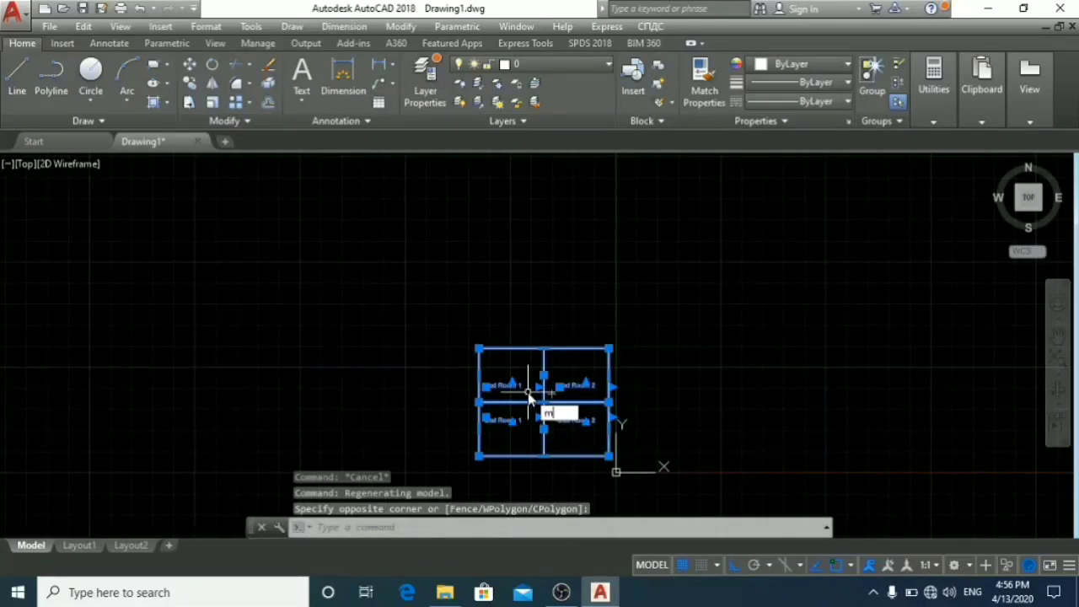
type("rror")
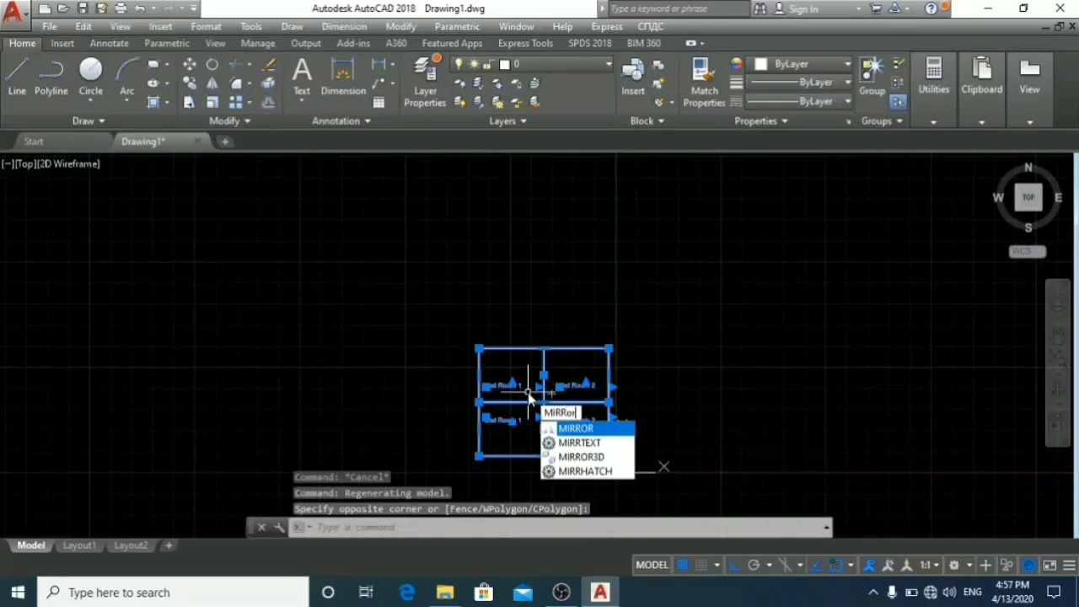
key("Return")
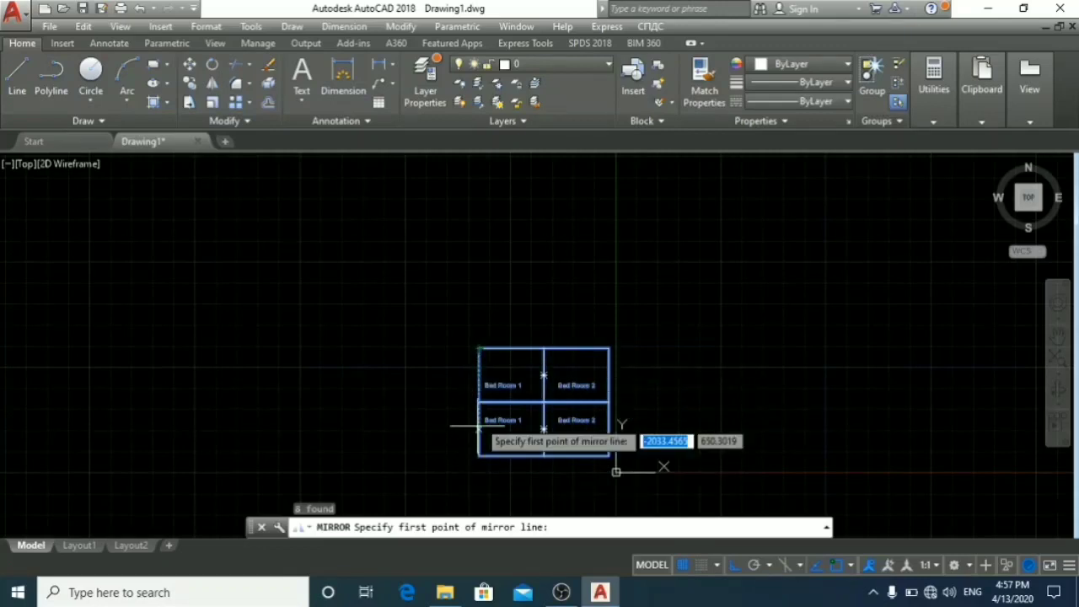
left_click(481, 349)
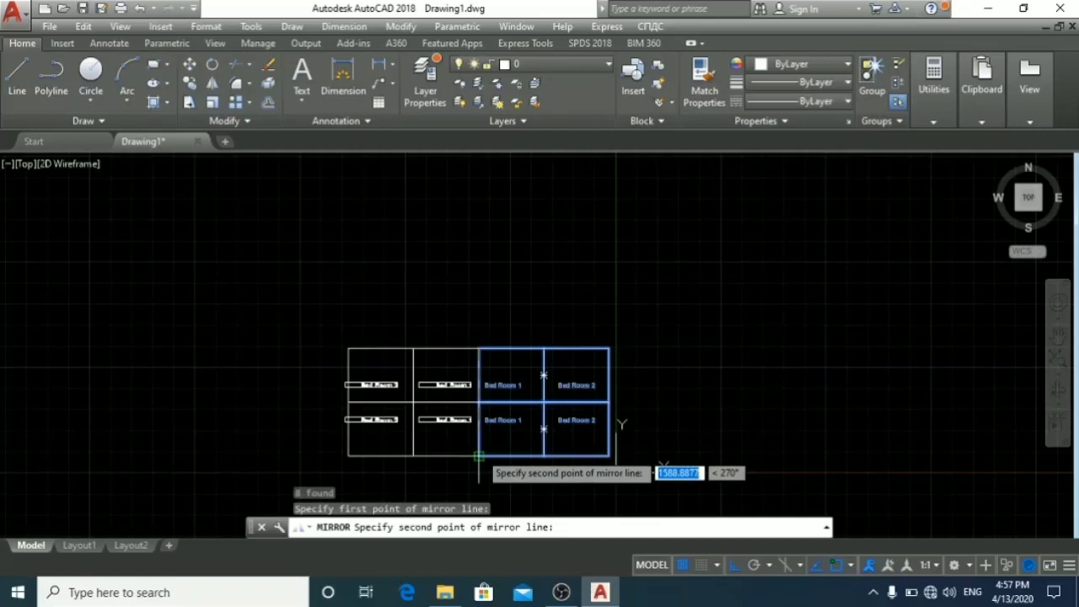
left_click(480, 453)
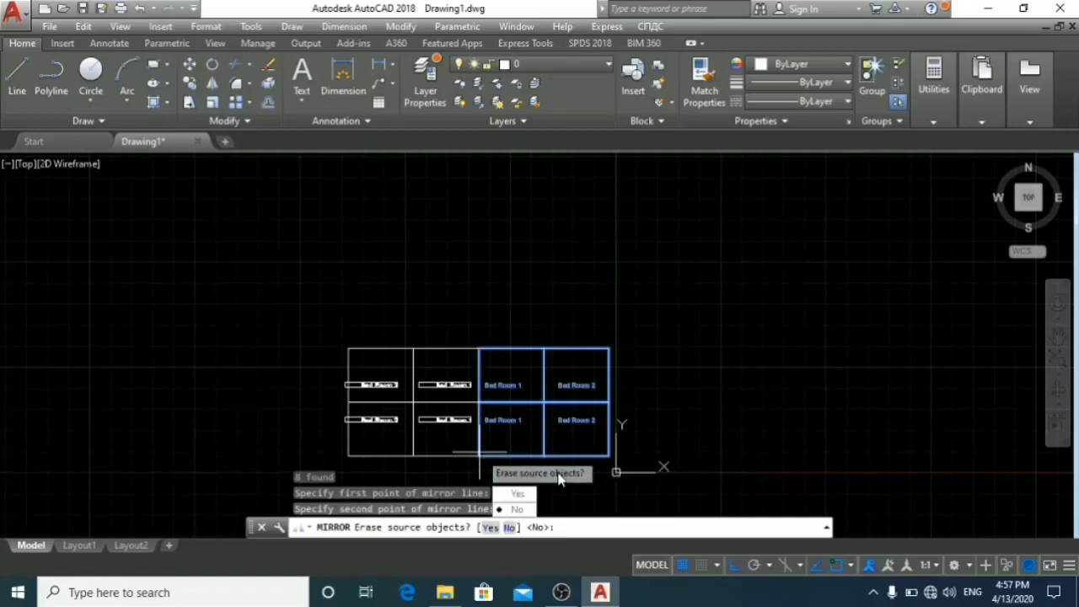
key("Return")
scroll(525, 449, "up", 4)
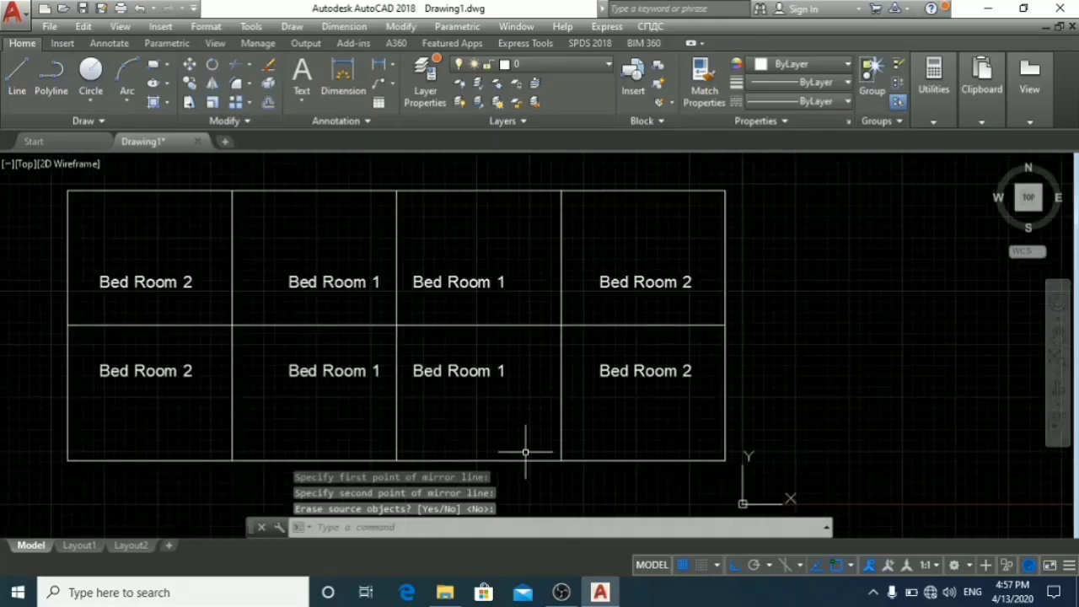
middle_click_drag(523, 421, 621, 430)
scroll(621, 433, "down", 4)
scroll(628, 432, "up", 2)
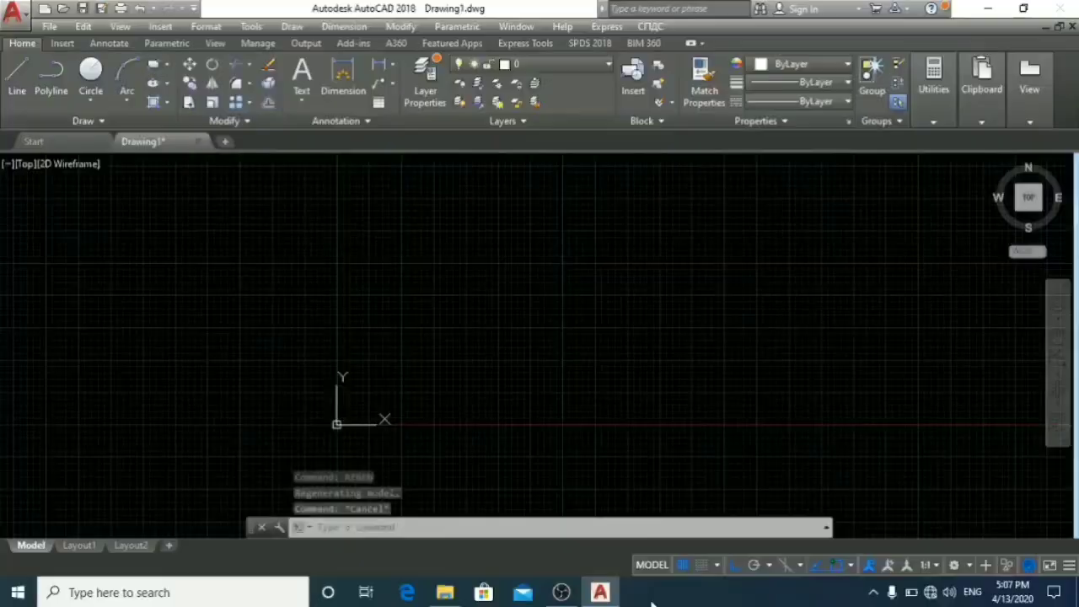
key("ctrl+q")
left_click(542, 328)
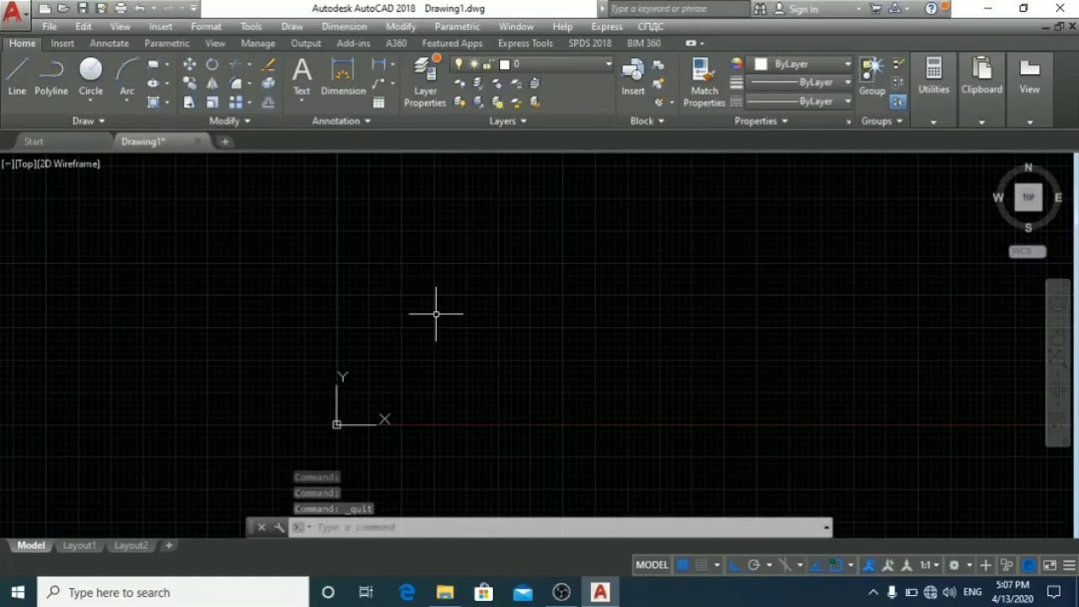
key("ctrl+q")
left_click(540, 327)
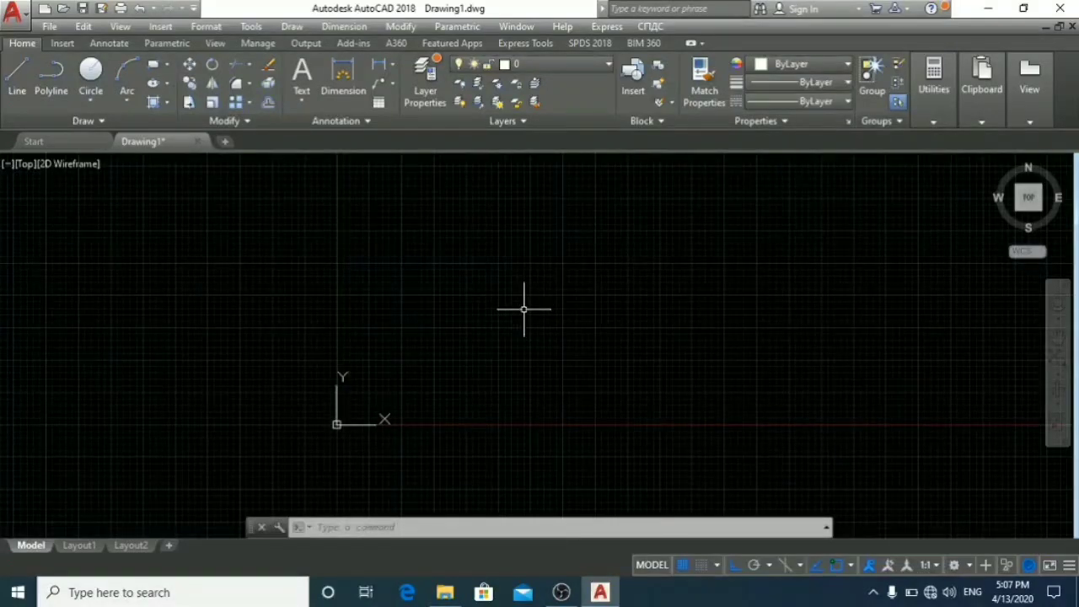
key("ctrl+q")
key("Escape")
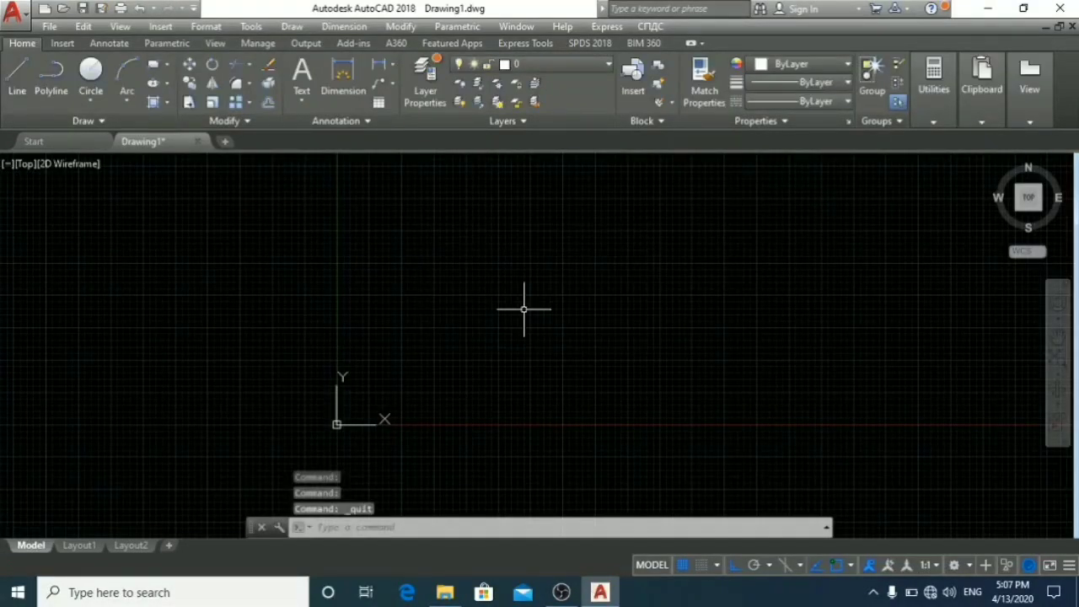
Start a new empty table with 5 columns of width 4 and 8 data rows with a row height of 4 lines
scroll(520, 339, "down", 2)
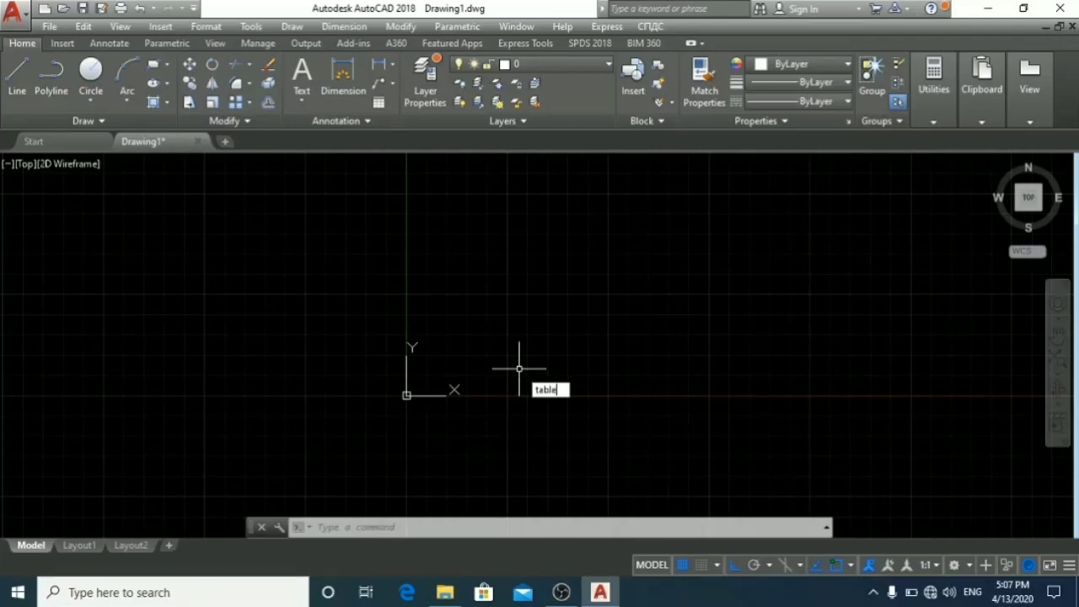
key("Return")
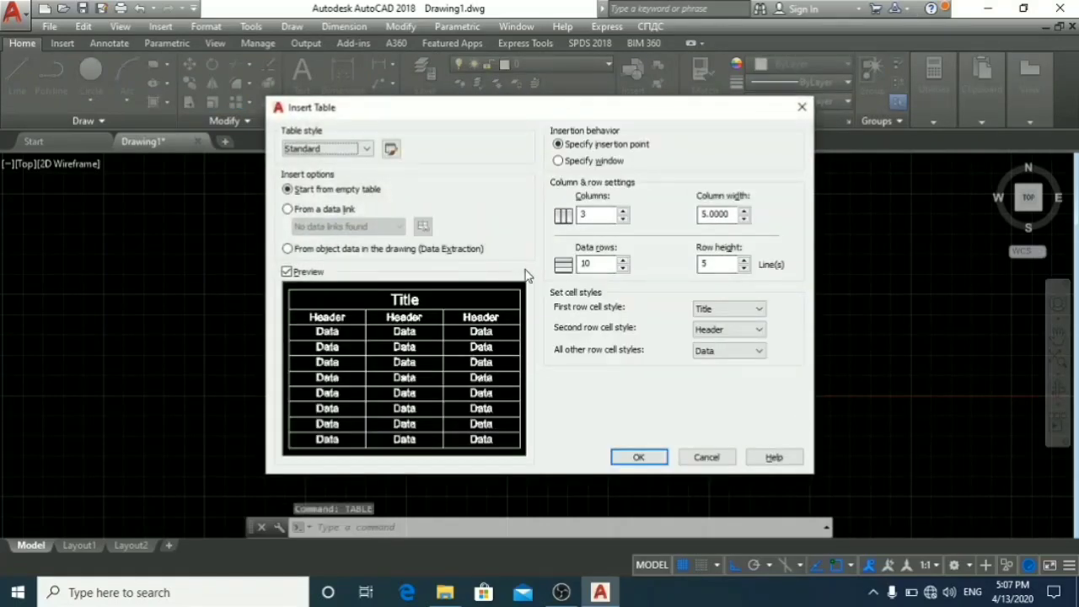
left_click(716, 264)
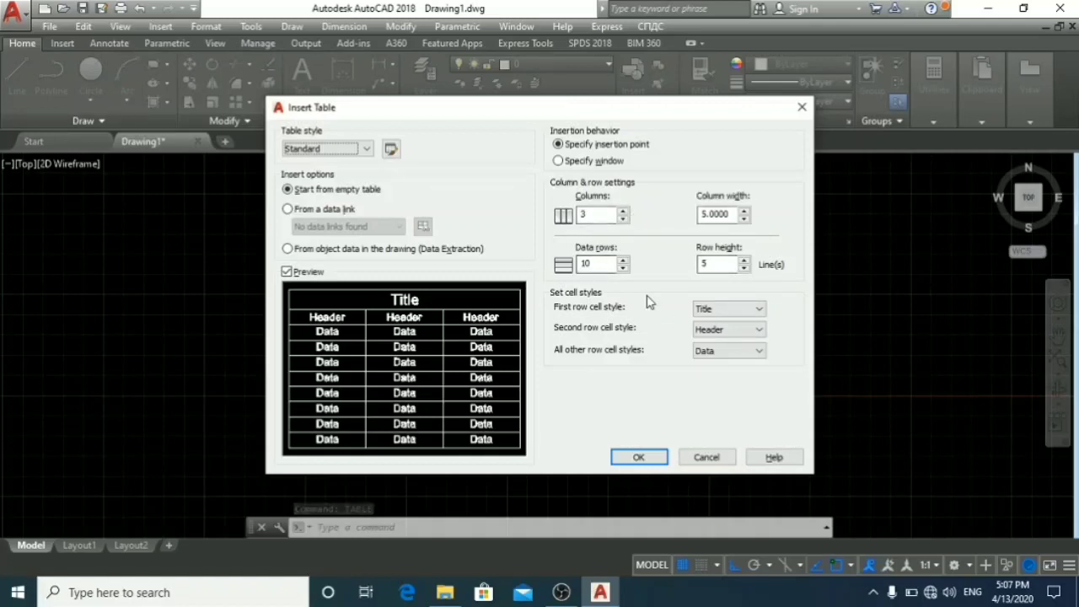
left_click(624, 216)
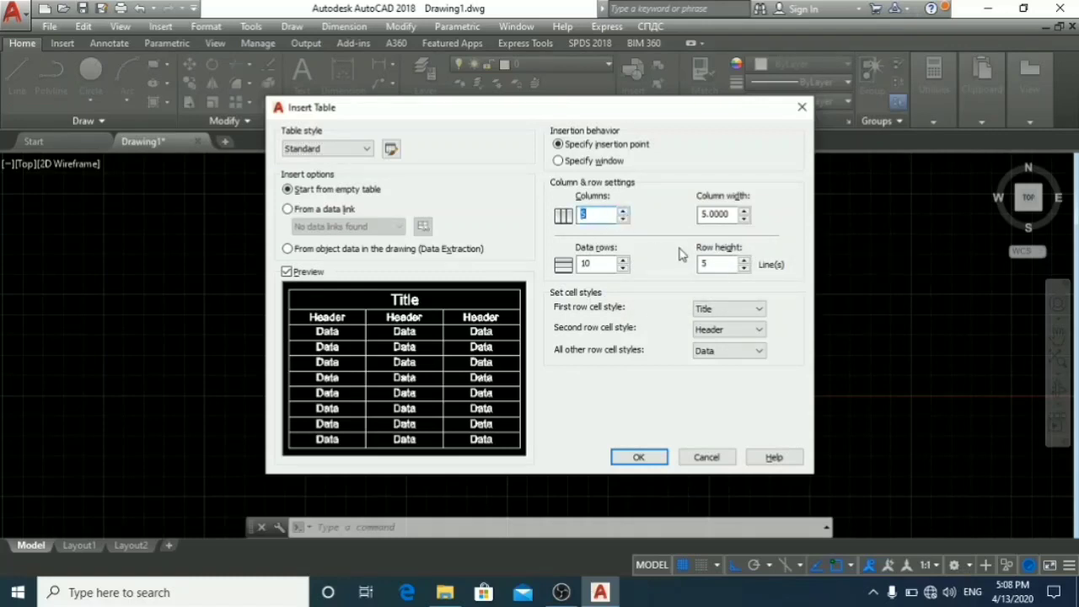
type("5")
left_click(745, 216)
left_click(744, 220)
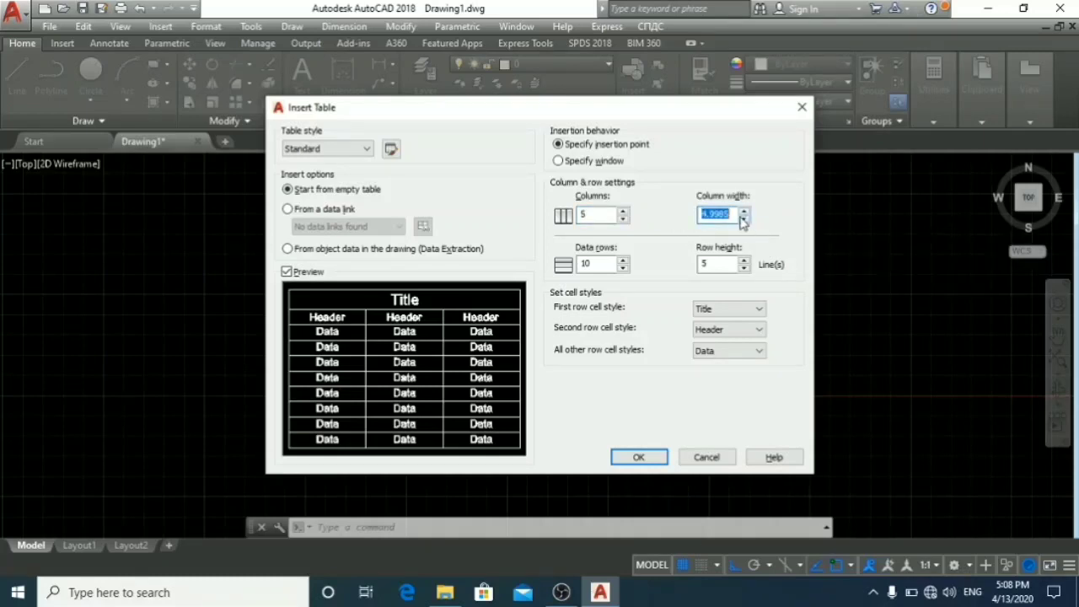
type("4")
double_click(603, 265)
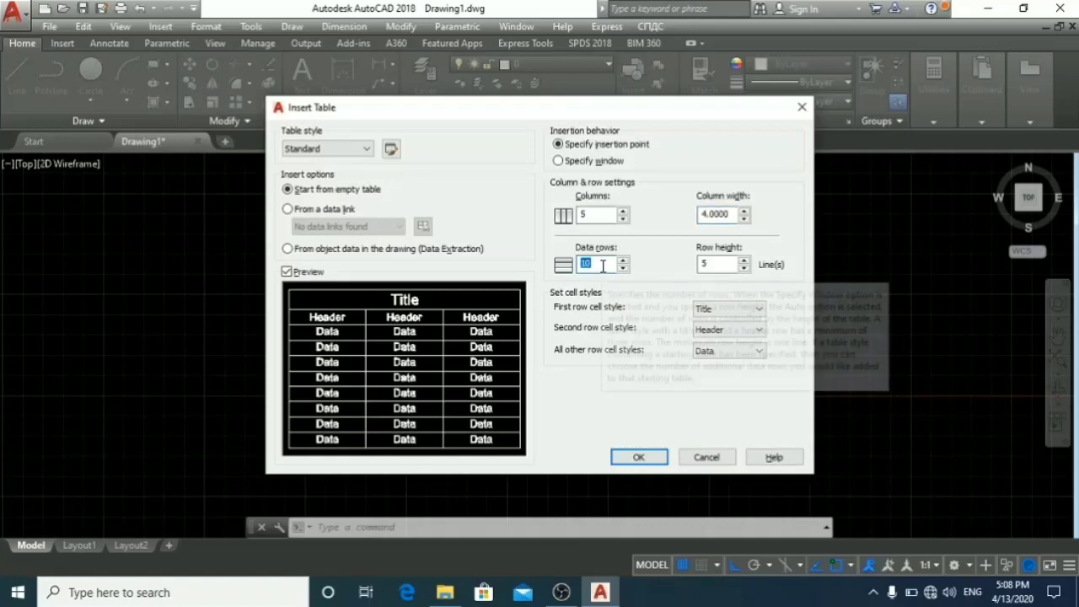
type("8")
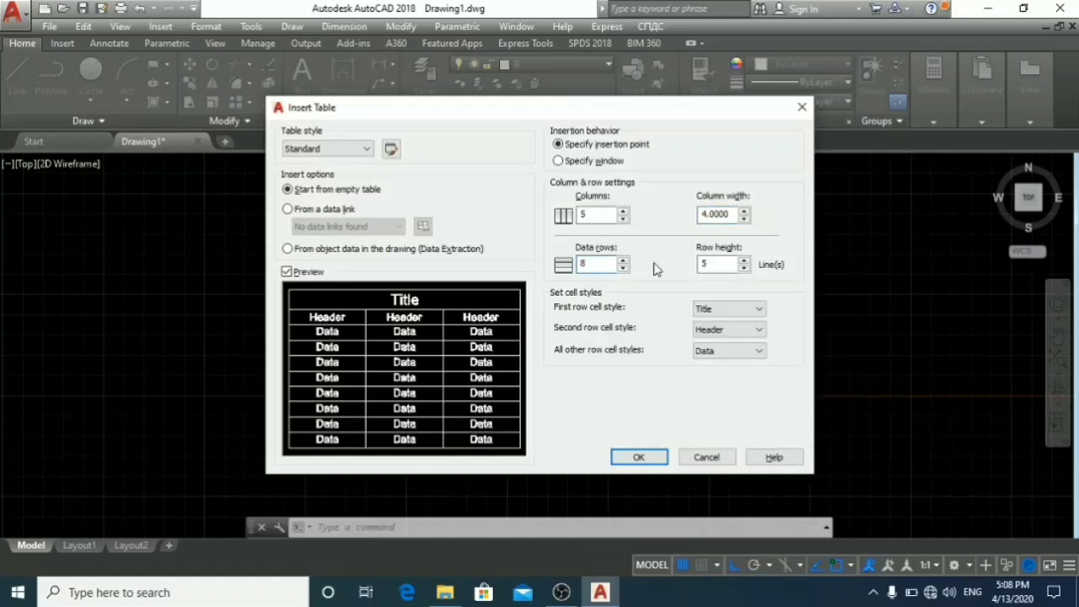
type("4")
Use the Title style for the table's first row and place the table to the upper right of the origin, leaving its cells empty
left_click(718, 309)
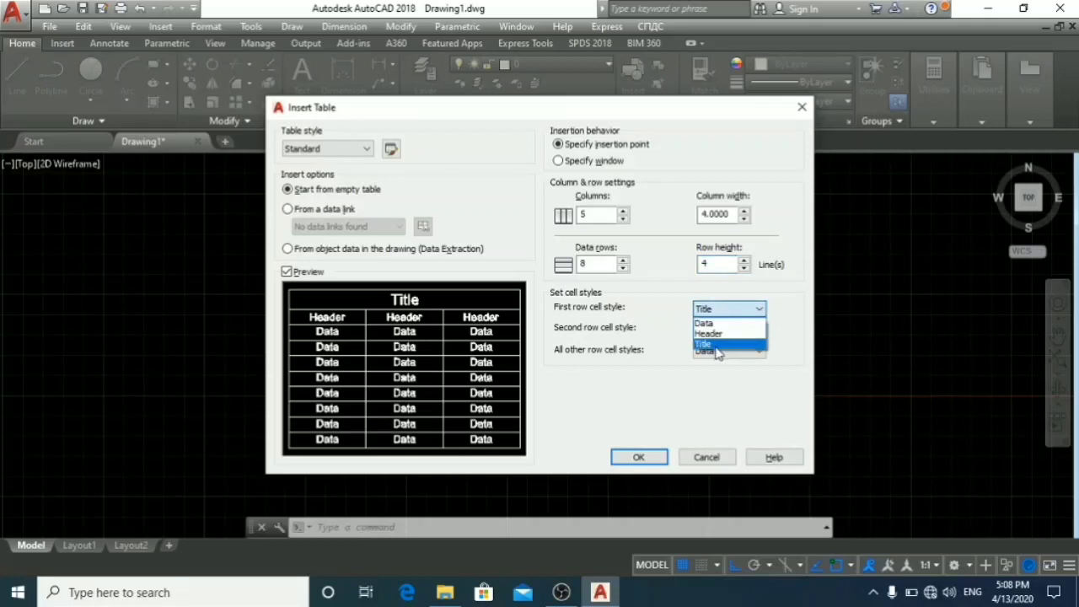
left_click(714, 346)
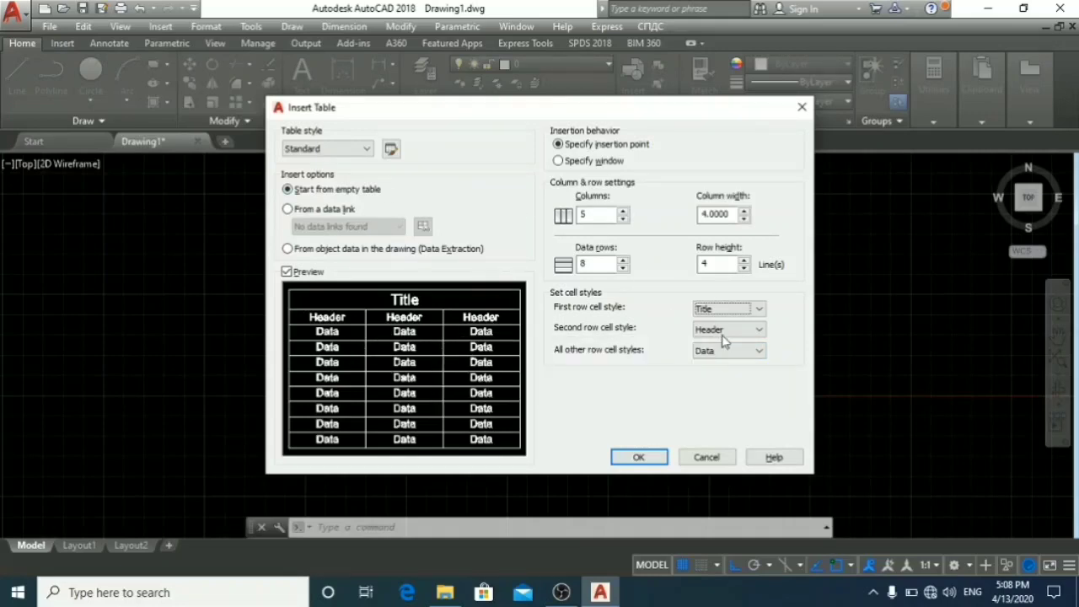
left_click(638, 456)
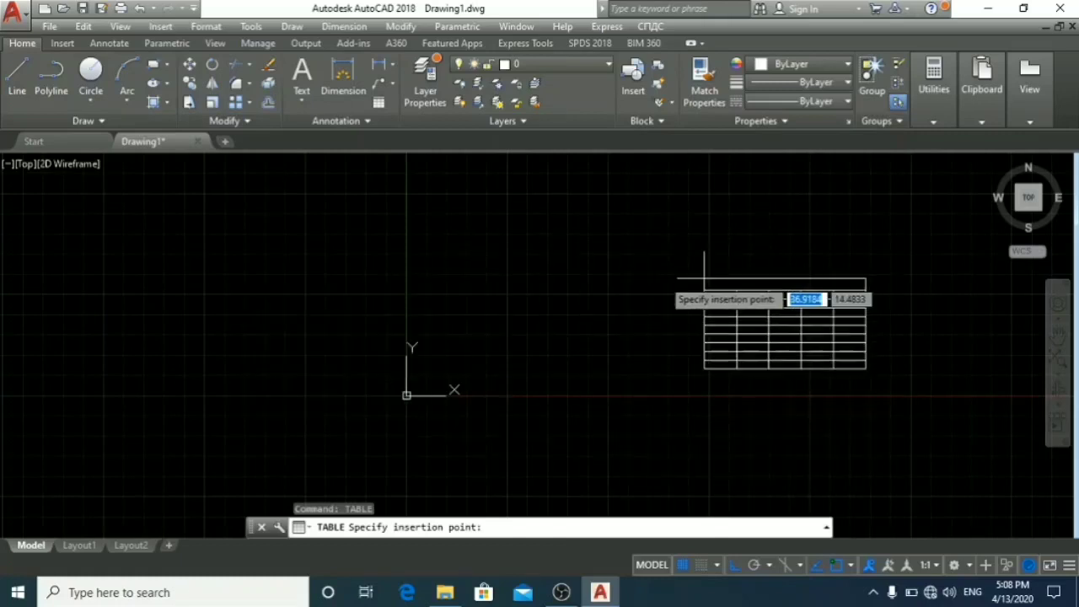
left_click(497, 294)
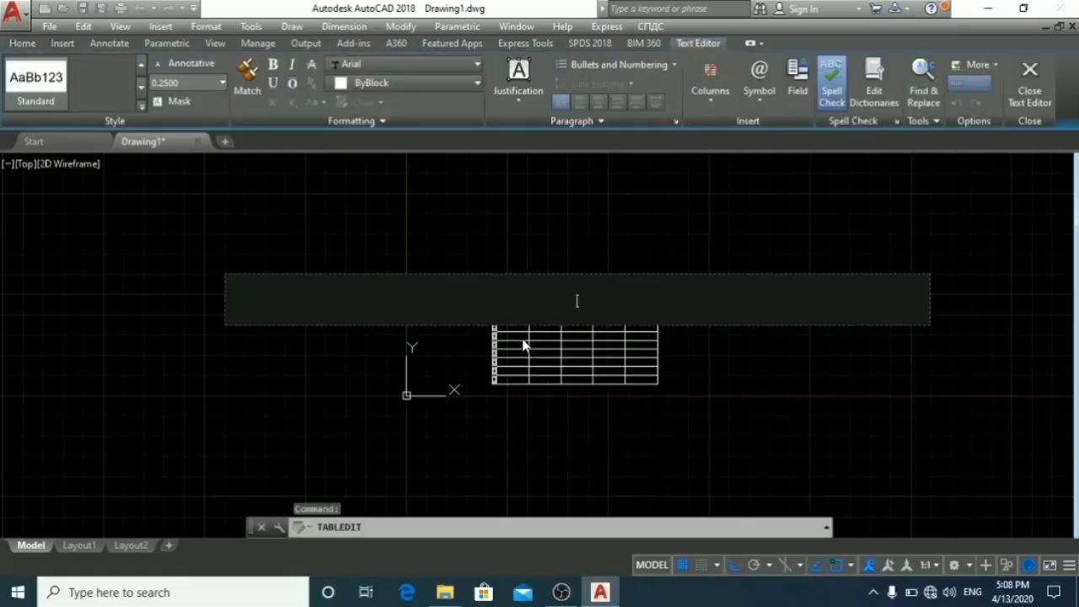
key("Escape")
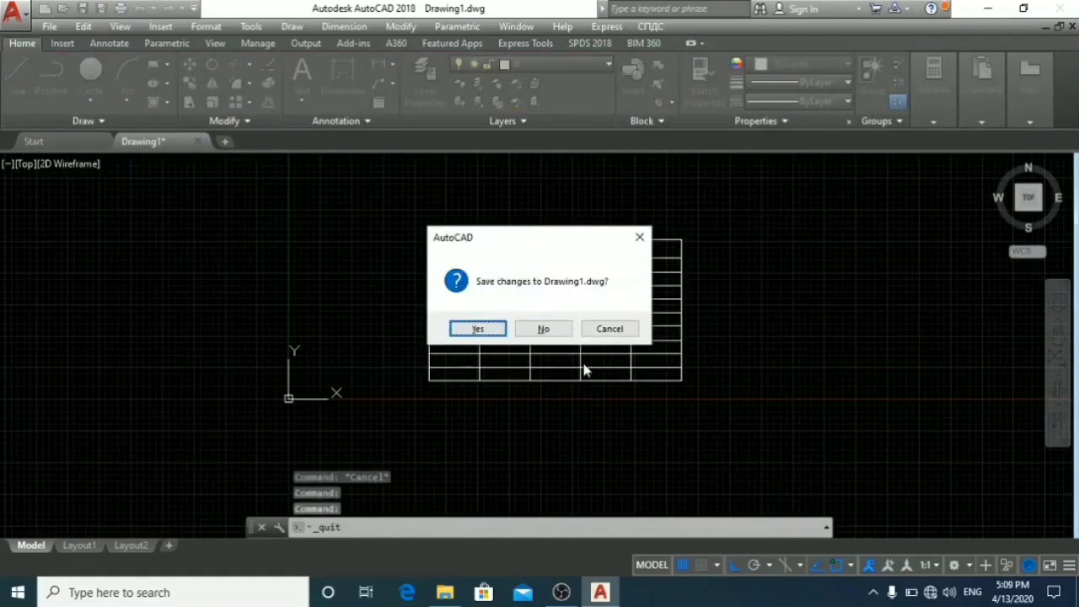
key("Escape")
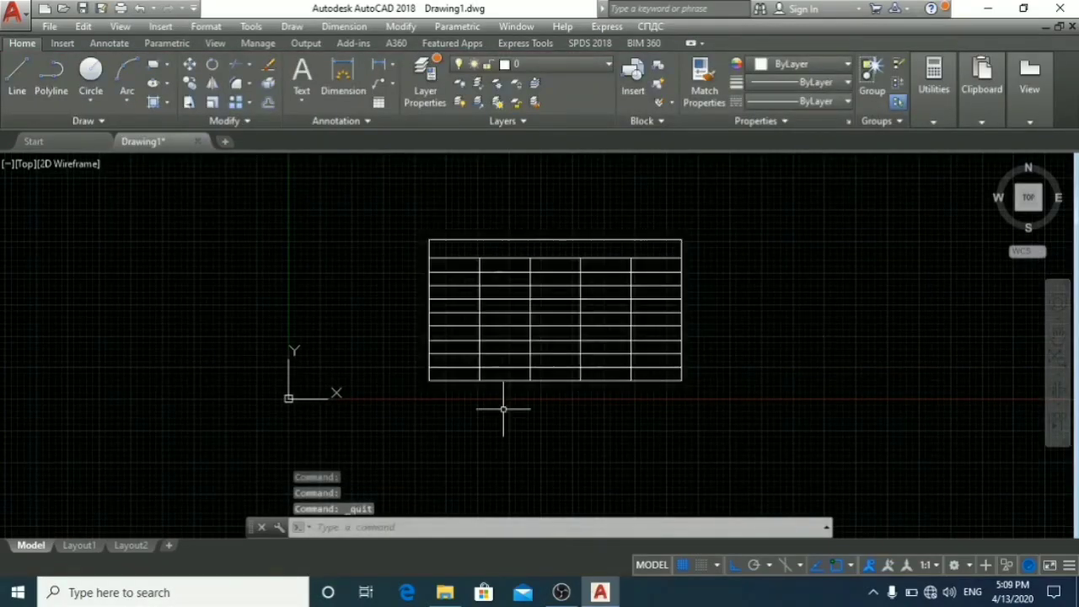
Enter "Steel Table" in the table's title row
middle_click_drag(542, 289, 564, 358)
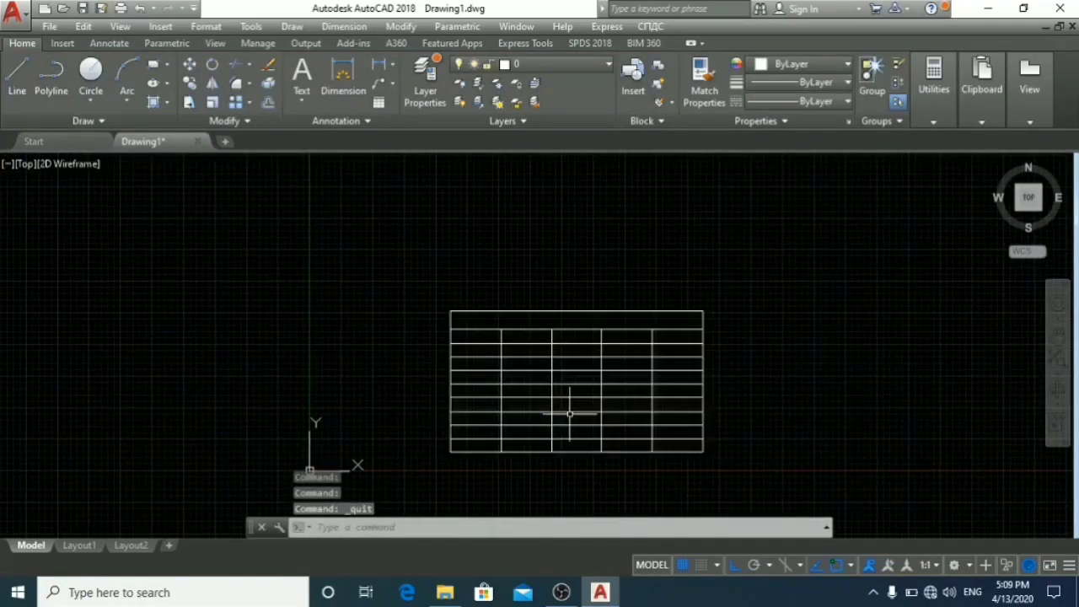
scroll(571, 414, "up", 2)
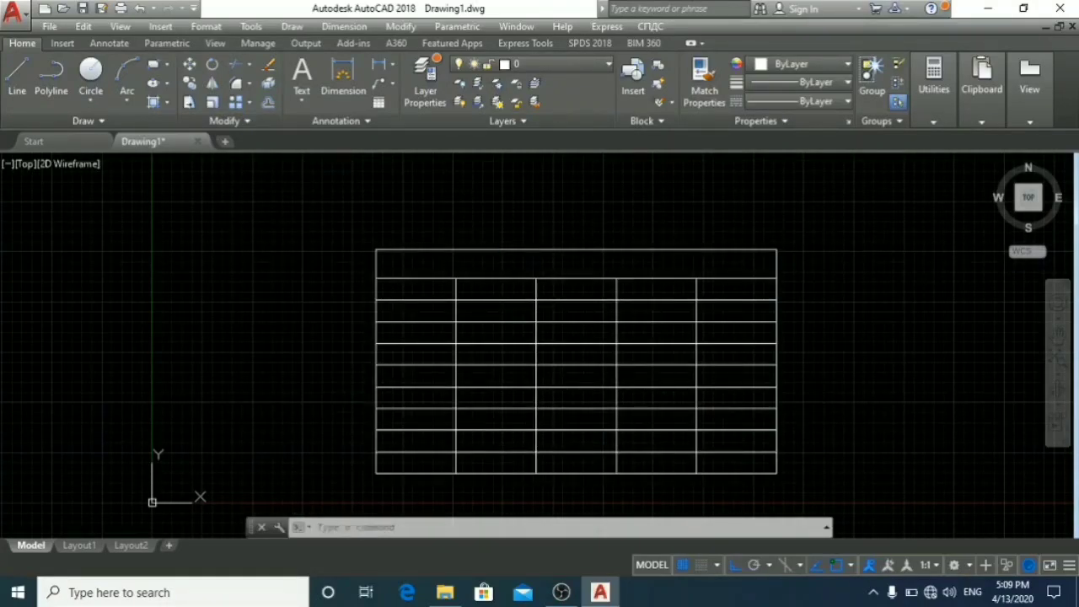
double_click(484, 264)
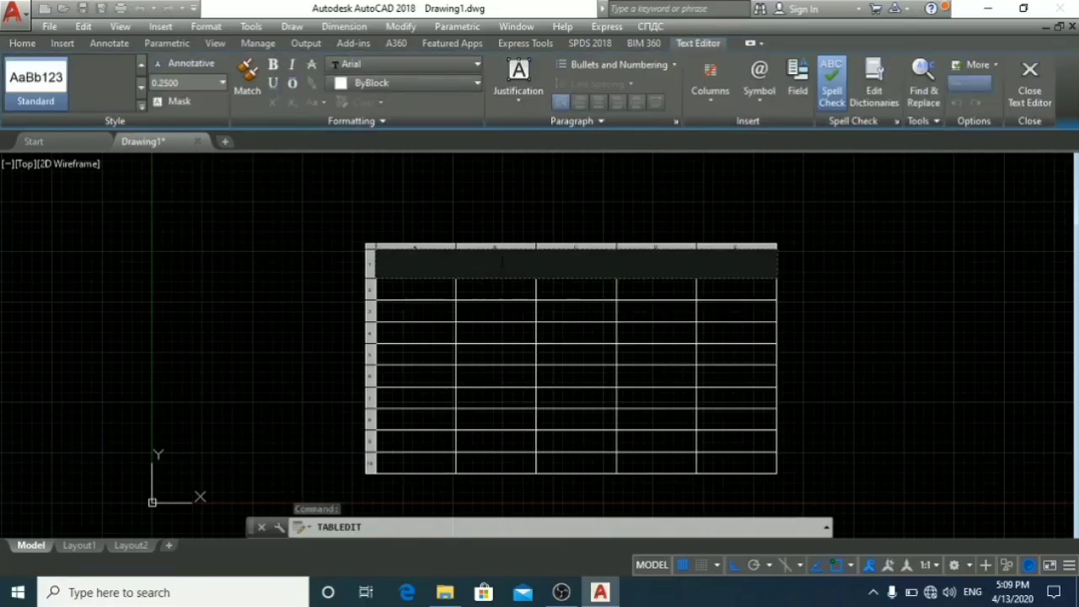
type("Steel Tabl")
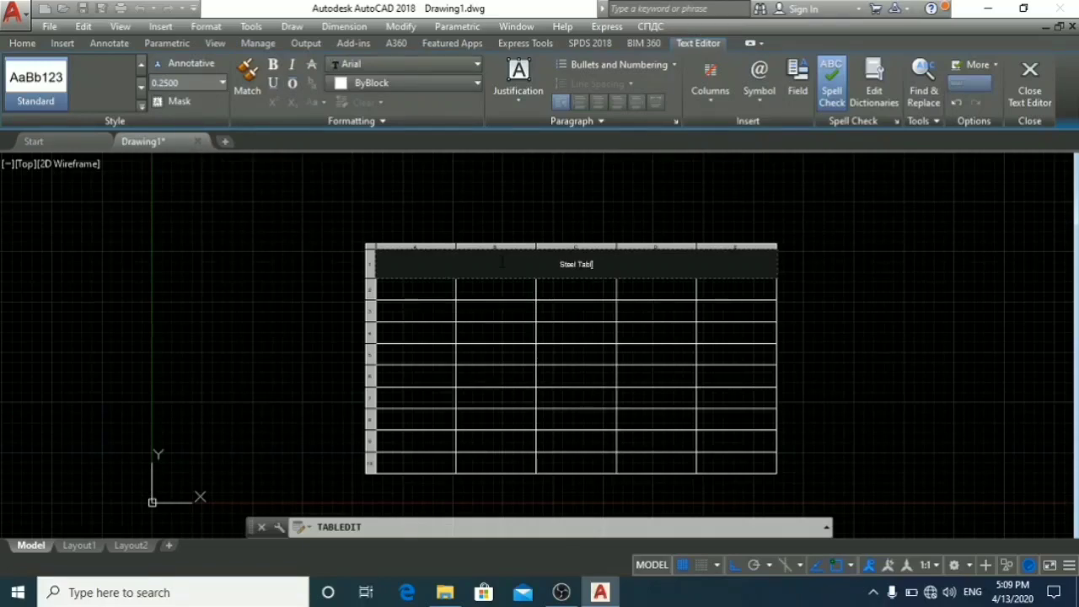
left_click(901, 293)
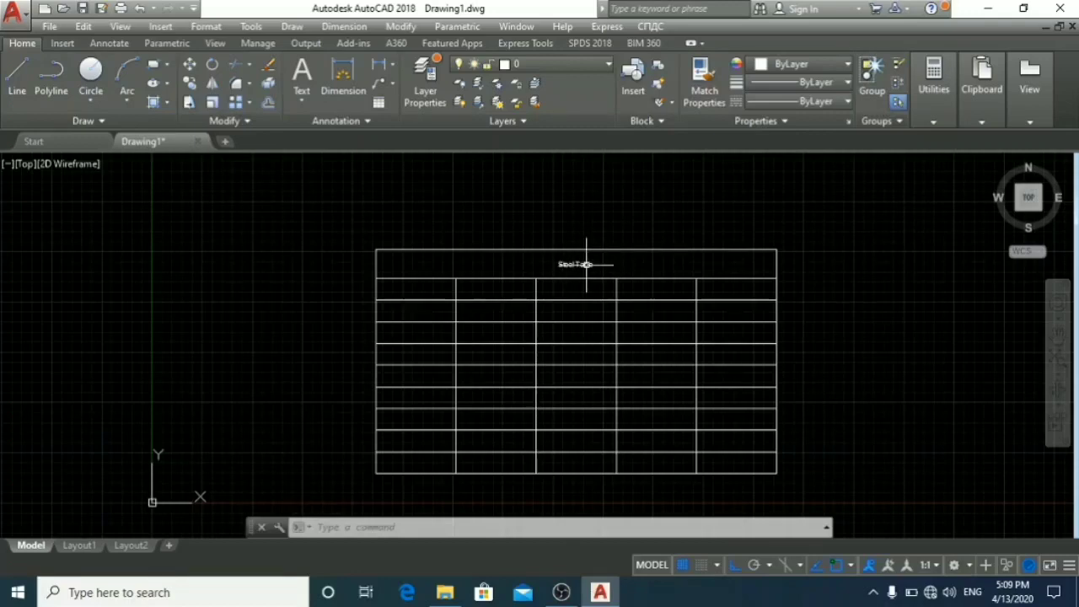
Try to enlarge the "Steel Table" title by setting its text height to 193.0509
double_click(587, 263)
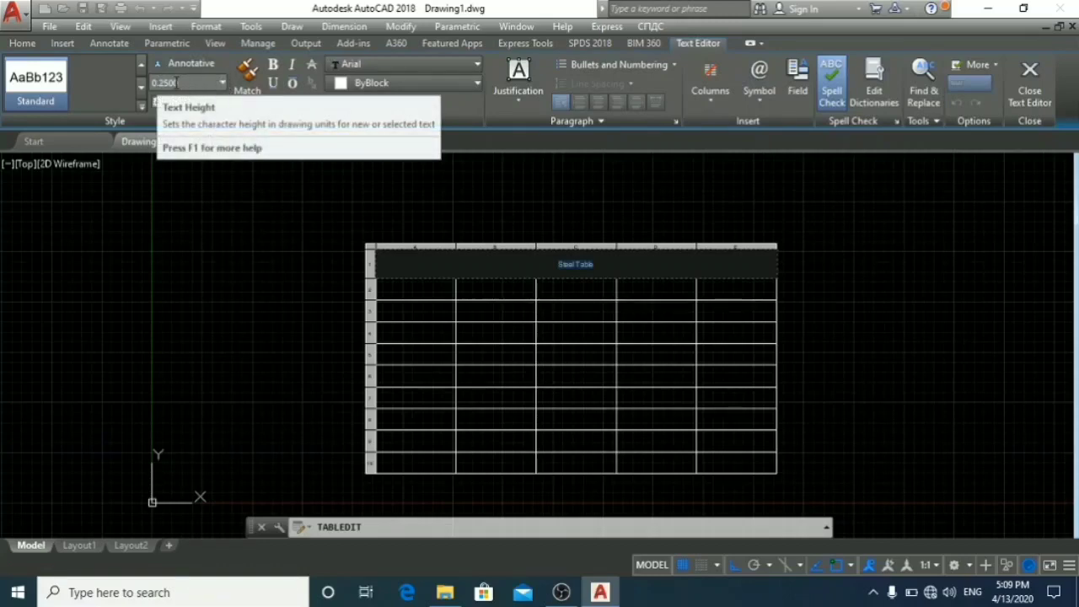
left_click(178, 82)
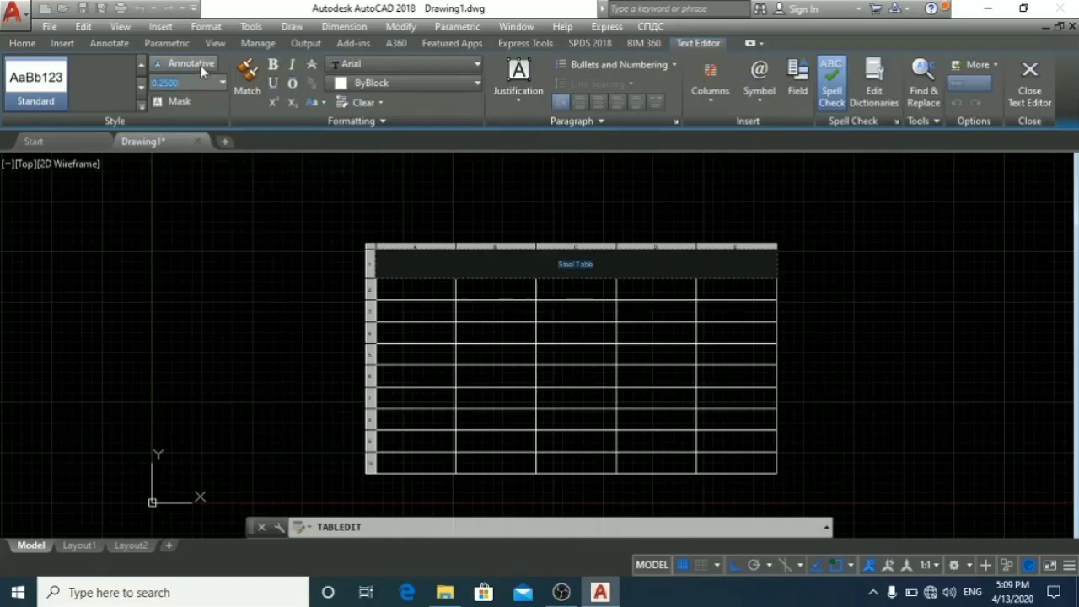
type("1")
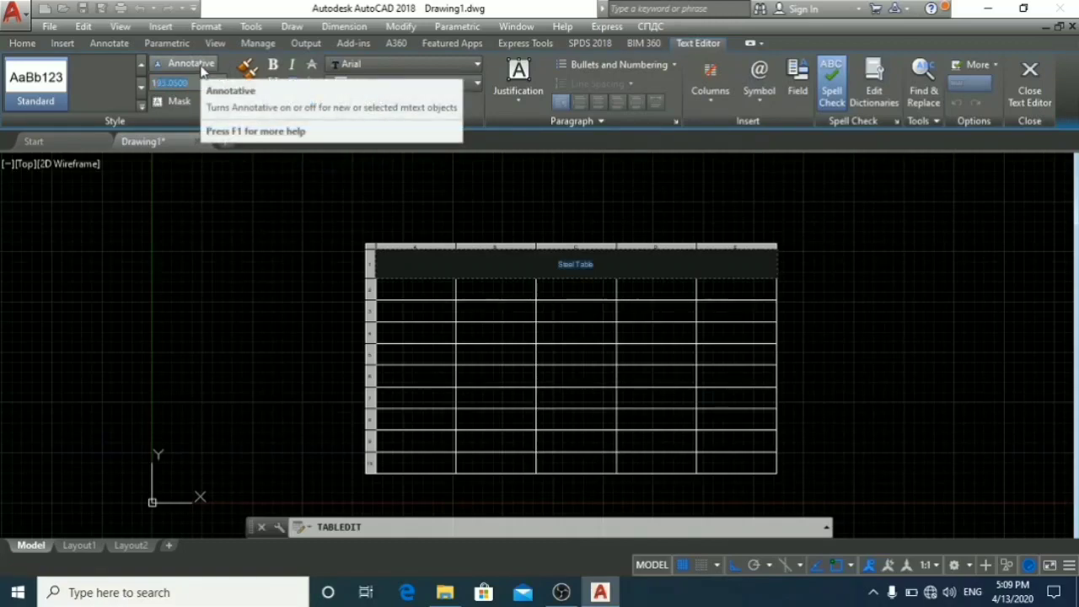
key("Return")
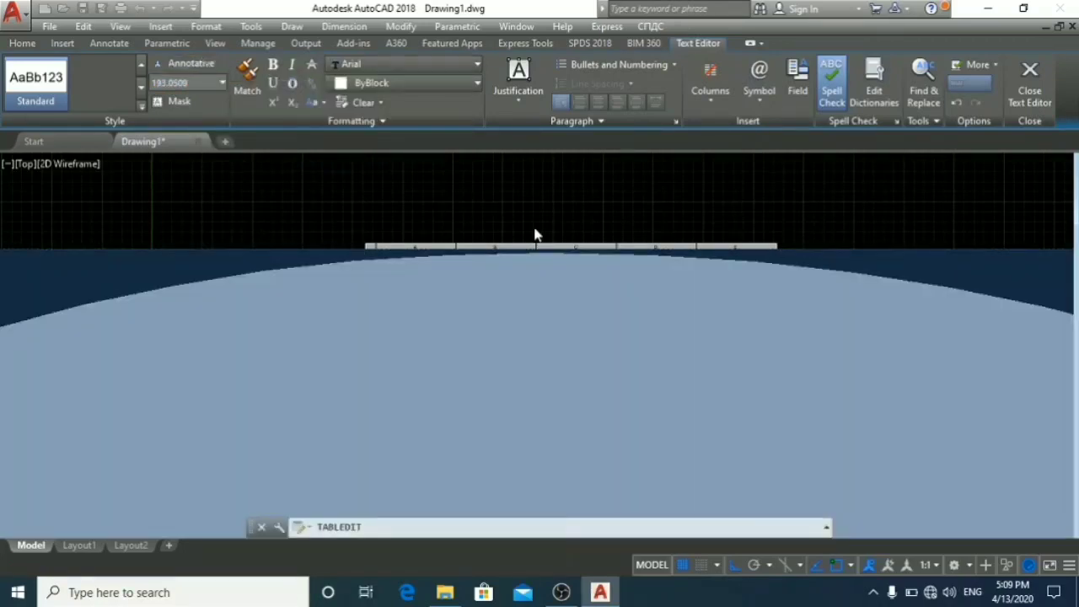
scroll(691, 328, "down", 3)
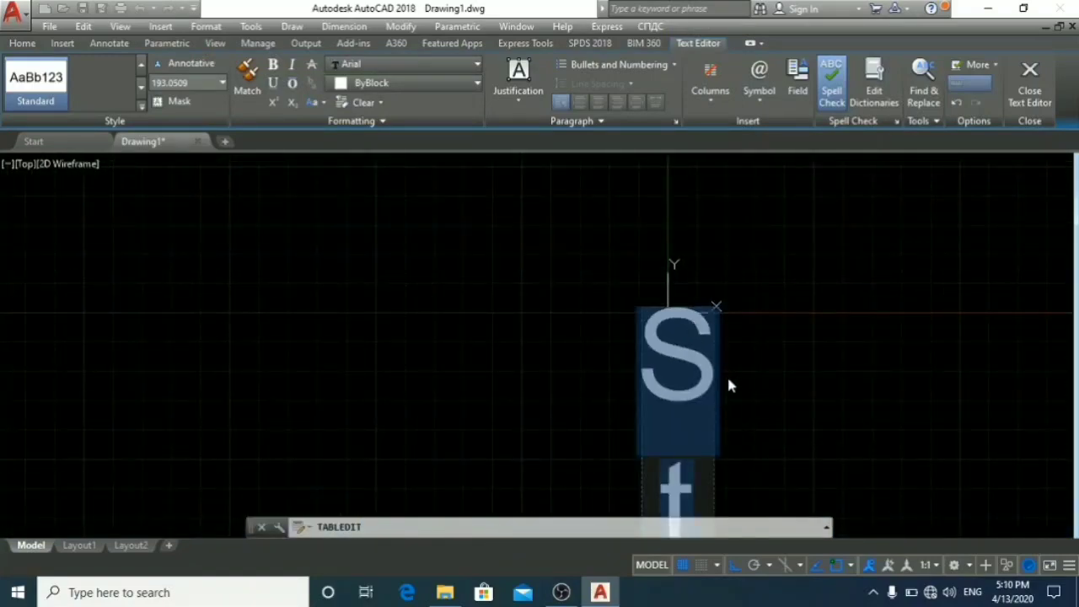
Undo the title's text height change and leave the table cell editing
key("ctrl+z")
scroll(684, 320, "up", 12)
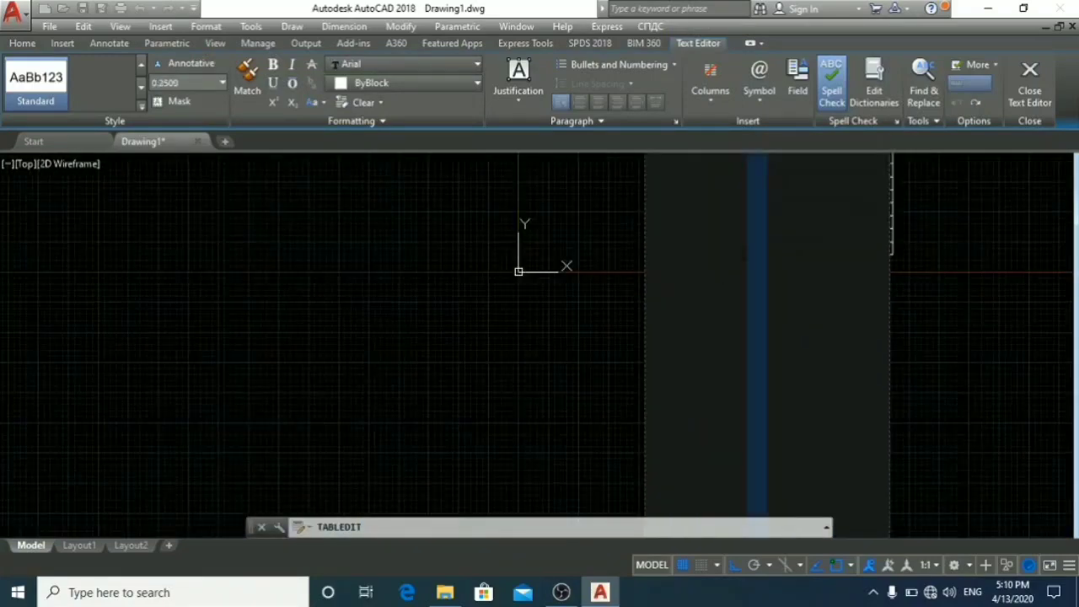
scroll(748, 261, "down", 4)
left_click(886, 308)
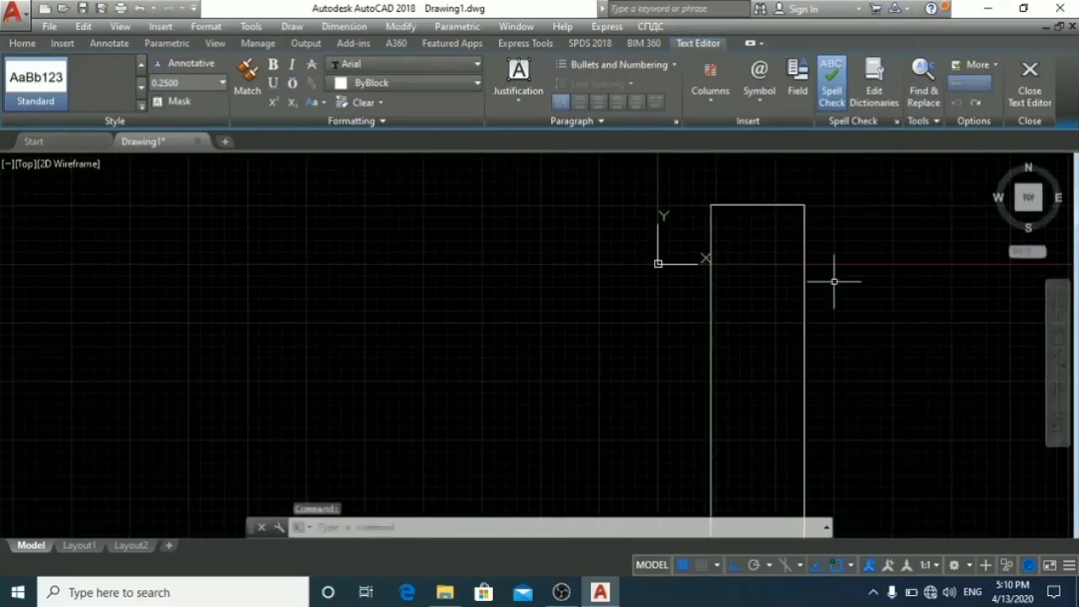
key("ctrl+z")
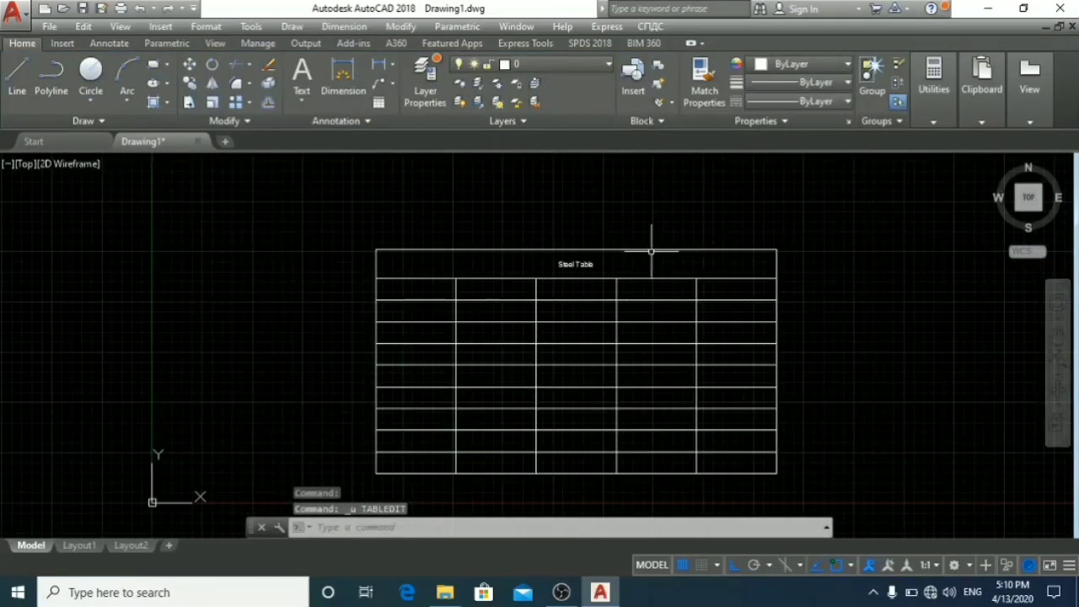
Set the text height of the table's "Steel Table" title to 0.5
double_click(581, 263)
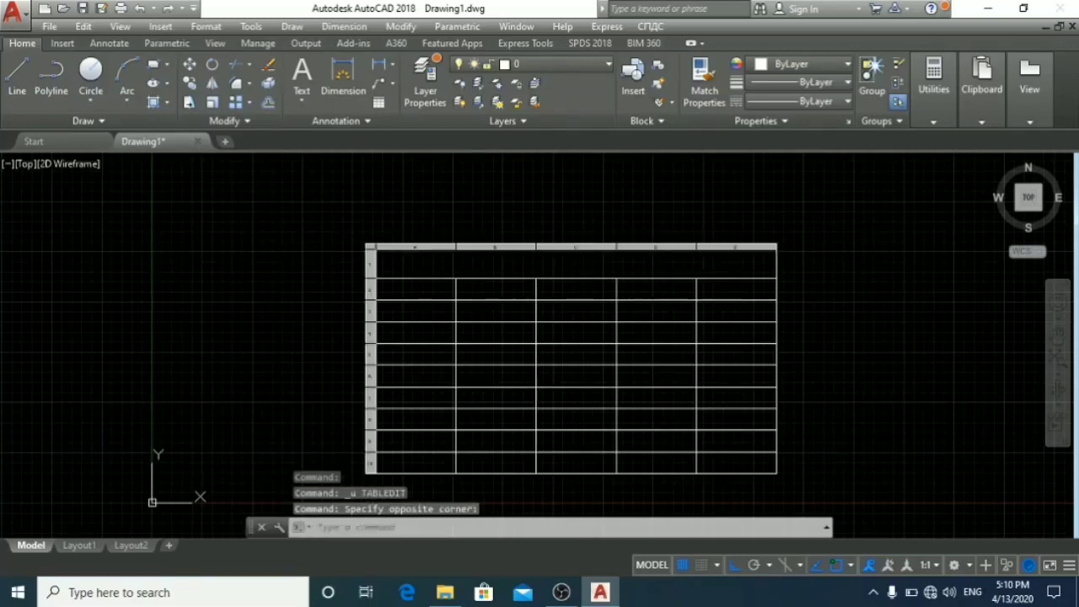
triple_click(582, 268)
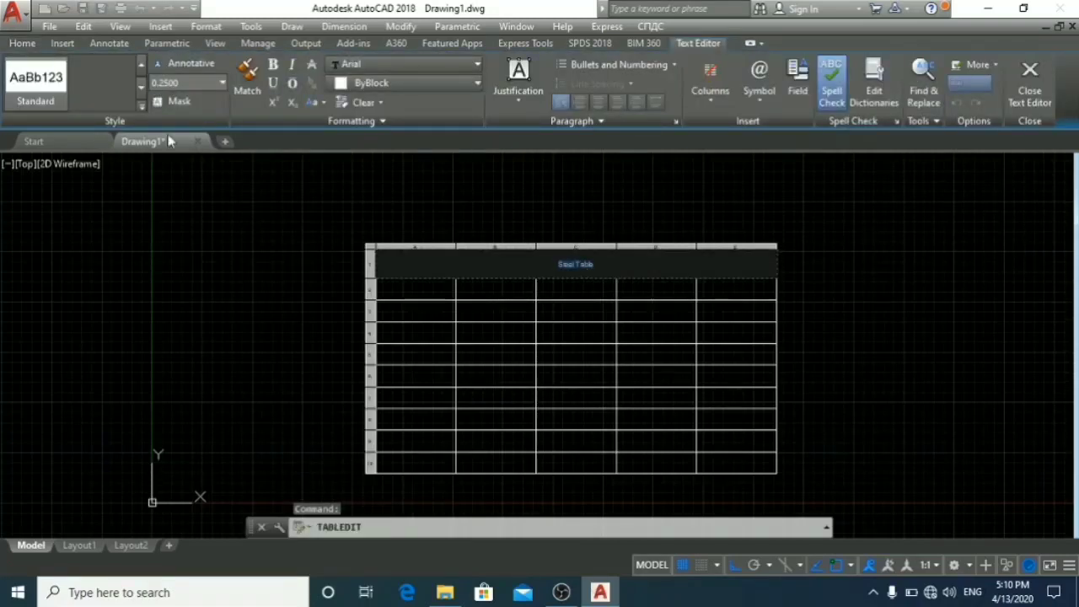
left_click(184, 83)
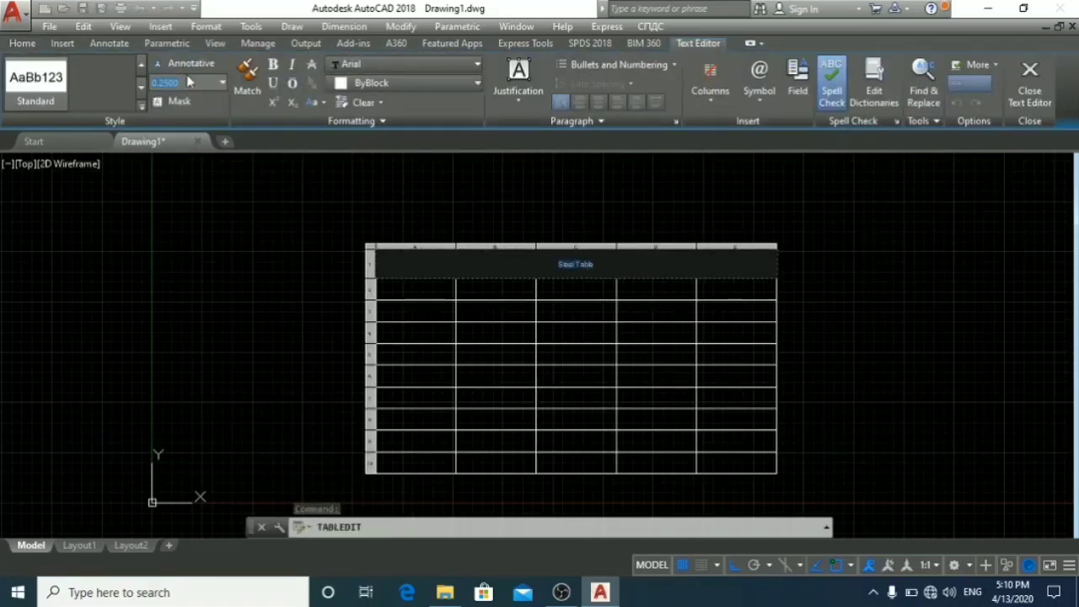
type("0")
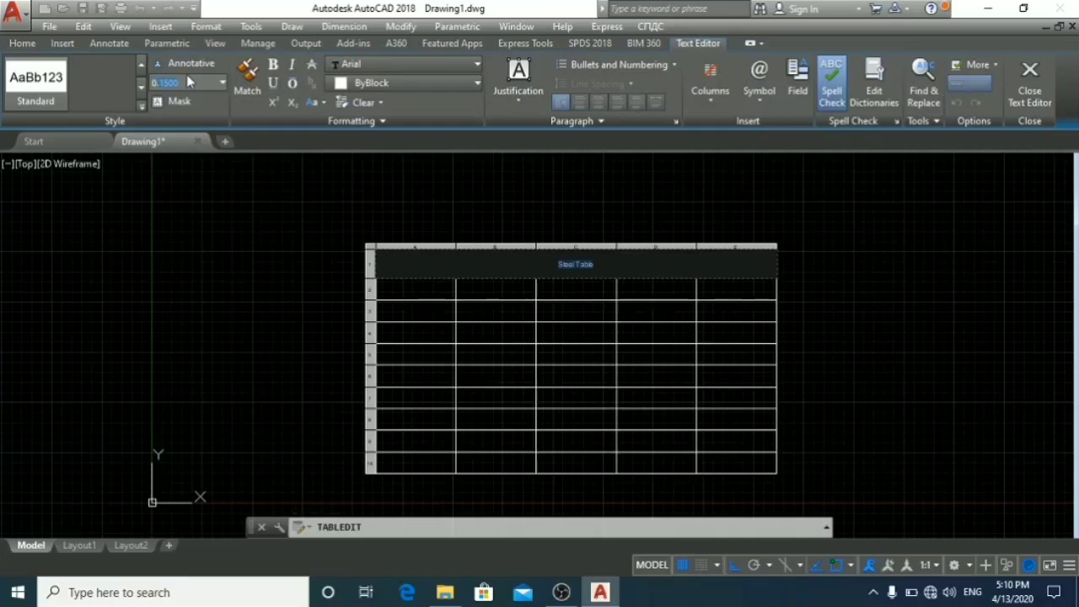
key("Return")
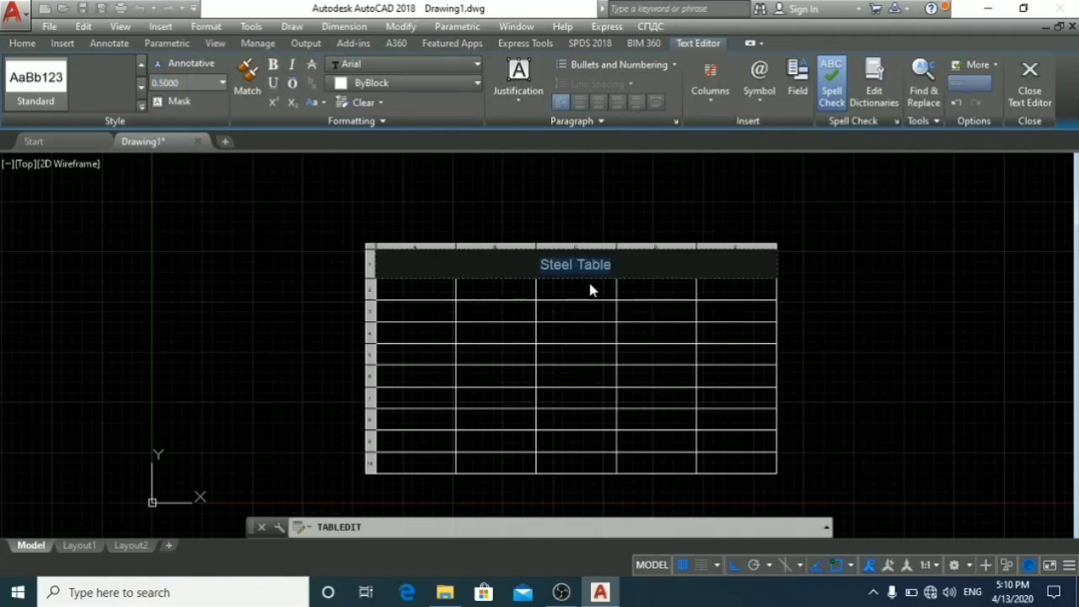
Change the "Steel Table" title's font to Bahnschrift Condensed and finish editing the cell
left_click(406, 64)
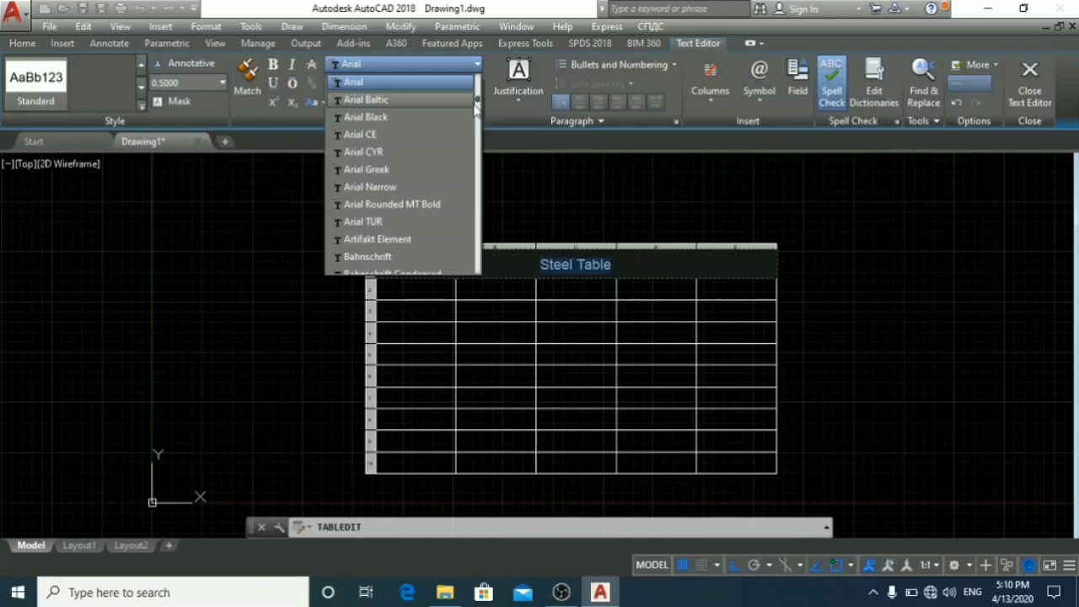
scroll(448, 149, "down", 8)
scroll(436, 198, "up", 8)
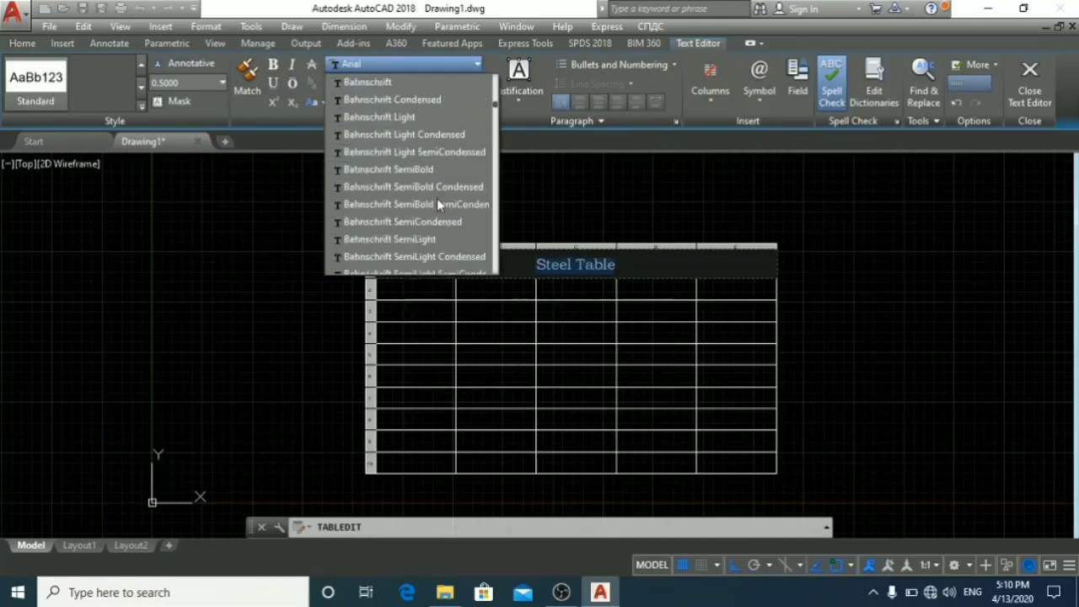
left_click(417, 187)
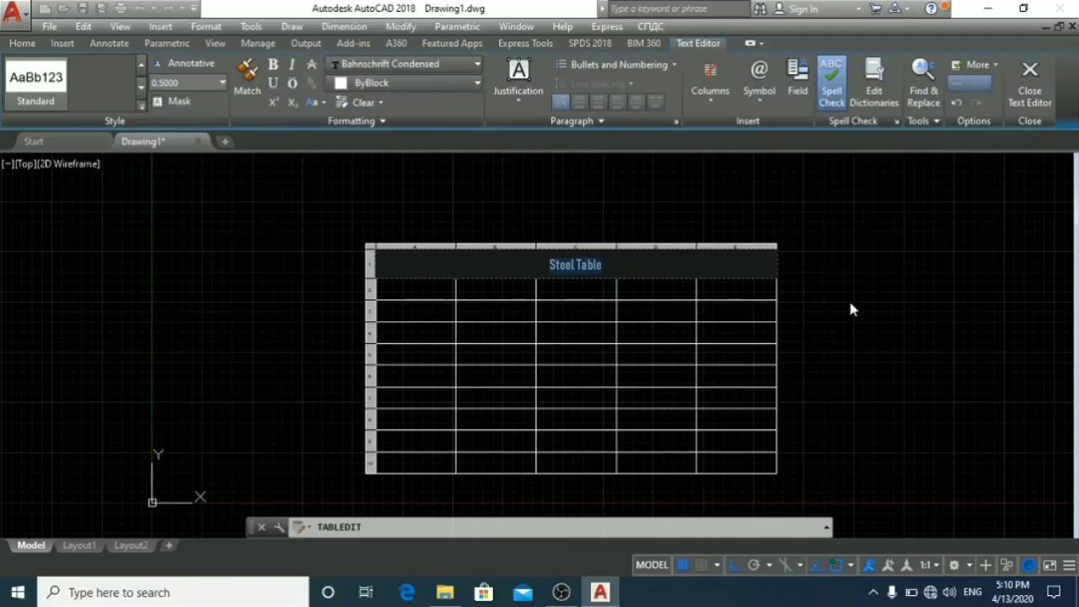
left_click(1035, 420)
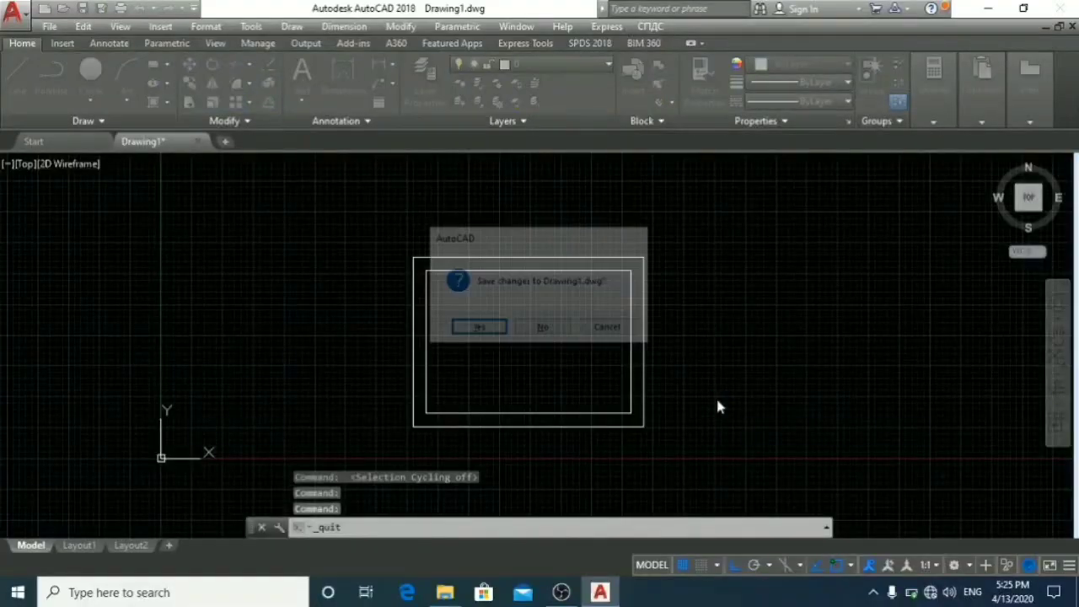
Start a Hatch for the nested rectangles and browse the available hatch patterns
key("Escape")
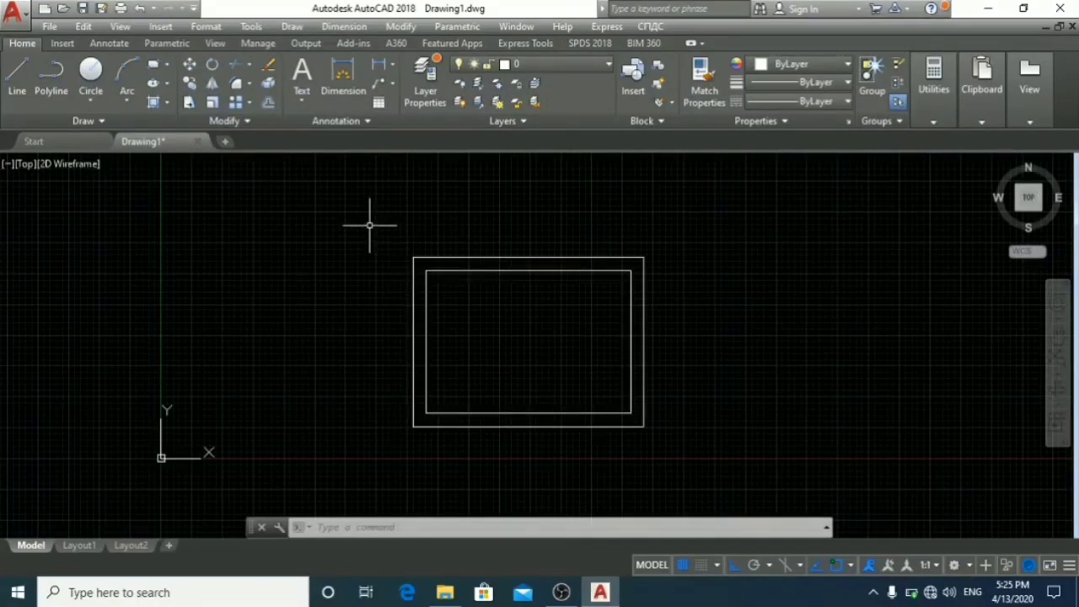
scroll(532, 343, "up", 2)
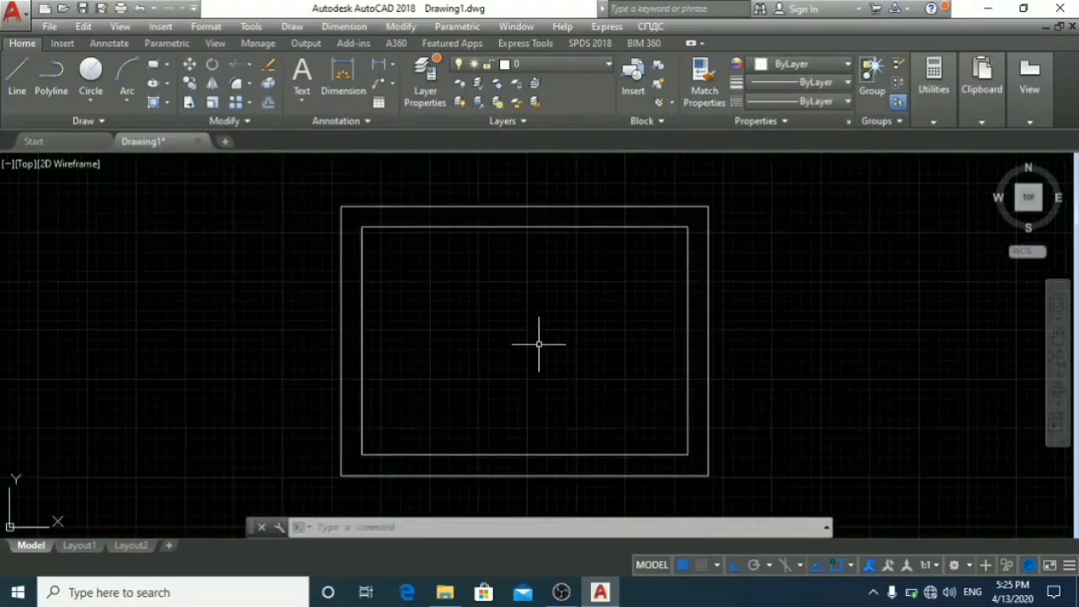
type("hatch")
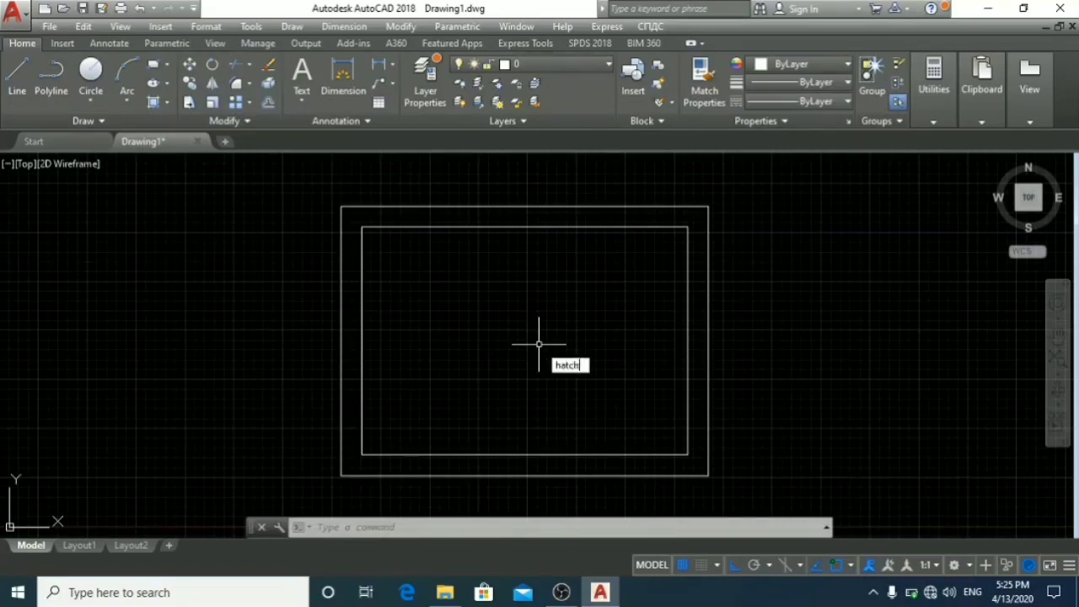
key("Return")
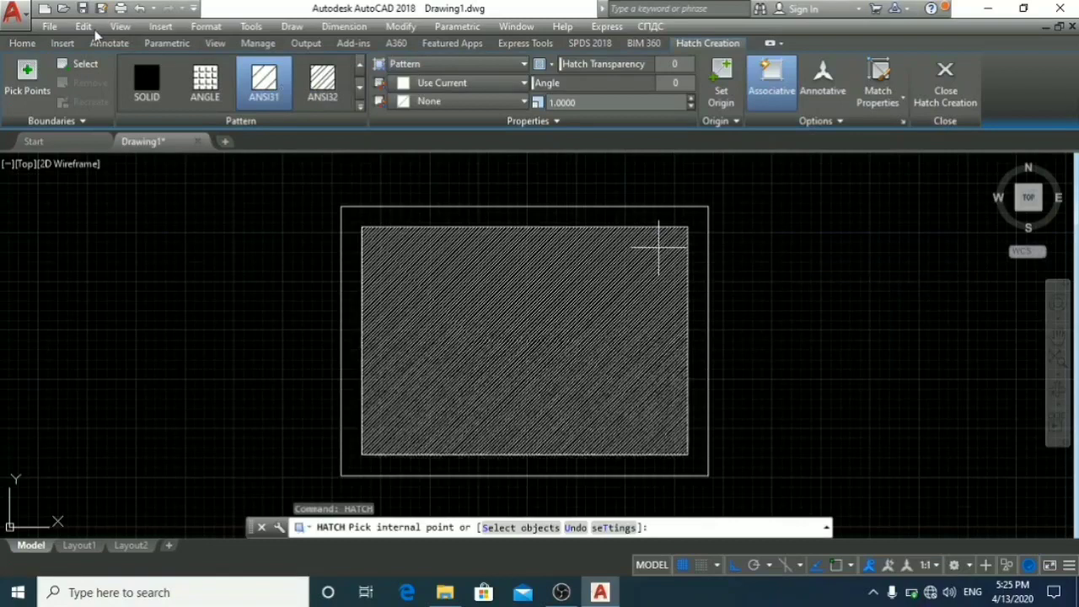
left_click(360, 106)
scroll(351, 167, "down", 6)
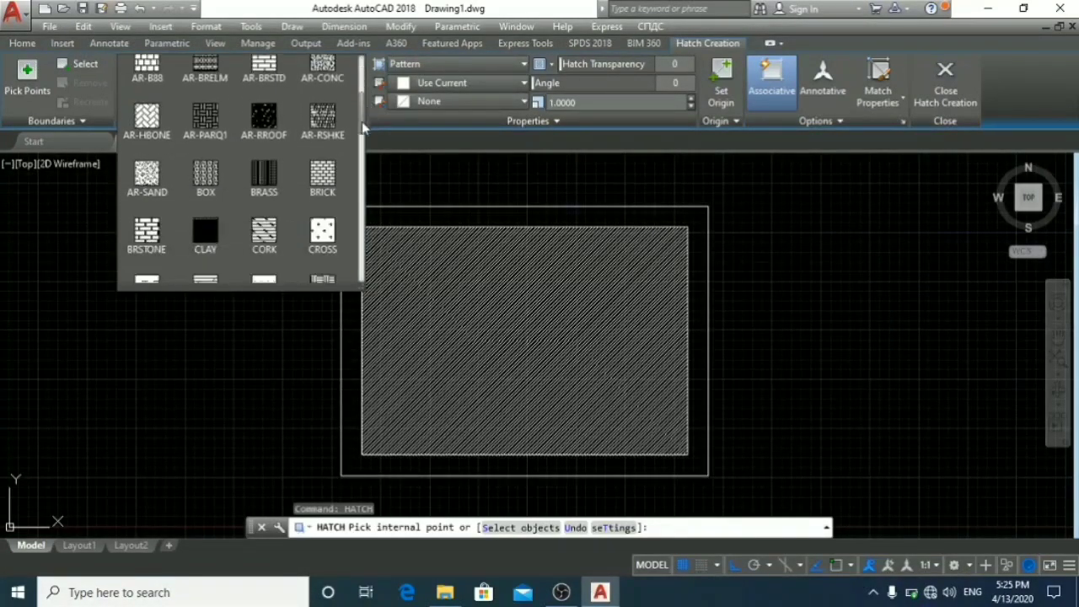
scroll(350, 168, "down", 3)
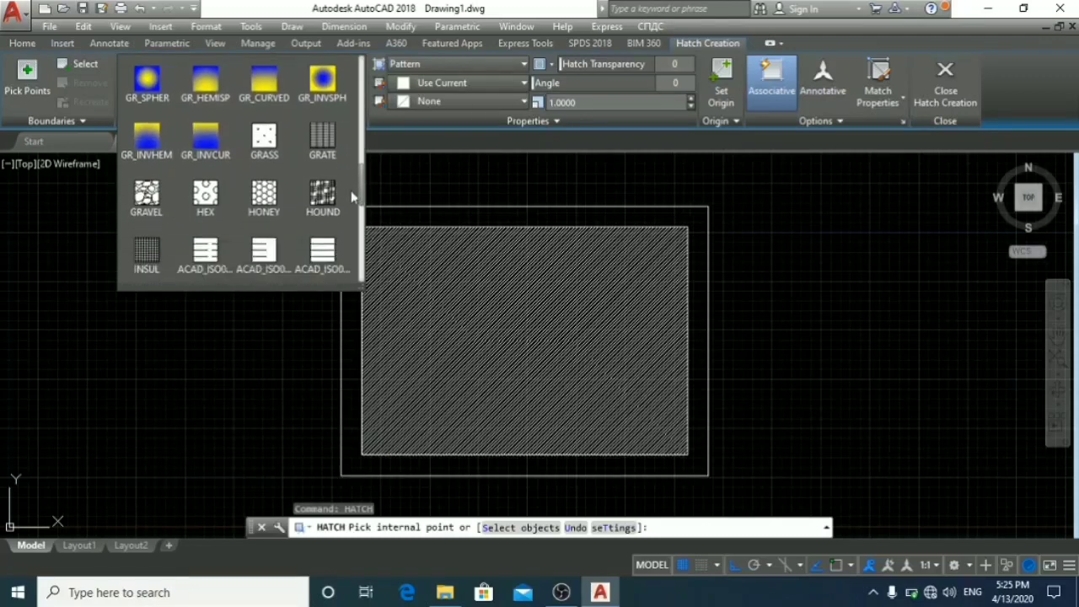
scroll(356, 169, "up", 9)
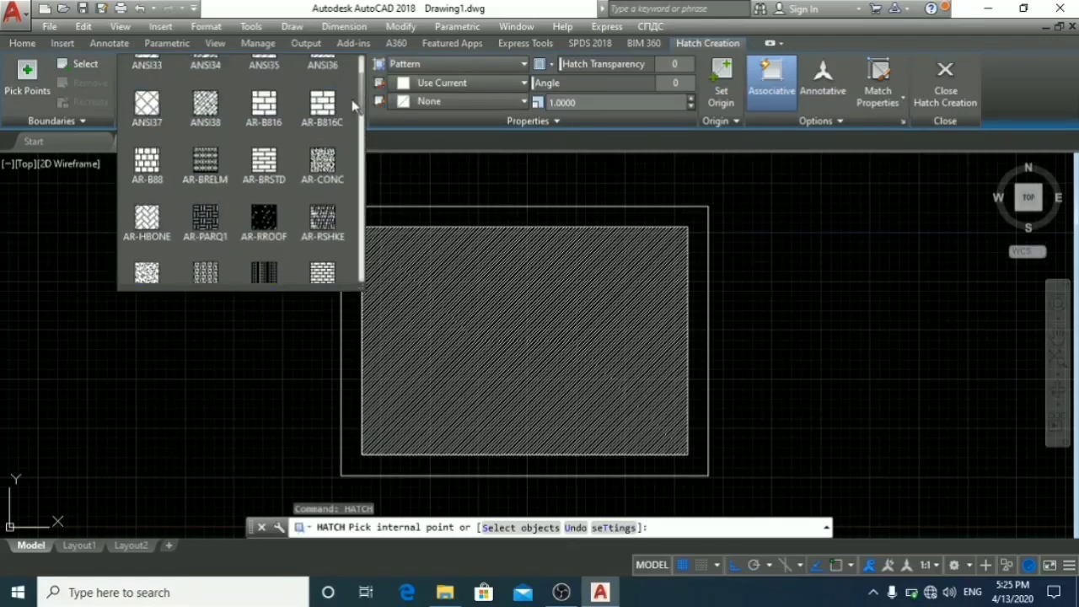
Hatch the band between the two nested rectangles with the ANSI31 pattern
left_click(265, 80)
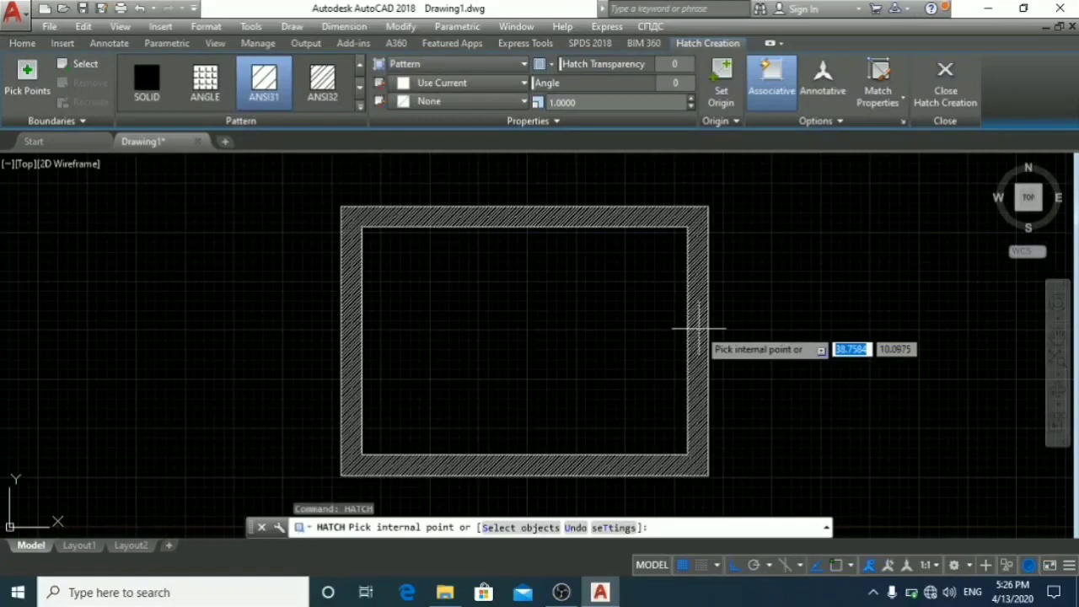
left_click(699, 328)
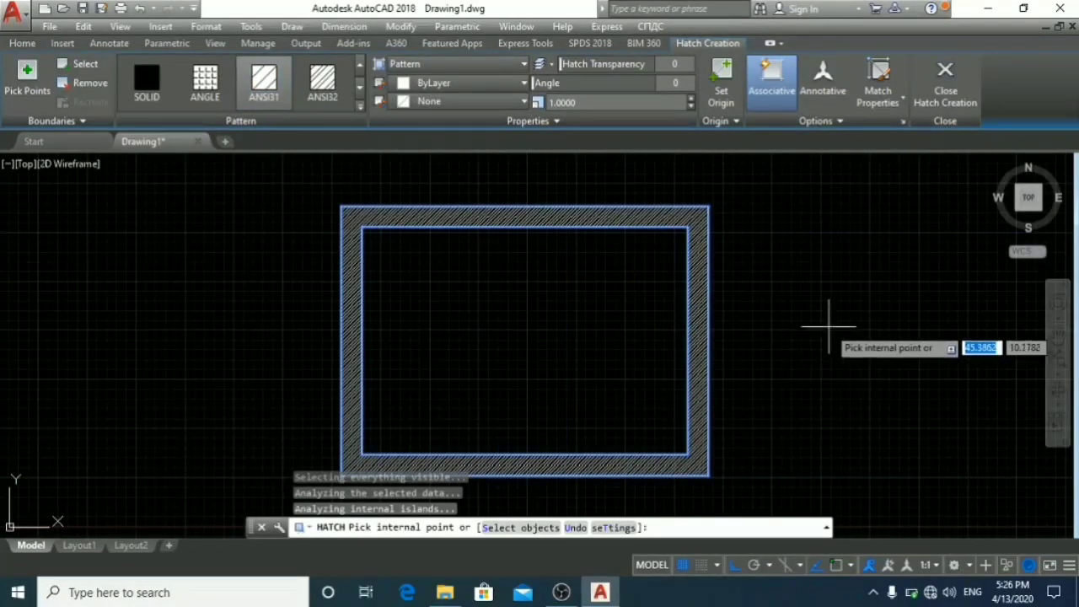
key("Escape")
scroll(751, 294, "down", 2)
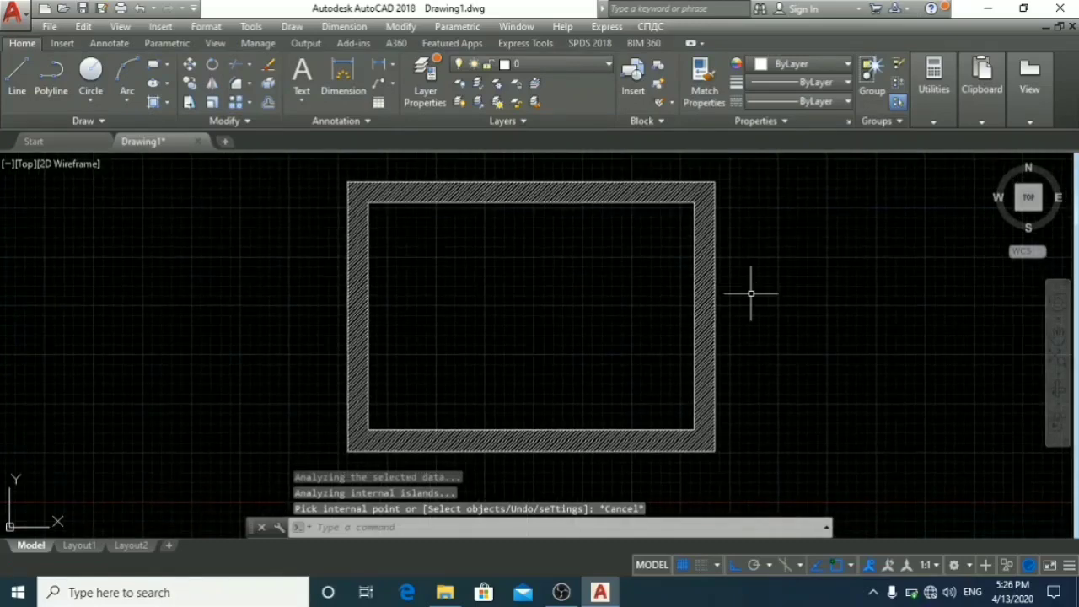
scroll(756, 289, "up", 2)
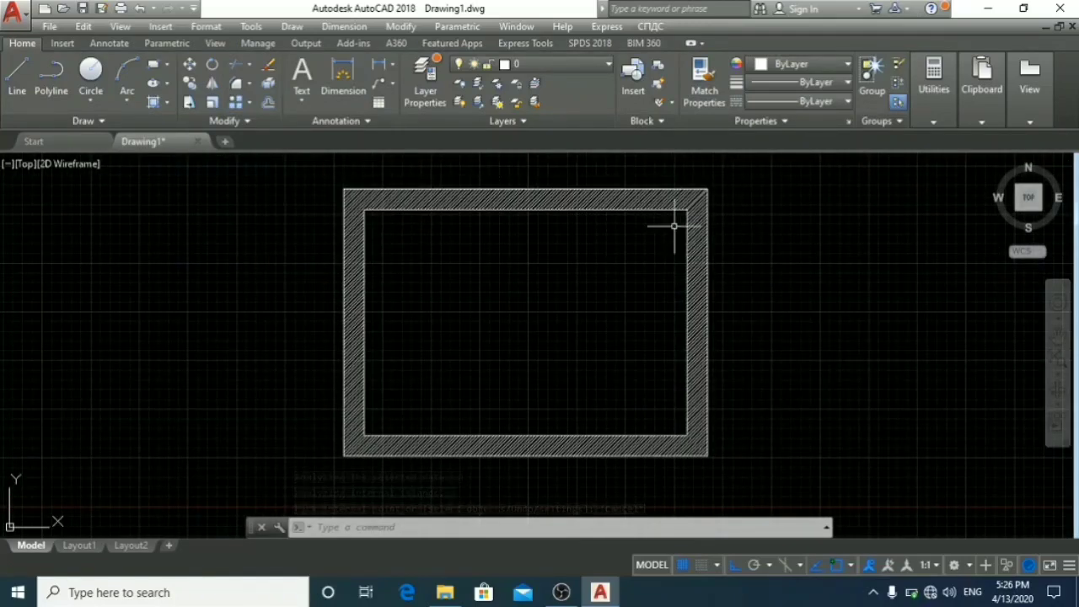
Inspect the properties of the hatch between the rectangles and cancel quitting the program
left_click(701, 243)
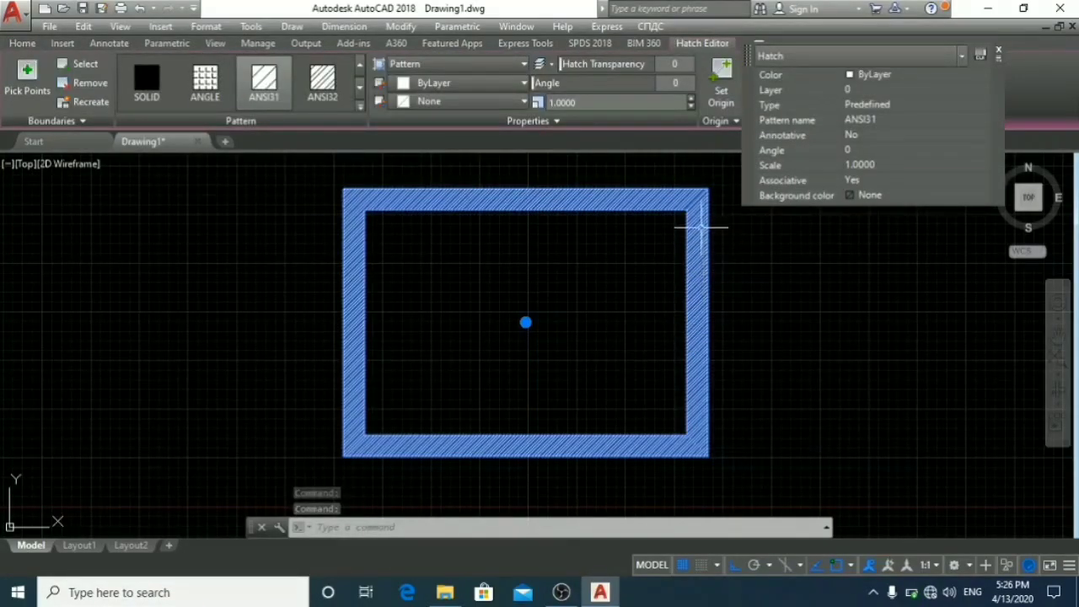
key("Escape")
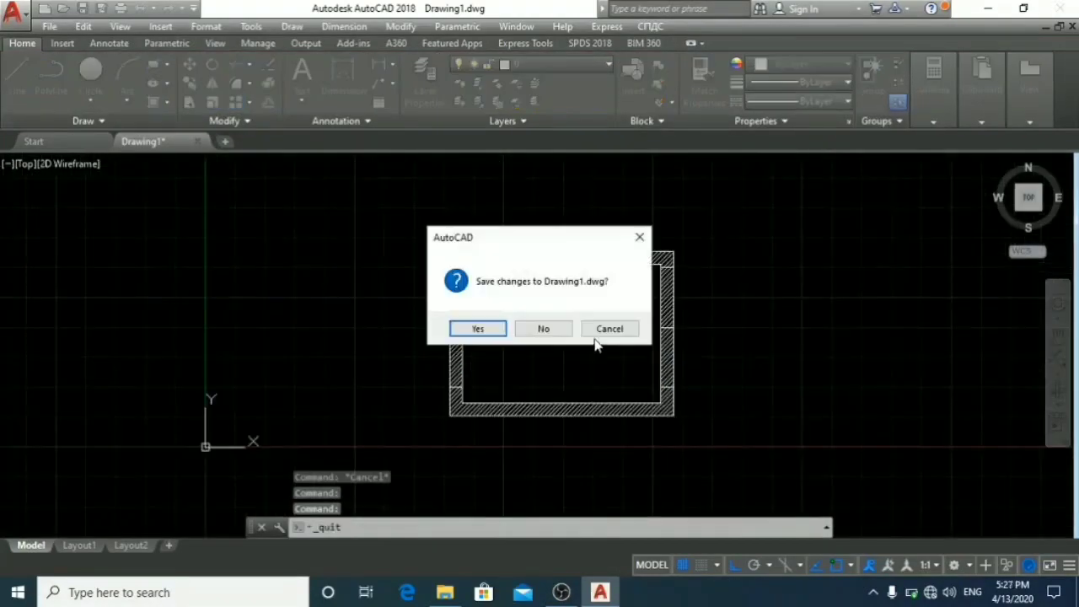
left_click(600, 334)
Remove the boundary associativity of the hatch between the two rectangles
scroll(641, 342, "up", 2)
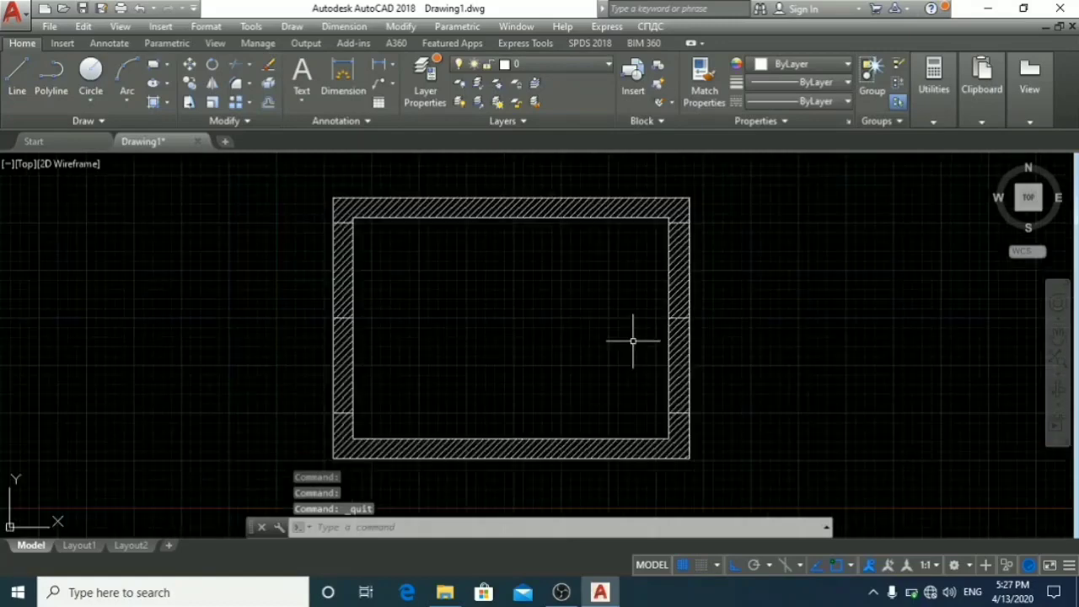
middle_click_drag(644, 344, 711, 343)
scroll(764, 275, "down", 4)
scroll(763, 277, "up", 4)
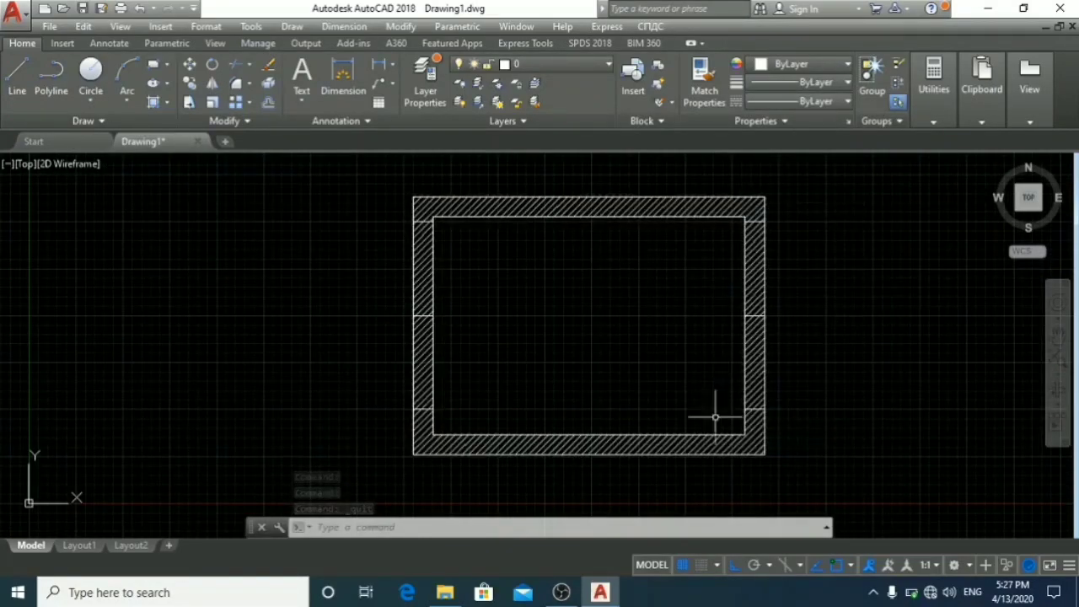
scroll(572, 444, "up", 4)
left_click(570, 442)
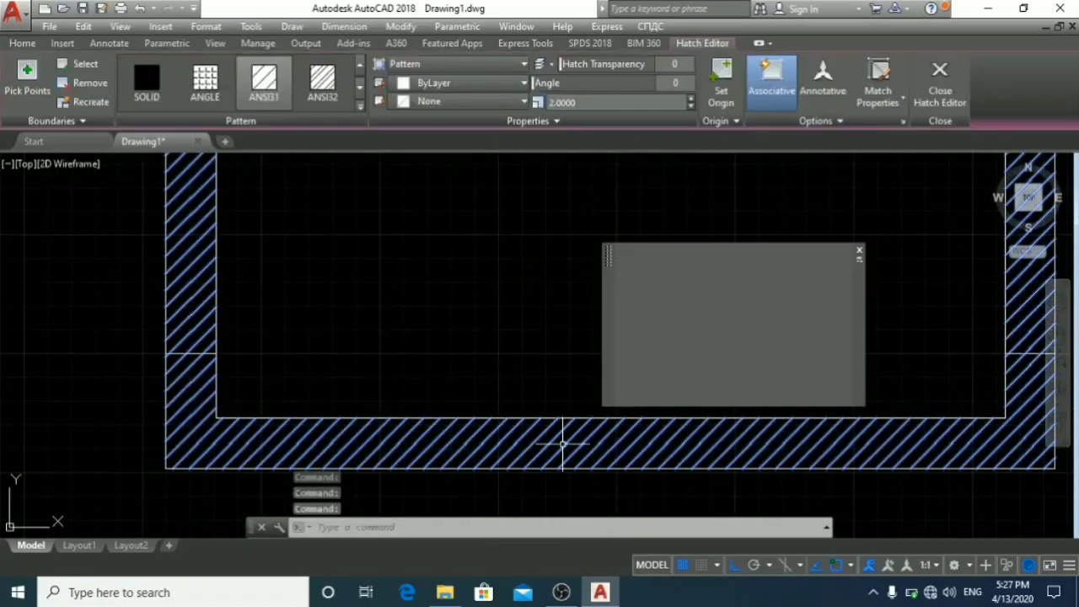
left_click(771, 80)
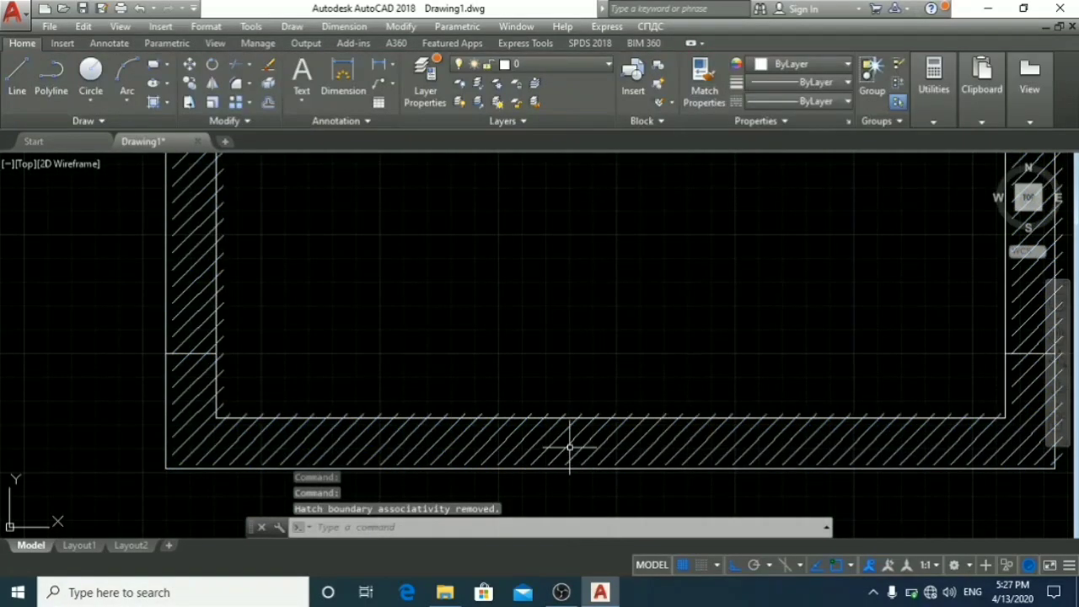
Set the scale of the ANSI31 hatch between the rectangles to 4
left_click(568, 445)
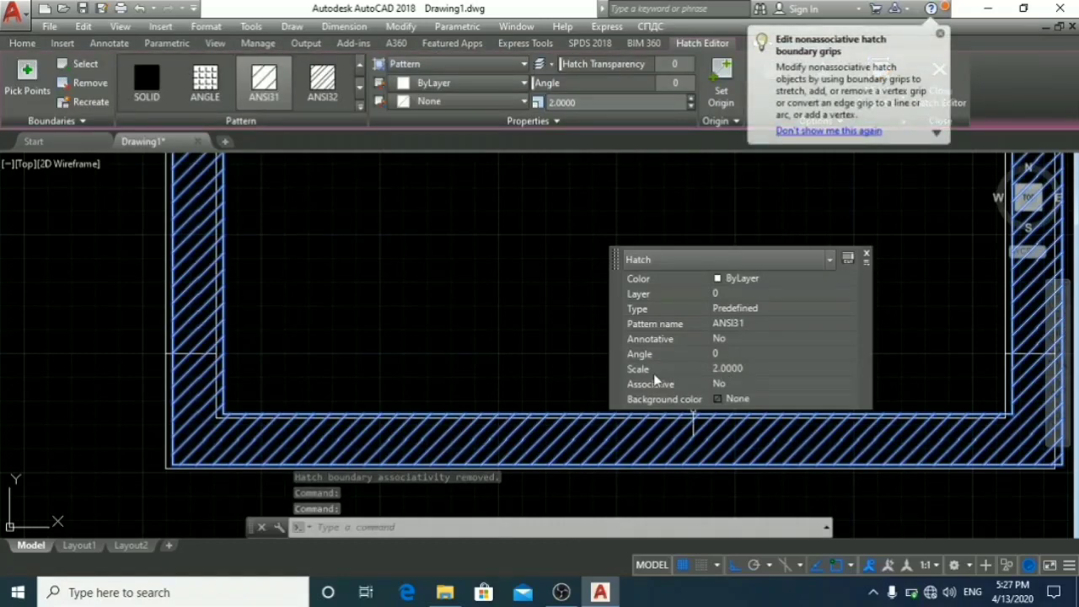
left_click(735, 369)
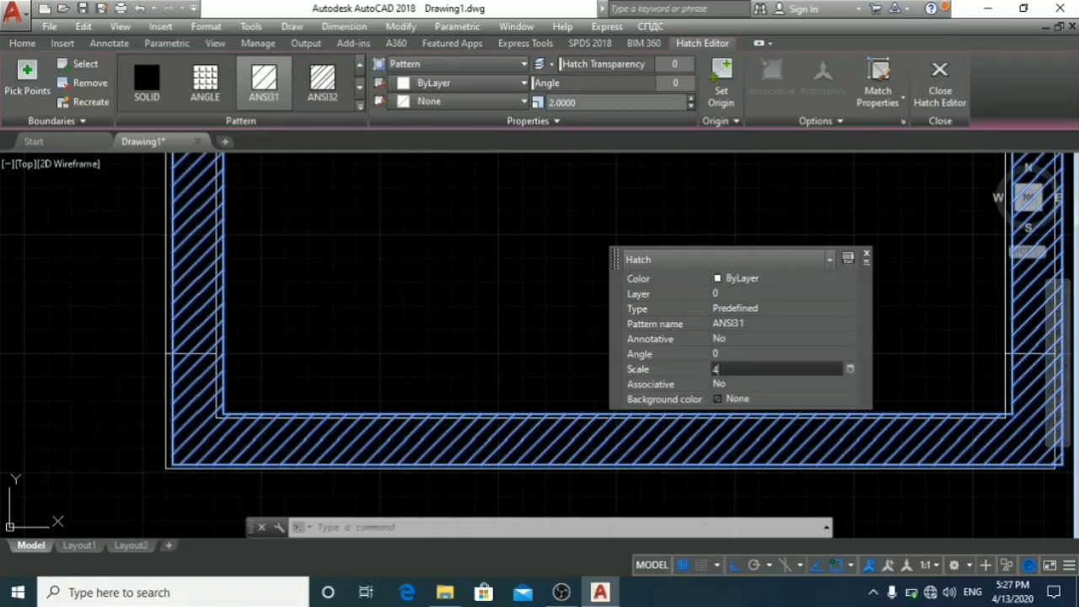
type("4")
key("Return")
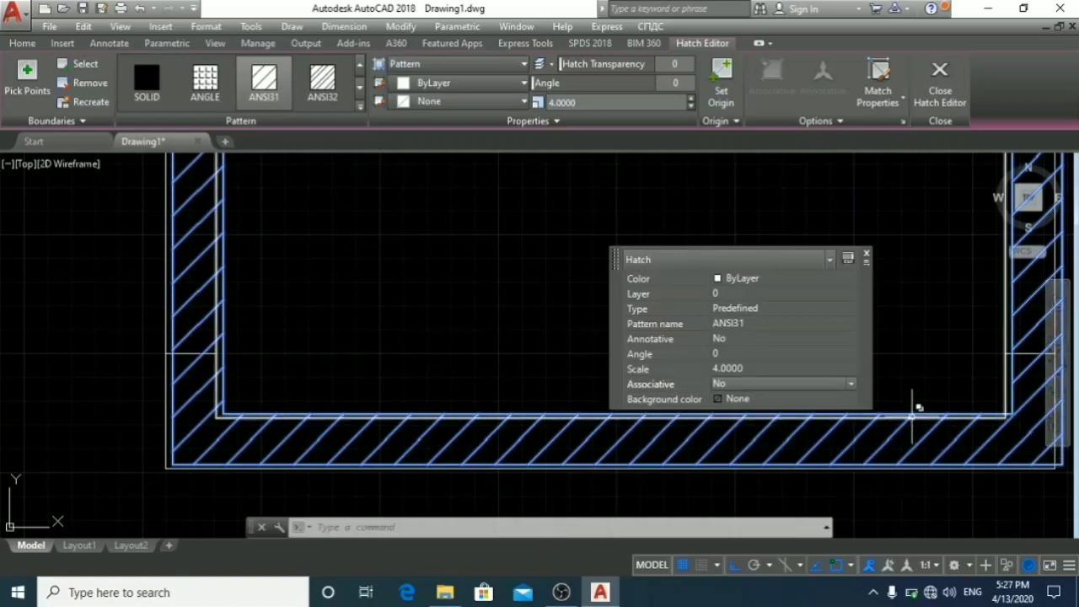
Set the selected hatch's scale to 0.5 and close its quick properties
left_click(738, 369)
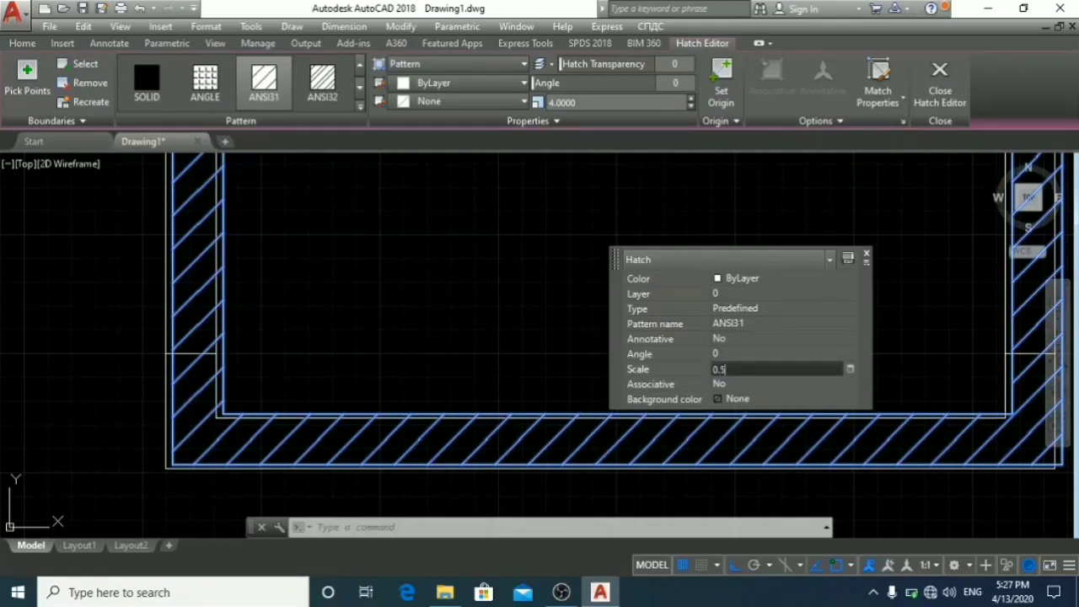
type("0.5")
key("Return")
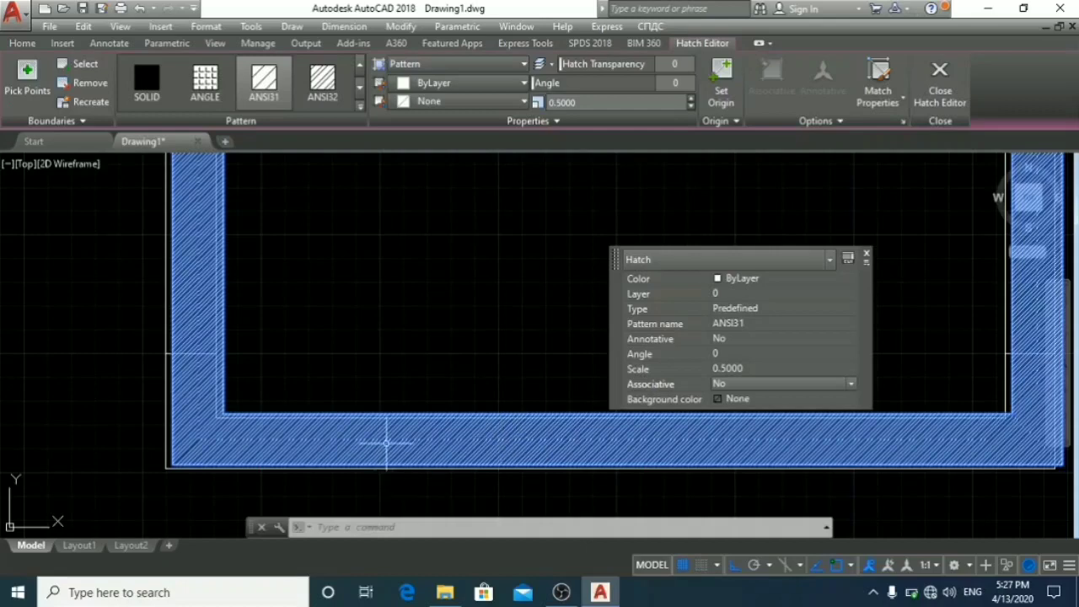
scroll(849, 451, "down", 5)
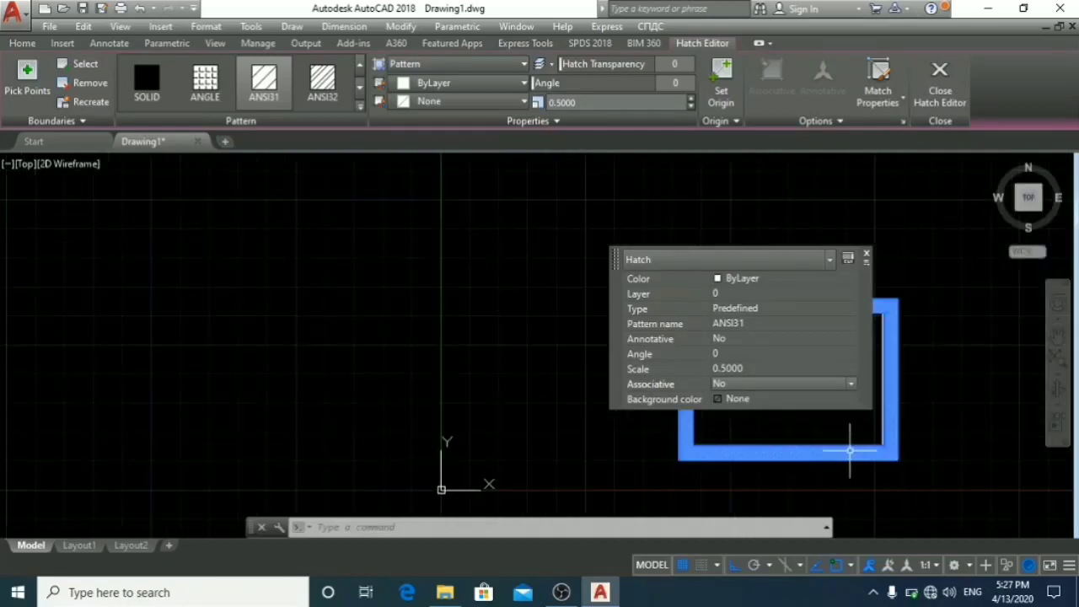
left_click(865, 253)
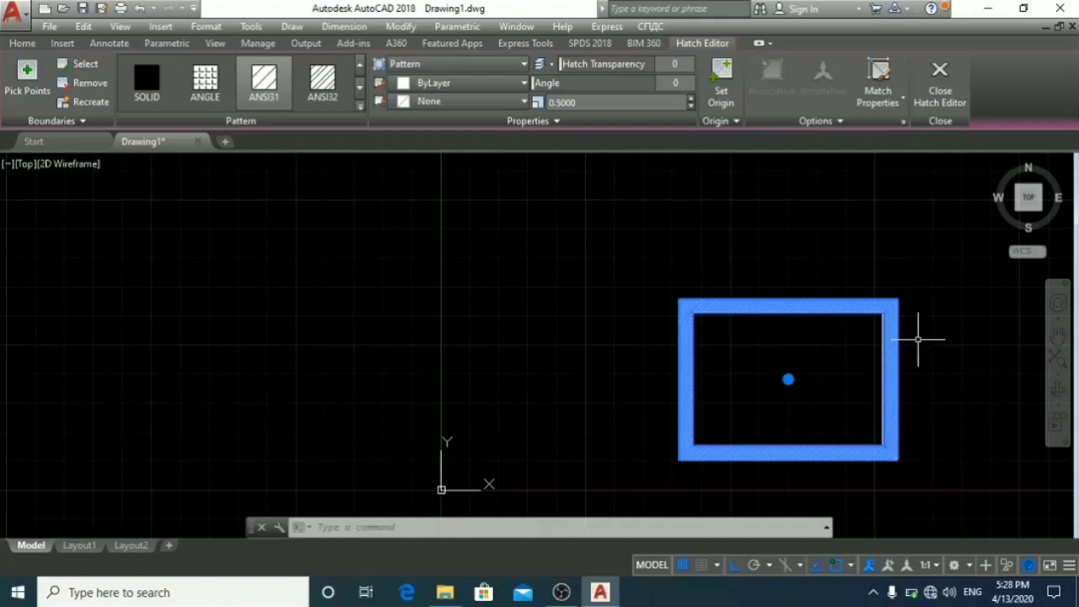
left_click(360, 107)
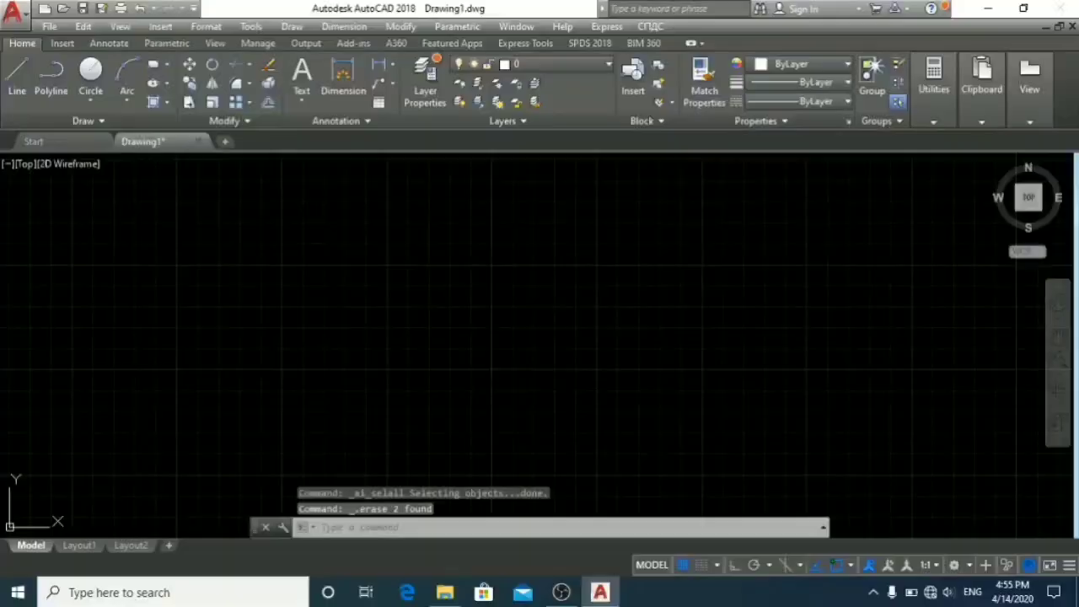
key("ctrl+q")
key("Escape")
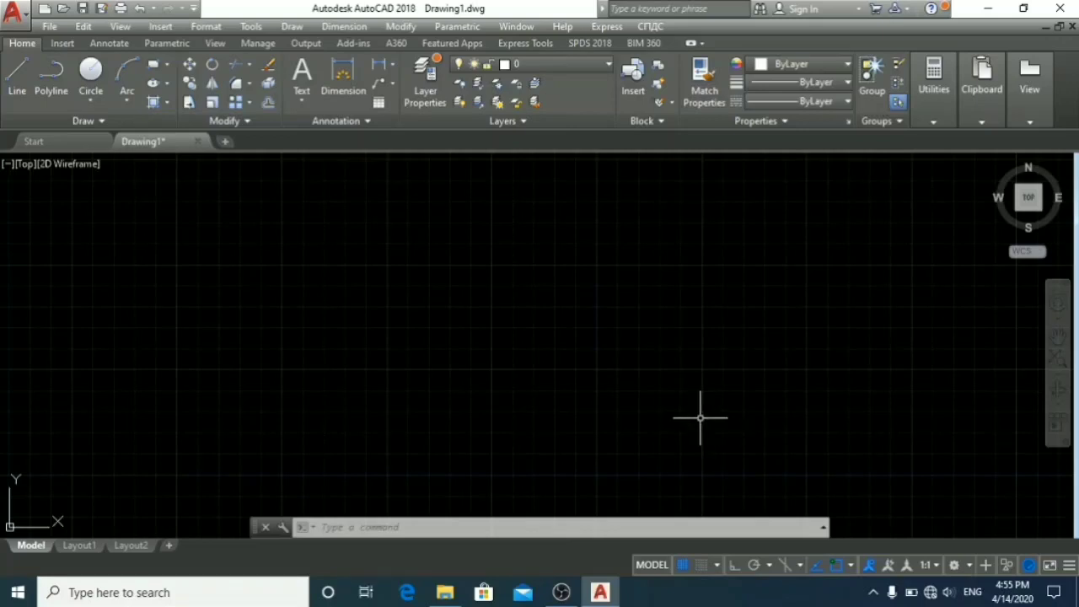
Draw a circle in the empty drawing by its center and radius
left_click(93, 76)
left_click(318, 291)
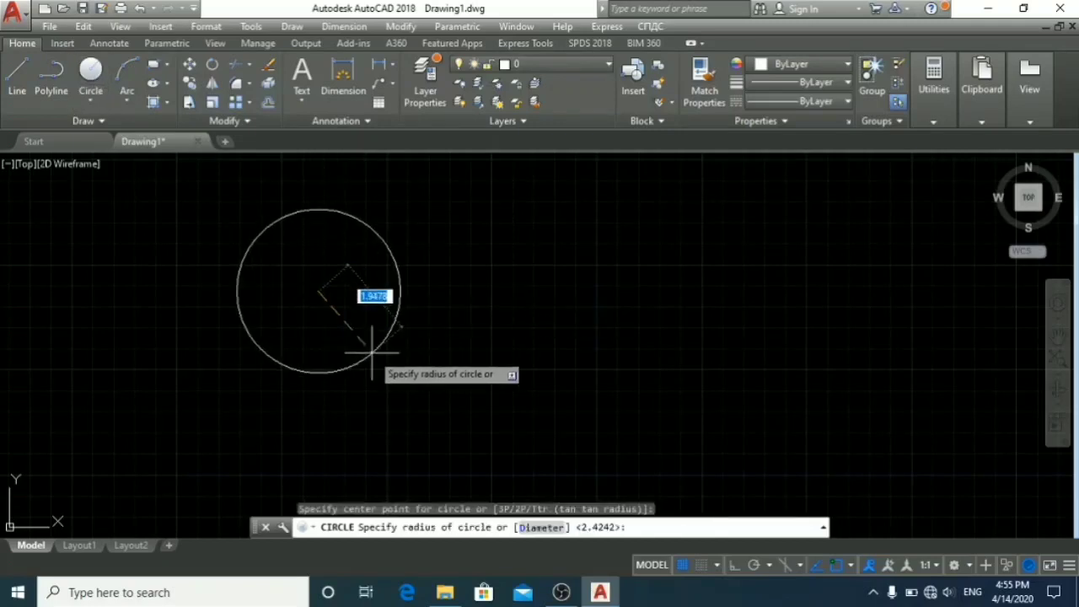
left_click(368, 349)
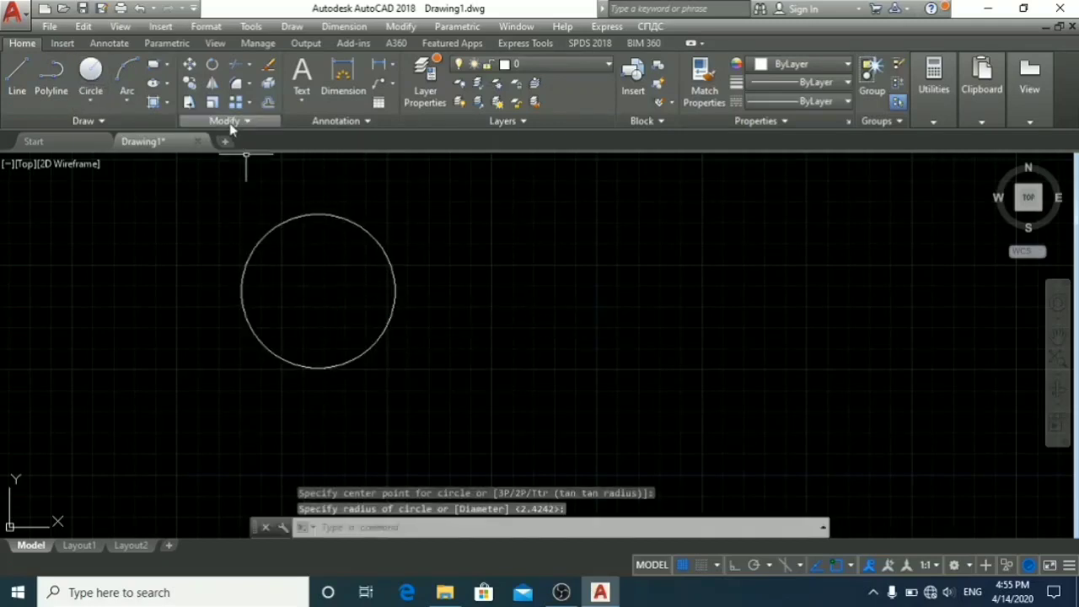
Draw a separate rectangle, wider than tall, to the right of the circle
left_click(154, 66)
left_click(537, 252)
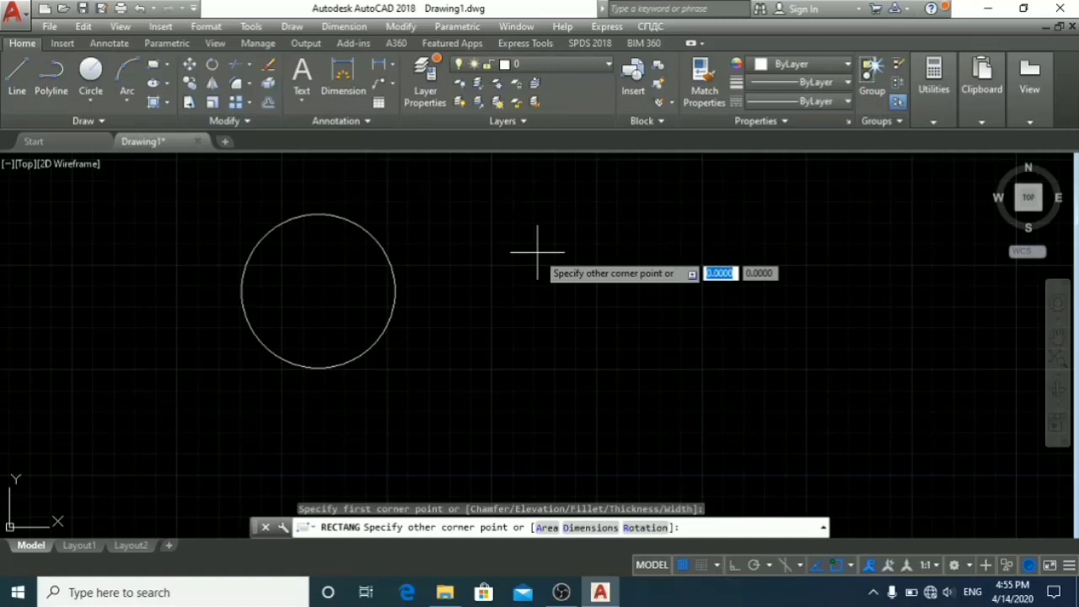
left_click(670, 328)
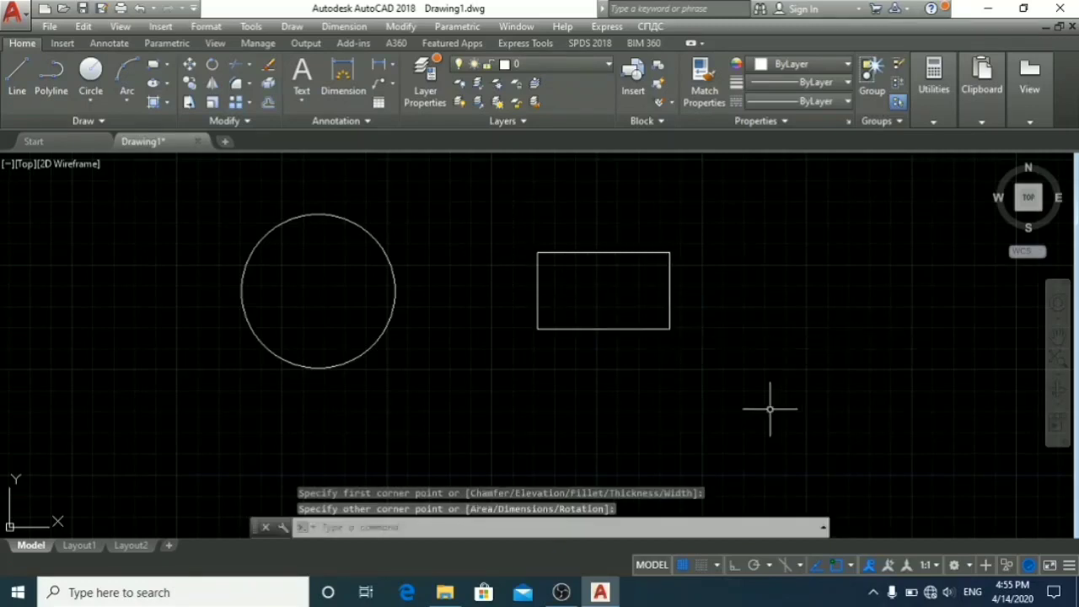
middle_click_drag(528, 301, 570, 337)
scroll(597, 358, "up", 2)
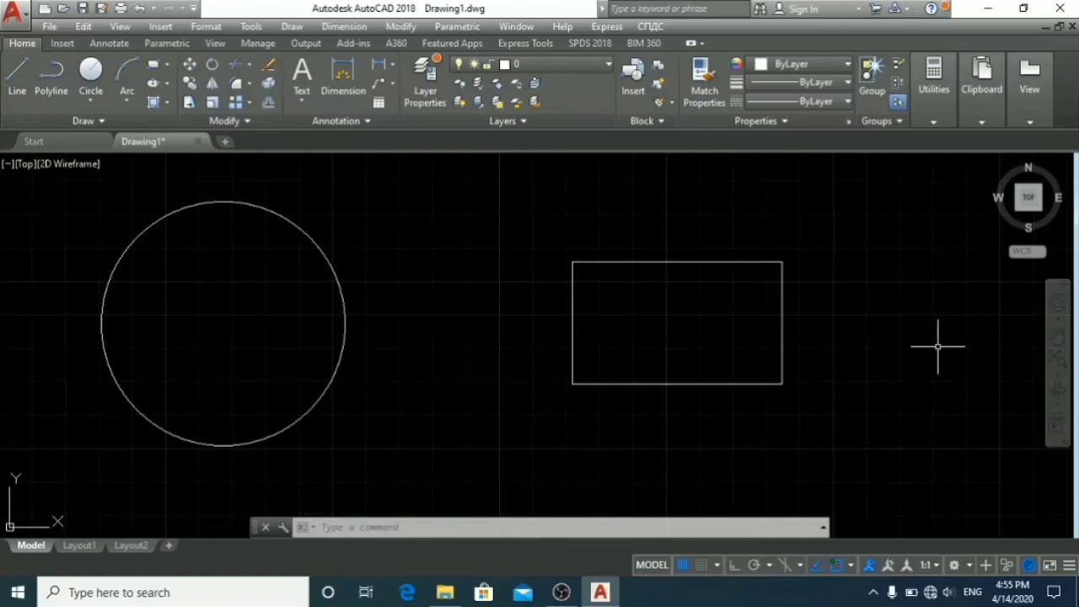
type("ar")
key("Return")
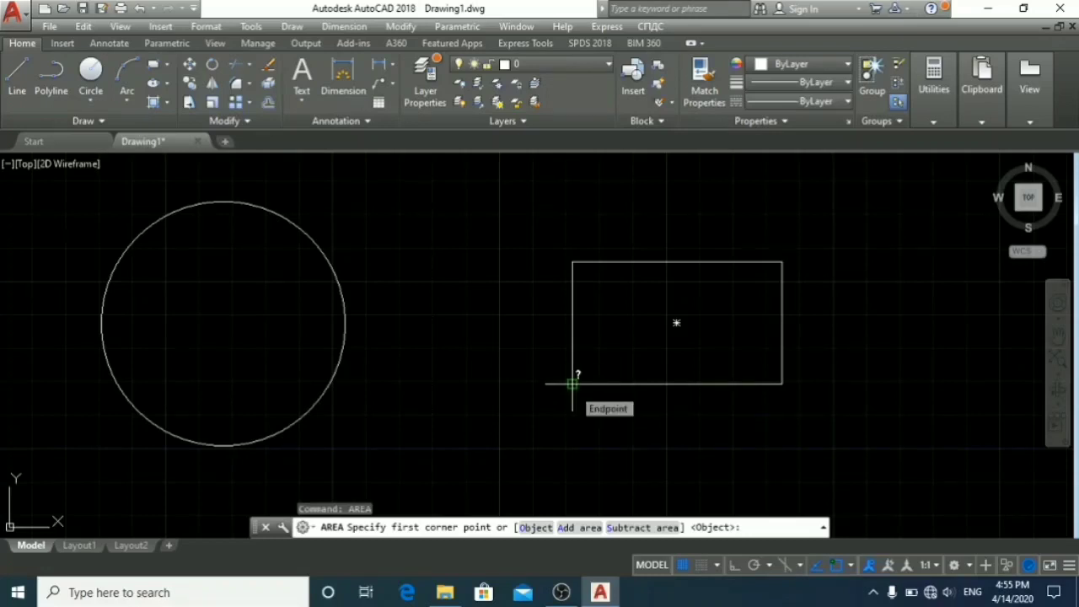
key("ctrl+q")
key("Escape")
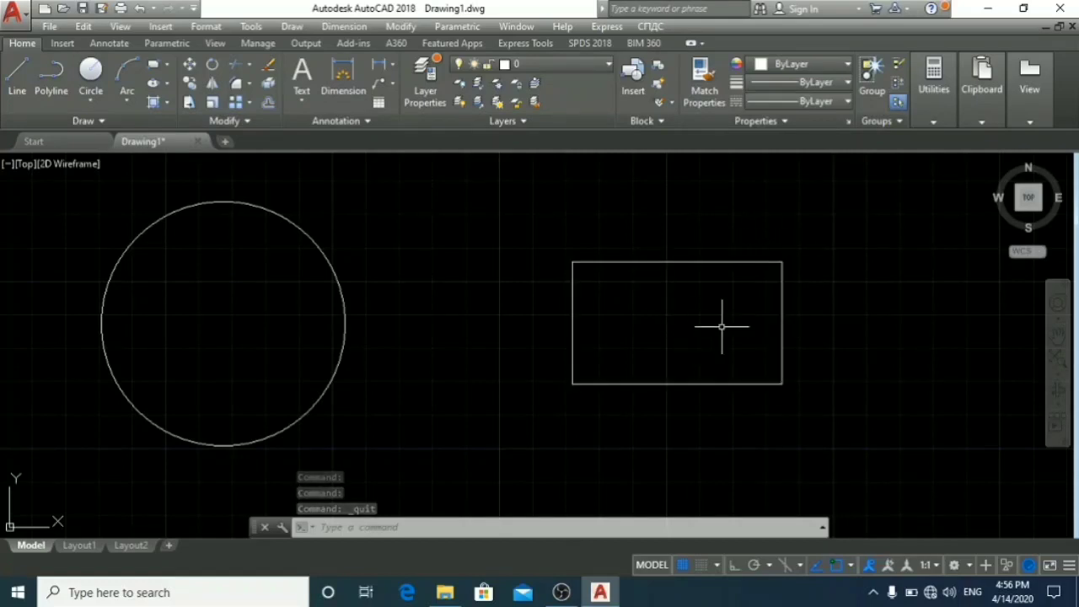
Measure the rectangle's area and perimeter with the AREA command by picking its four corners
type("area")
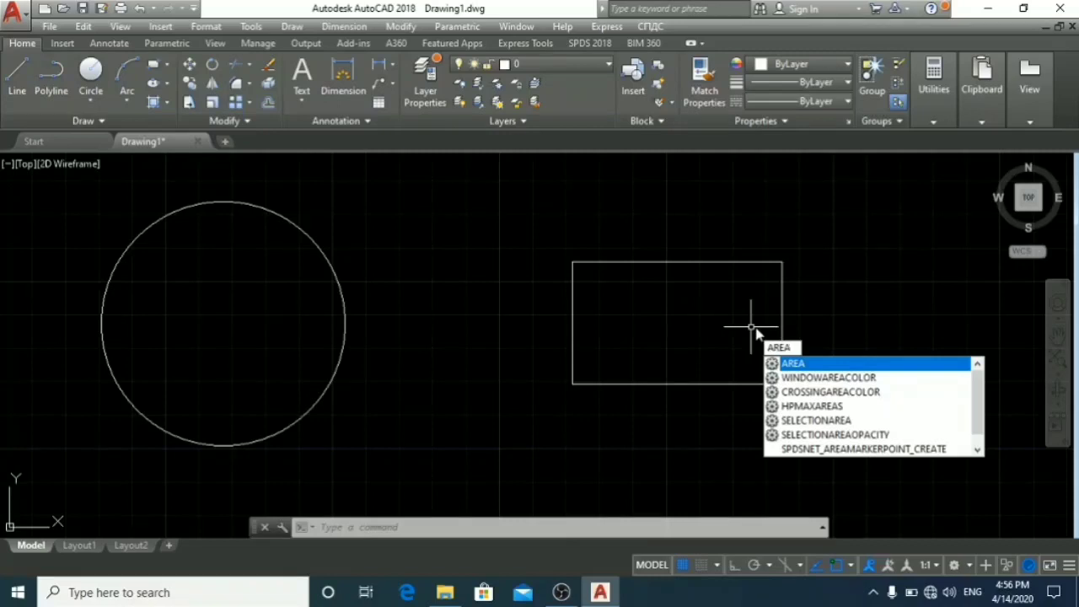
key("Return")
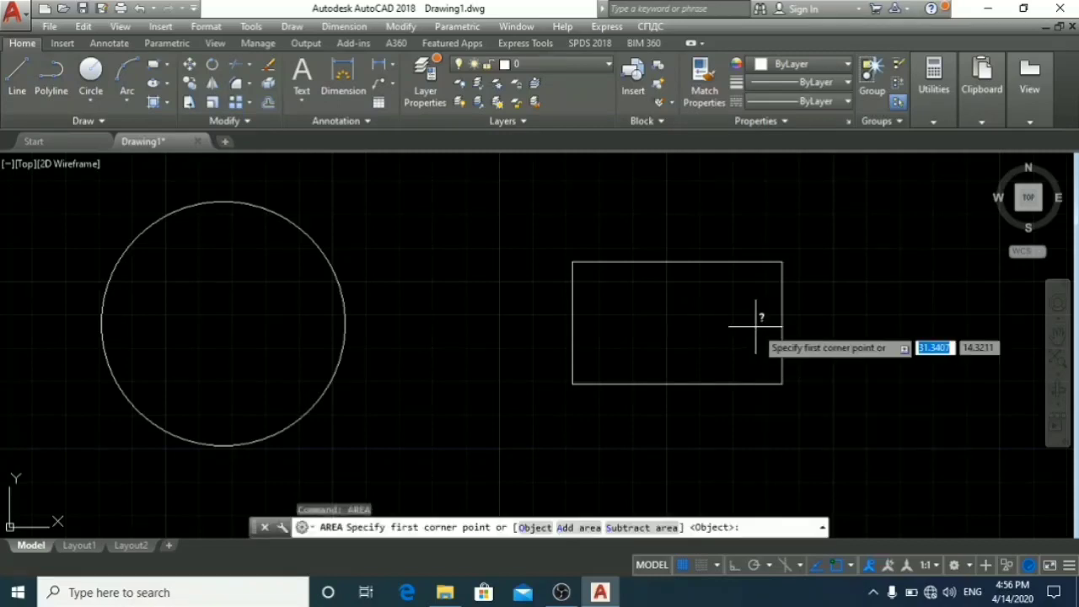
left_click(574, 383)
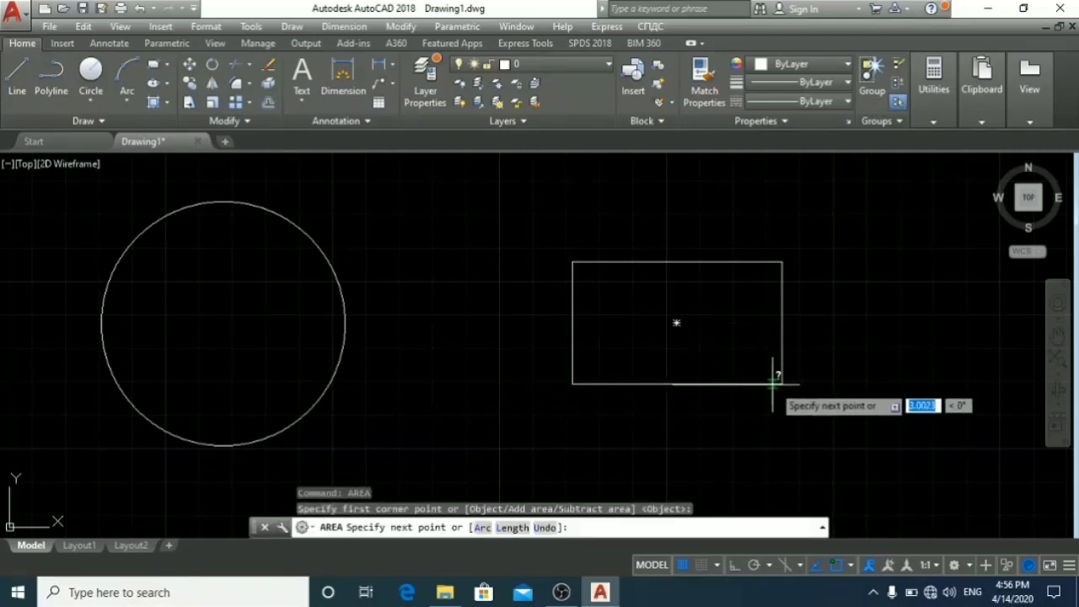
left_click(781, 383)
left_click(782, 262)
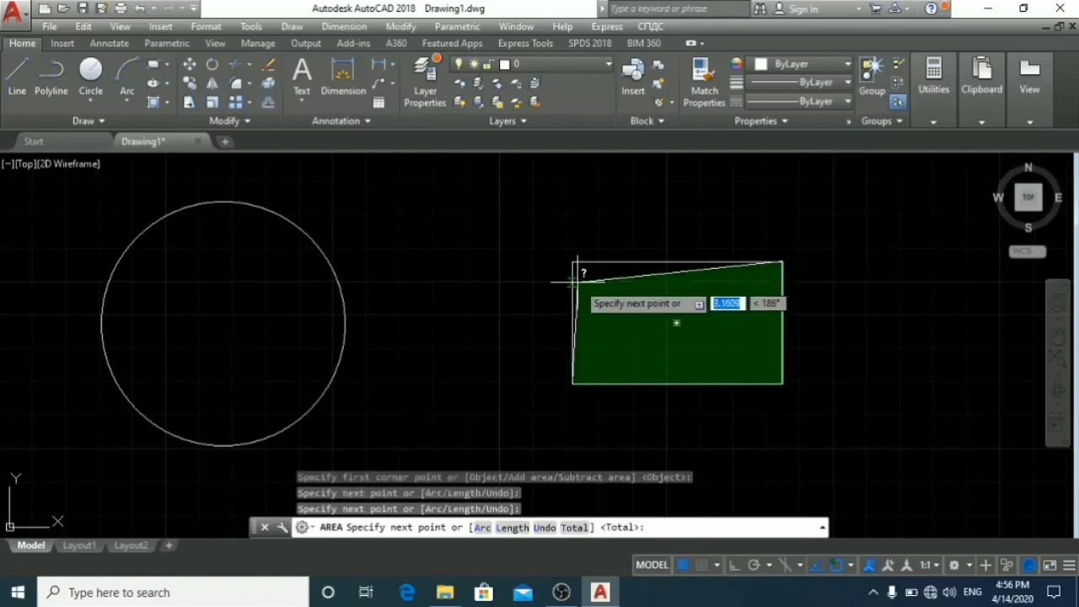
left_click(573, 262)
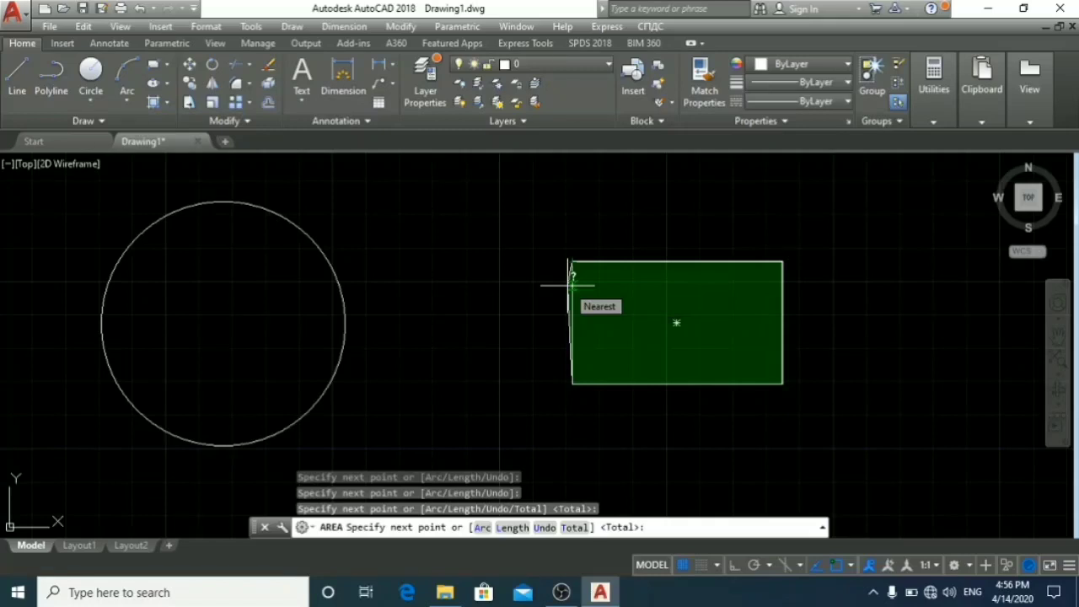
key("Return")
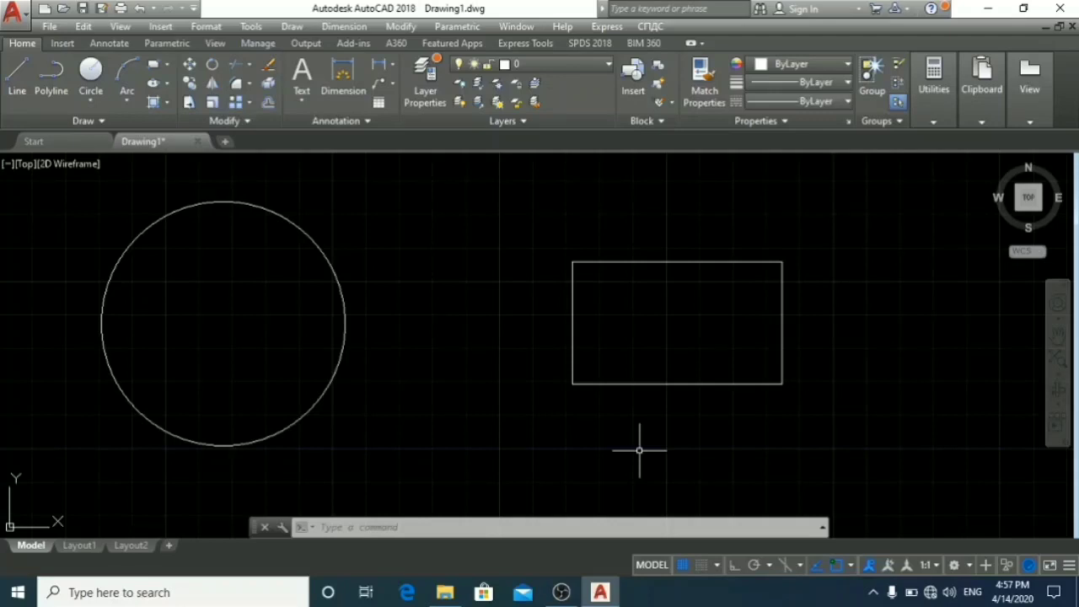
key("Escape")
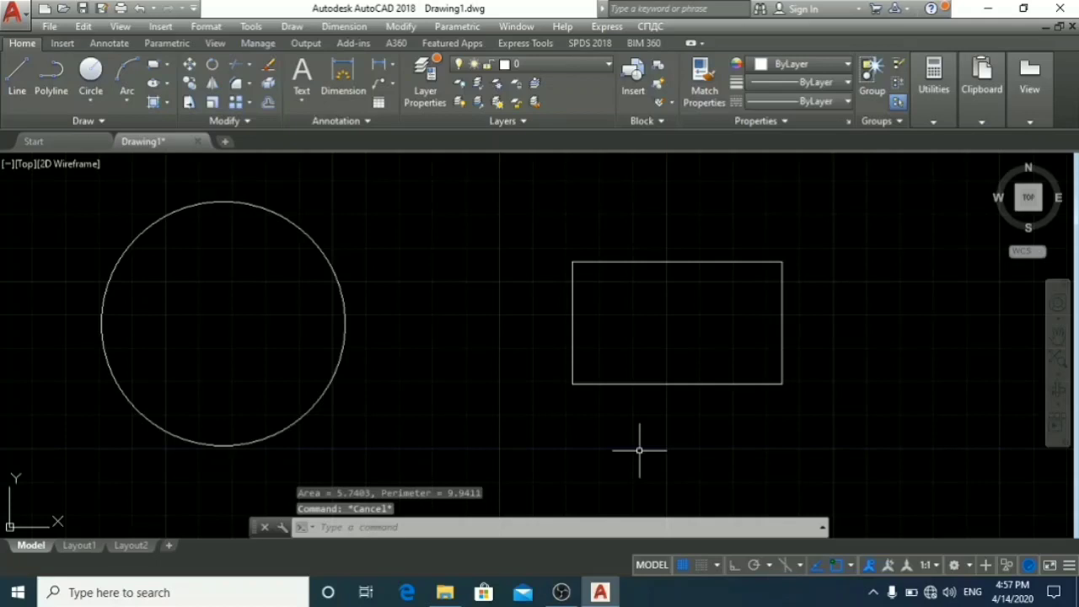
Measure the circle's area and circumference using the AREA command's Object option
type("area")
key("Return")
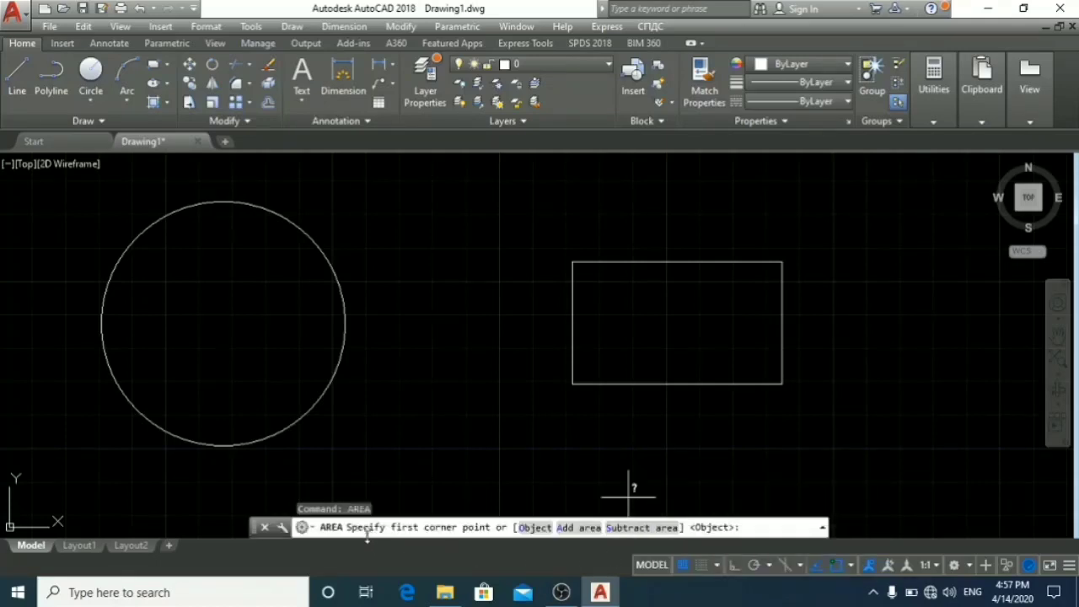
left_click(531, 529)
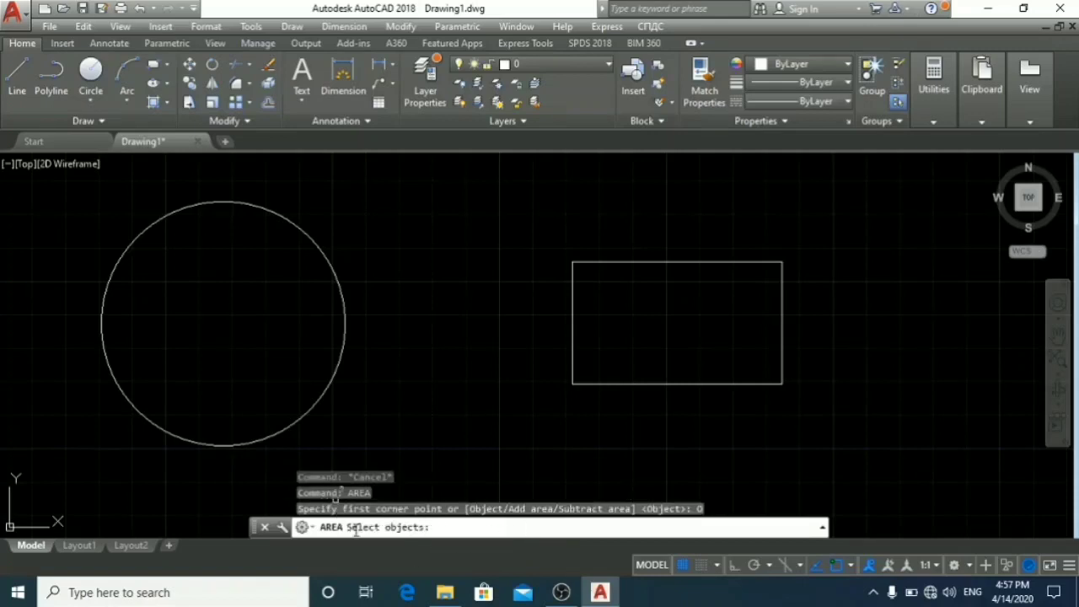
left_click(307, 412)
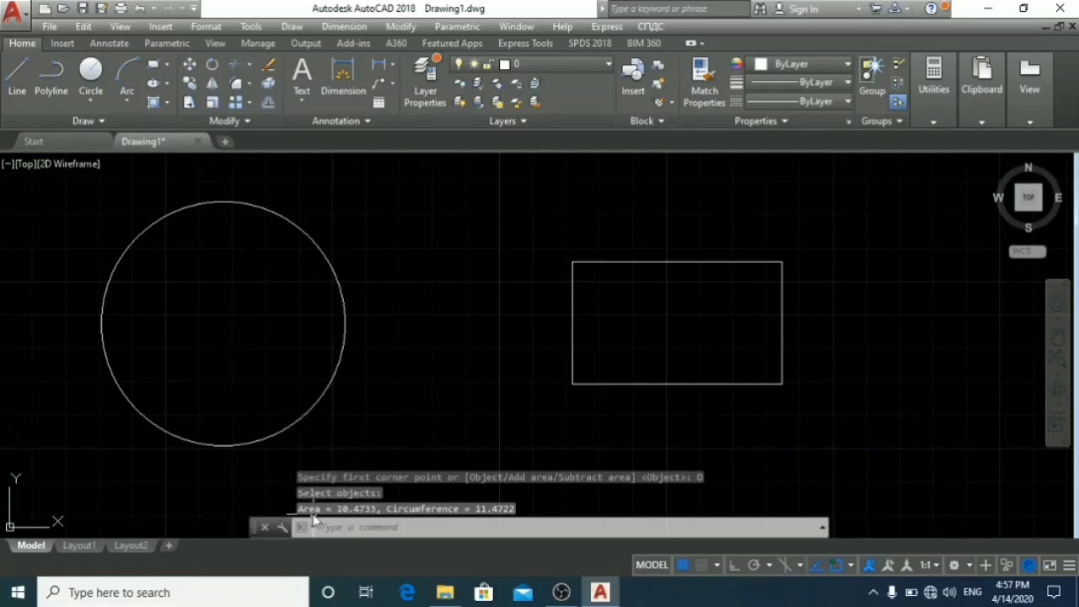
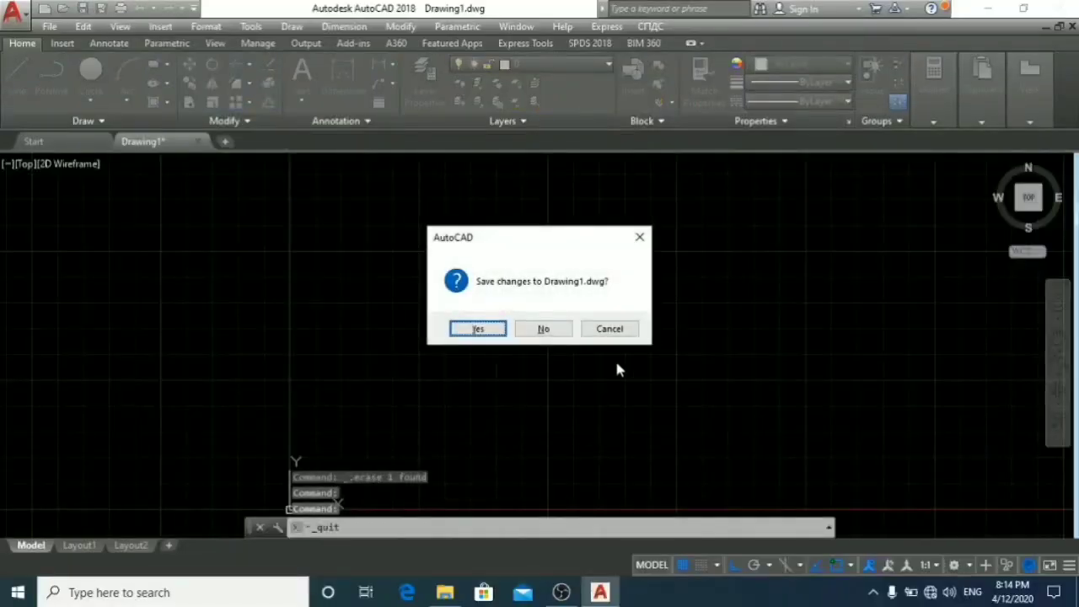
Dismiss the save prompt and draw a rectangle, wider than tall, in the empty drawing by two opposite corners
key("Escape")
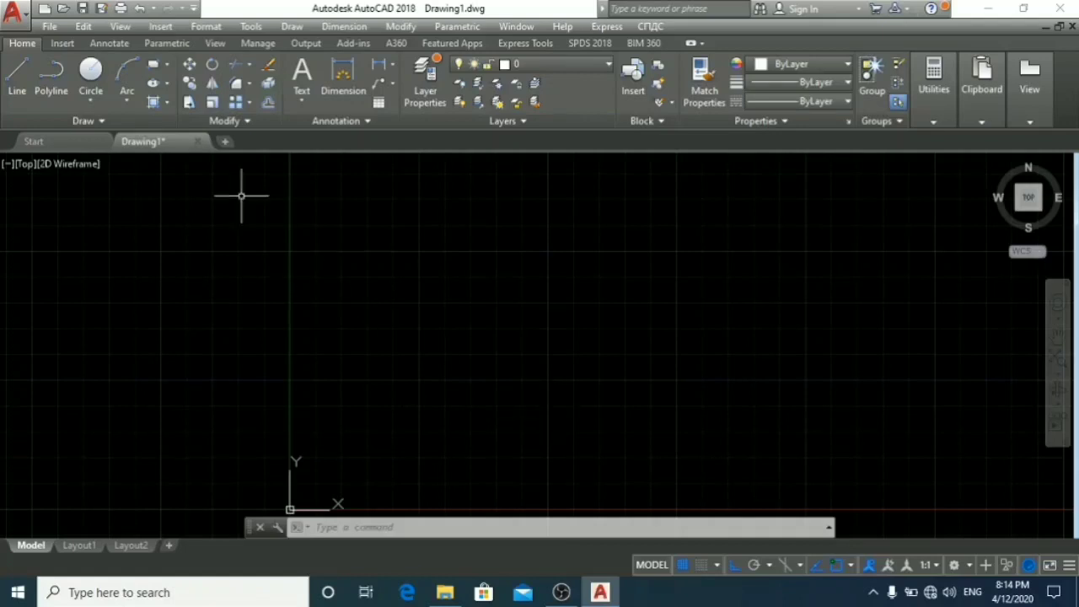
left_click(152, 65)
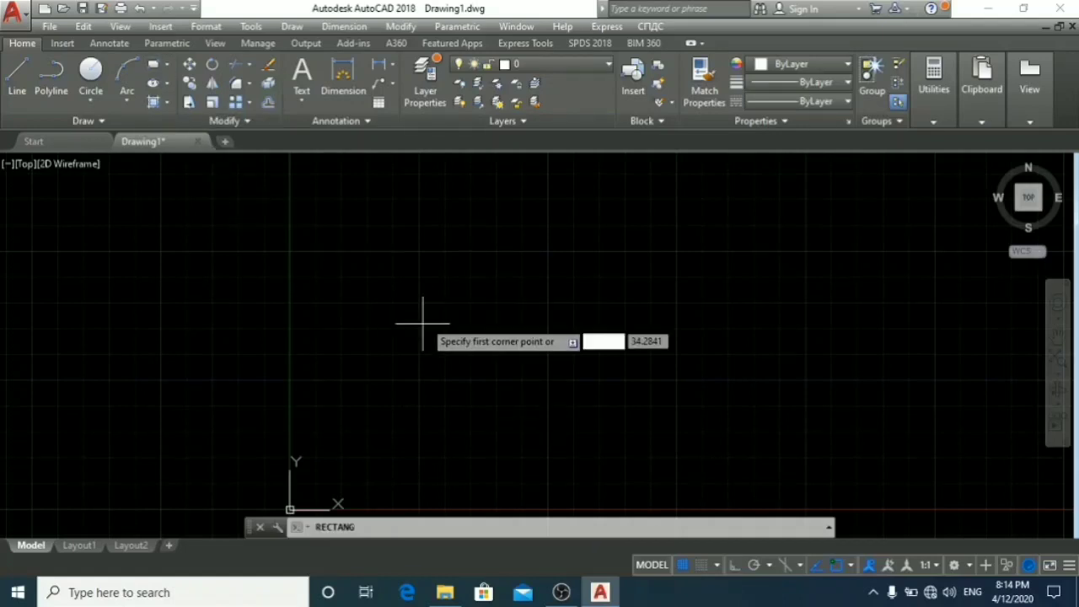
left_click(426, 285)
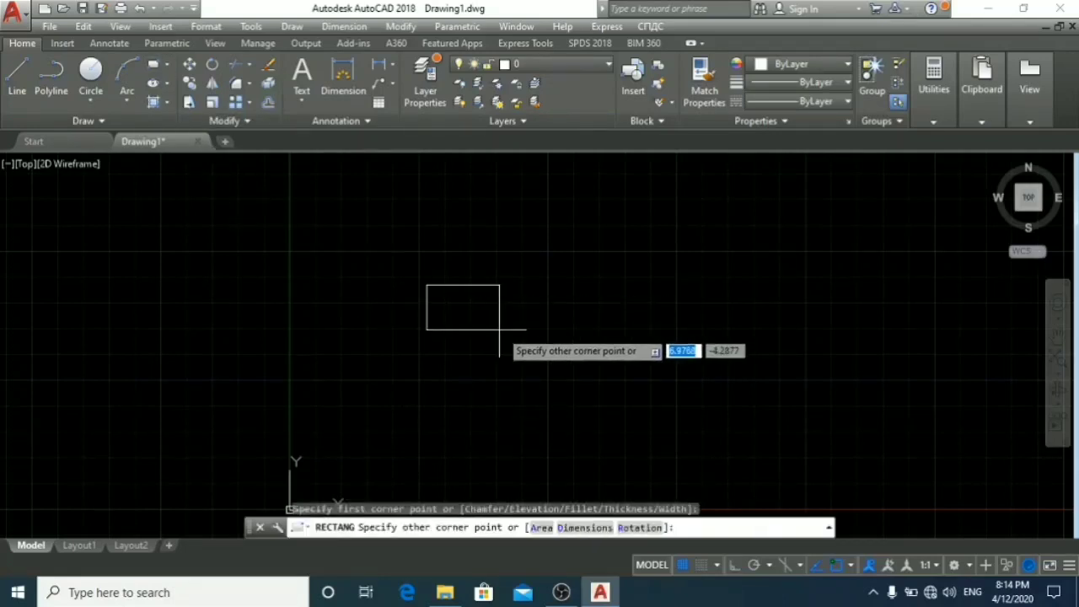
left_click(565, 349)
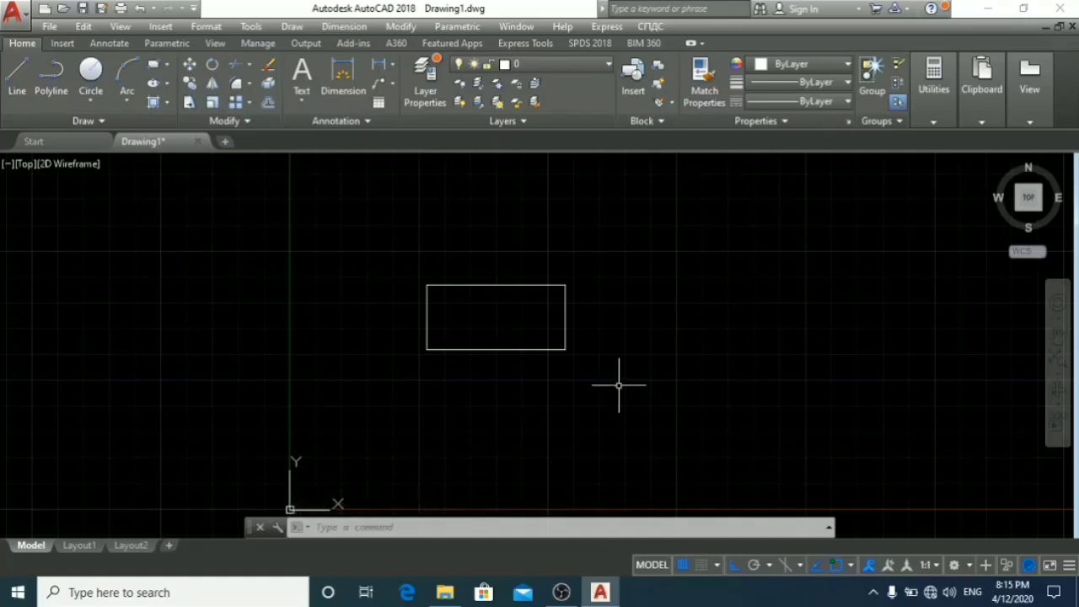
Scale the rectangle by a factor of 2 from its lower-left corner
key("ctrl+q")
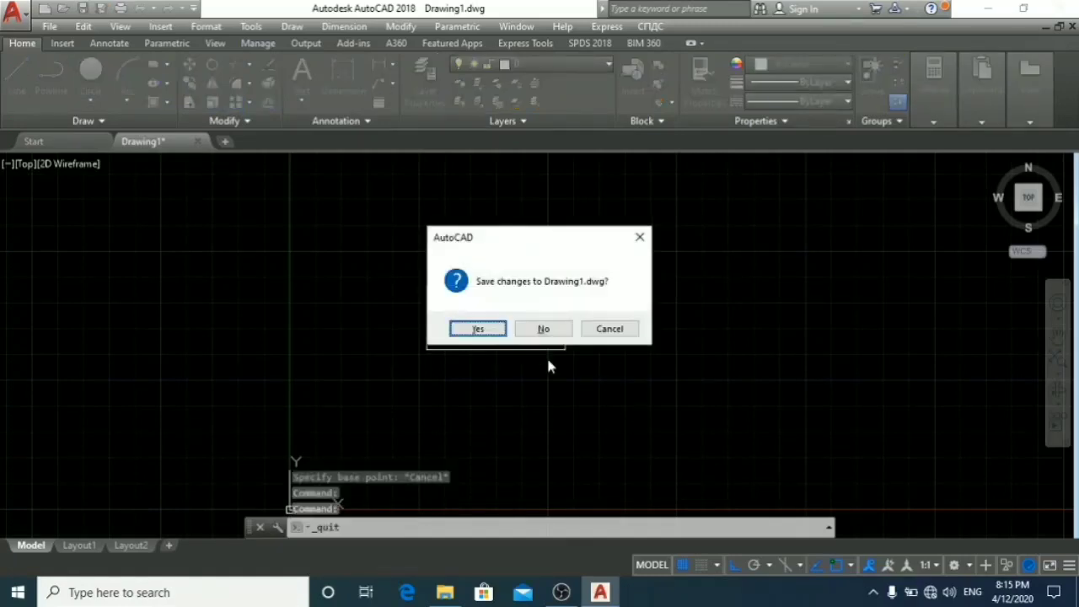
key("Escape")
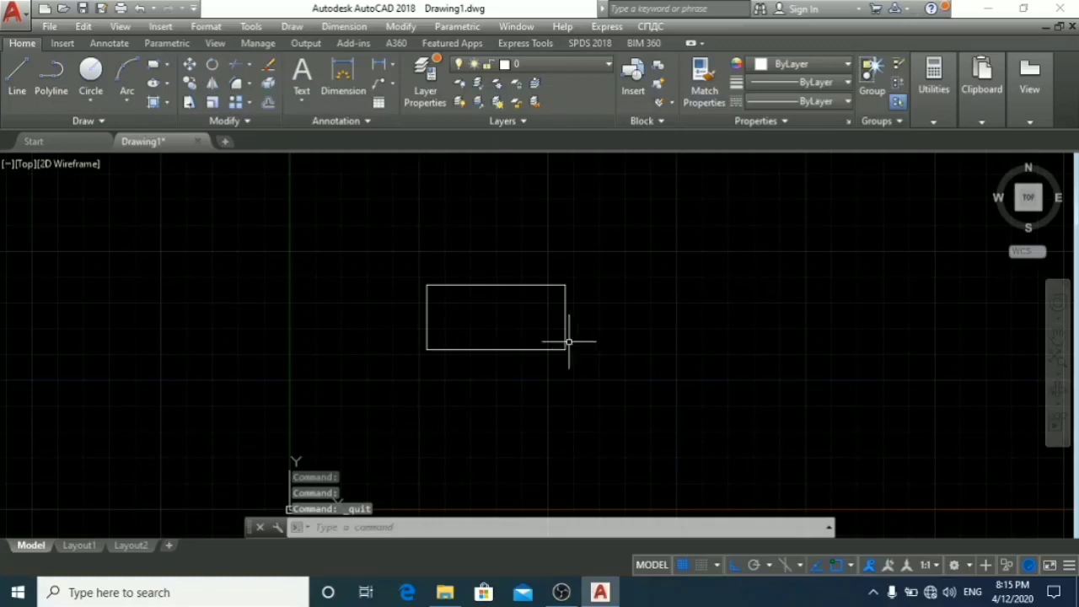
left_click(566, 321)
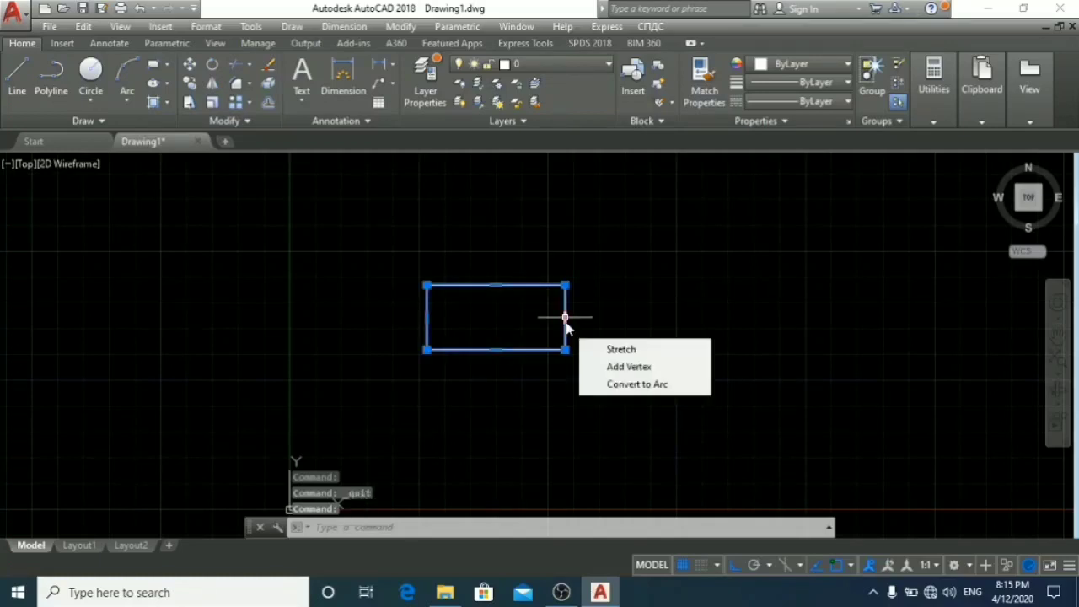
right_click(565, 344)
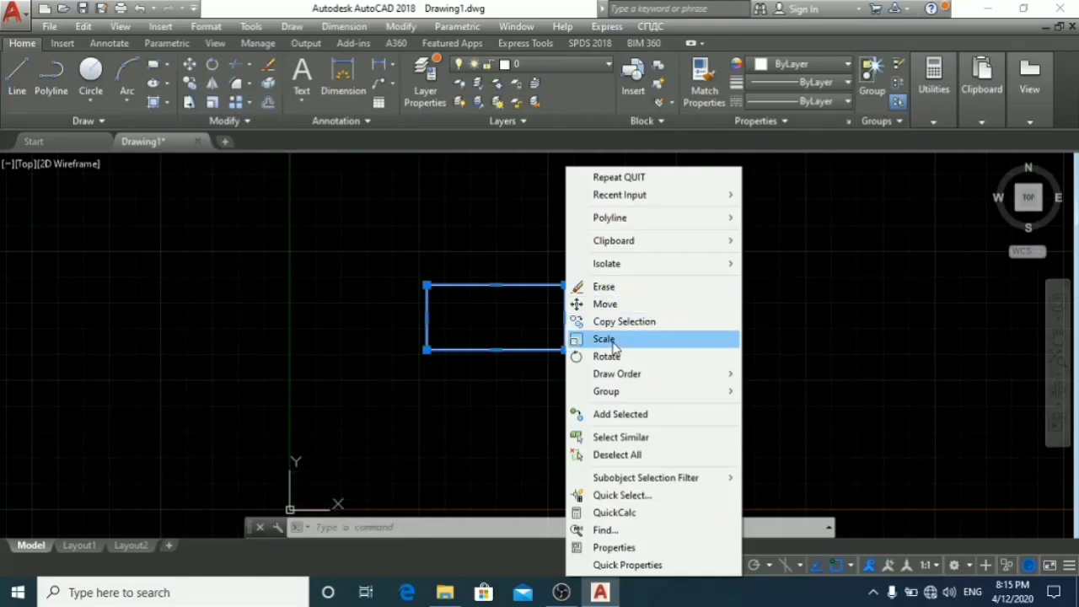
left_click(605, 338)
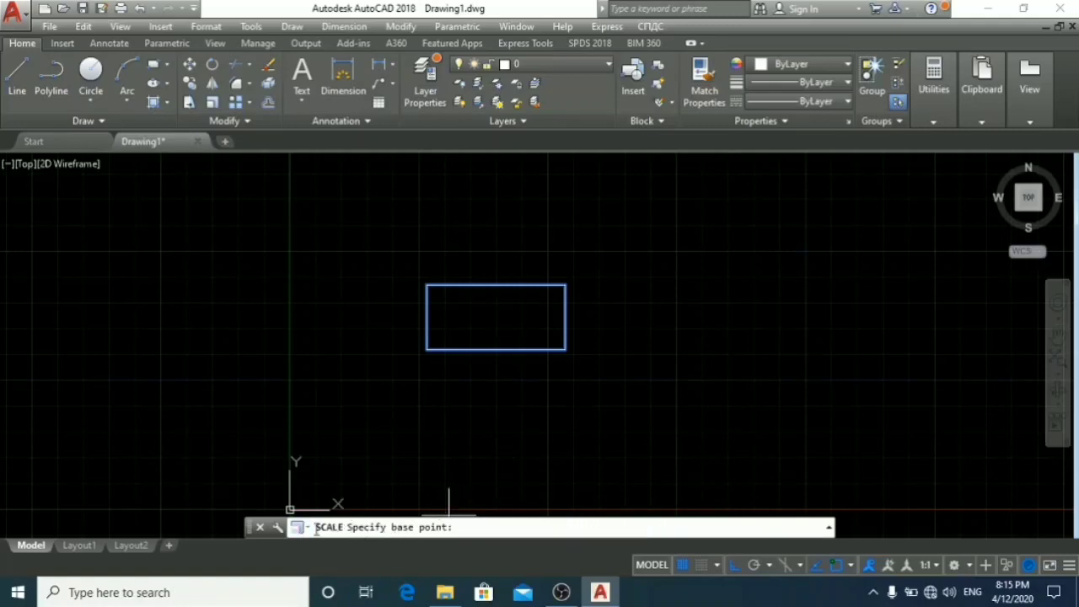
left_click(427, 348)
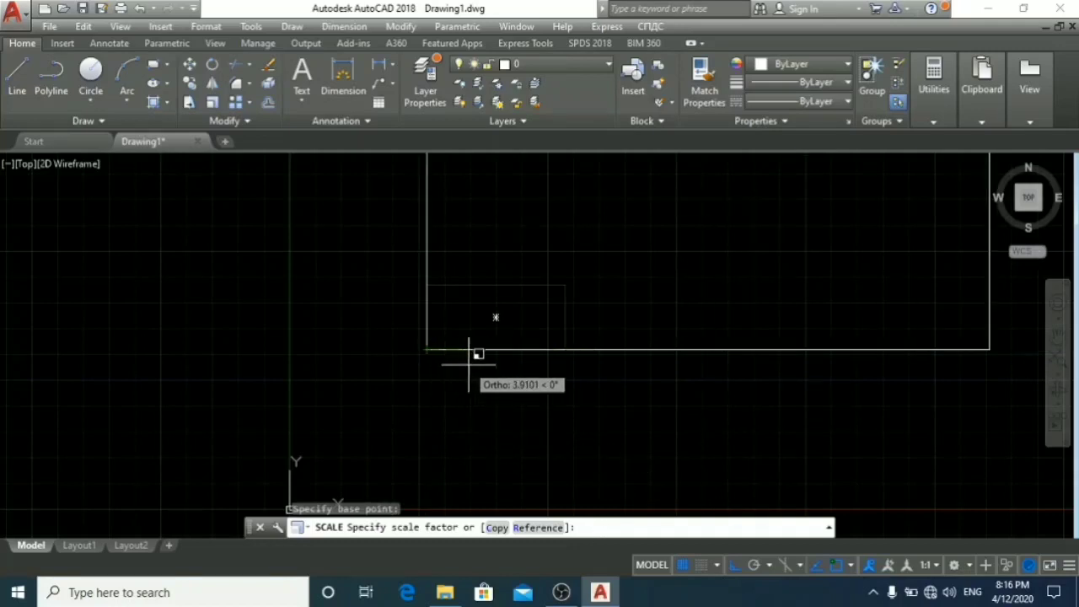
type("2")
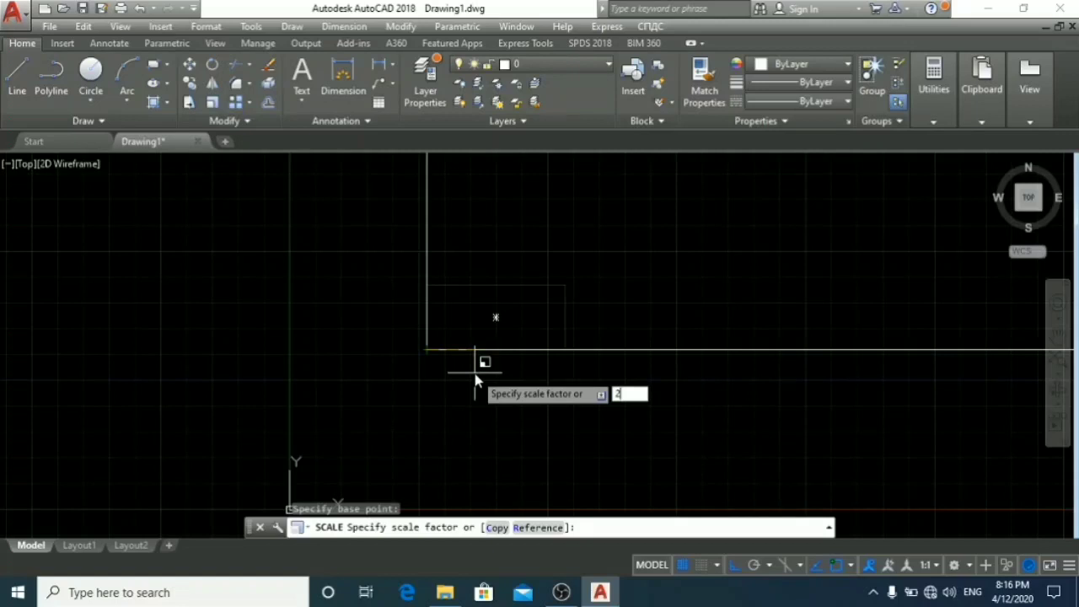
key("Return")
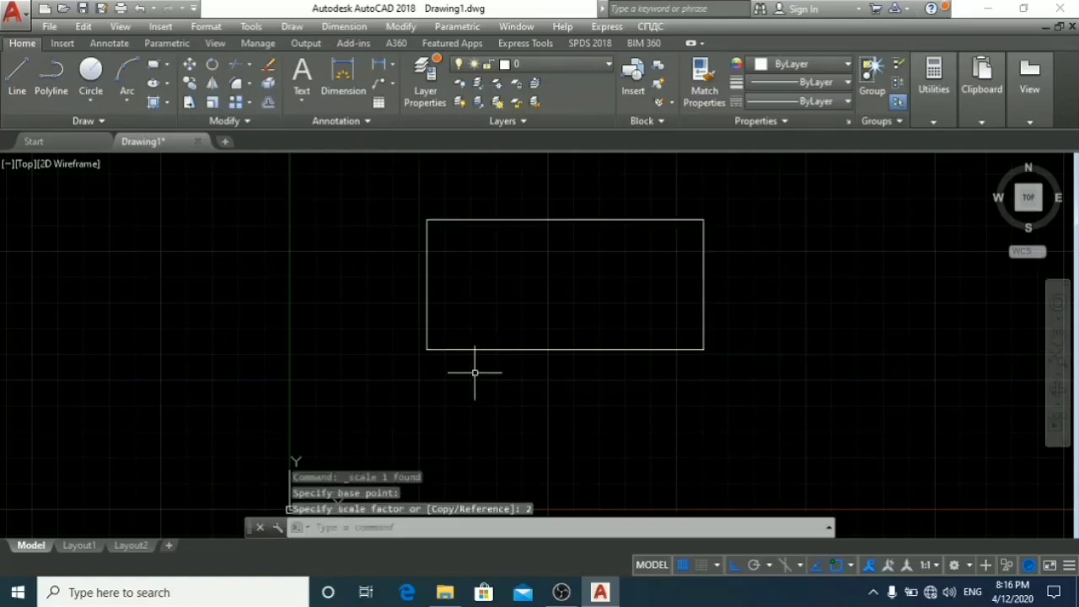
middle_click_drag(561, 289, 531, 335)
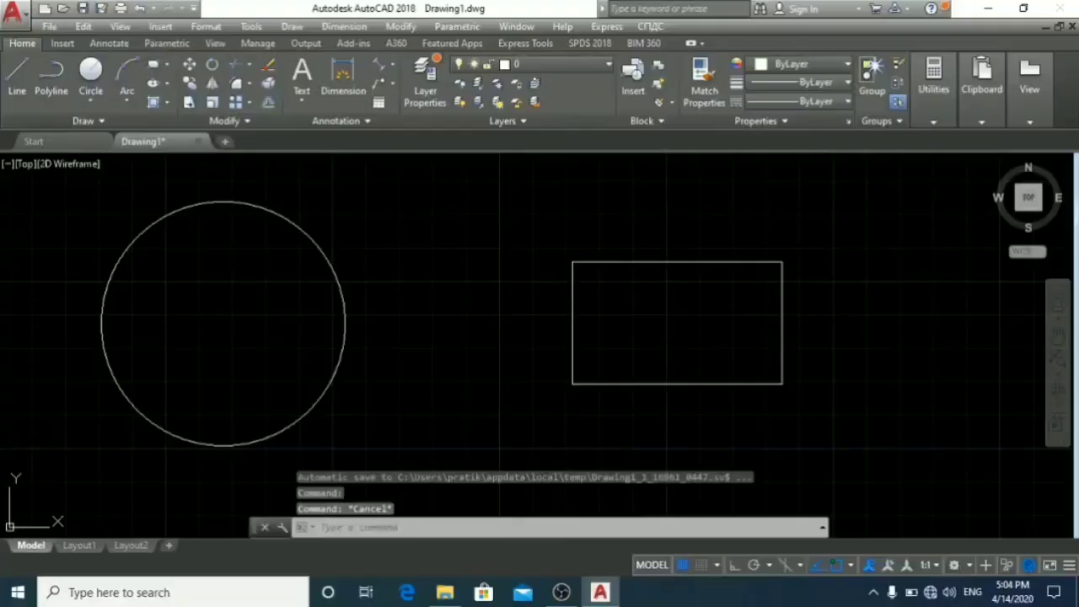
key("ctrl+q")
key("Escape")
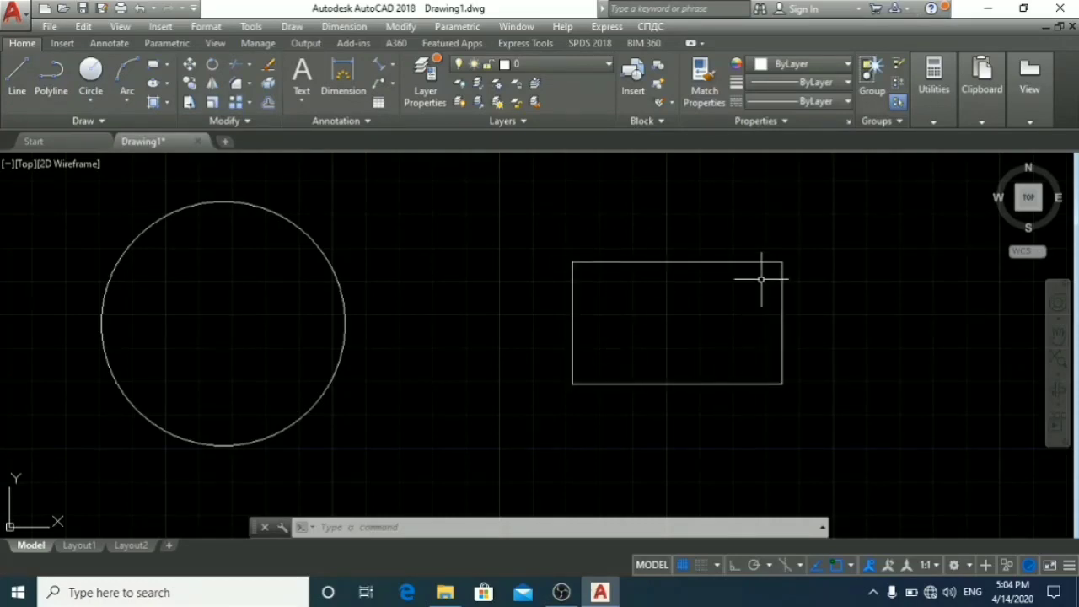
middle_click_drag(326, 325, 369, 328)
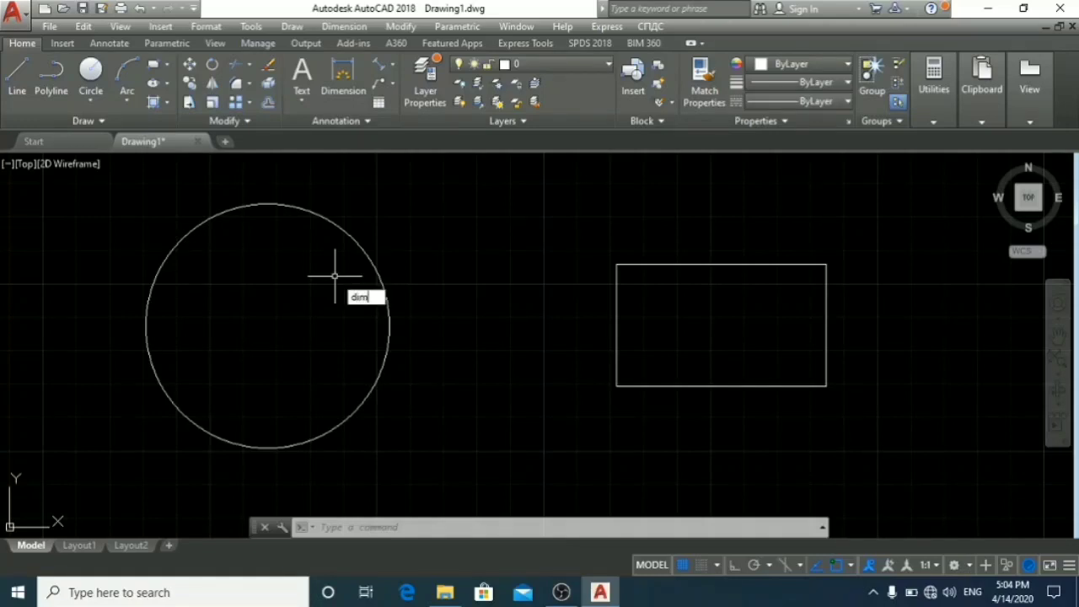
key("Return")
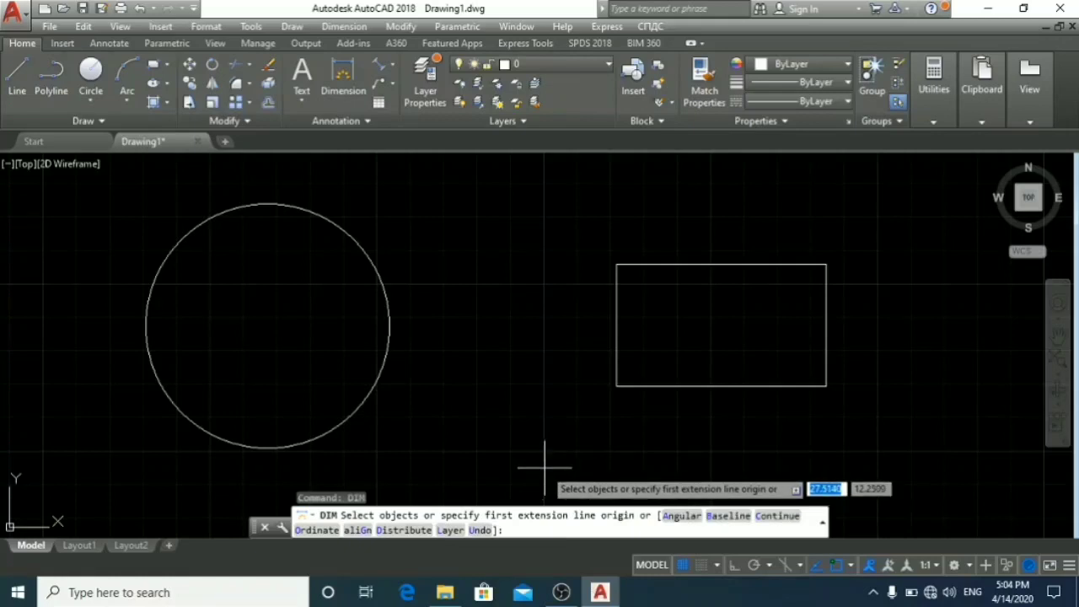
key("Escape")
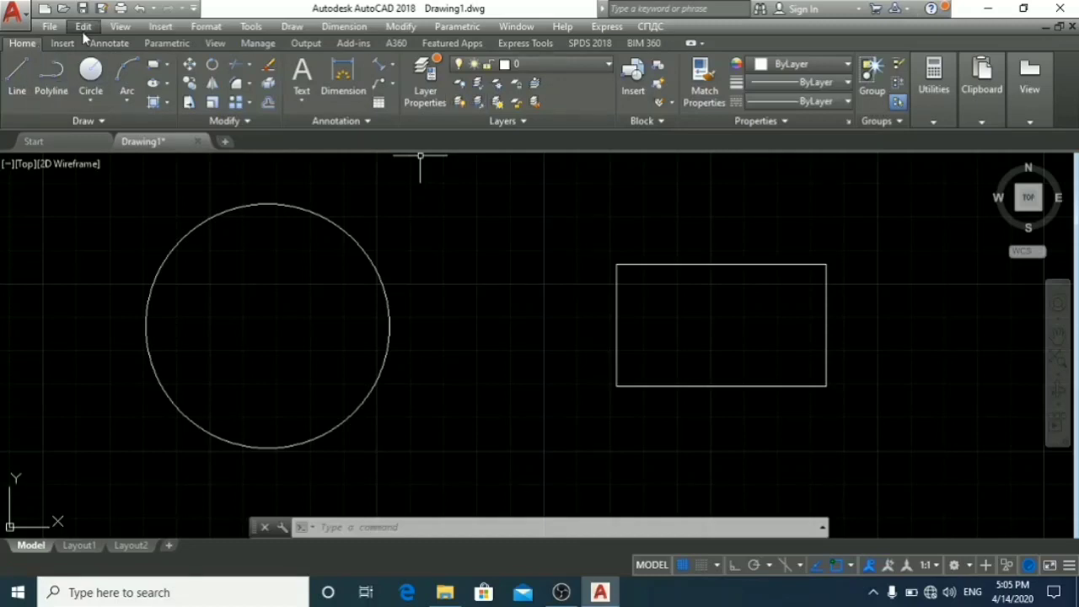
Dimension the rectangle's top edge between its two upper corners with DIM, placing the dimension line above it
left_click(354, 81)
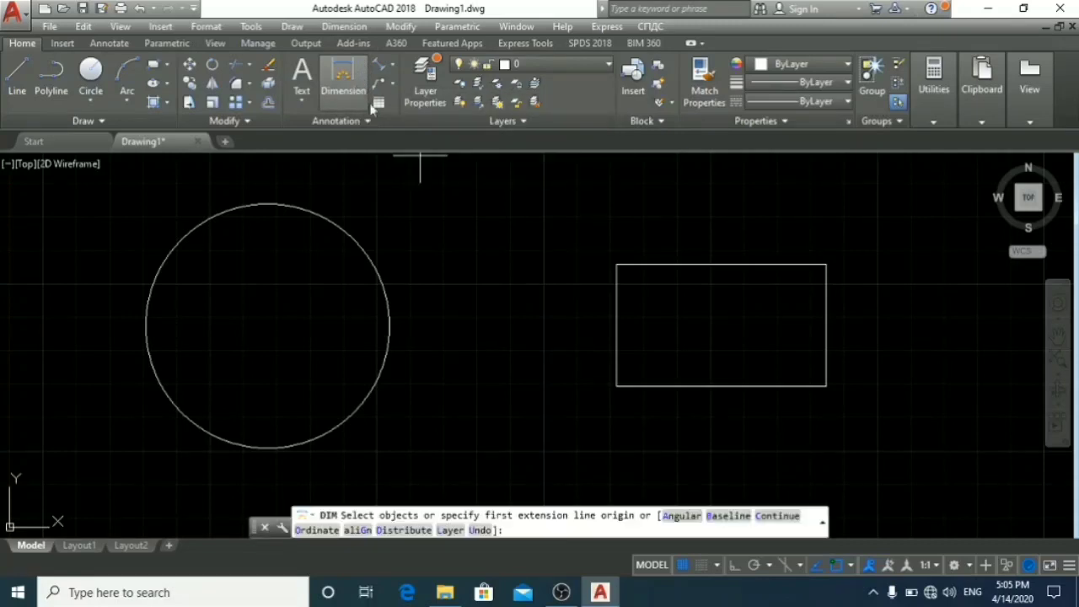
left_click(616, 265)
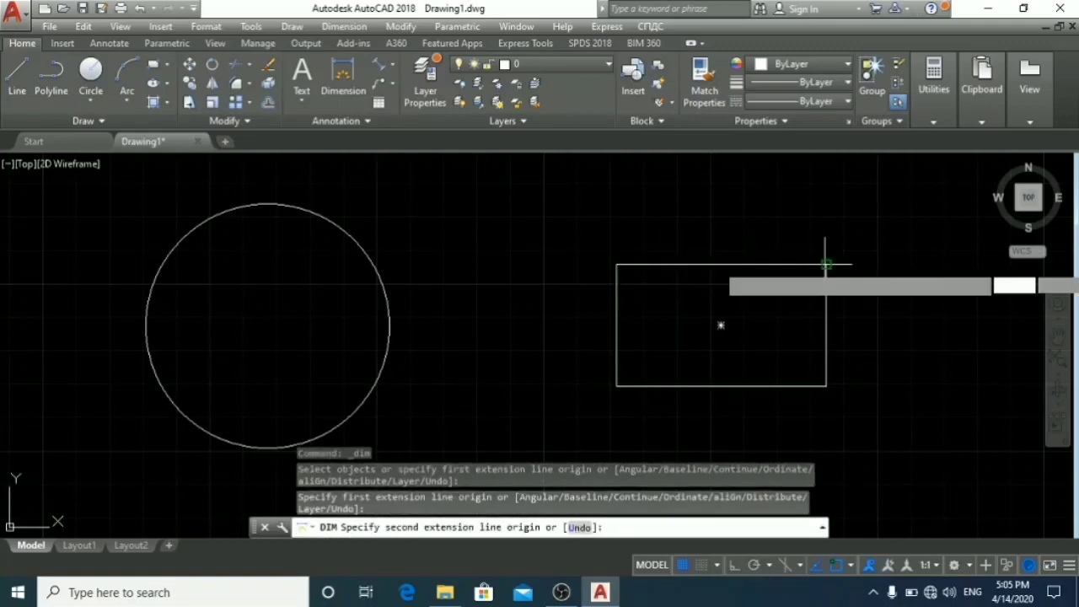
left_click(826, 264)
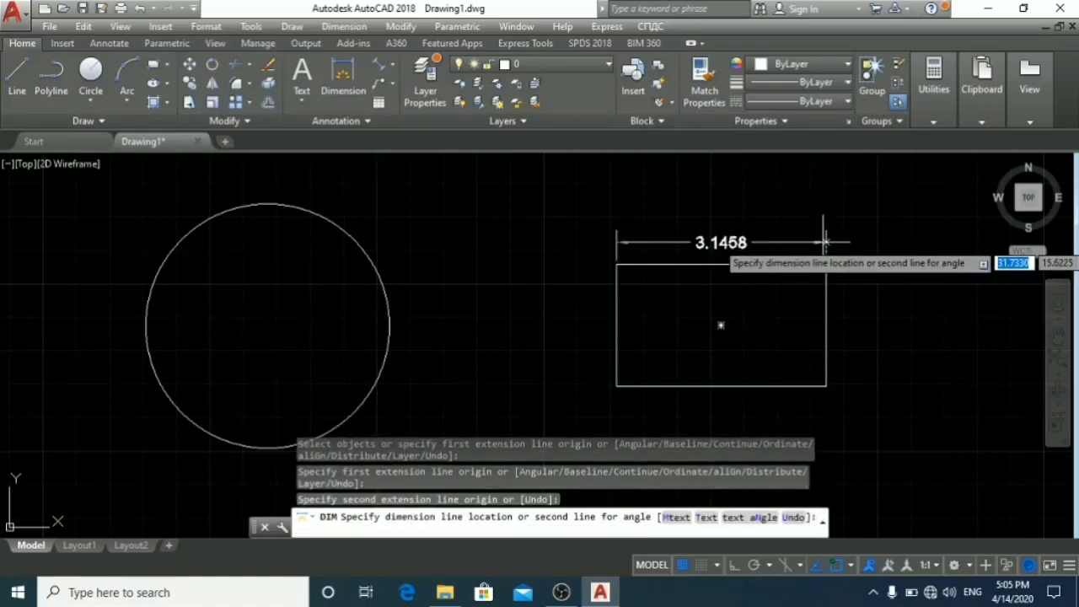
left_click(826, 242)
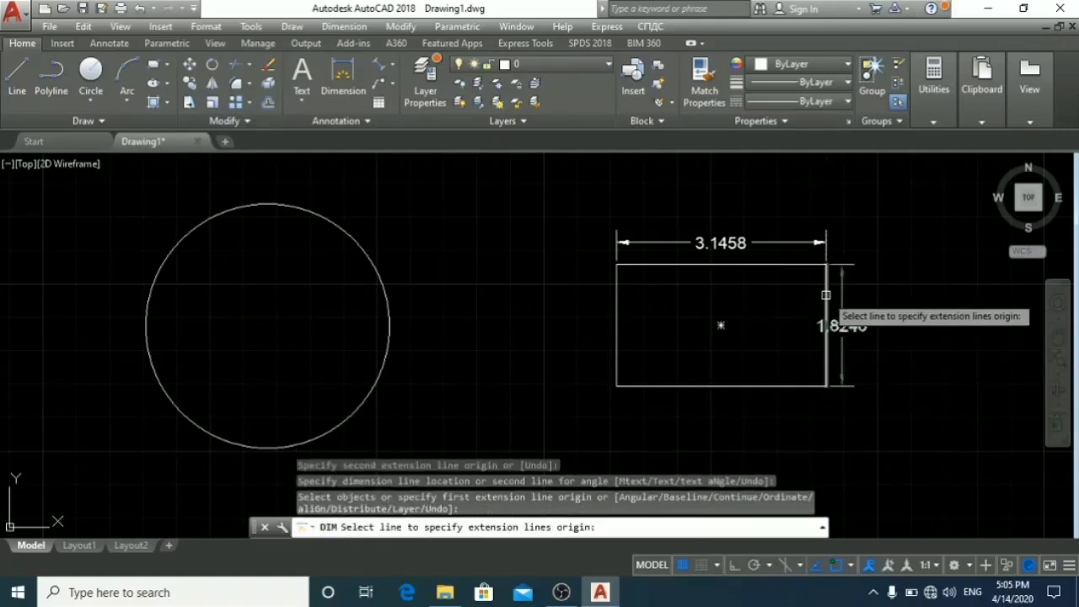
Dimension the rectangle's right edge by selecting it, place the dimension line outside the rectangle, and end the command
scroll(825, 295, "up", 2)
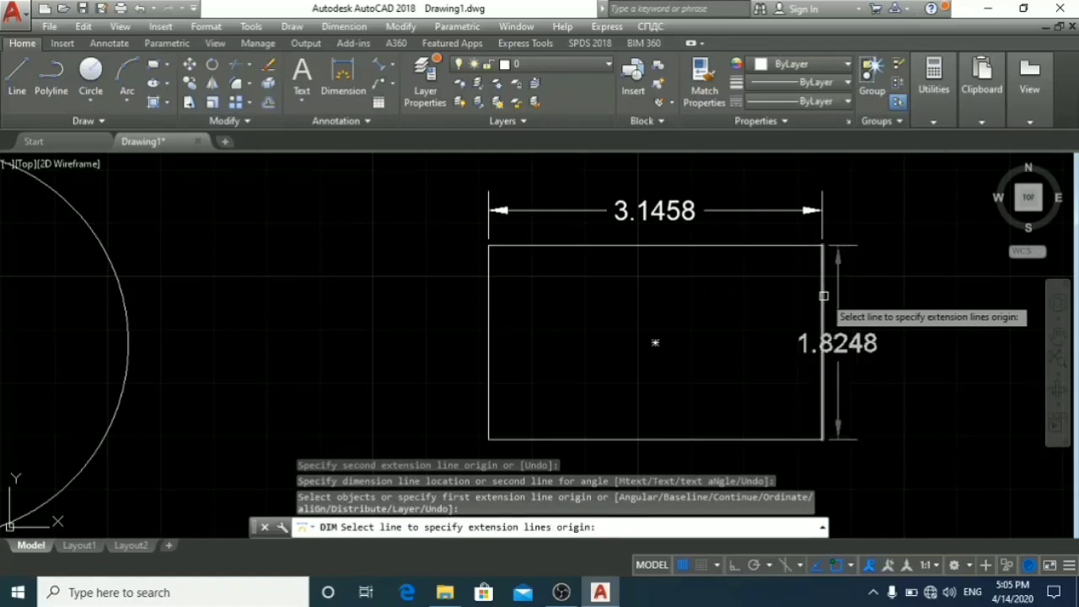
left_click(825, 296)
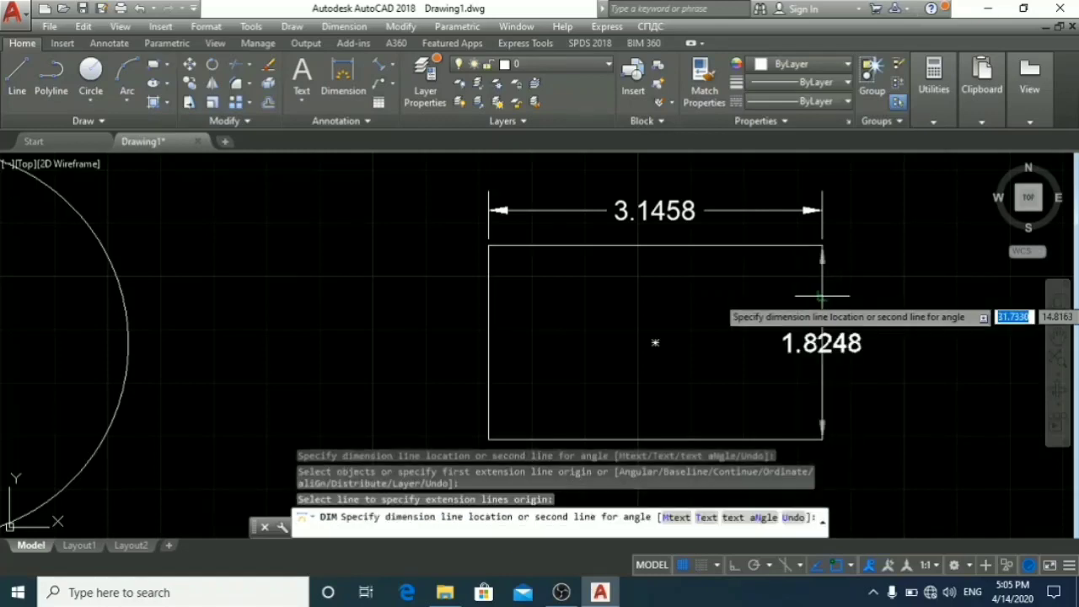
left_click(655, 342)
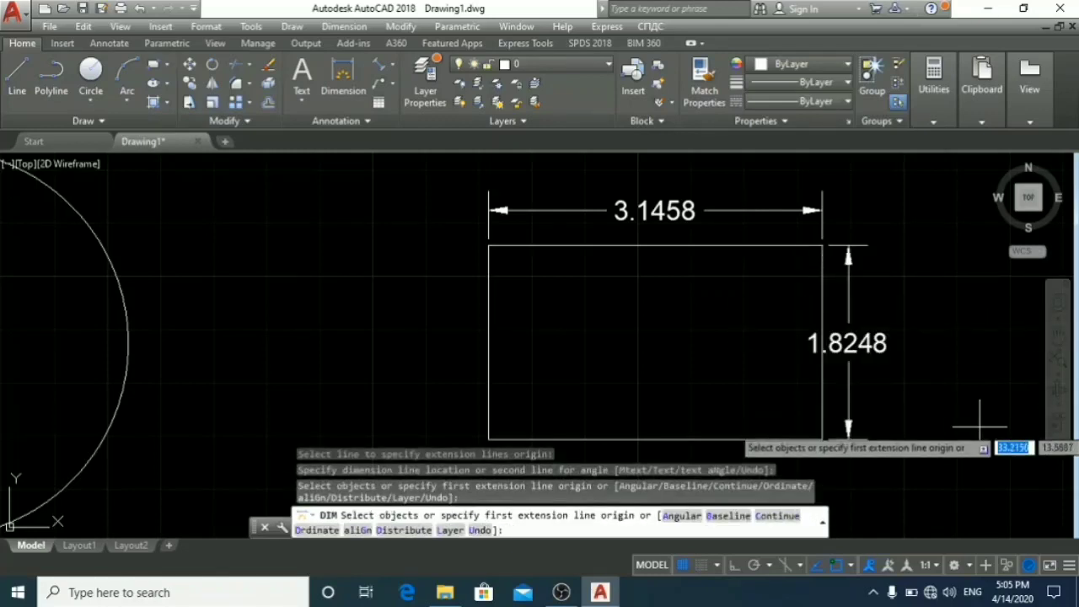
key("Escape")
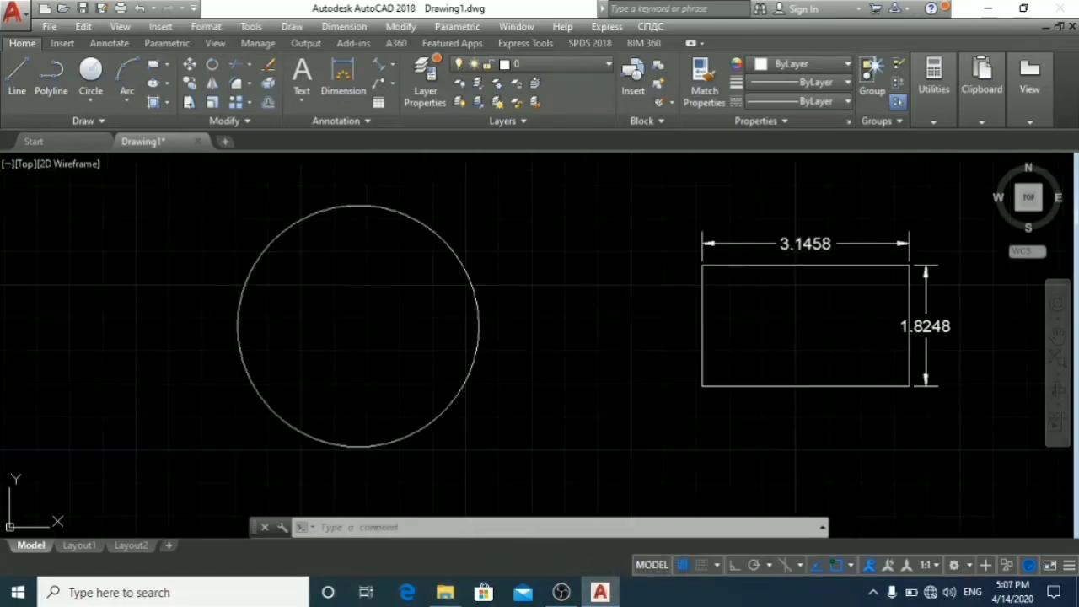
Dismiss the save prompt and add an aligned dimension along the rectangle's diagonal, from its upper-left to its lower-right corner
key("ctrl+q")
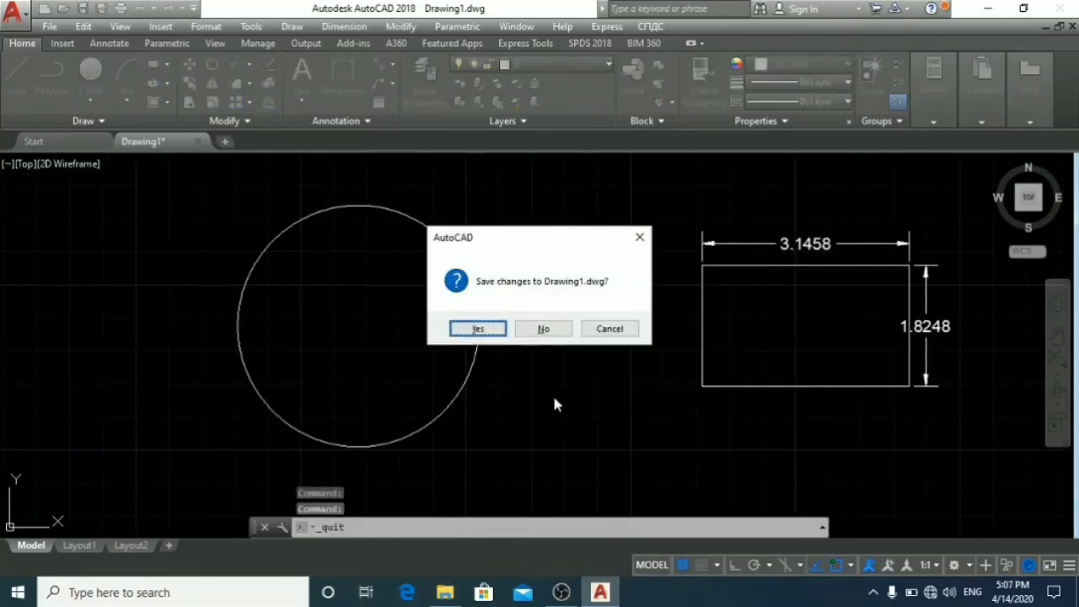
key("Escape")
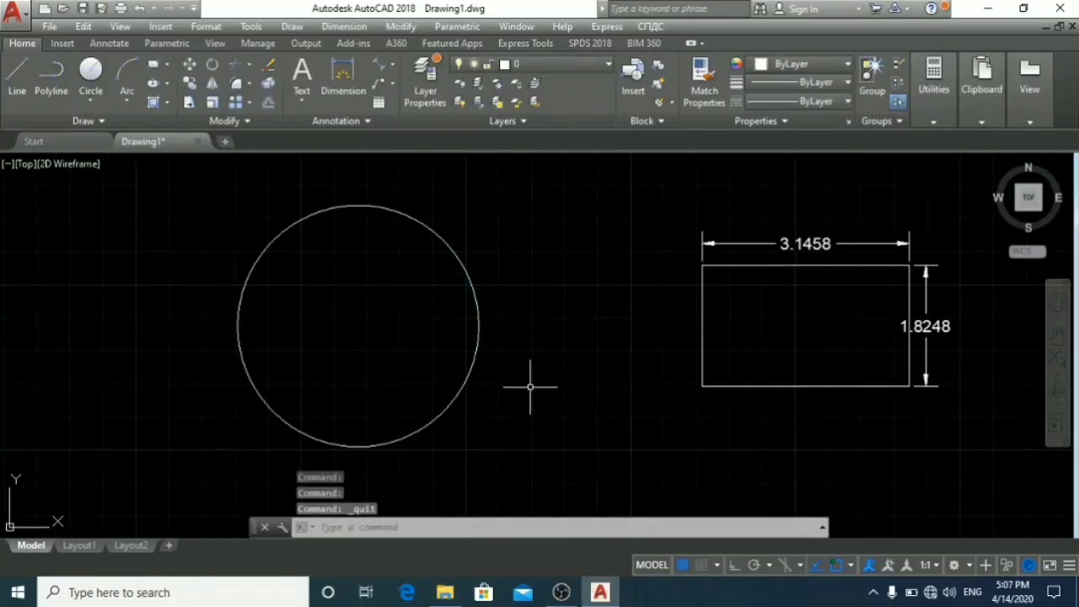
left_click(390, 66)
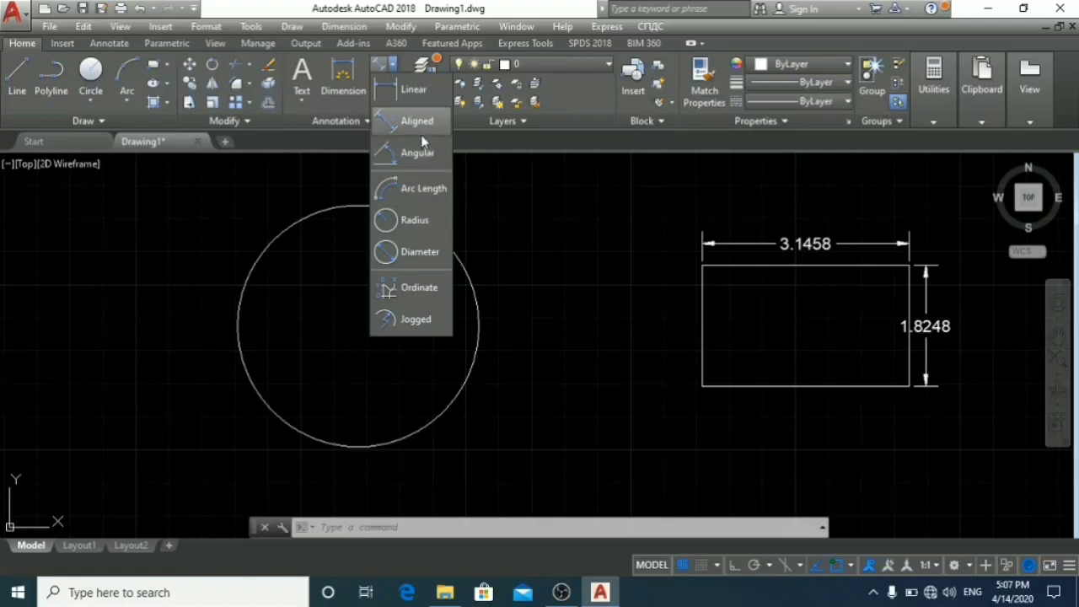
left_click(400, 122)
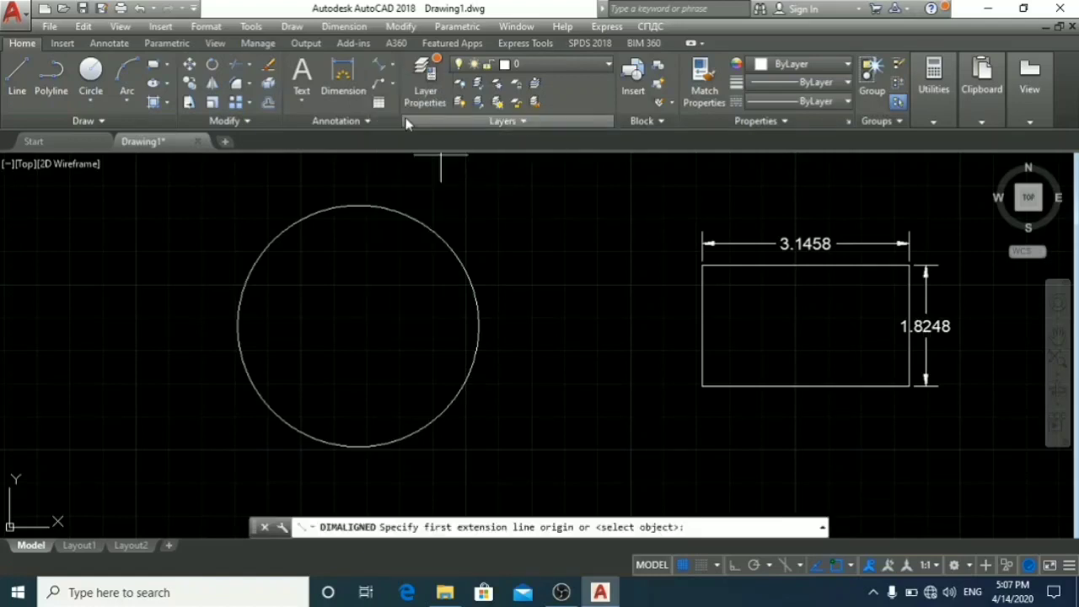
left_click(702, 266)
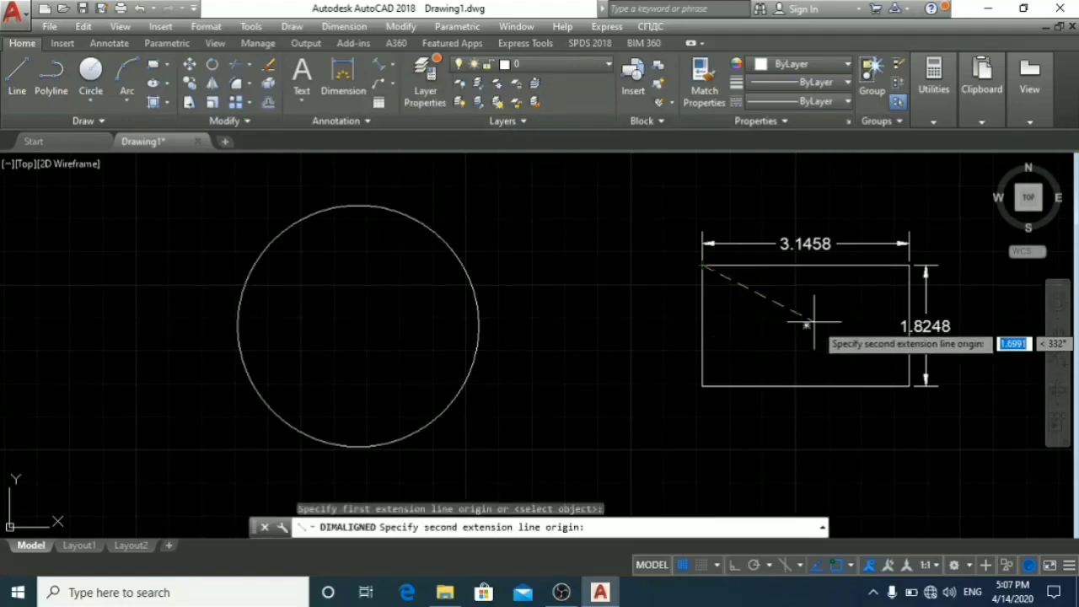
left_click(915, 387)
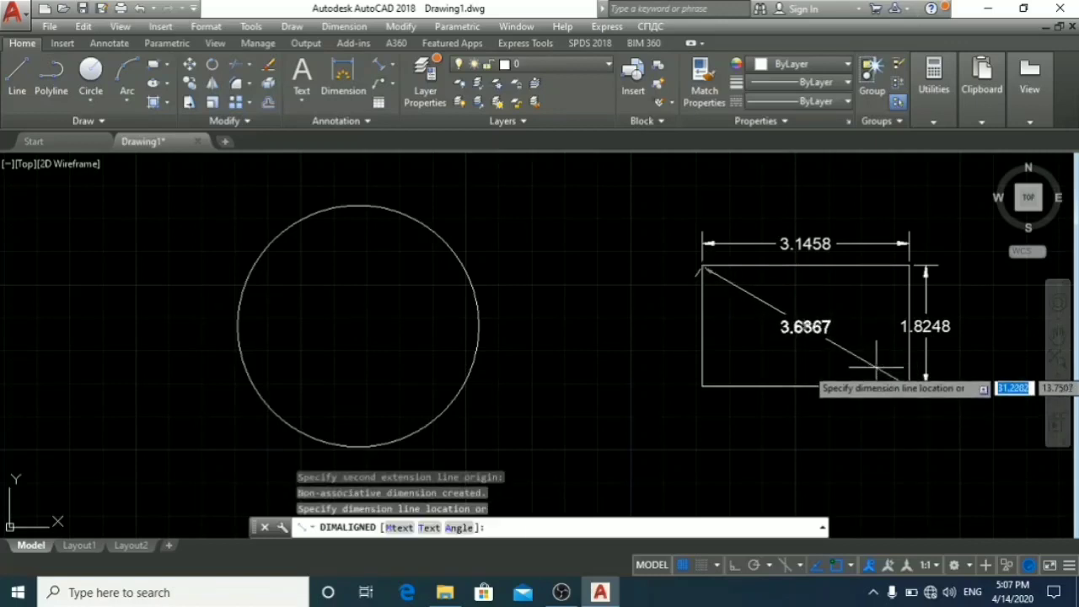
left_click(877, 364)
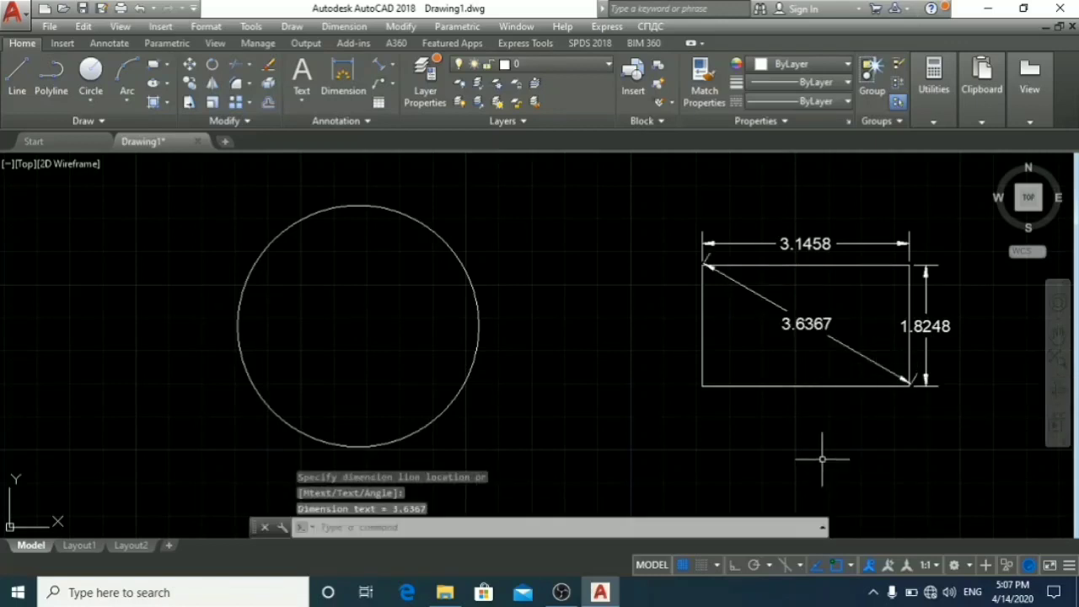
Add an angular dimension between the rectangle's left and bottom edges, placing the arc inside the lower-left corner
left_click(396, 66)
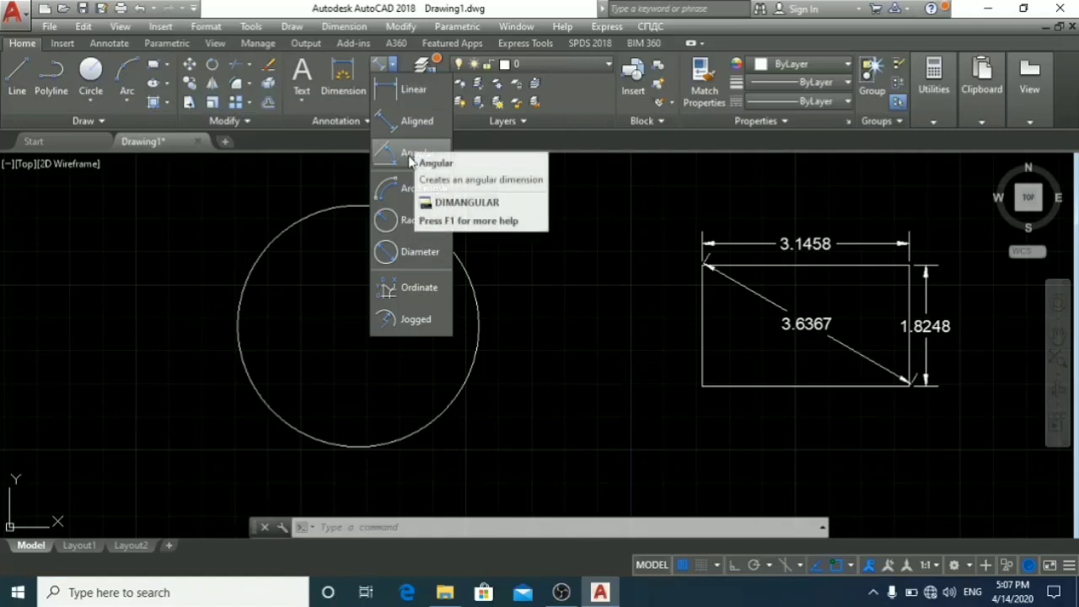
left_click(410, 161)
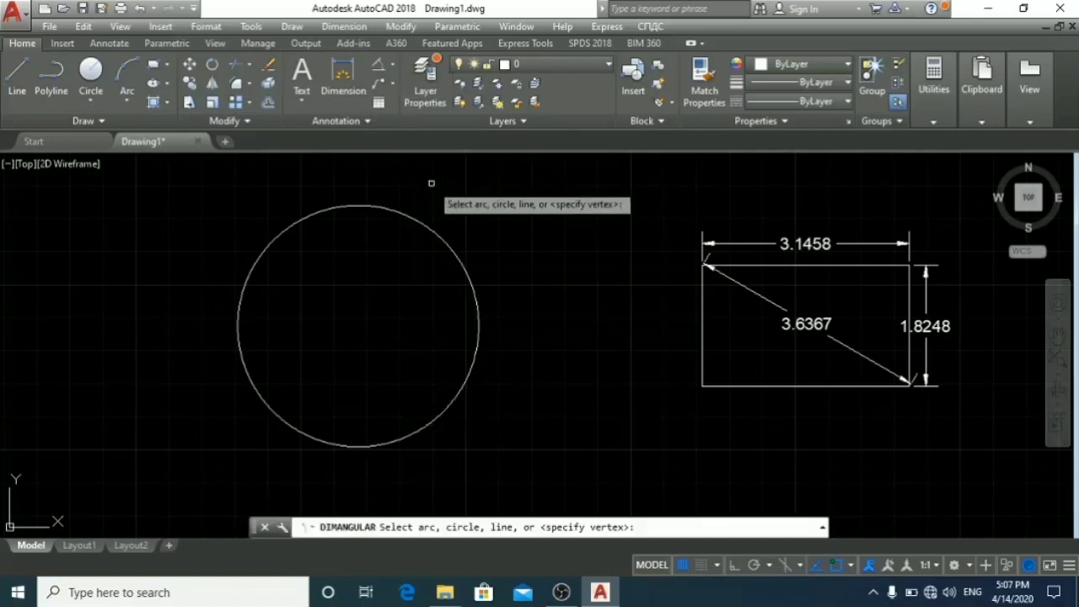
left_click(704, 376)
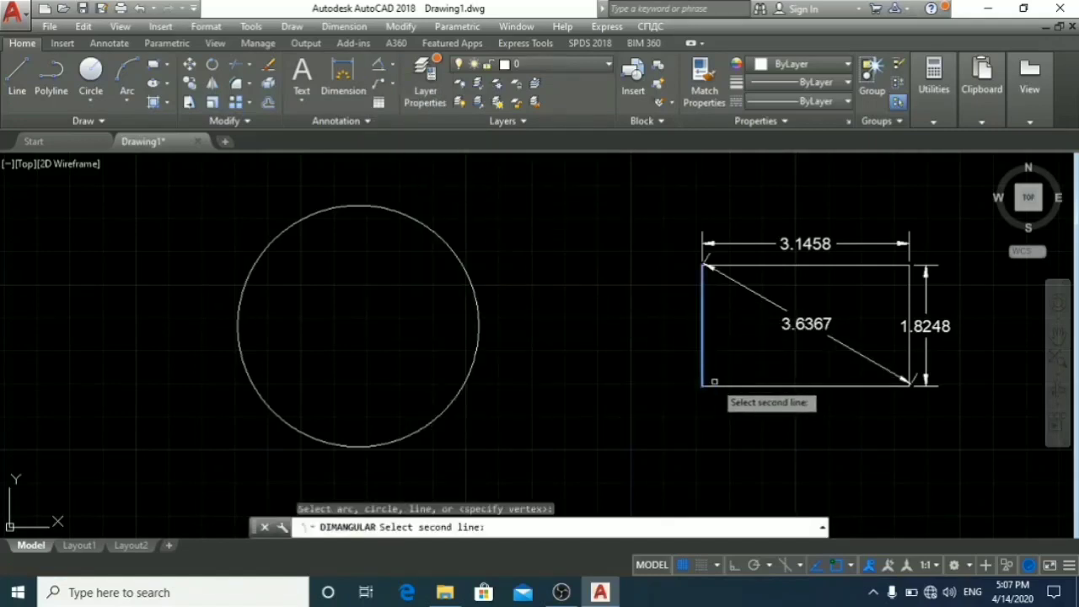
left_click(712, 385)
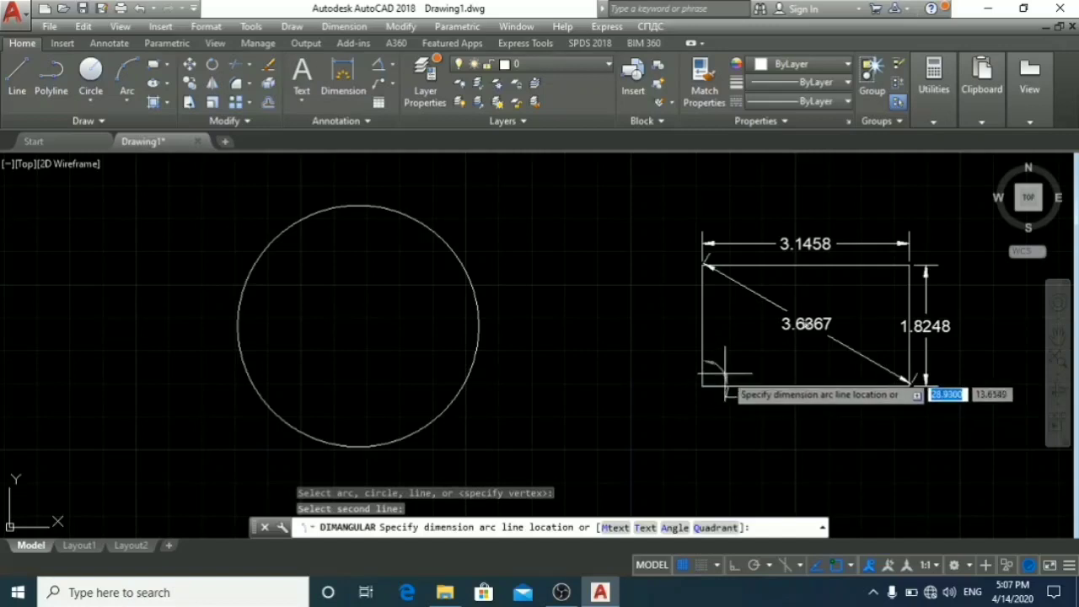
left_click(730, 369)
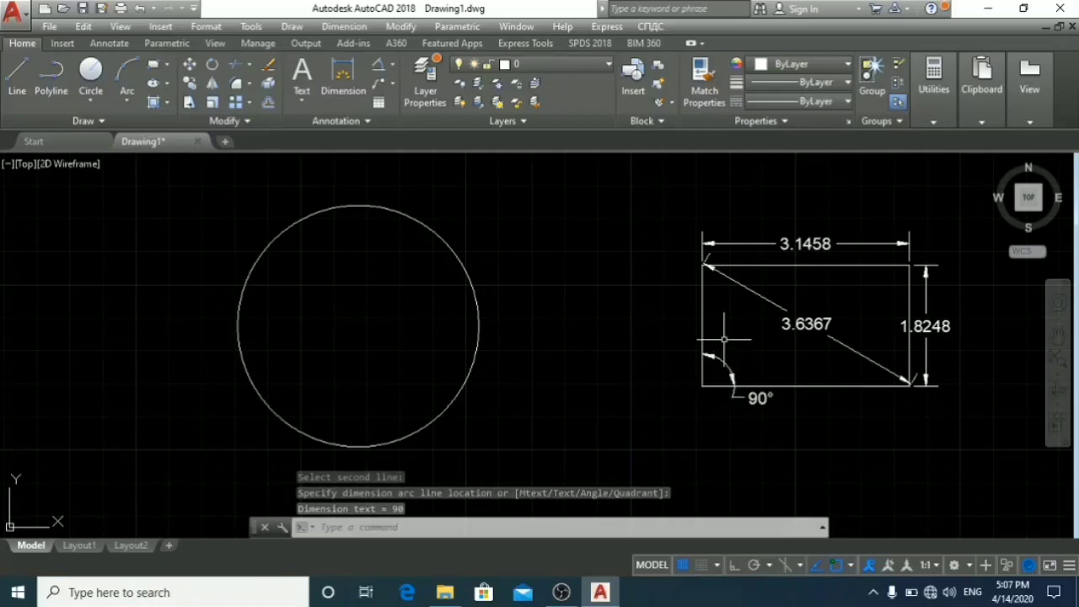
Add a radius dimension to the circle, placing its text outside the circle's upper-right side
left_click(392, 66)
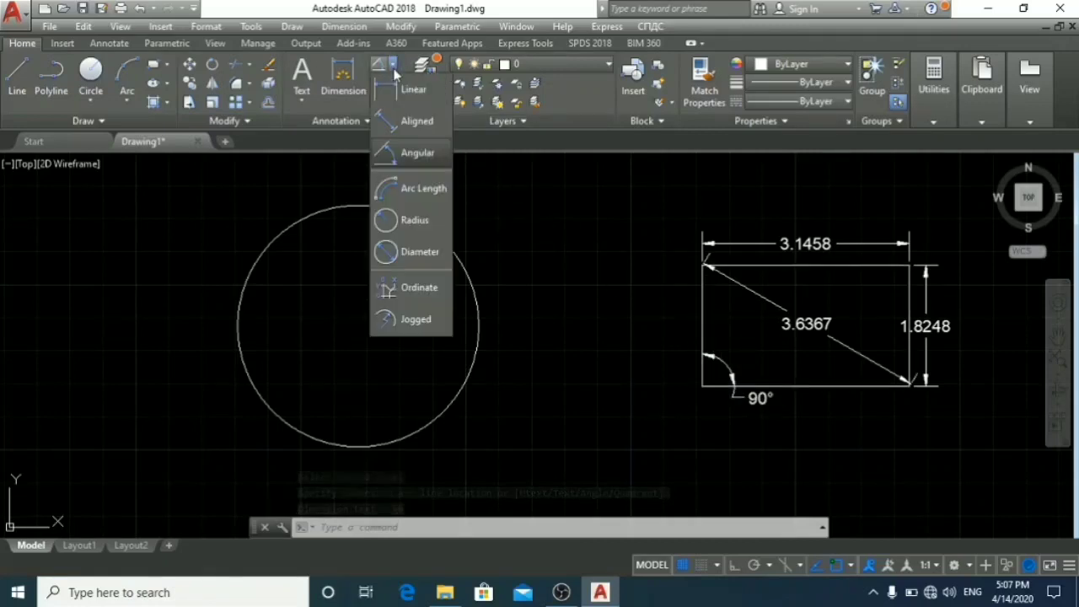
left_click(415, 220)
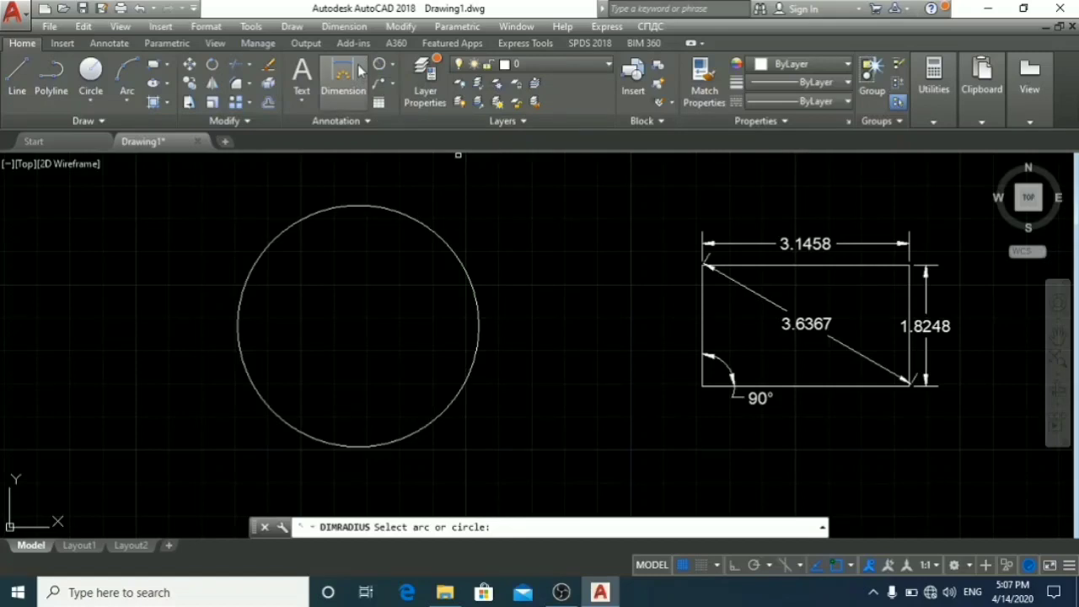
left_click(434, 232)
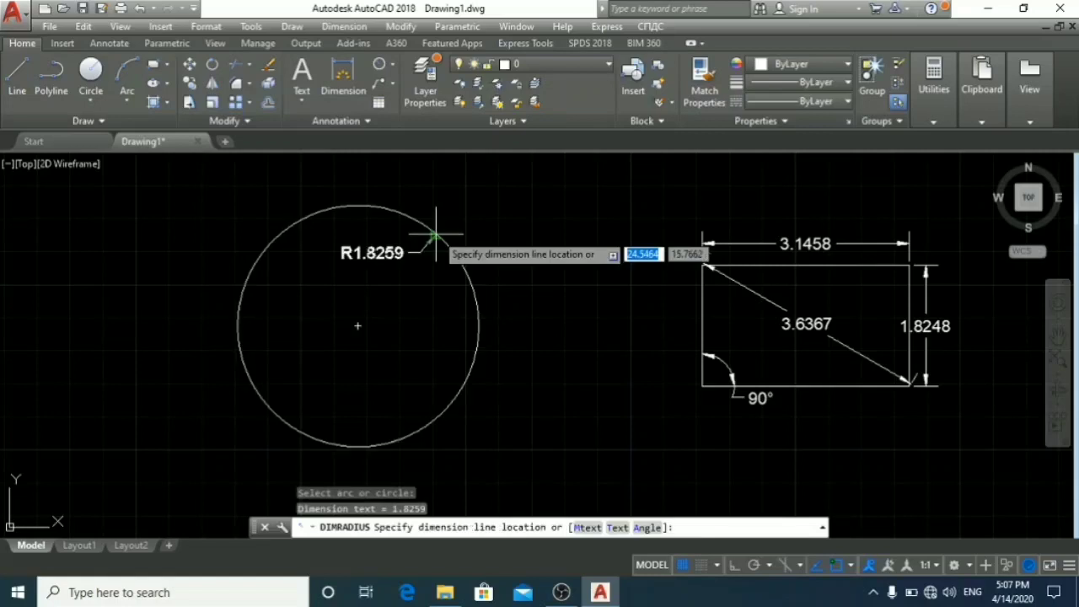
left_click(485, 245)
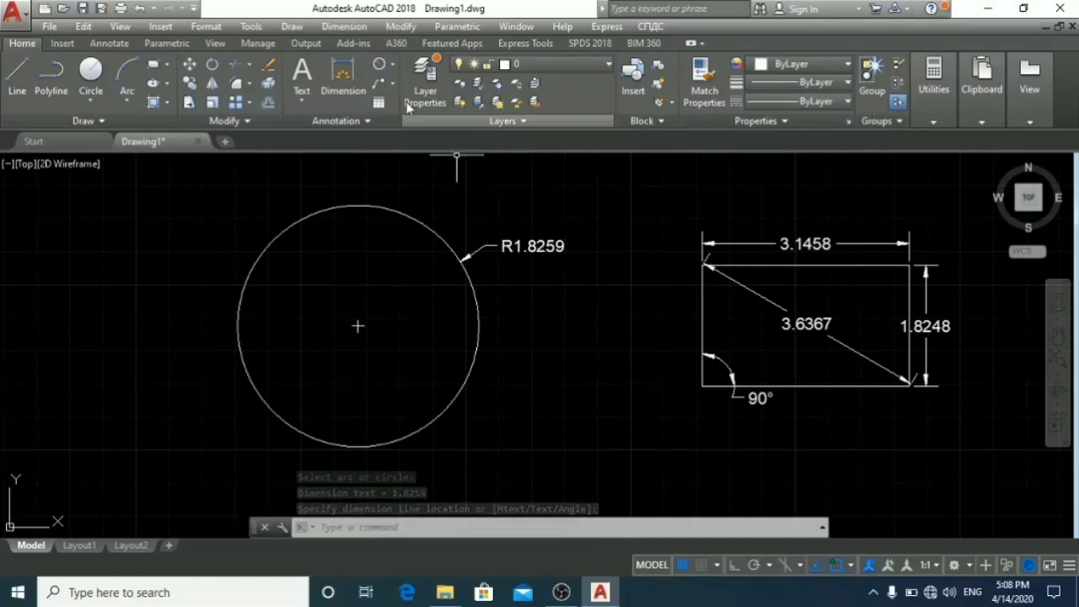
Add a diameter dimension to the circle, placing its text inside the circle near the upper-left side
left_click(389, 65)
left_click(413, 256)
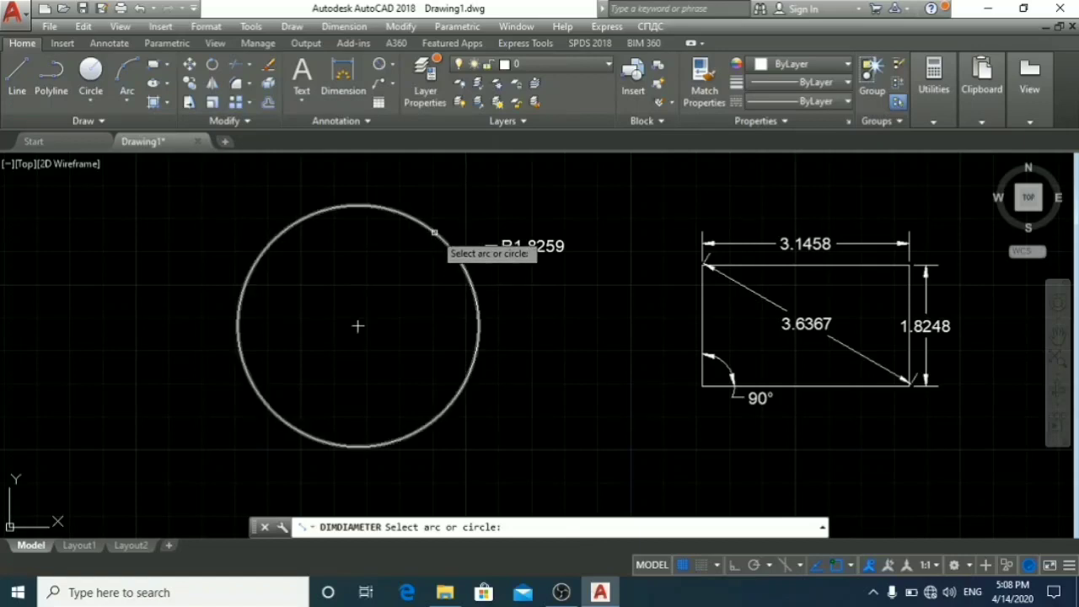
left_click(434, 232)
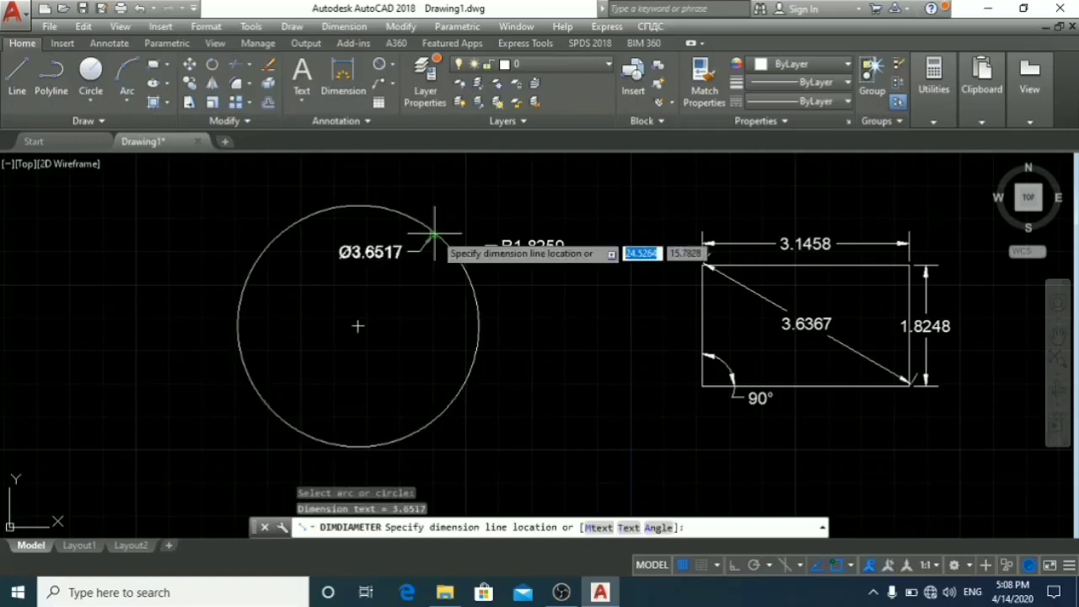
left_click(255, 286)
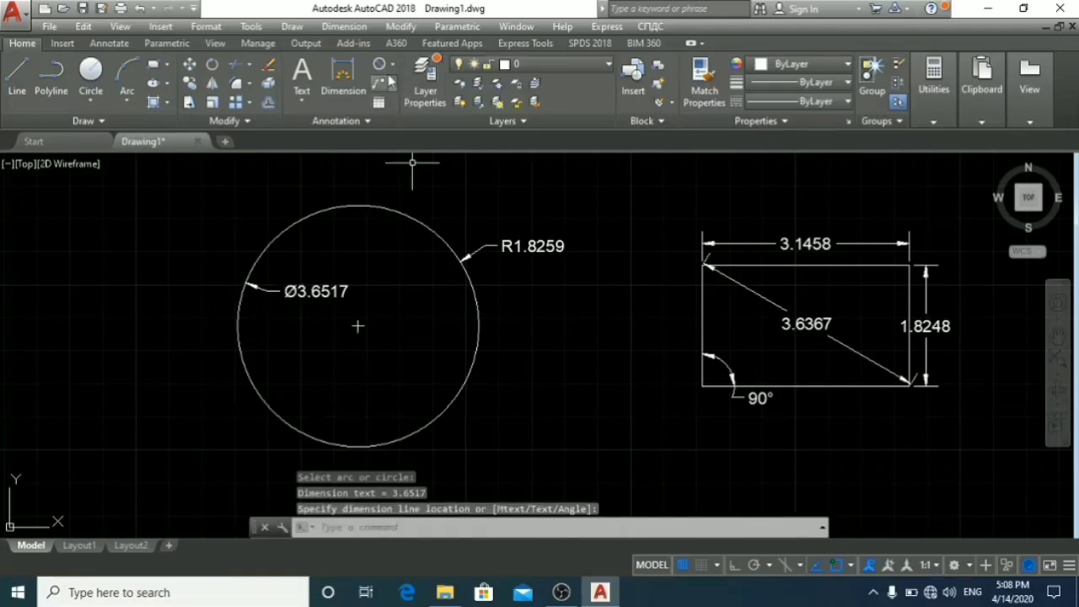
Dismiss the save prompt and examine the arrowheads and text of the rectangle's dimensions up close
left_click(392, 68)
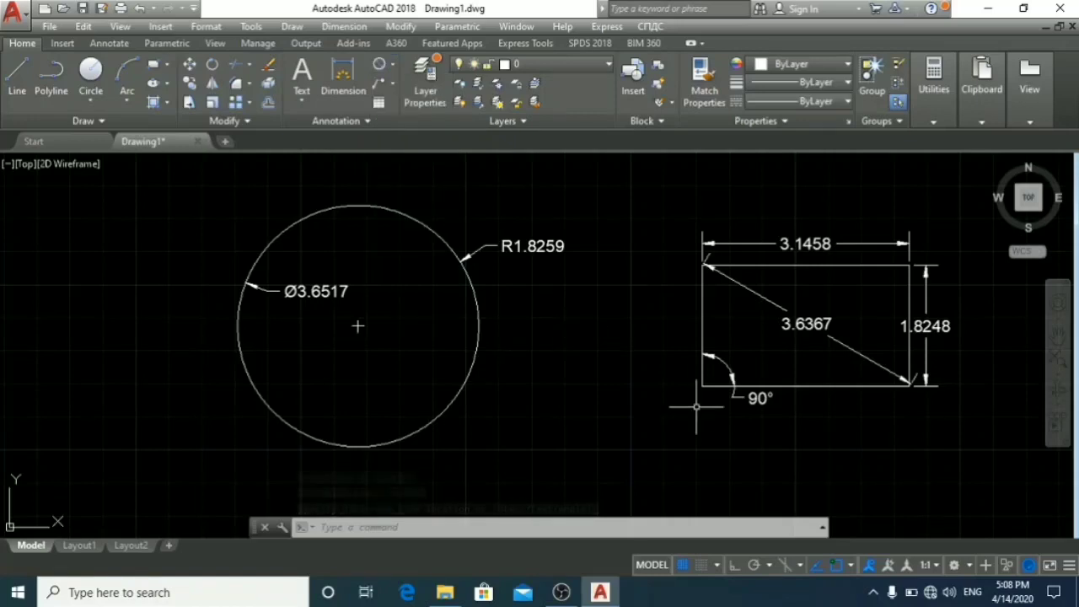
mouse_move(855, 380)
middle_mouse_down()
mouse_move(768, 380)
mouse_move(766, 394)
middle_mouse_up()
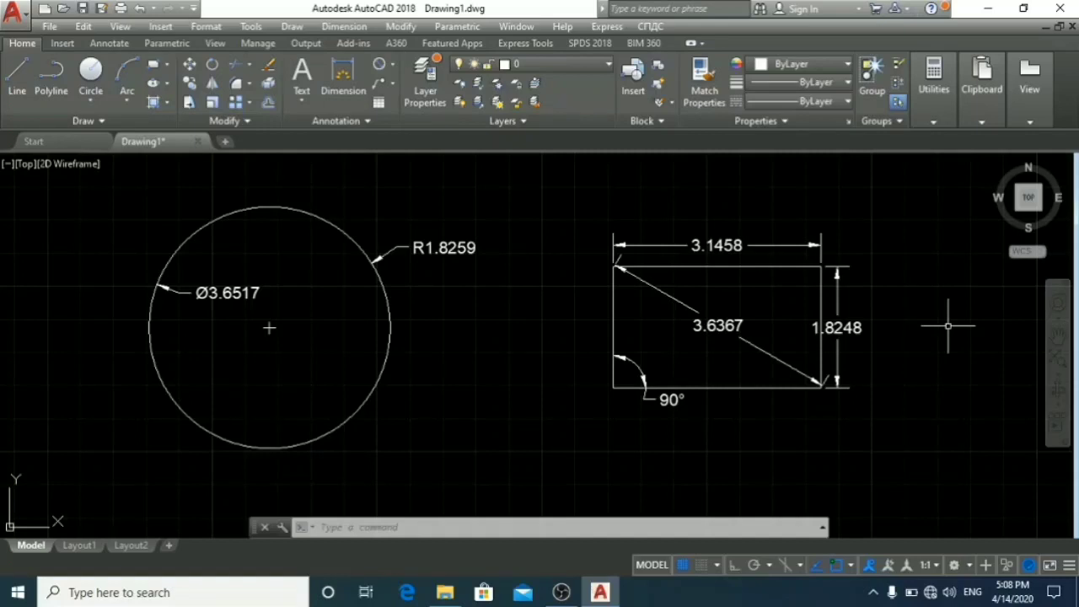
key("ctrl+q")
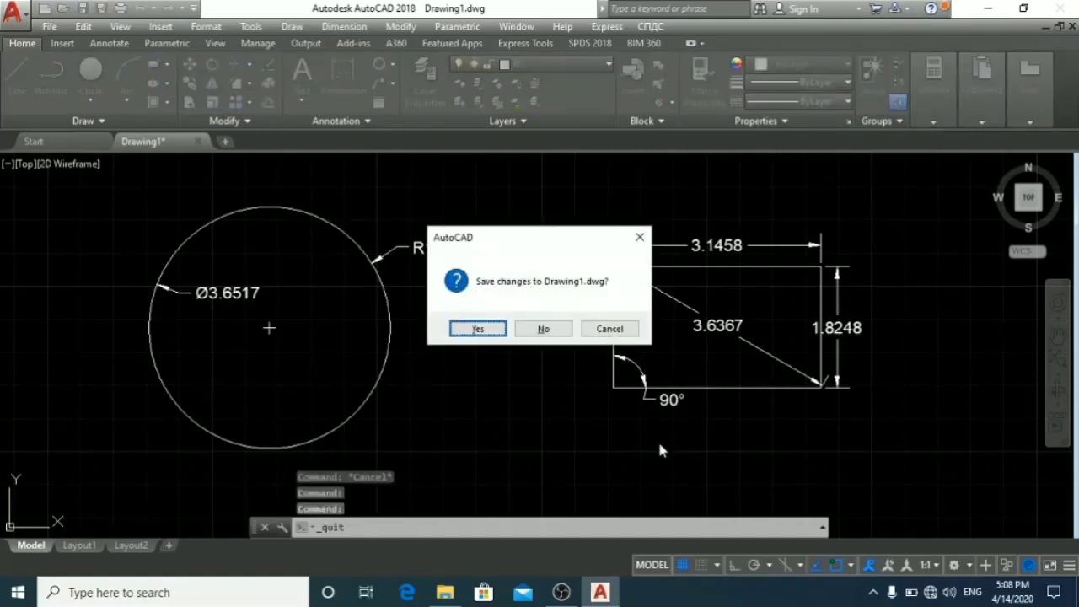
key("Escape")
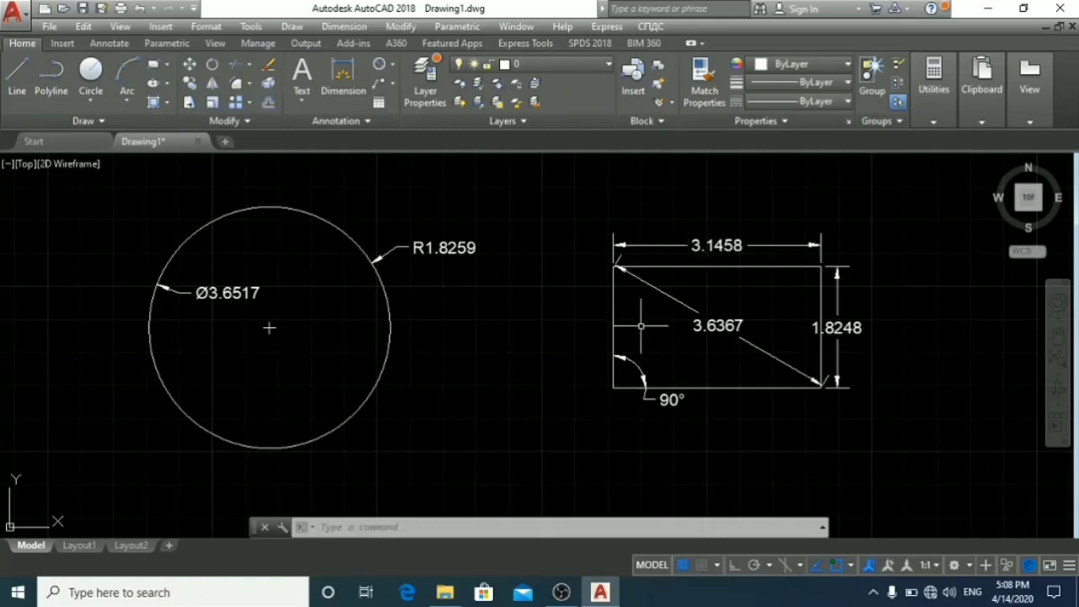
scroll(617, 243, "up", 10)
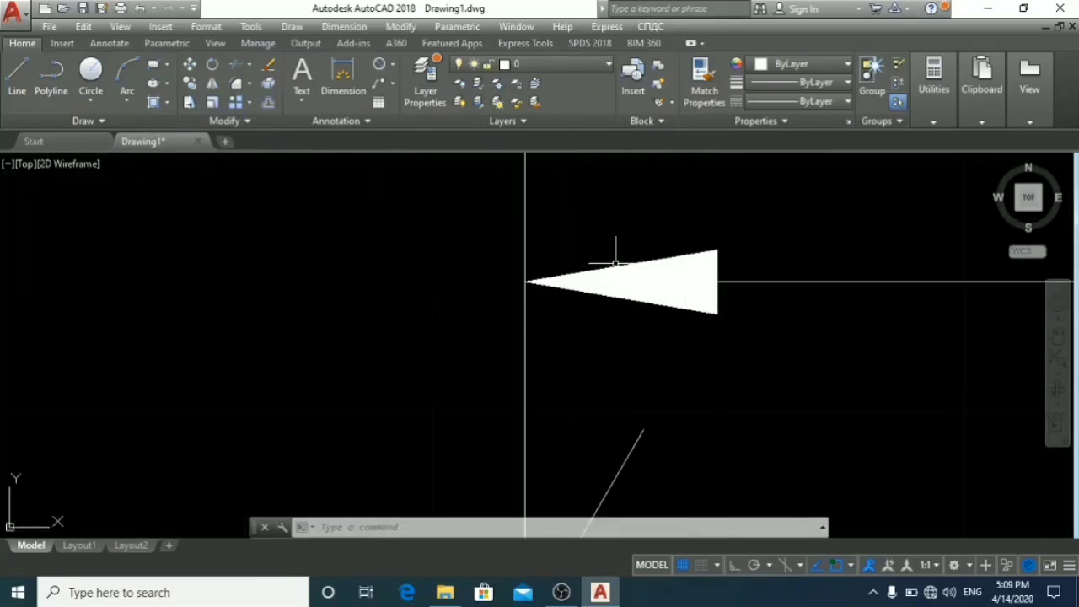
scroll(656, 282, "down", 10)
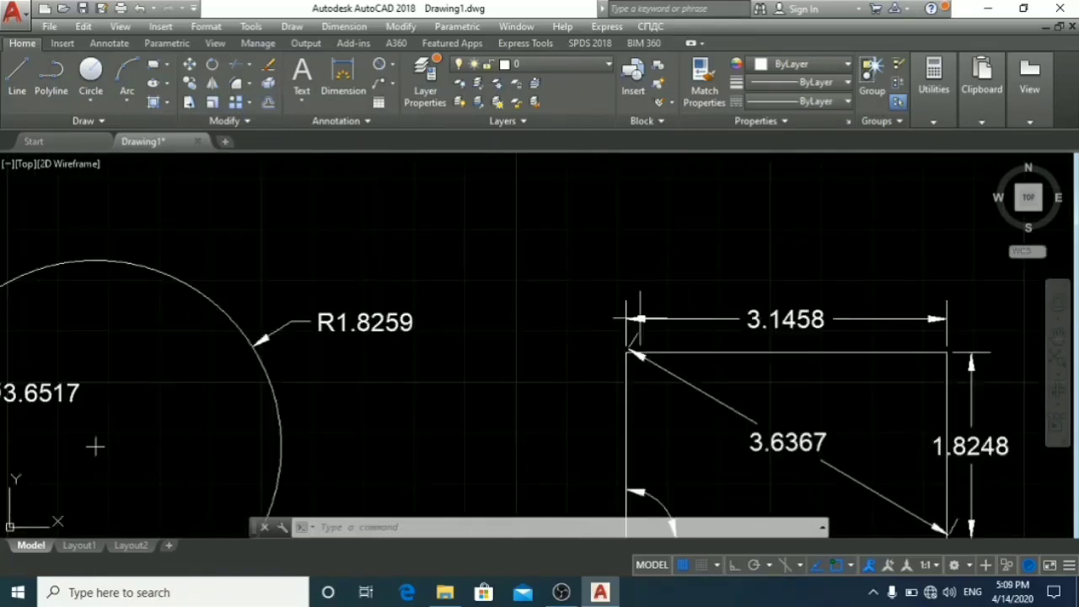
scroll(602, 278, "up", 6)
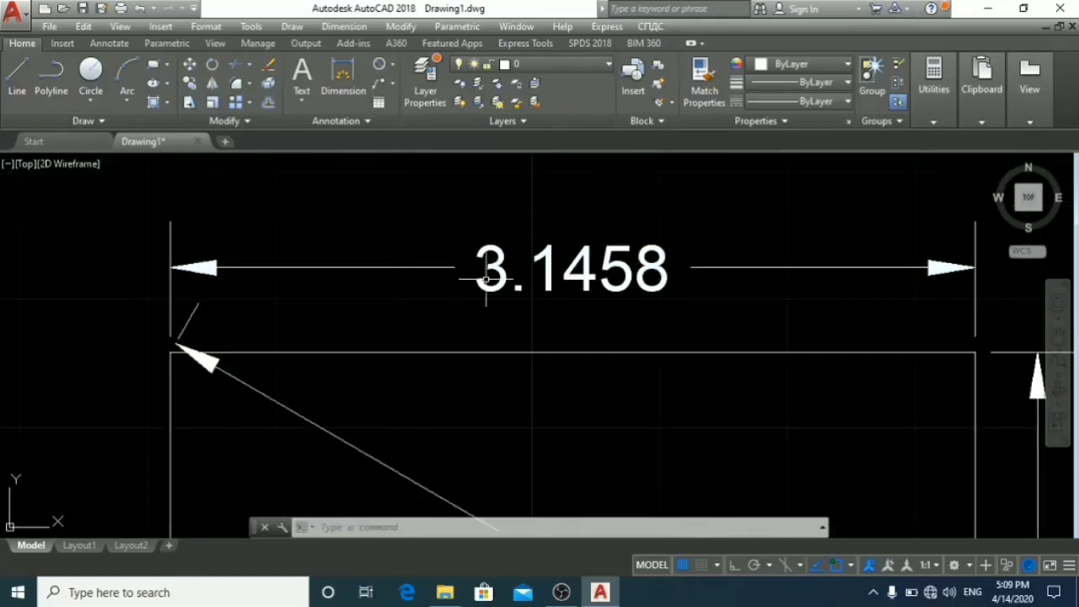
scroll(594, 311, "down", 8)
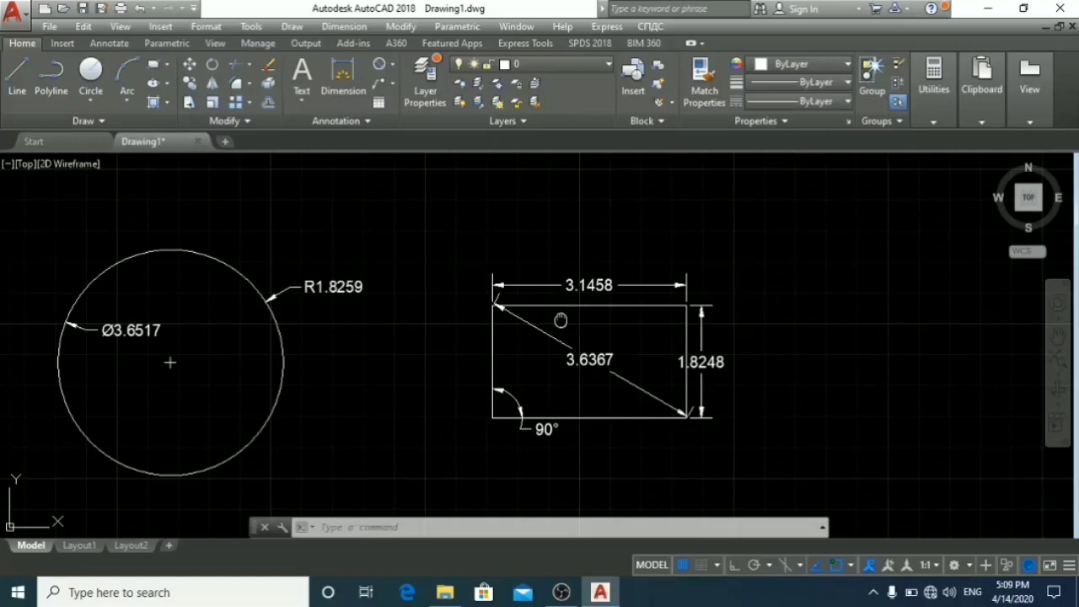
middle_click_drag(587, 323, 726, 319)
scroll(718, 381, "down", 2)
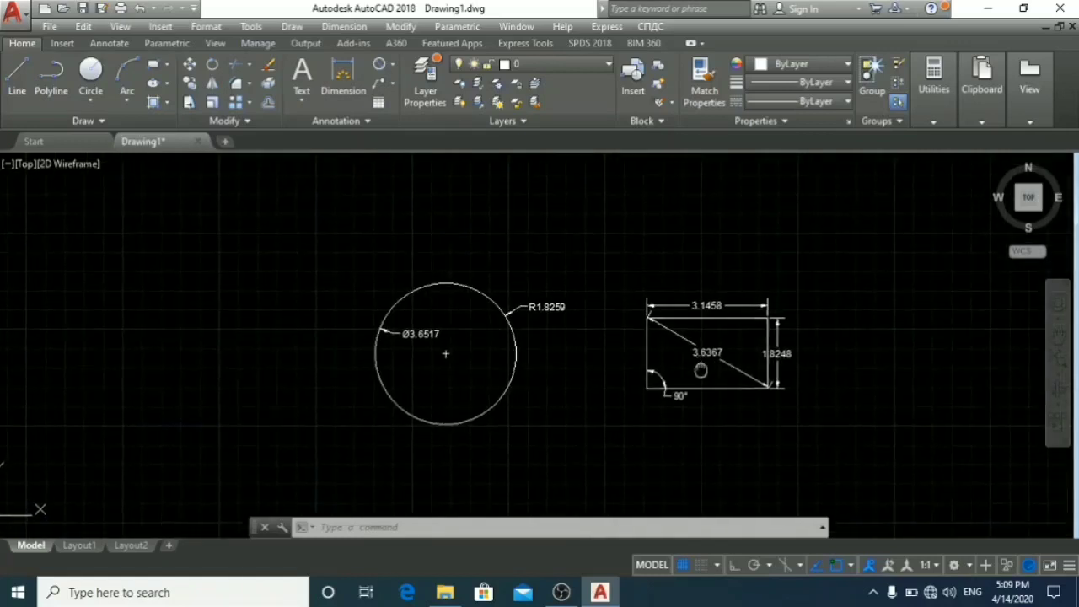
scroll(712, 363, "up", 2)
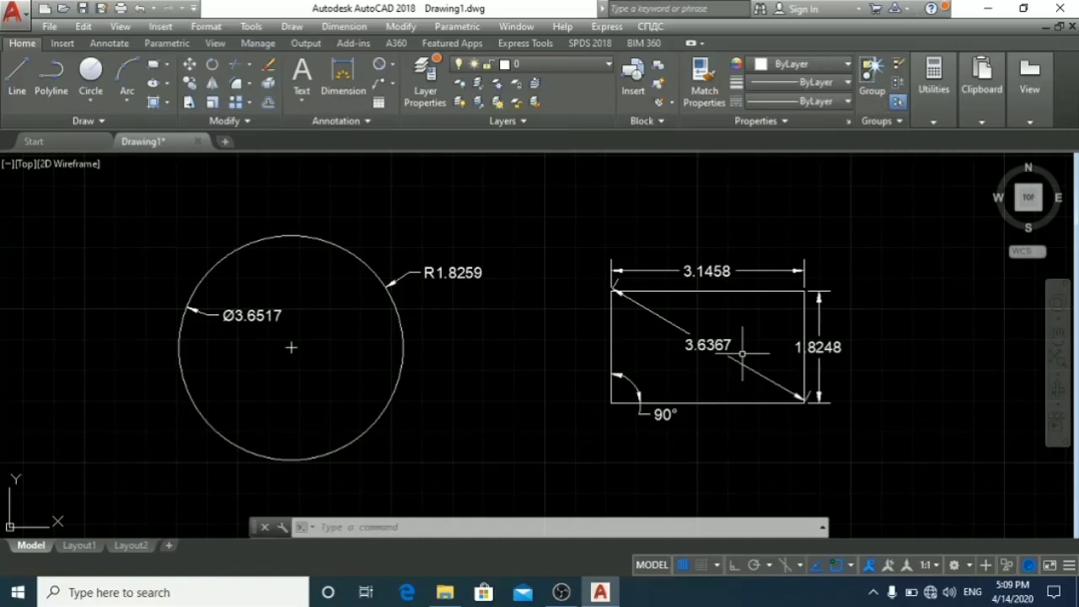
Open the Standard dimension style for modification with DIMSTYLE and move its settings dialog clear of the style manager's options
type("dimst")
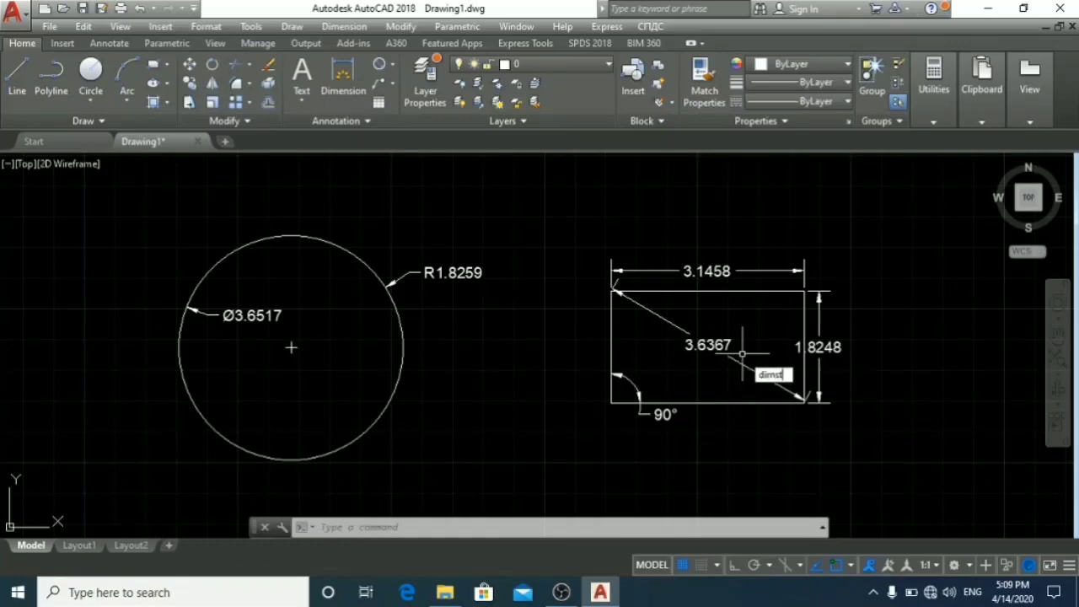
type("yle")
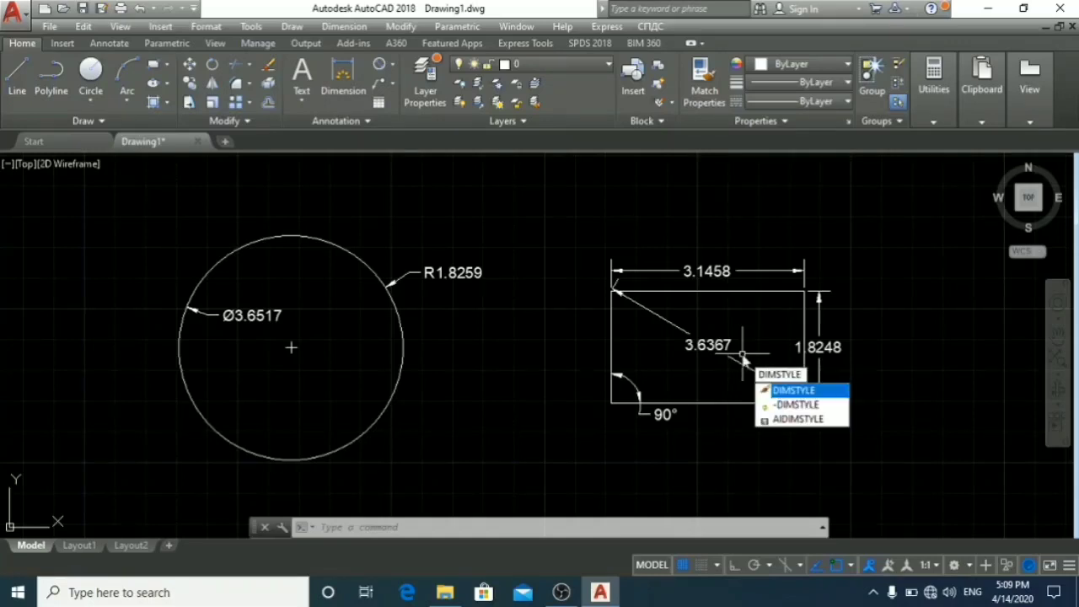
key("Return")
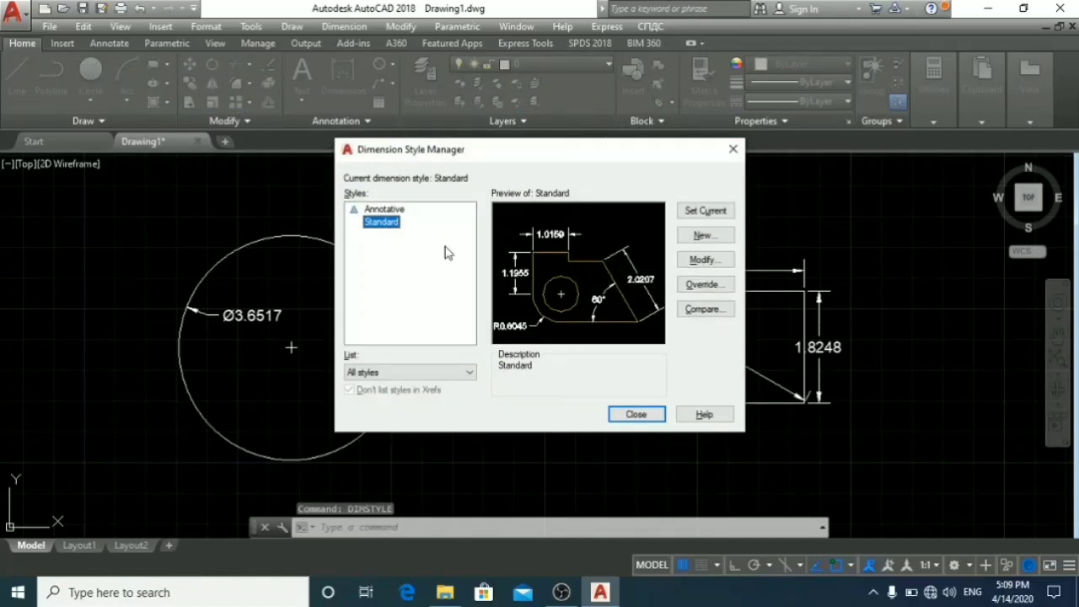
left_click(705, 266)
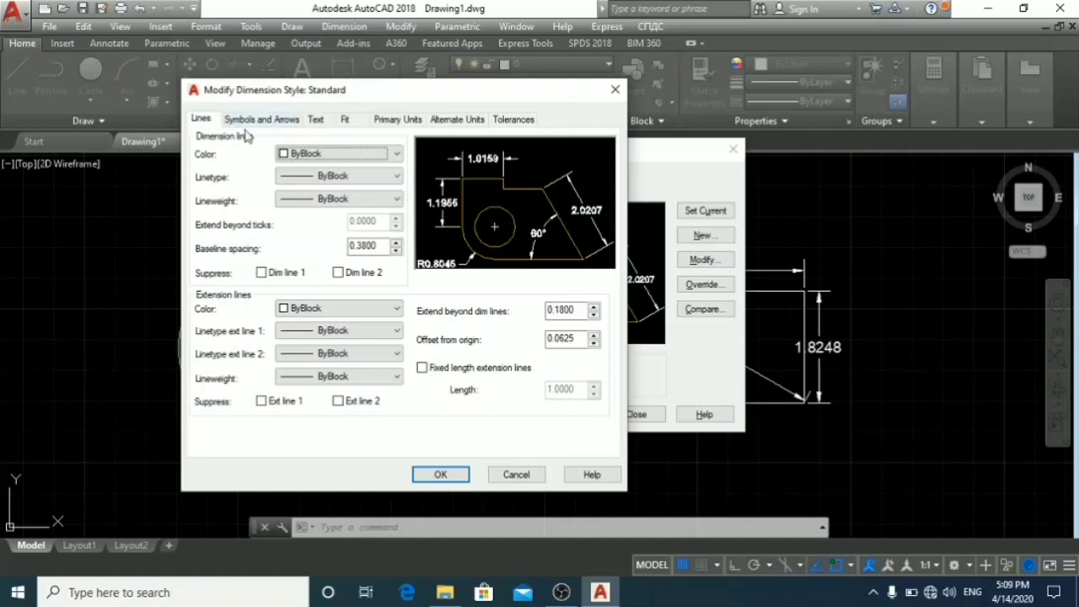
left_click_drag(381, 99, 309, 112)
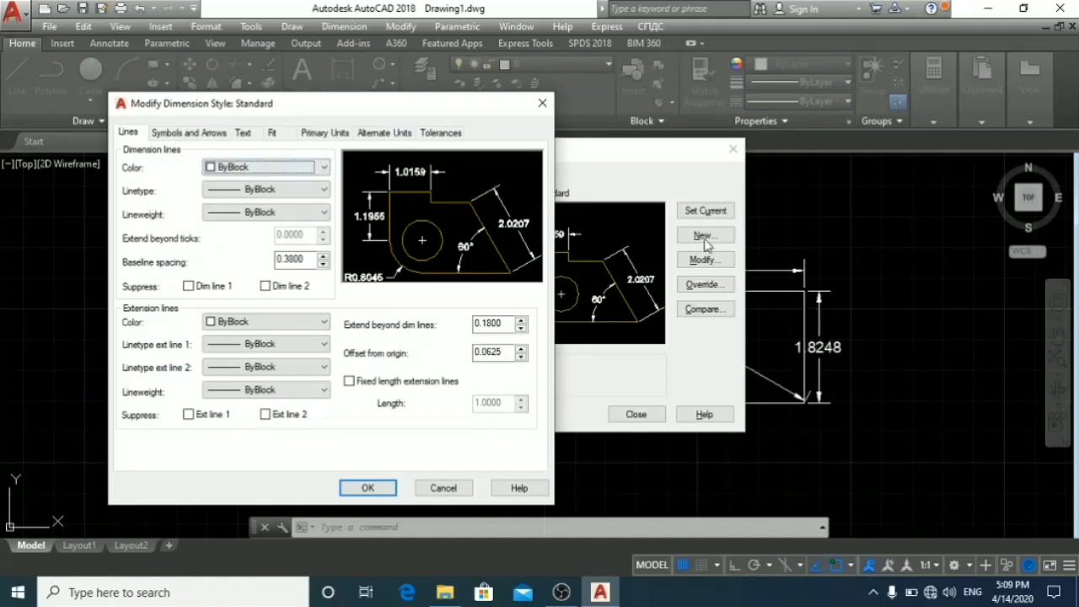
Review the color and linetype choices for the dimension lines, and bring up the style's symbols and arrows settings
left_click(321, 171)
left_click(323, 170)
left_click(324, 189)
left_click(323, 190)
left_click(324, 190)
left_click(172, 135)
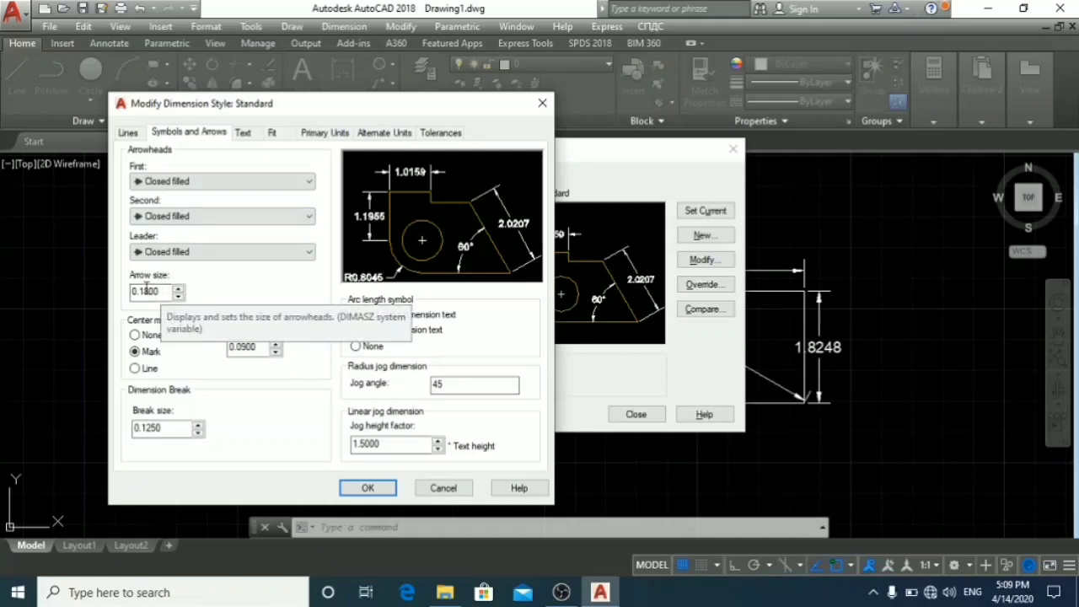
Review the arrow size setting and the text appearance, height, placement and alignment options of the Standard dimension style
double_click(160, 293)
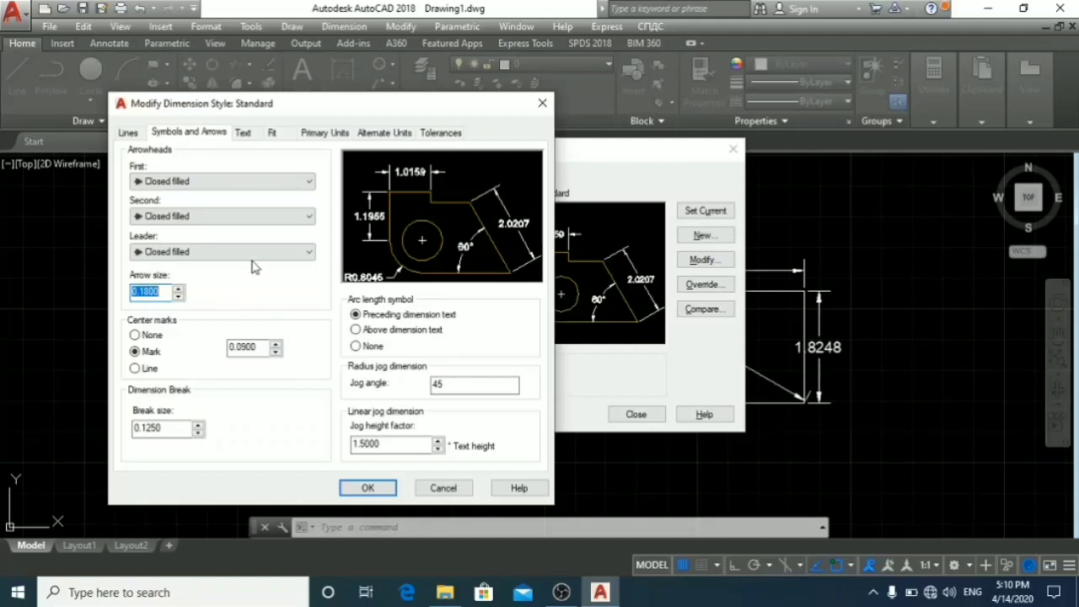
left_click(251, 136)
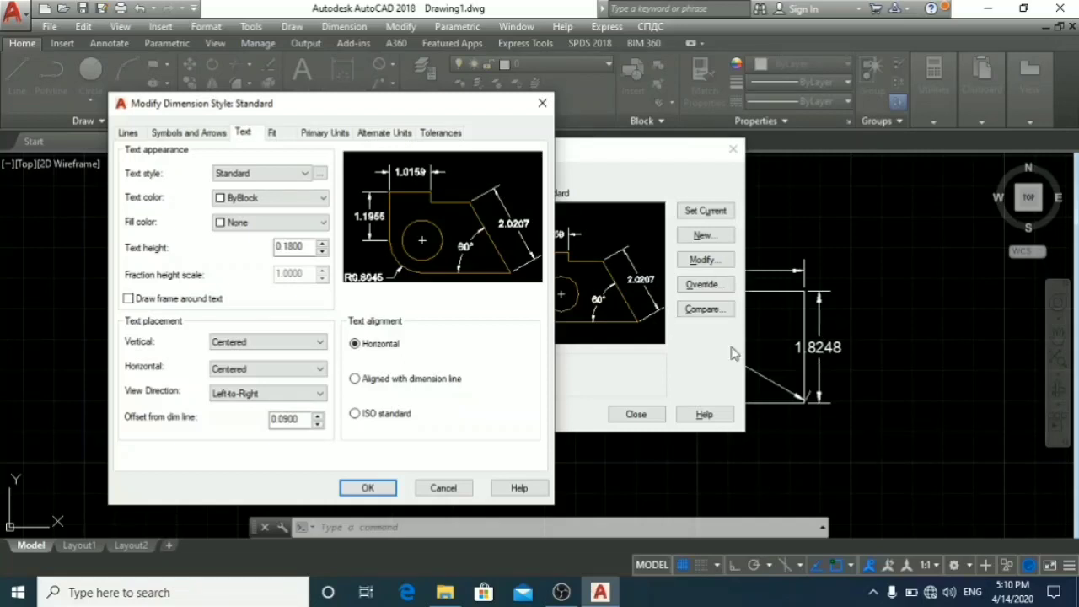
double_click(303, 247)
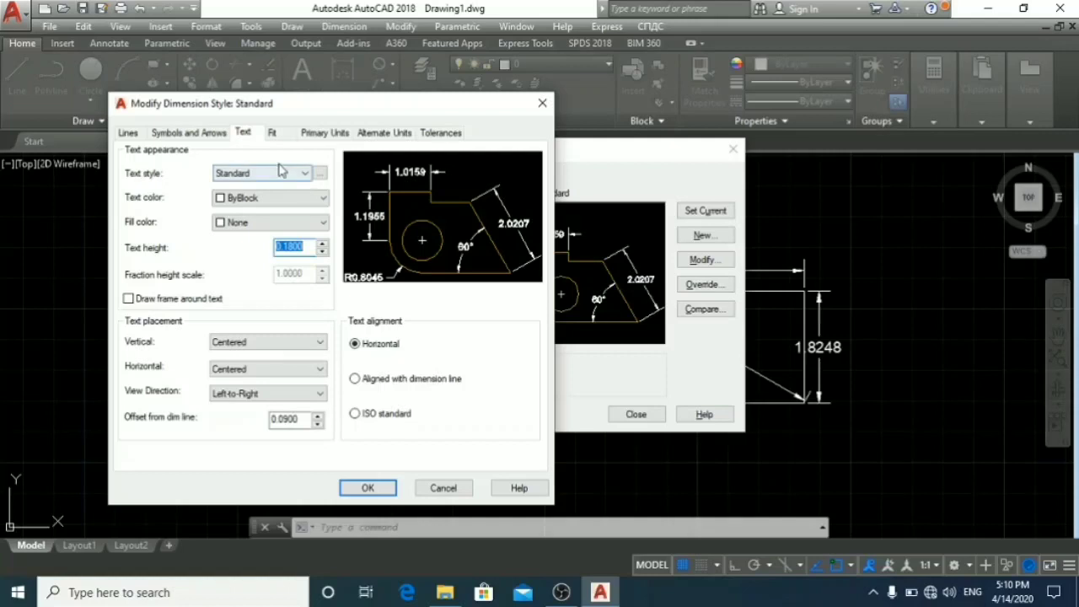
Review the unit format and precision choices for linear dimensions in the style's primary units settings
left_click(328, 137)
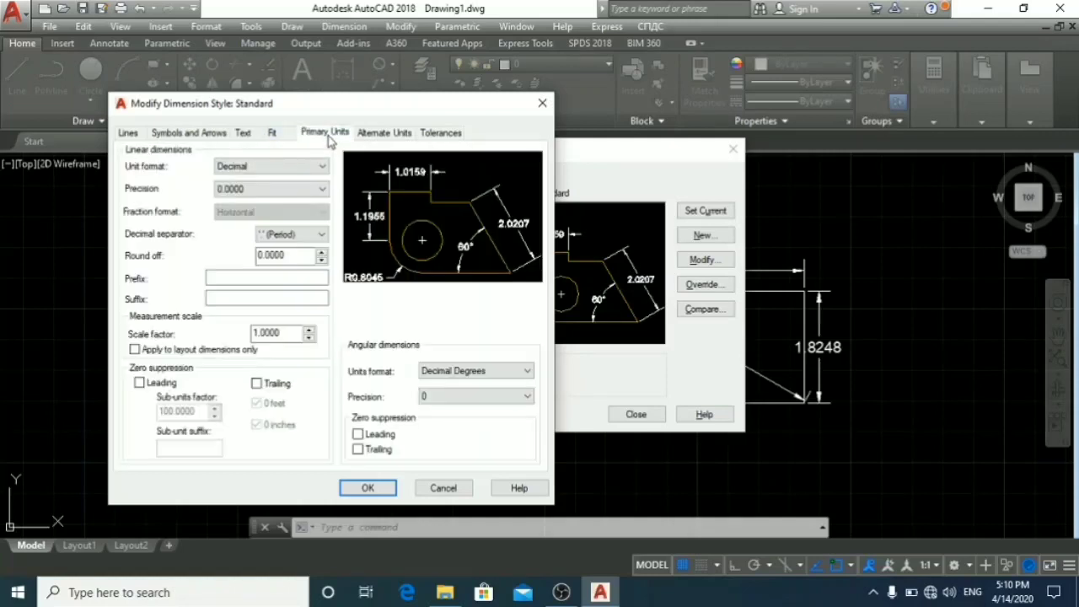
left_click(267, 167)
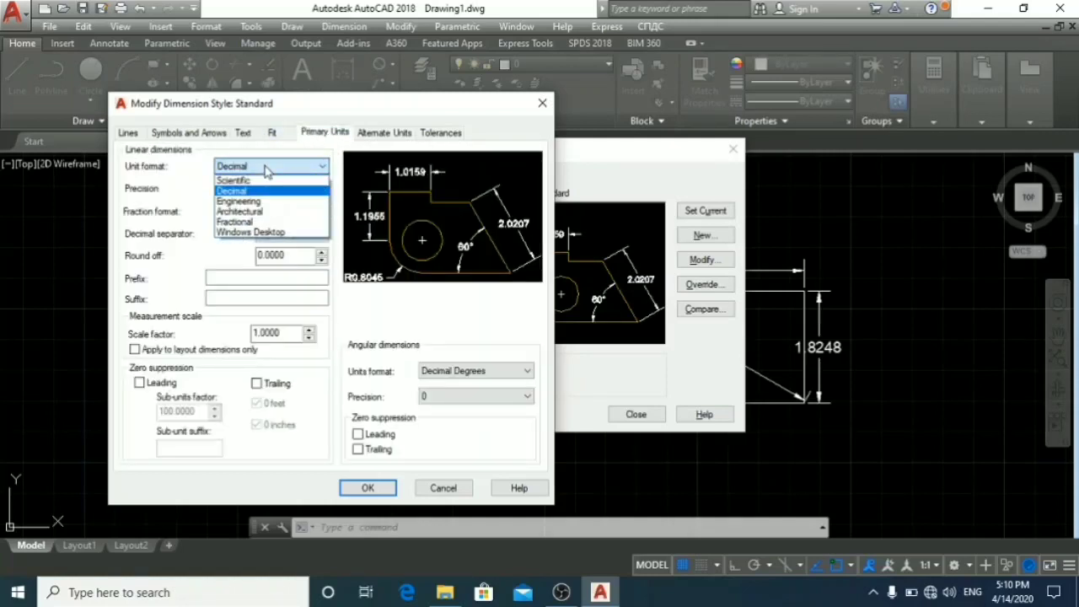
left_click(205, 215)
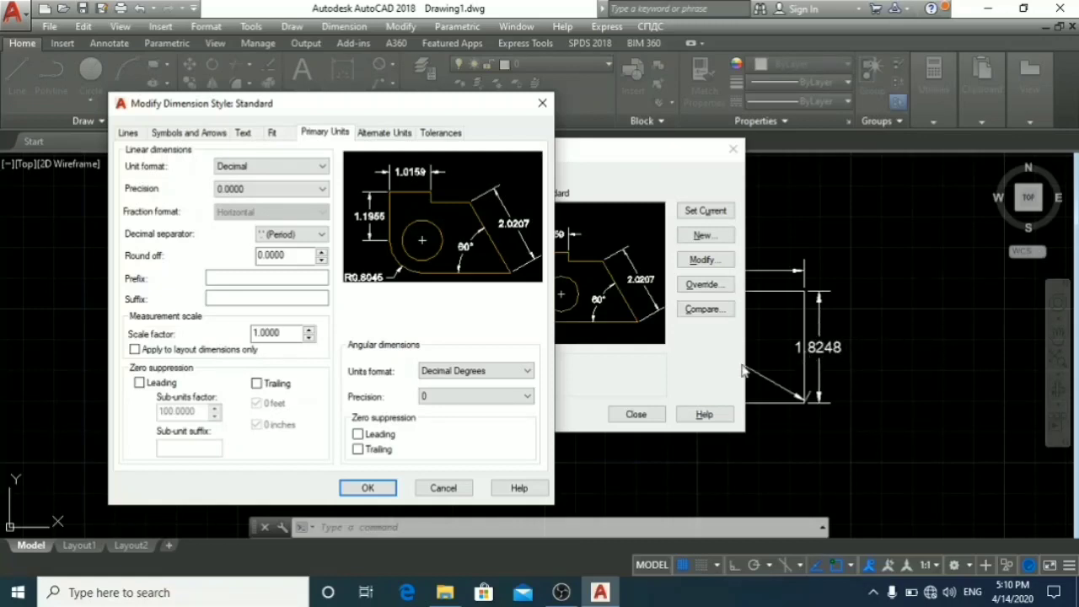
left_click(228, 193)
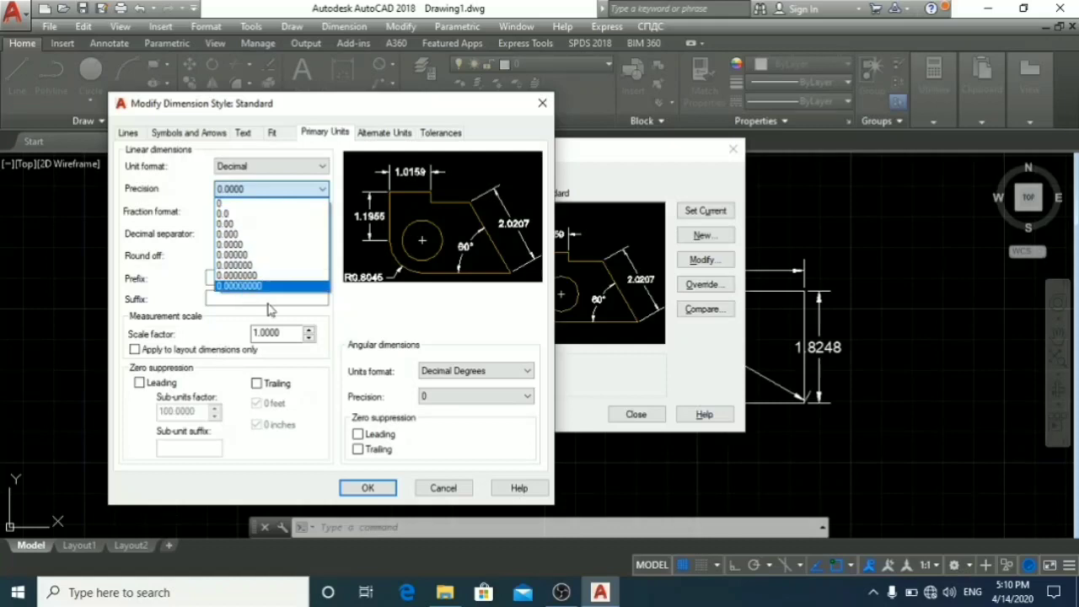
left_click(349, 325)
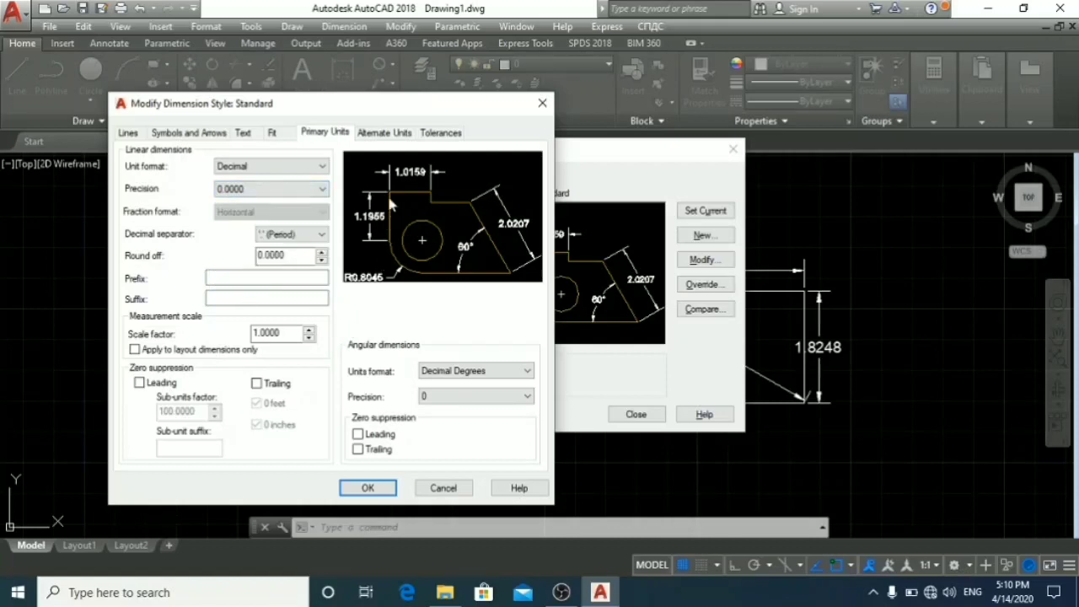
Review the style's tolerance, alternate units and line settings, and close the dimension style dialogs without applying any edits
left_click(441, 133)
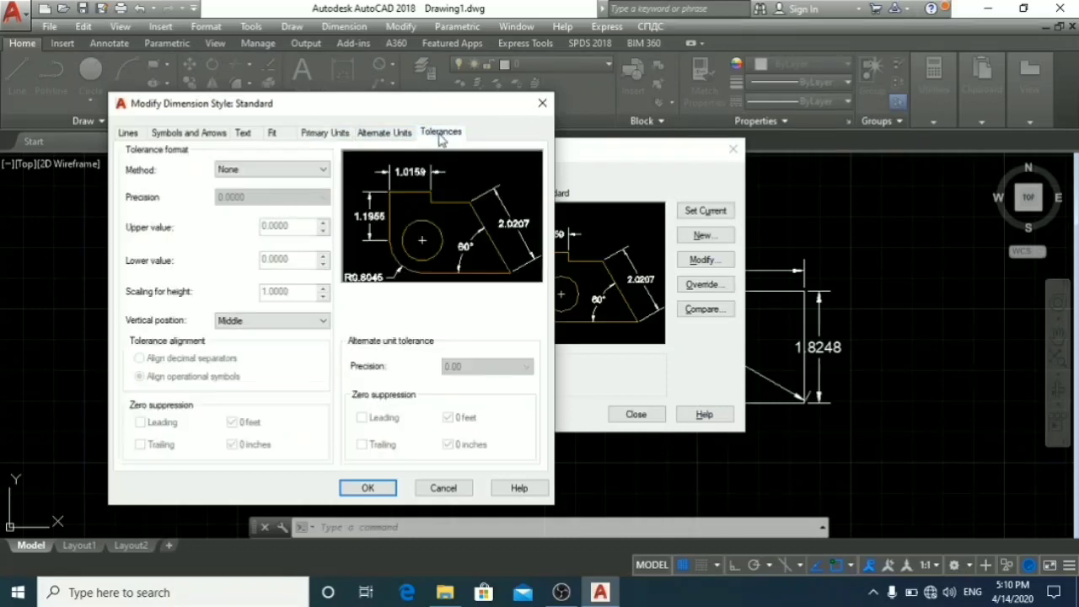
left_click(386, 135)
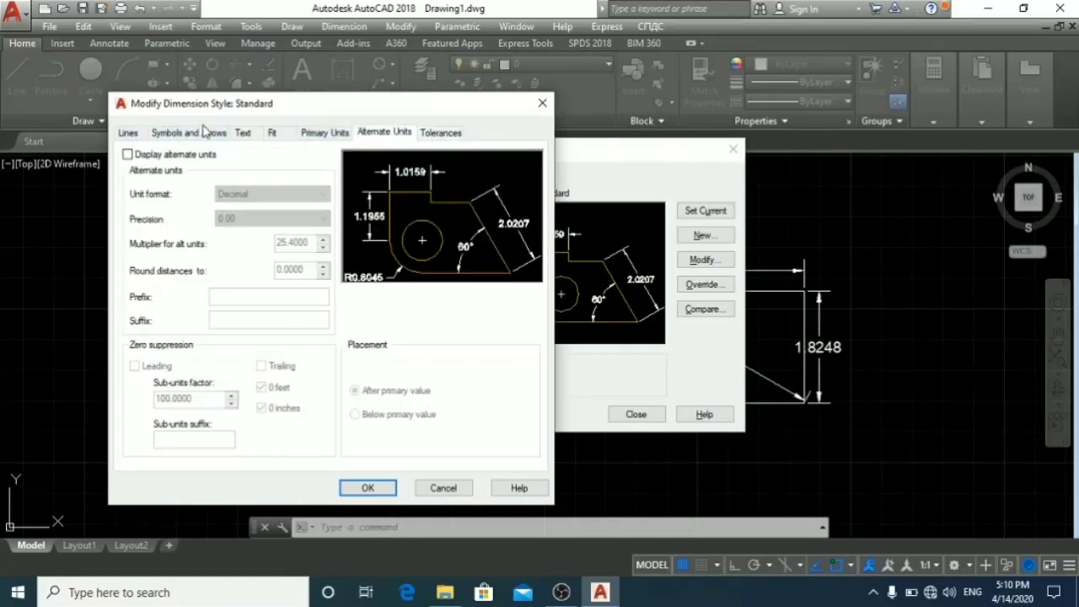
left_click(127, 135)
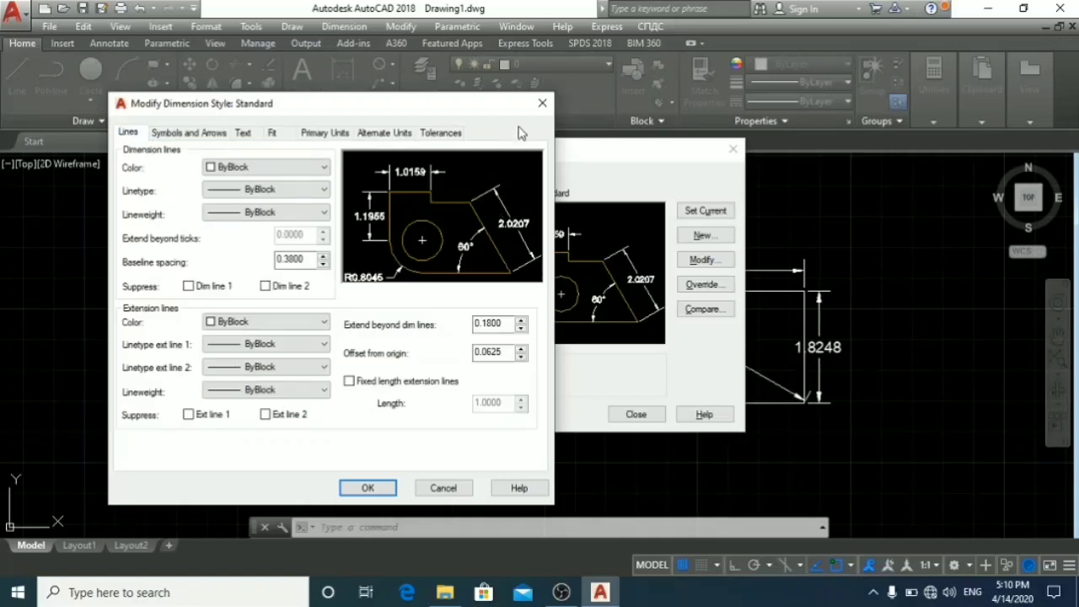
left_click(542, 103)
left_click(733, 151)
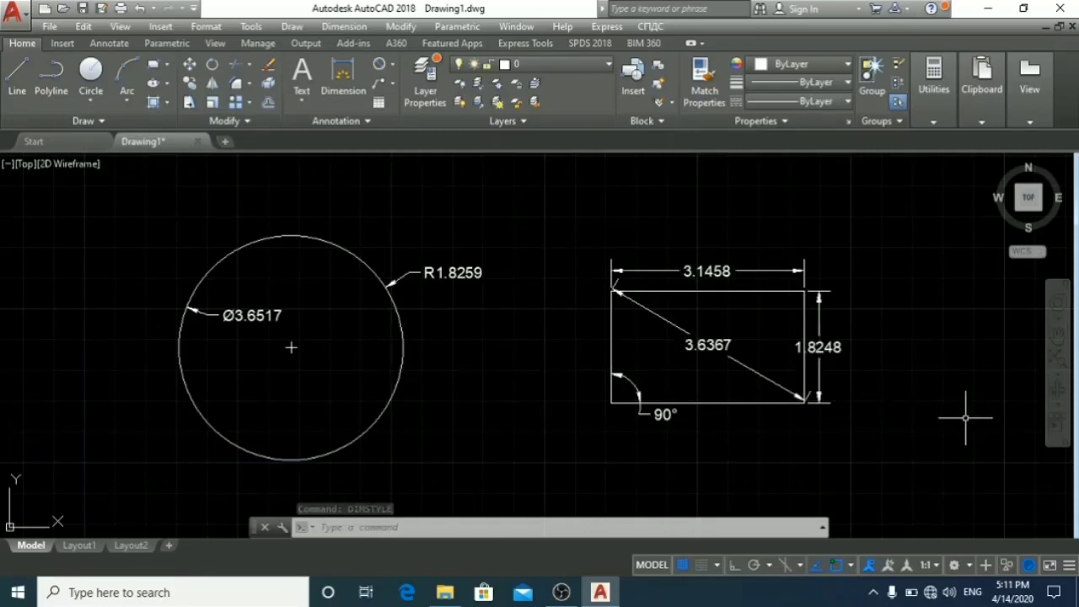
key("ctrl+q")
key("Escape")
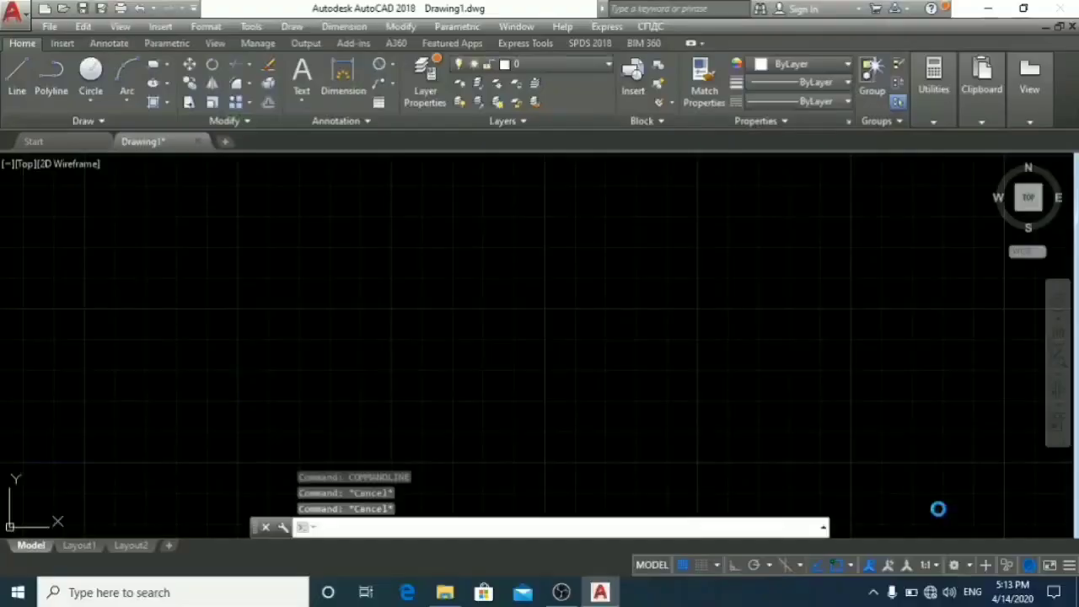
key("ctrl+q")
key("Escape")
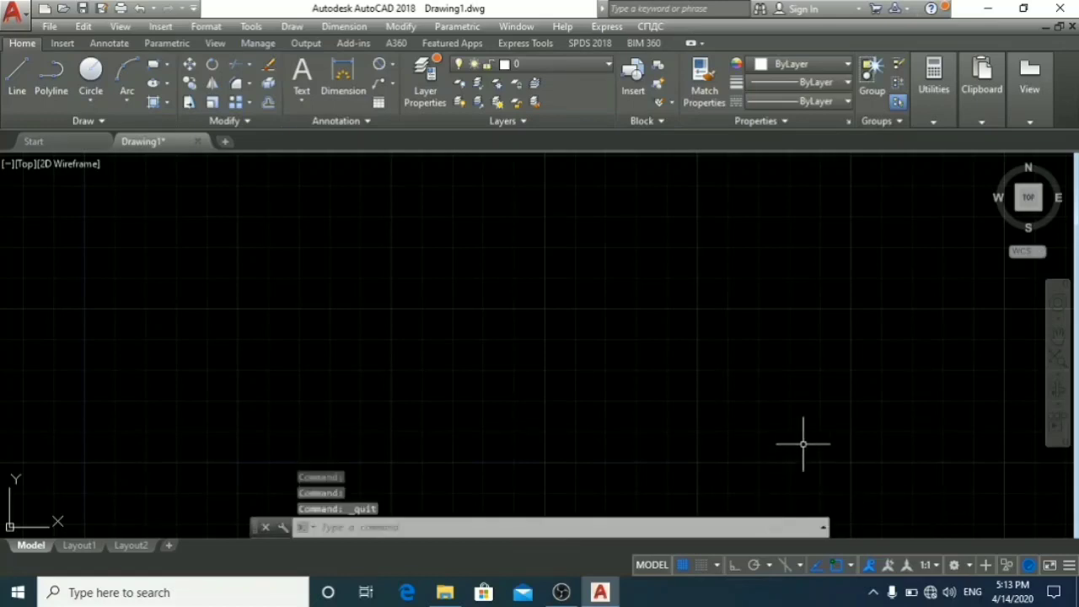
key("ctrl+q")
key("Escape")
Hide the command line by running its hide command
left_click(424, 530)
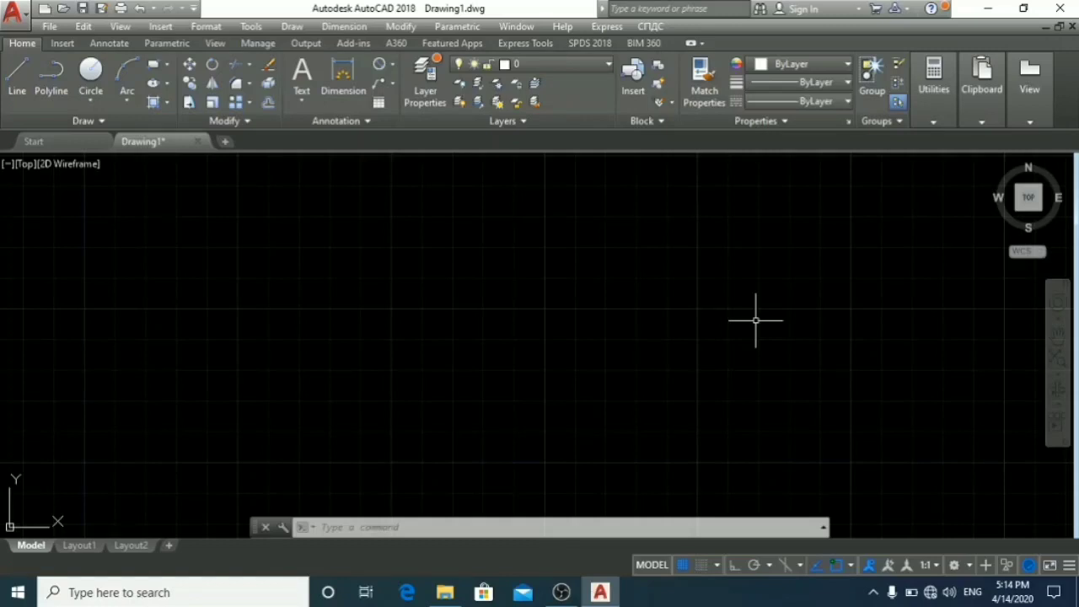
type("comman")
key("Down")
key("Return")
key("Return")
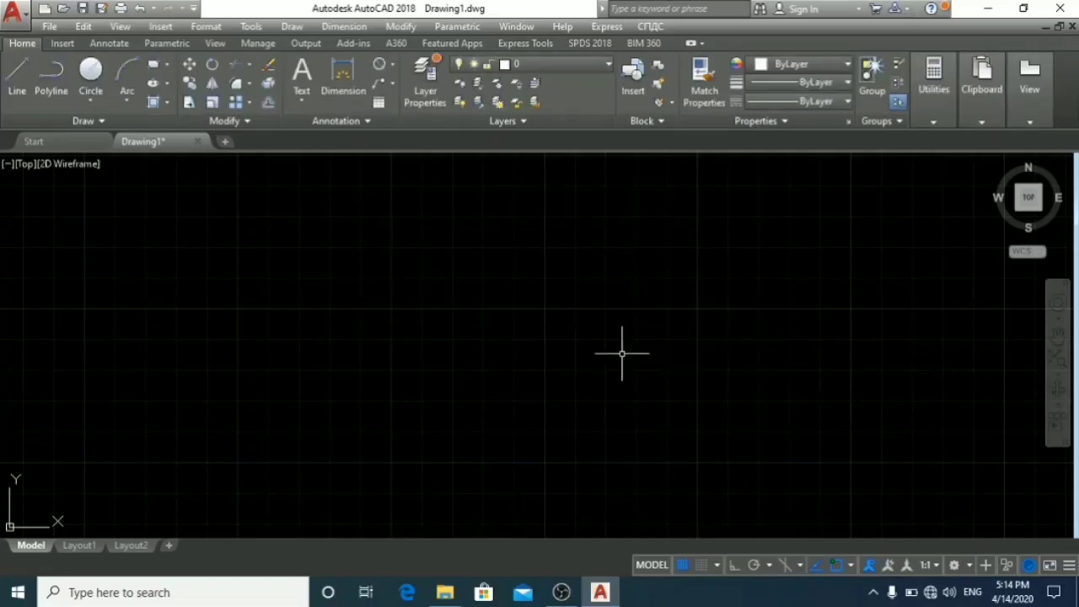
scroll(621, 354, "down", 3)
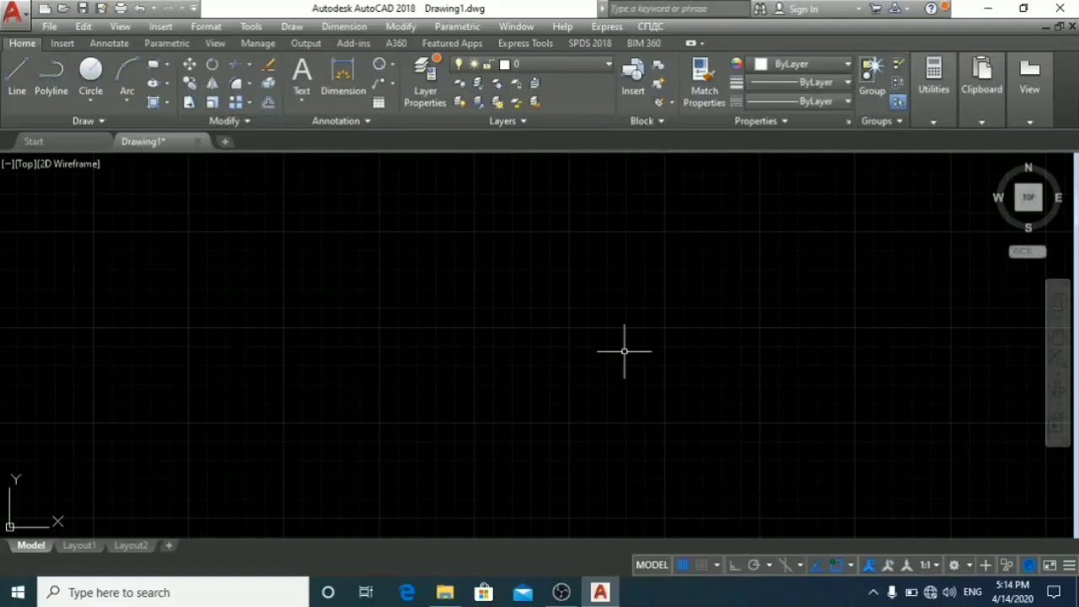
key("ctrl+q")
key("Escape")
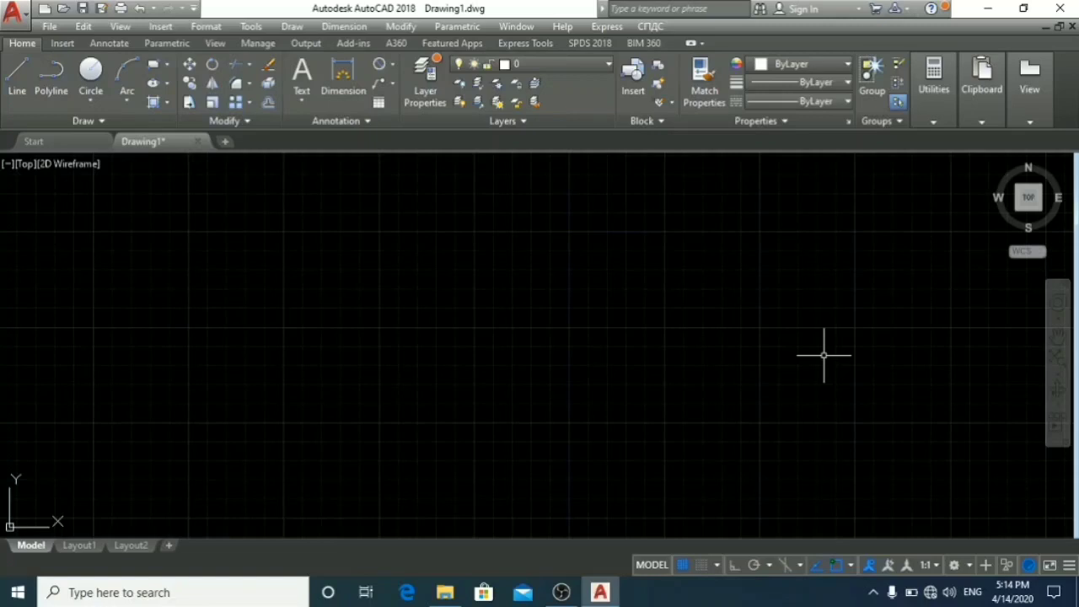
Restore the hidden command line with the COMMANDLINE command
type("com")
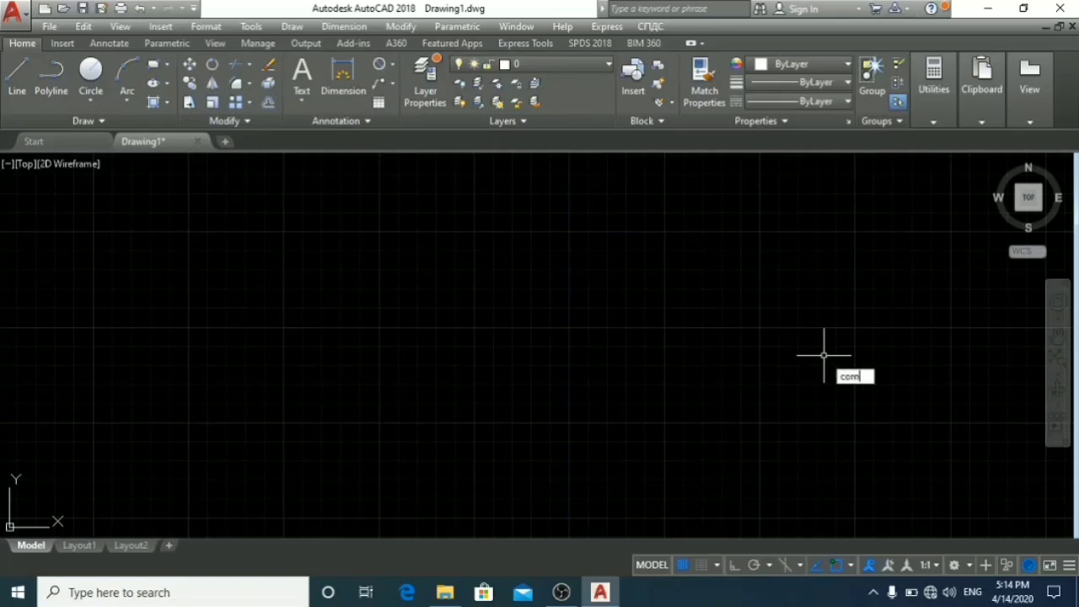
type("mandLine")
key("Return")
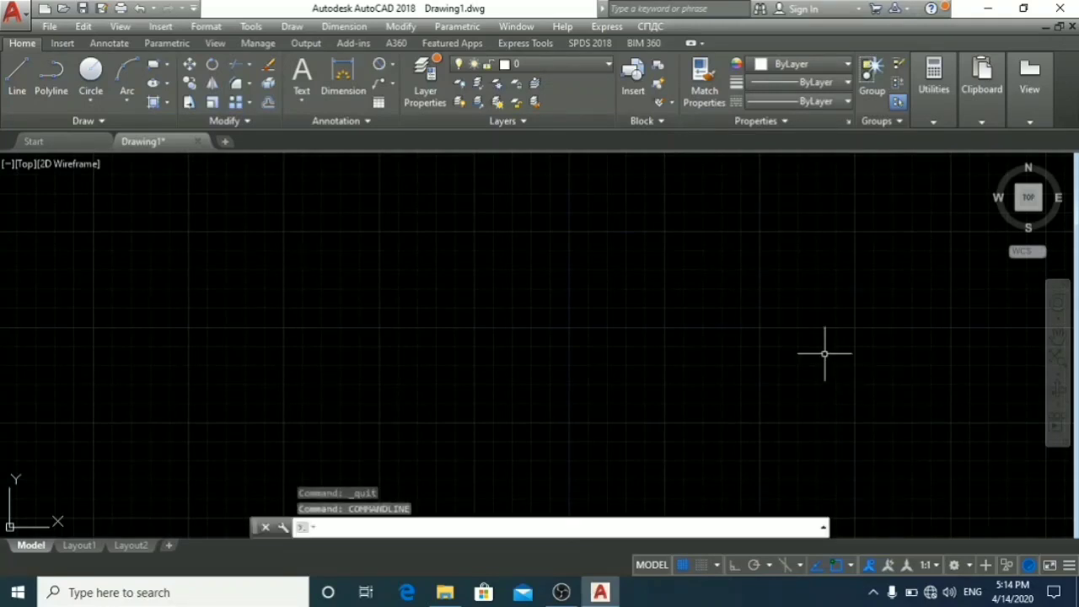
key("ctrl+q")
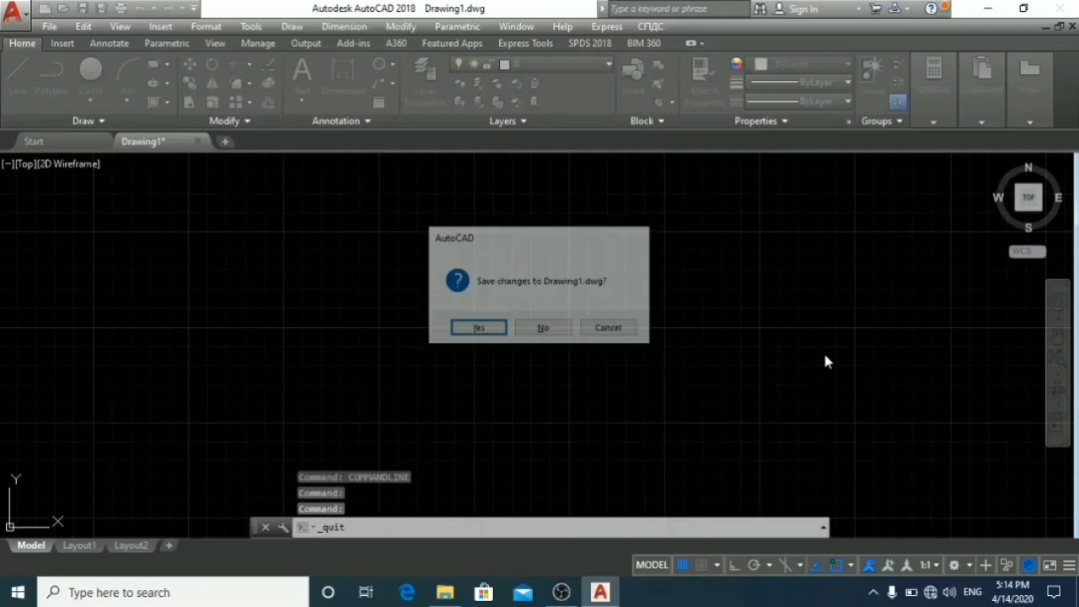
key("Escape")
key("ctrl+q")
key("Escape")
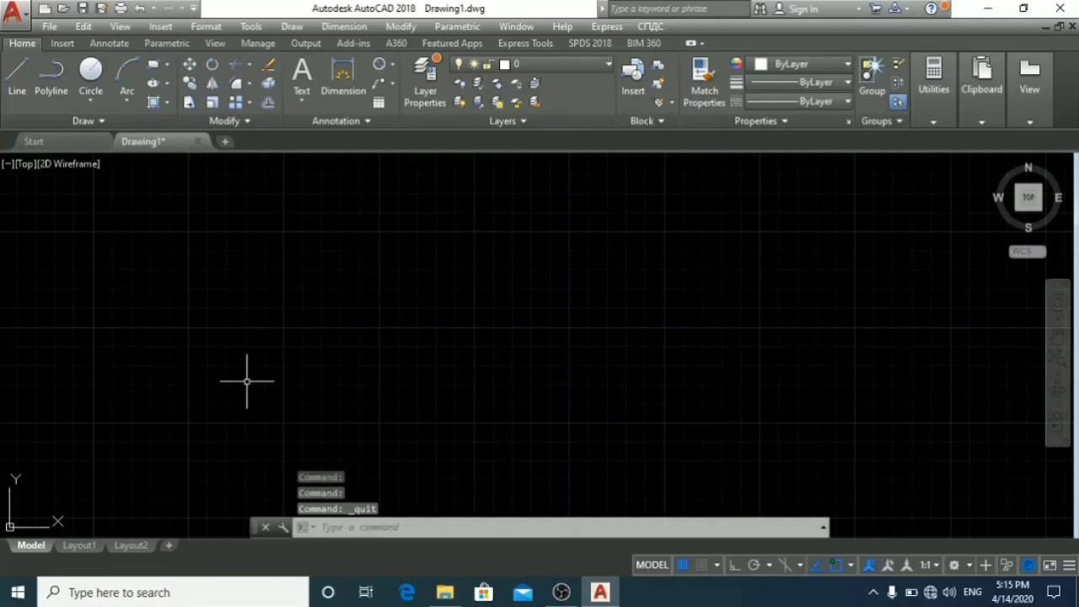
key("ctrl+q")
key("Escape")
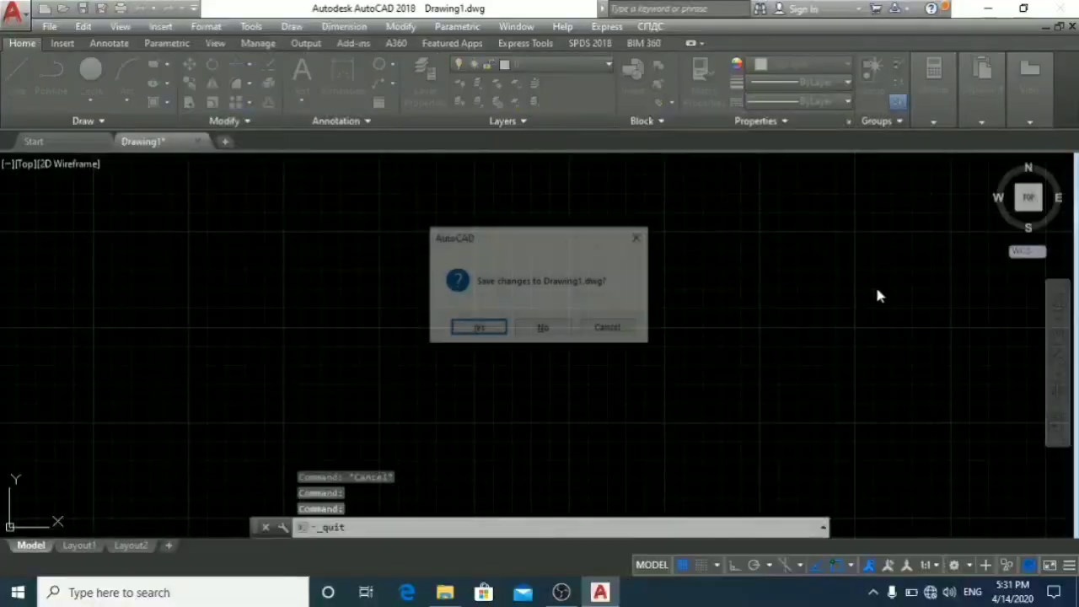
key("Escape")
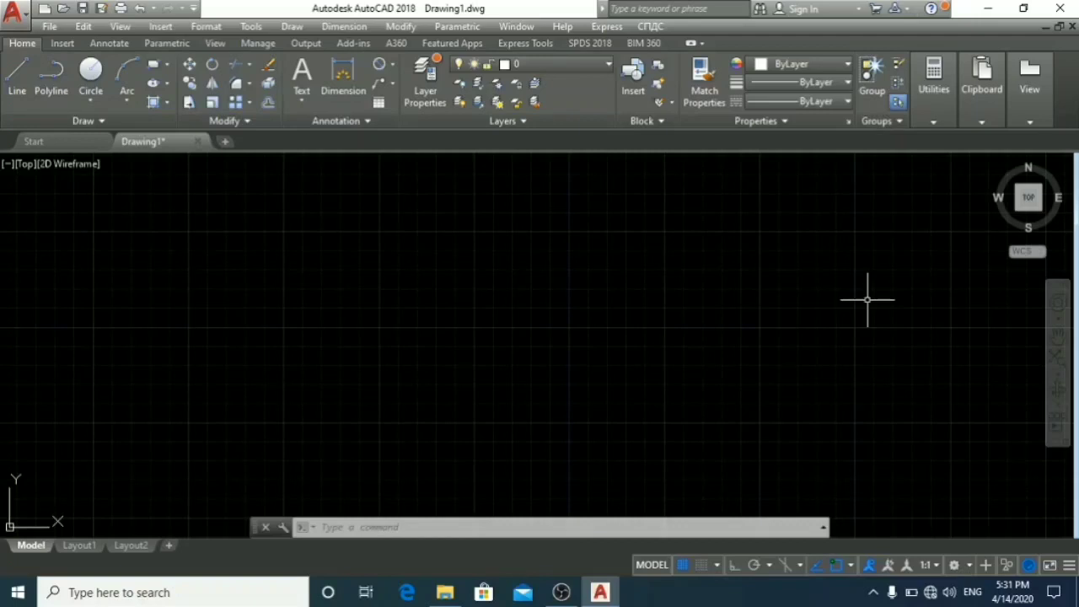
key("ctrl+q")
key("Escape")
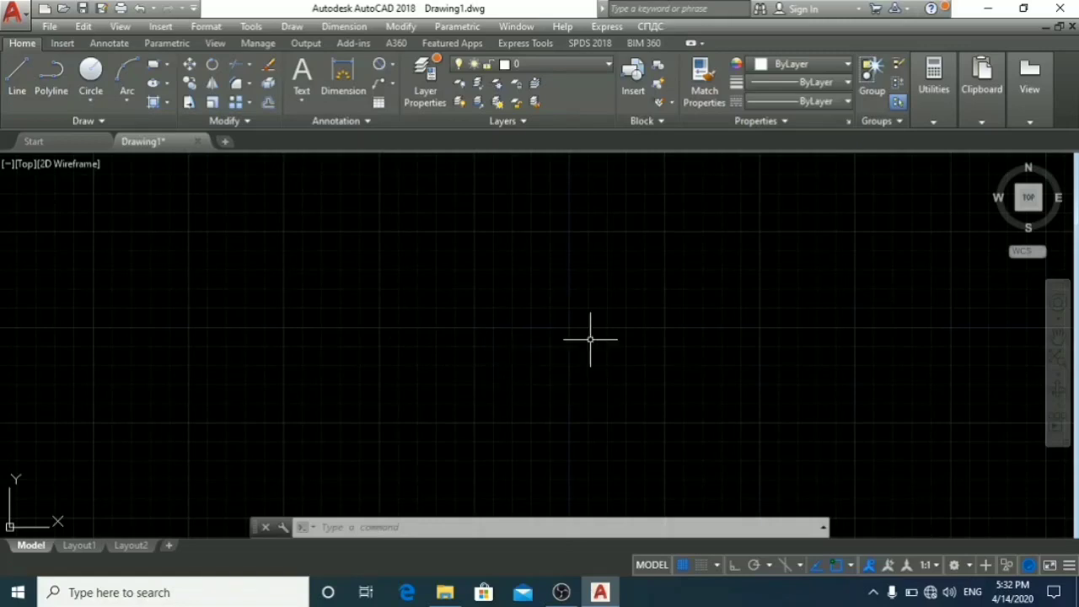
key("ctrl+q")
key("Escape")
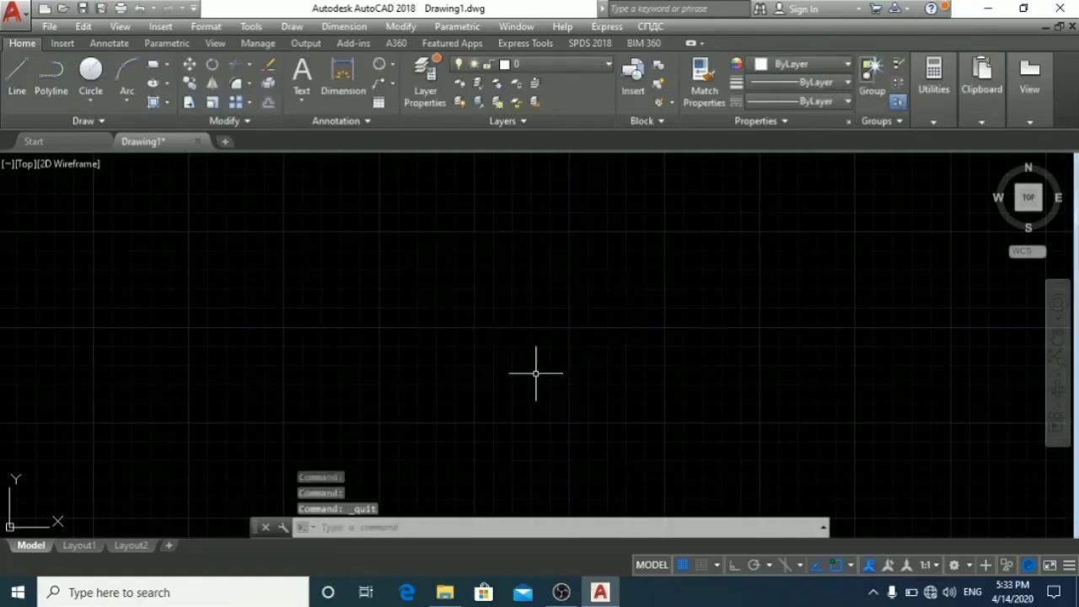
Draw a large rectangle about 8 by 3.9 units in the empty drawing area
scroll(545, 363, "up", 2)
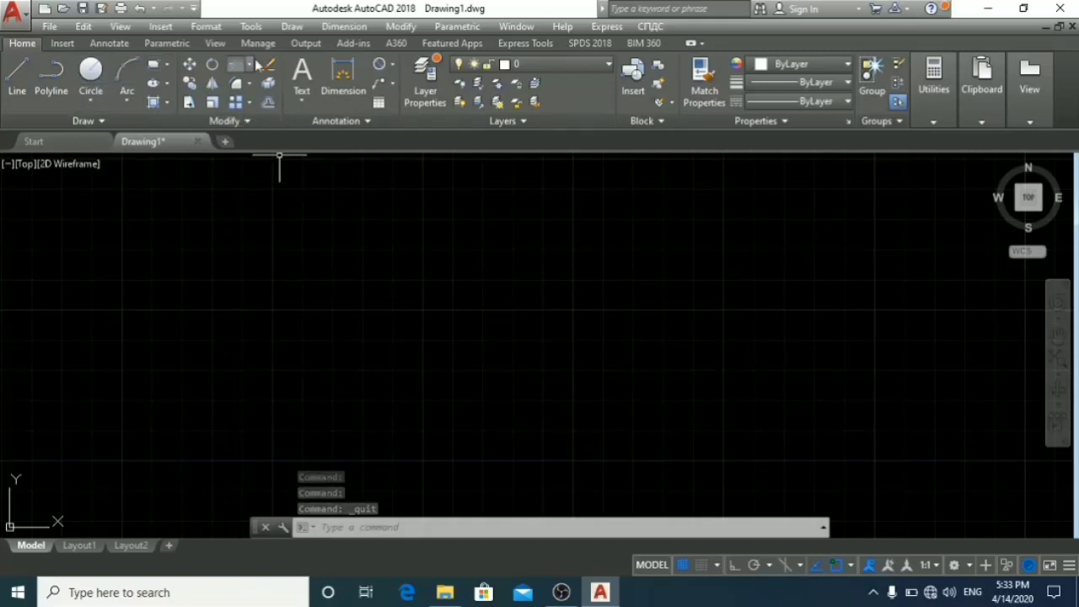
left_click(152, 64)
left_click(397, 243)
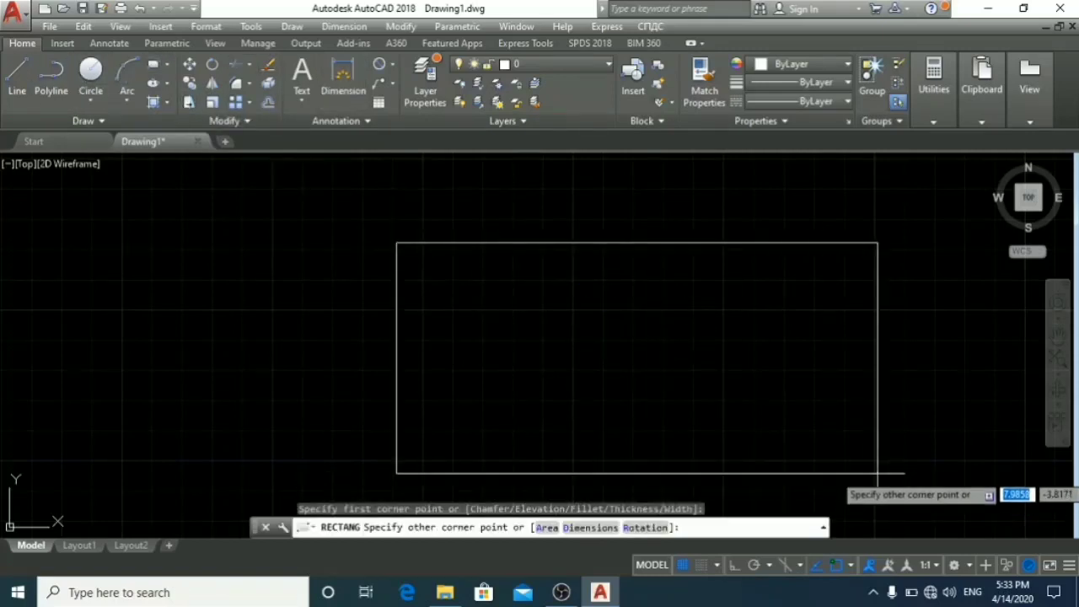
left_click(877, 477)
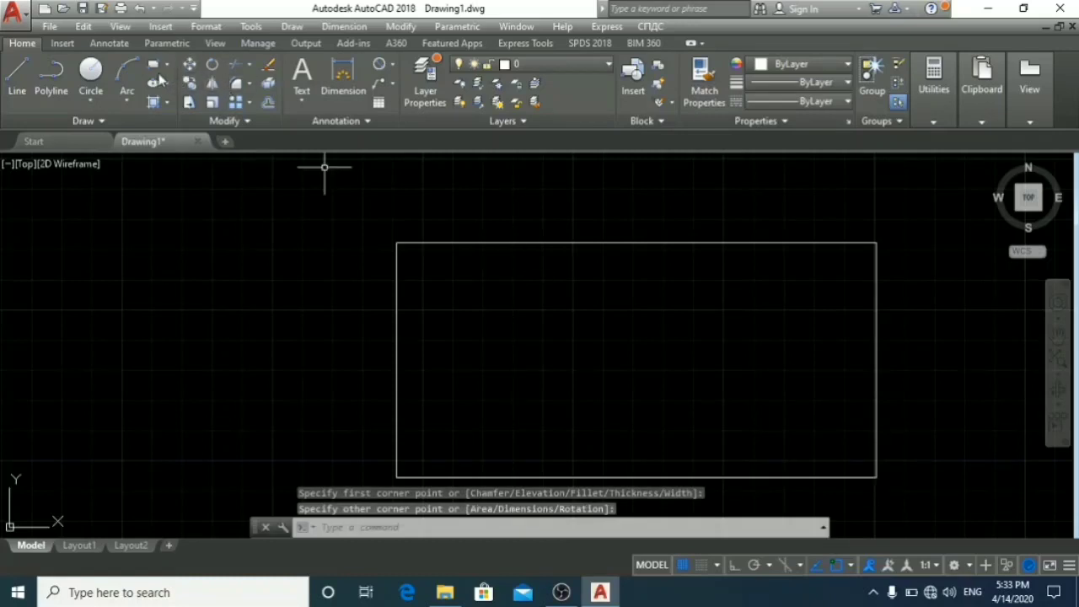
Draw a small three-sided outline about 0.8 units wide with Line and Ortho on, standing on the rectangle's bottom edge slightly left of its midpoint
left_click(17, 70)
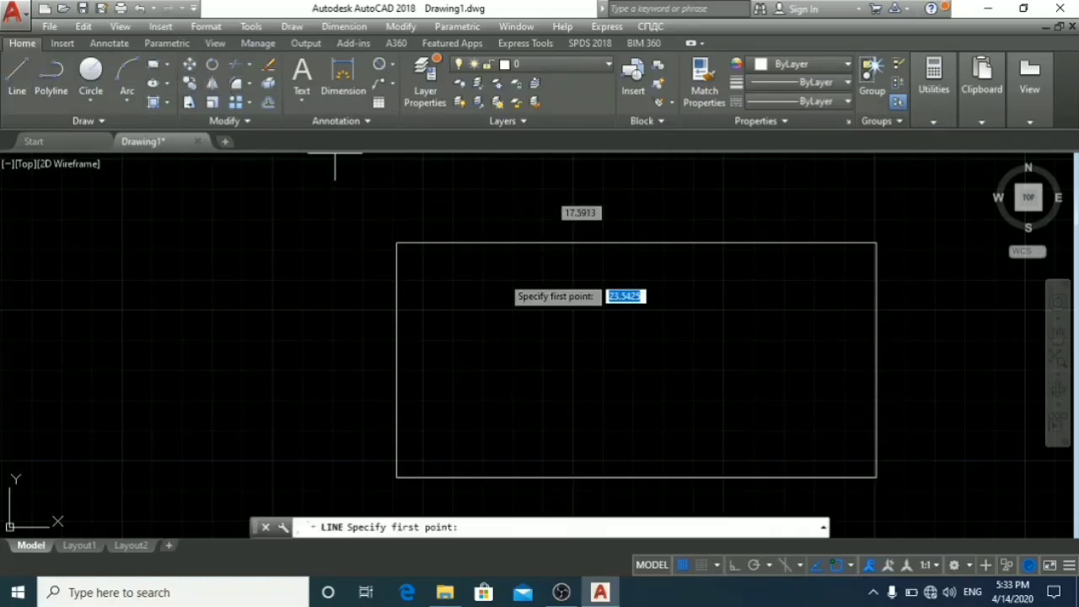
left_click(597, 477)
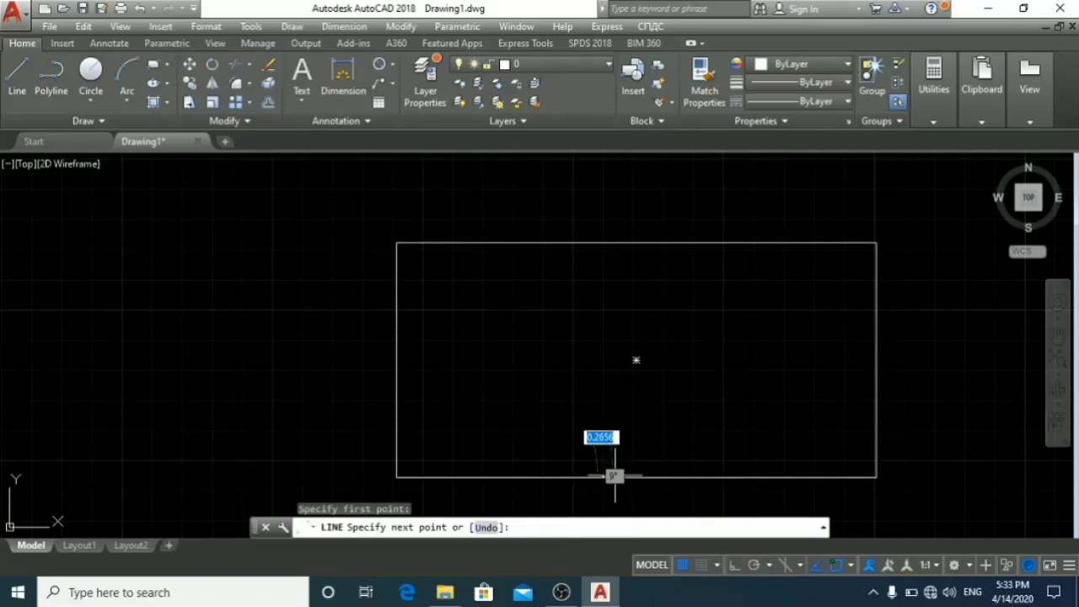
left_click(737, 564)
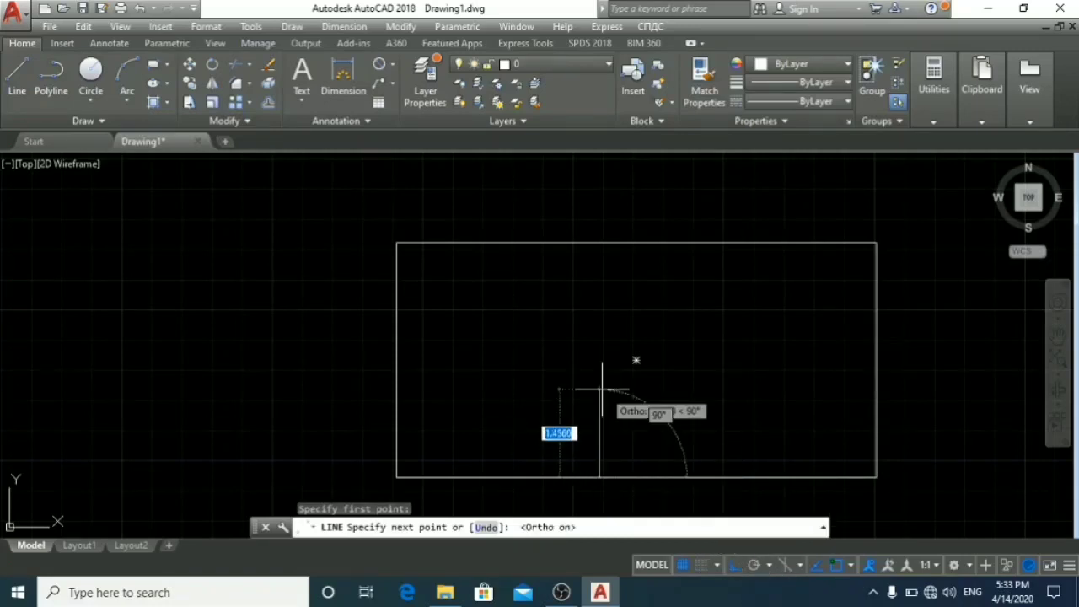
left_click(596, 421)
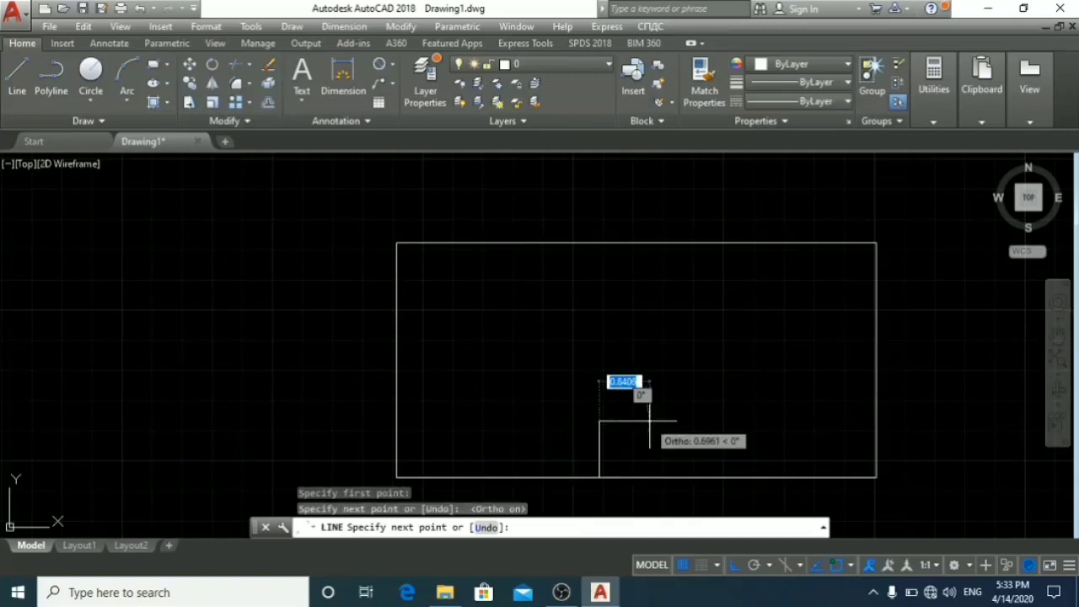
left_click(646, 421)
left_click(645, 477)
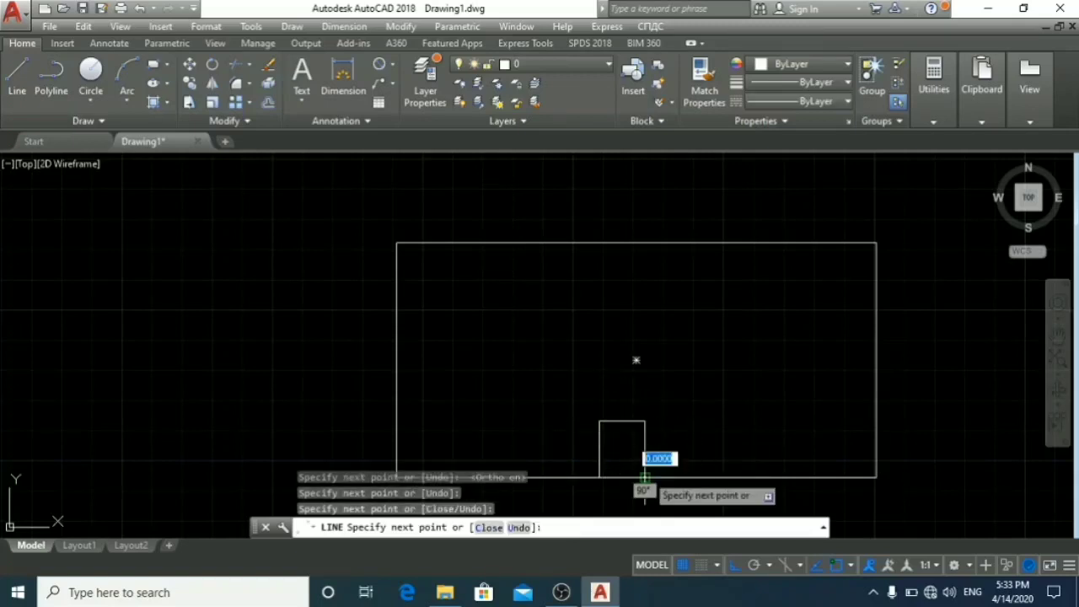
key("Escape")
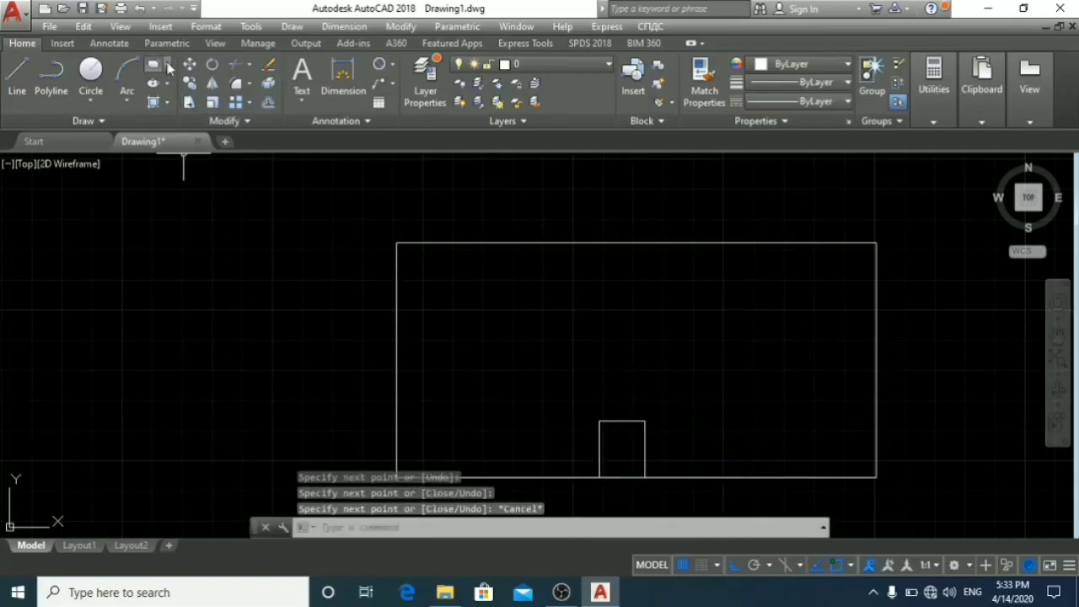
Draw a small, nearly square rectangle inside the large rectangle, near its upper-left corner
left_click(154, 66)
left_click(449, 296)
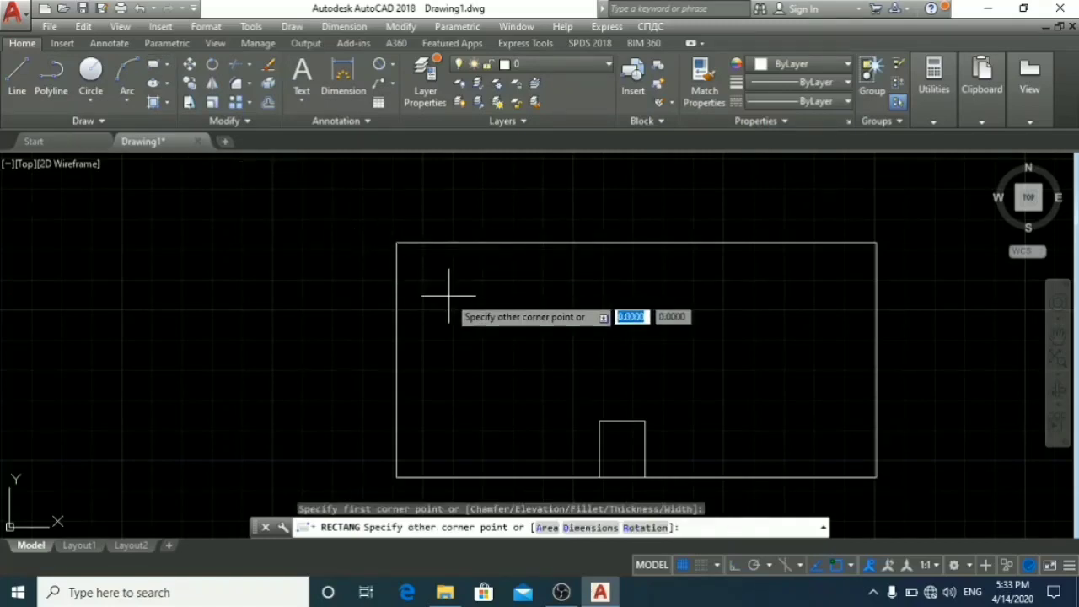
left_click(483, 332)
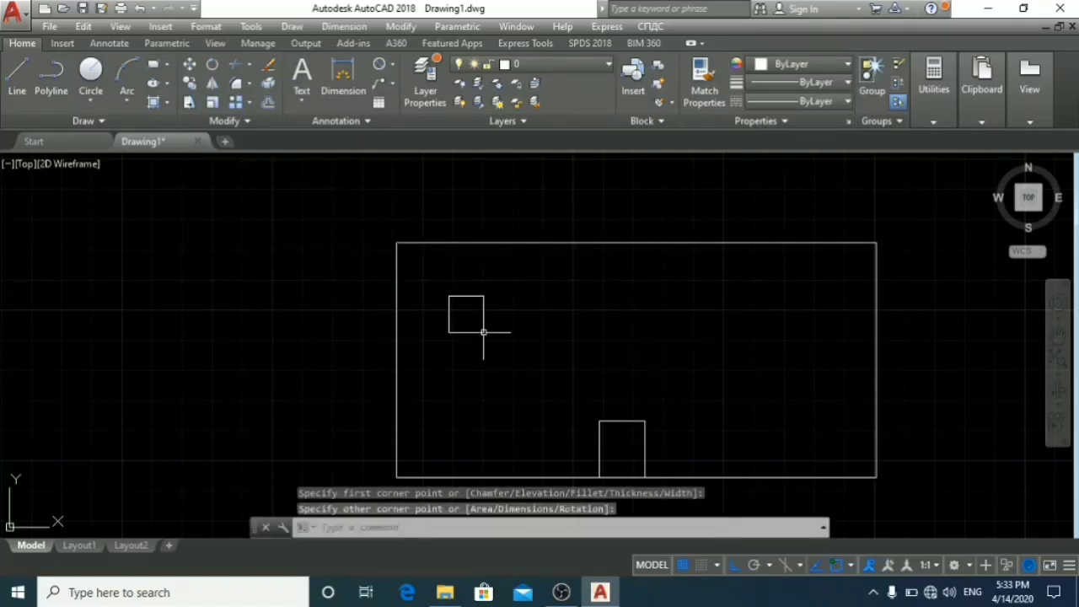
Copy the small rectangle three times horizontally, using its lower-right corner as base point, to form a row of four windows
left_click(516, 343)
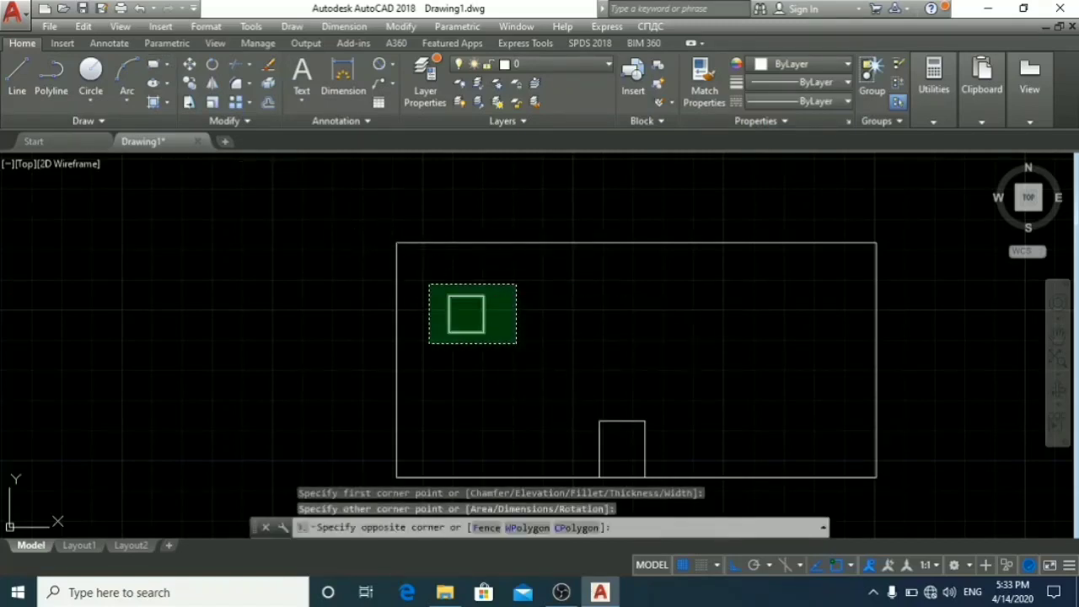
left_click(431, 277)
type("copy")
key("Return")
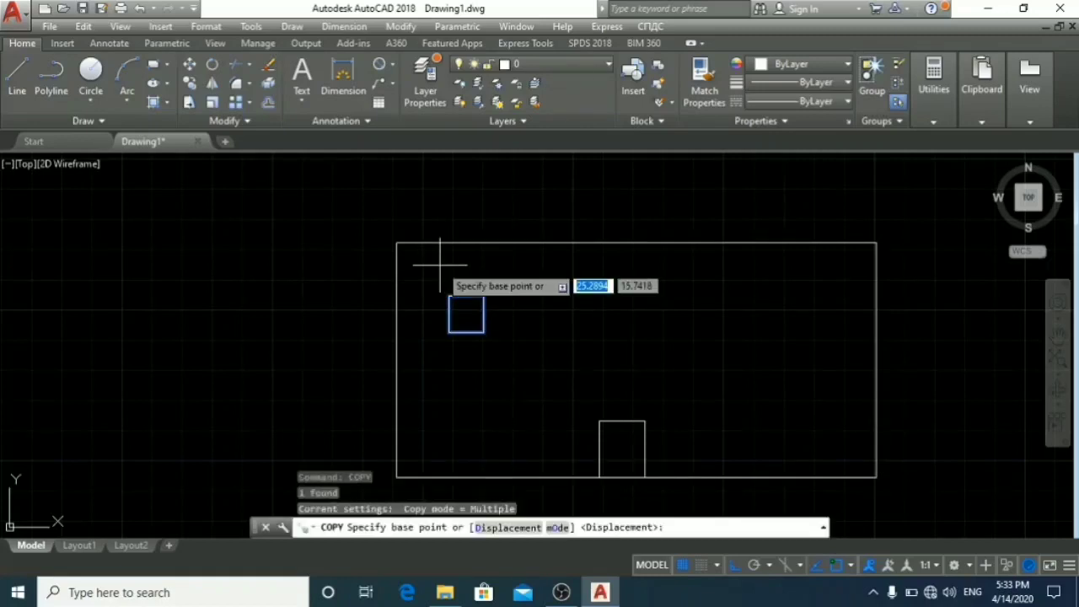
left_click(484, 332)
left_click(584, 332)
left_click(710, 332)
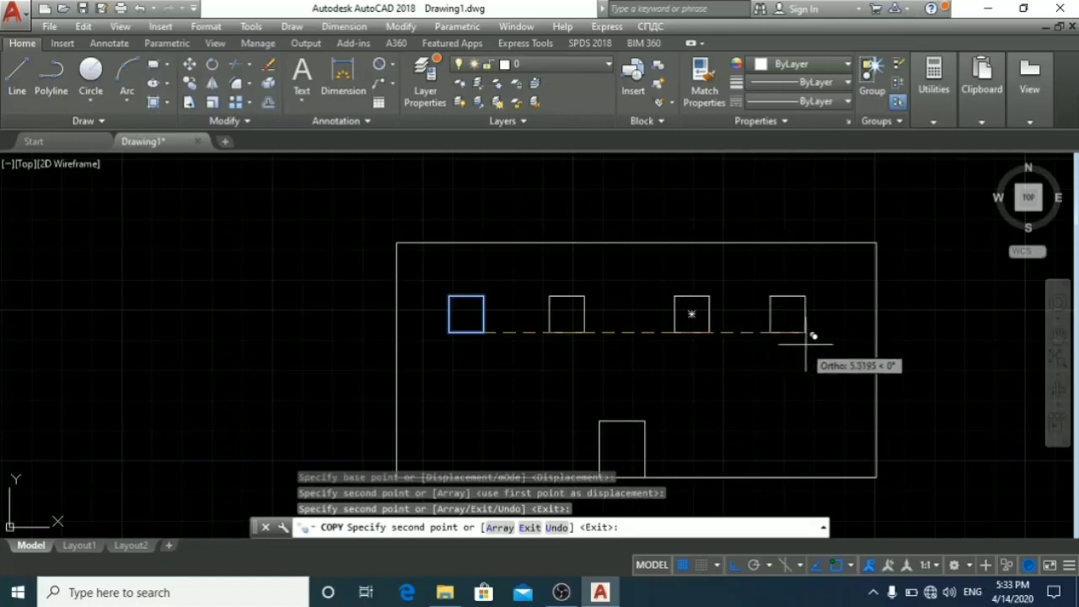
left_click(811, 334)
key("Escape")
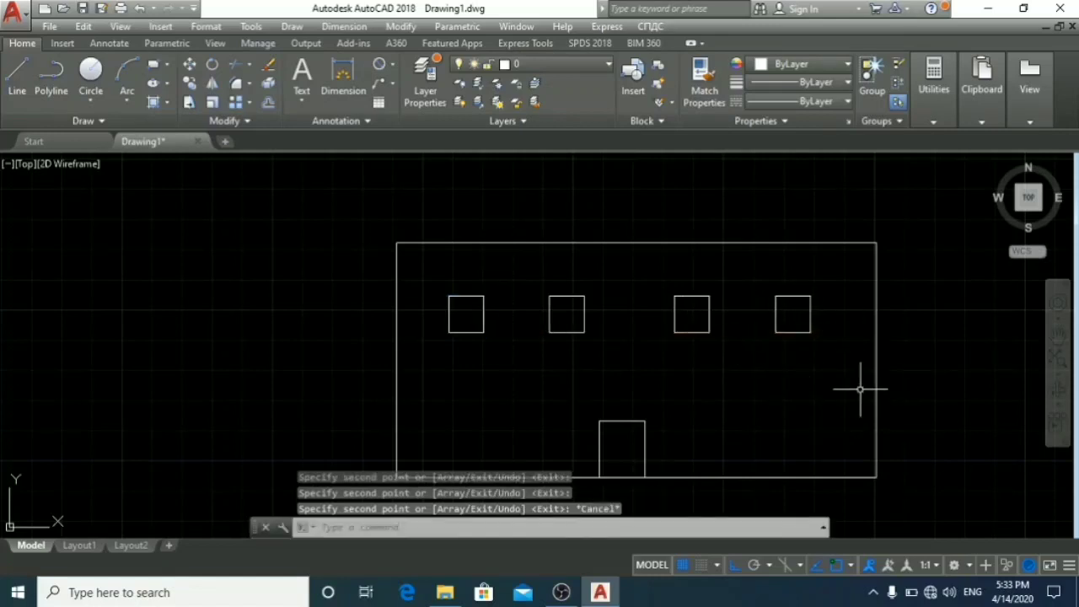
mouse_move(857, 385)
middle_mouse_down()
mouse_move(756, 312)
mouse_move(768, 346)
middle_mouse_up()
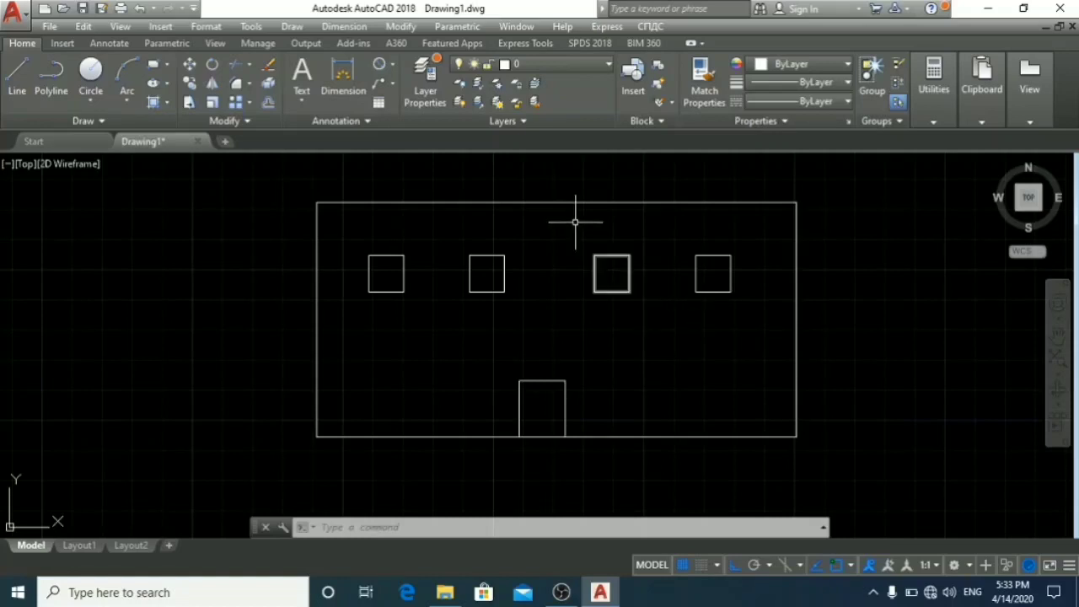
left_click(581, 62)
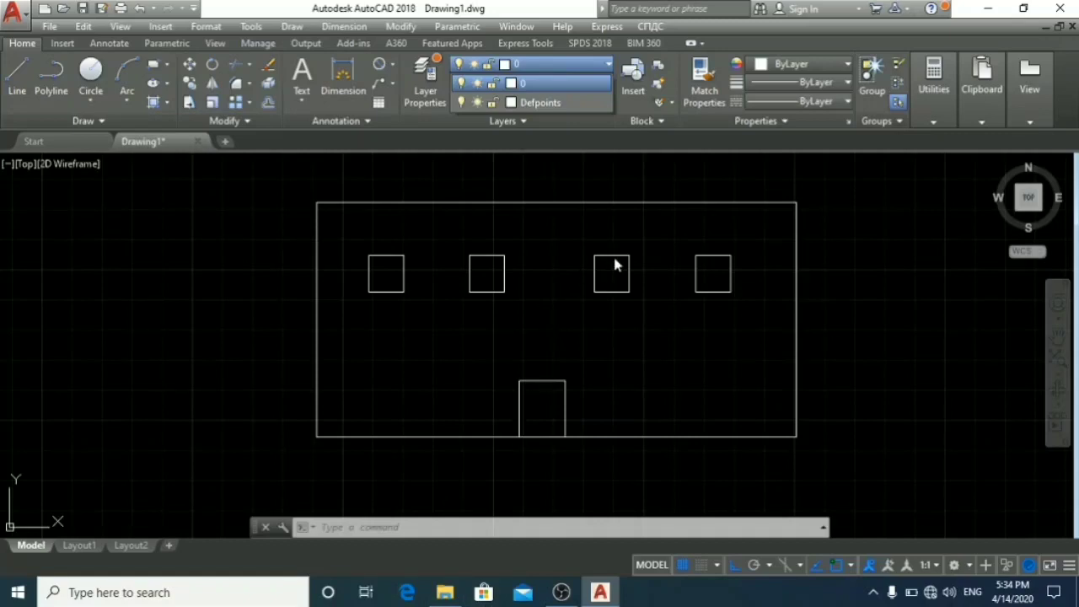
left_click(682, 305)
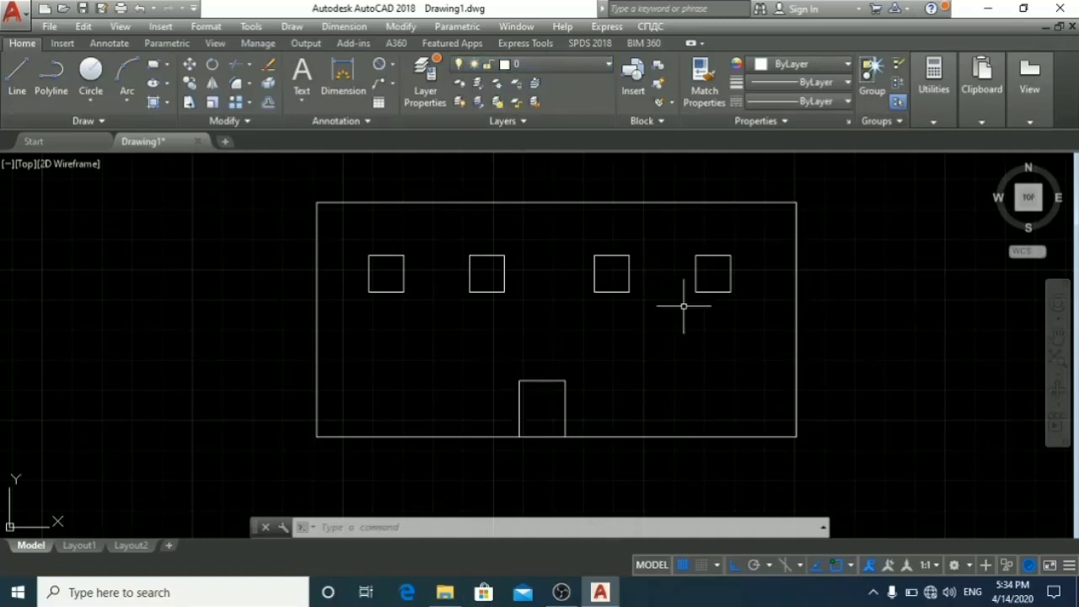
key("ctrl+q")
key("Escape")
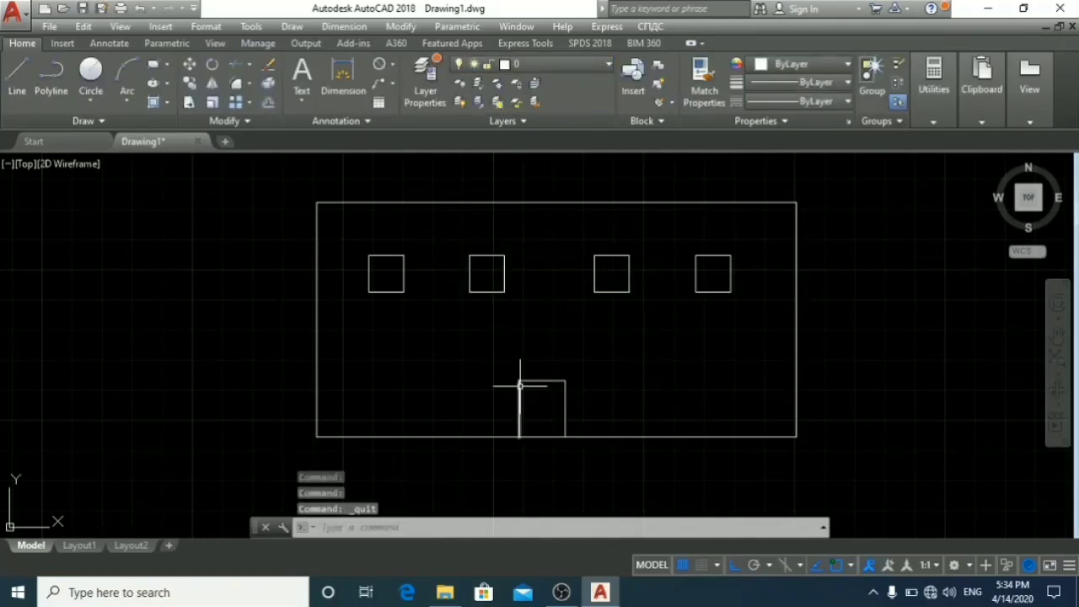
Create a new layer named Window in the Layer Properties Manager and set its colour to index 182
left_click(413, 74)
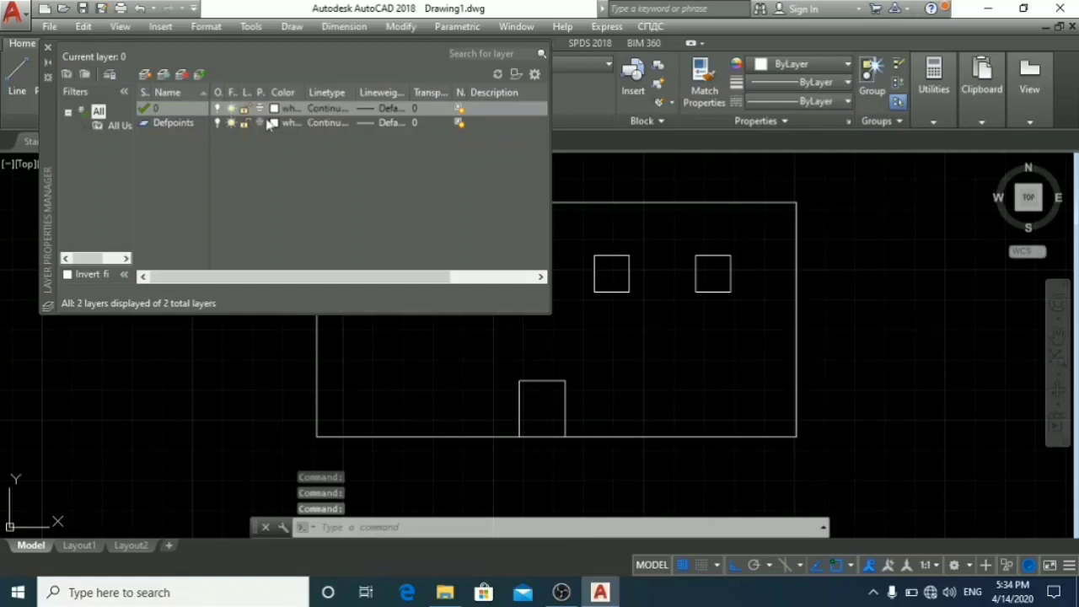
left_click(144, 76)
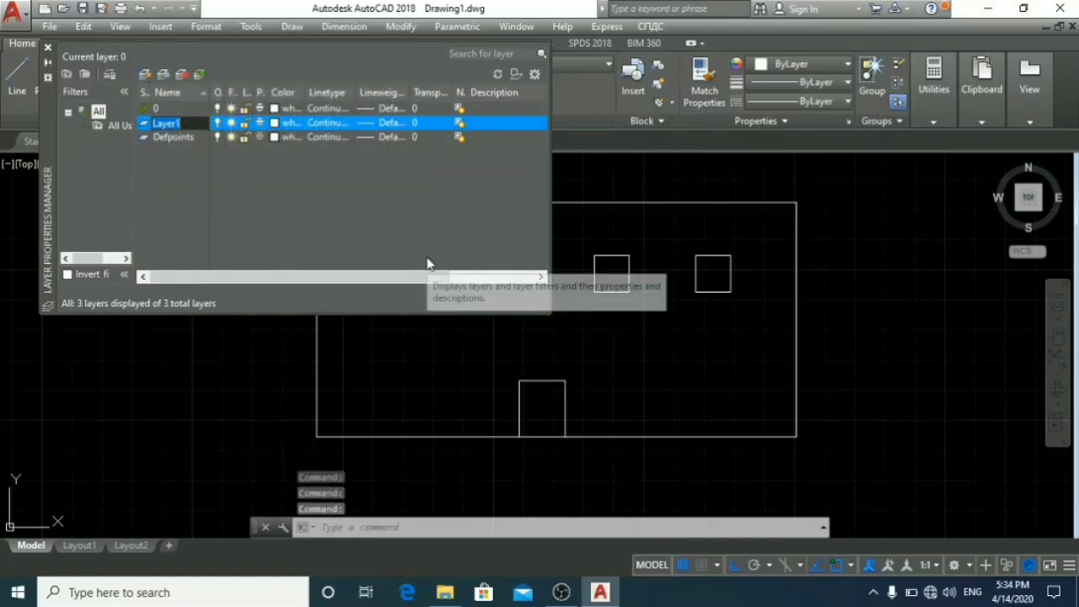
type("Window")
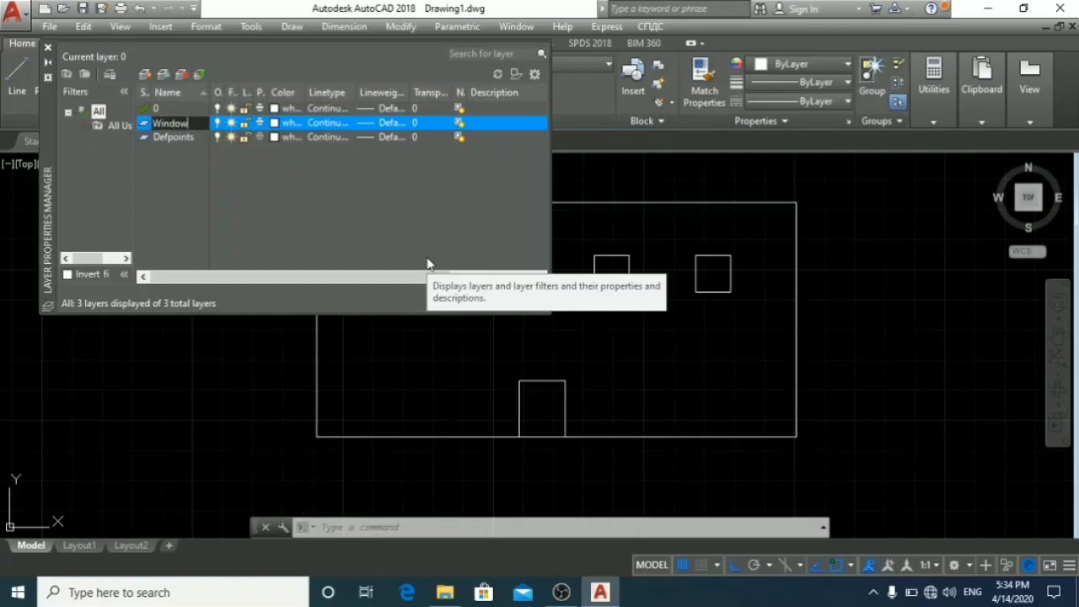
key("Return")
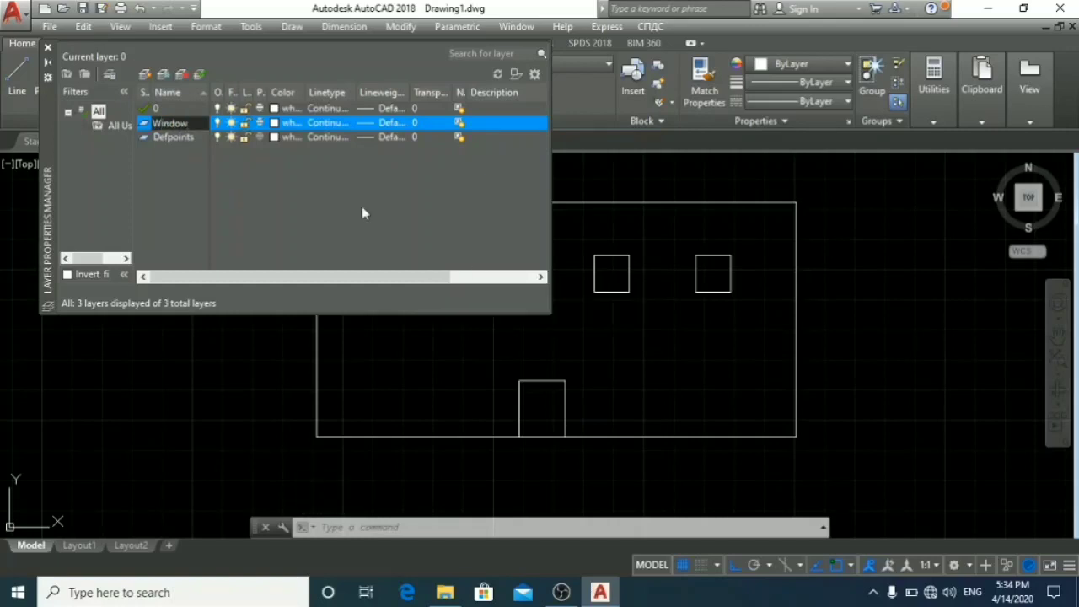
left_click(274, 123)
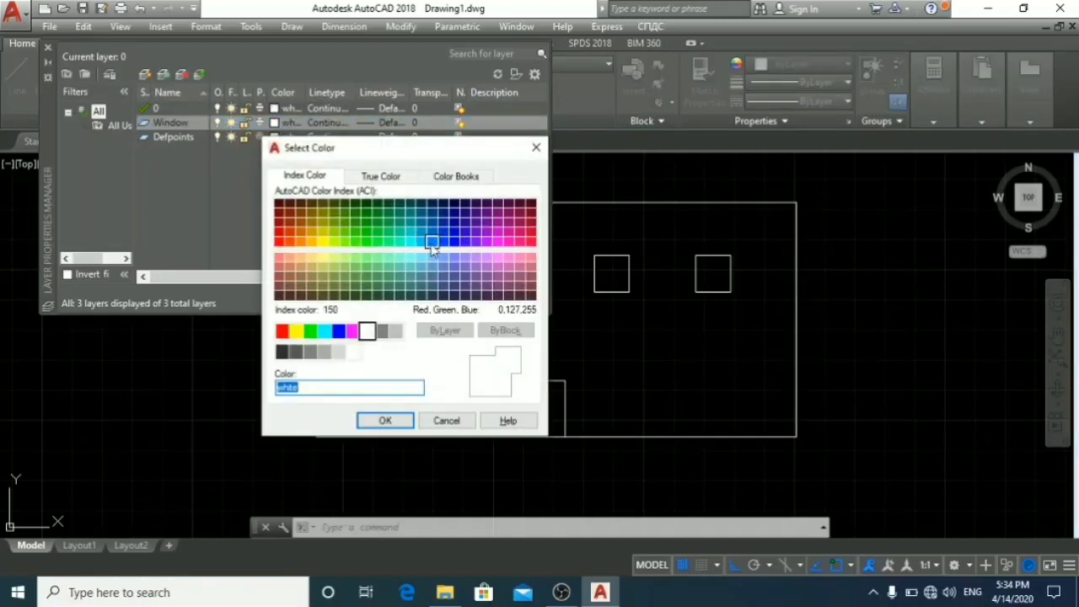
left_click(466, 231)
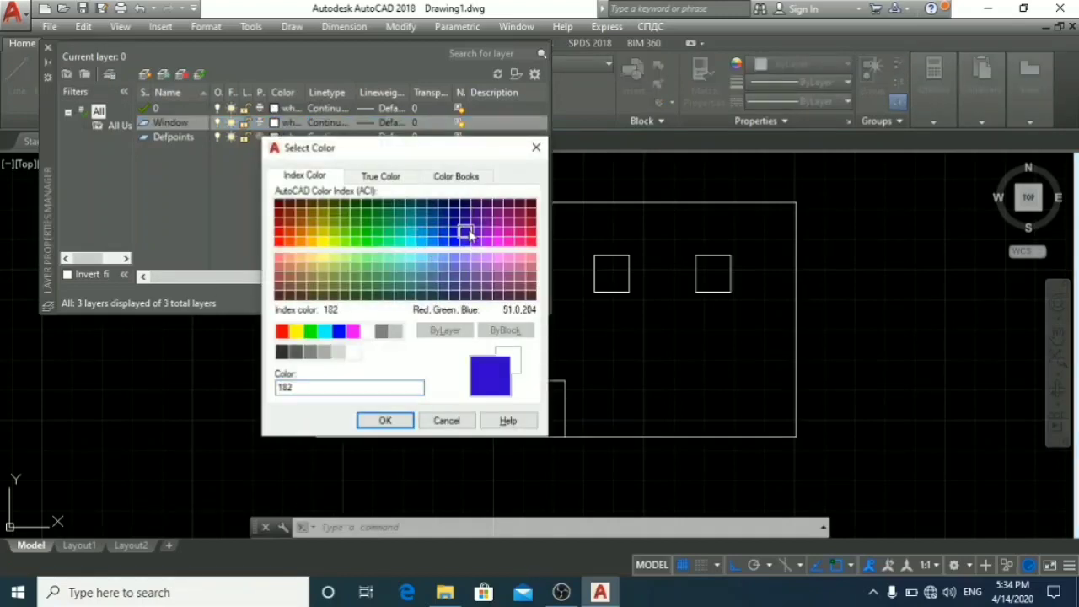
left_click(381, 421)
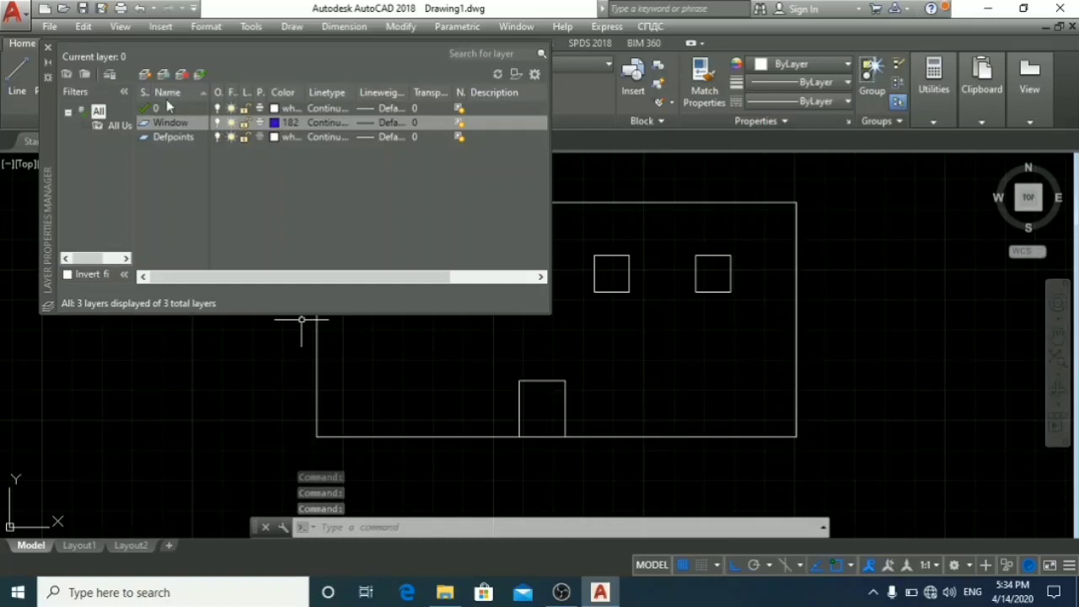
Add another layer named Door and set its colour to index 34
left_click(143, 75)
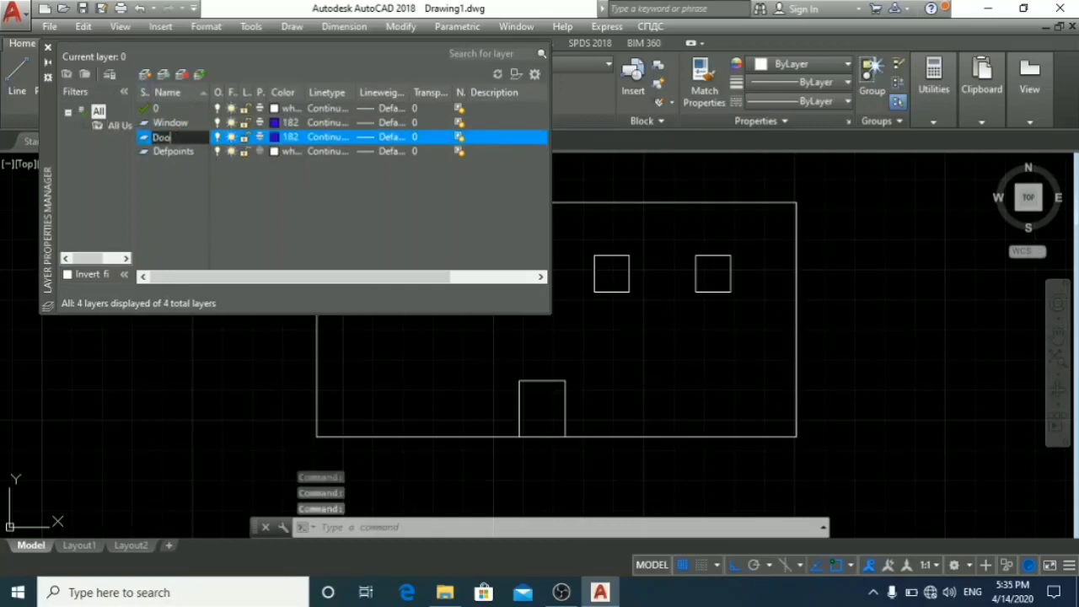
left_click(282, 136)
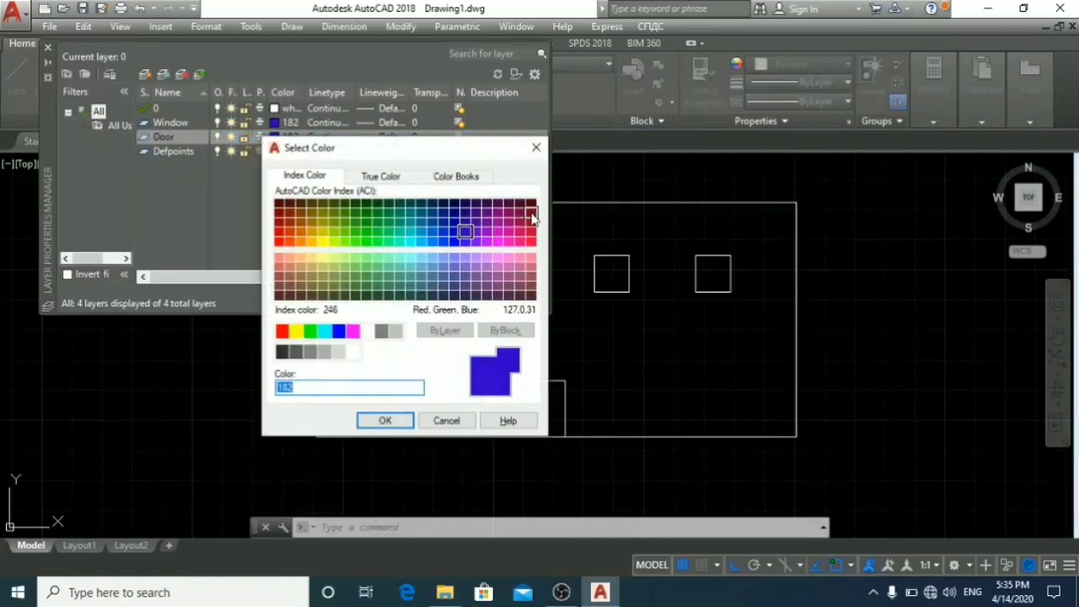
left_click(300, 222)
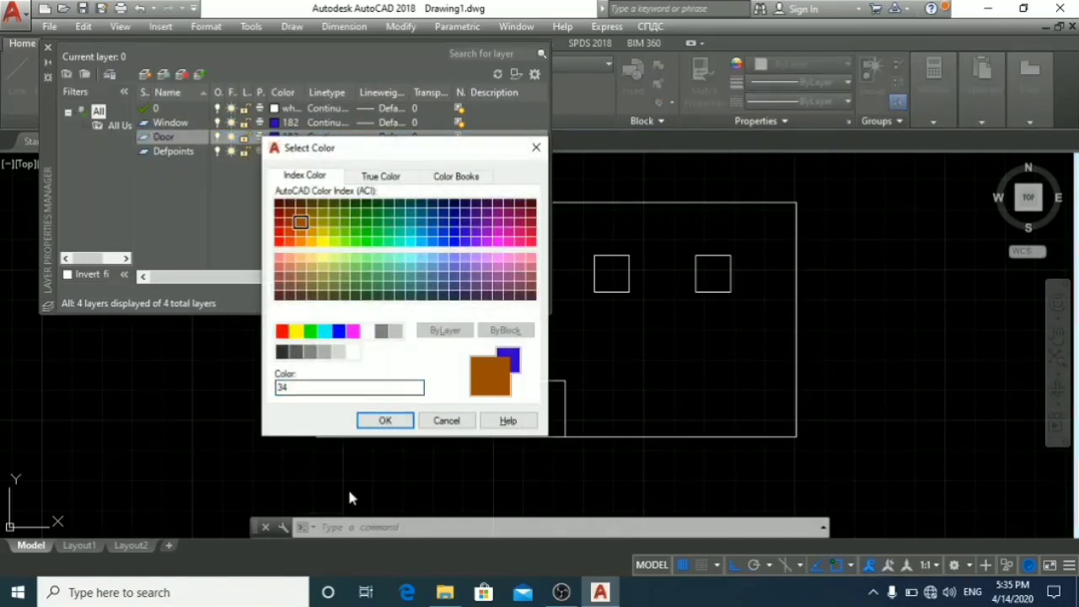
left_click(385, 421)
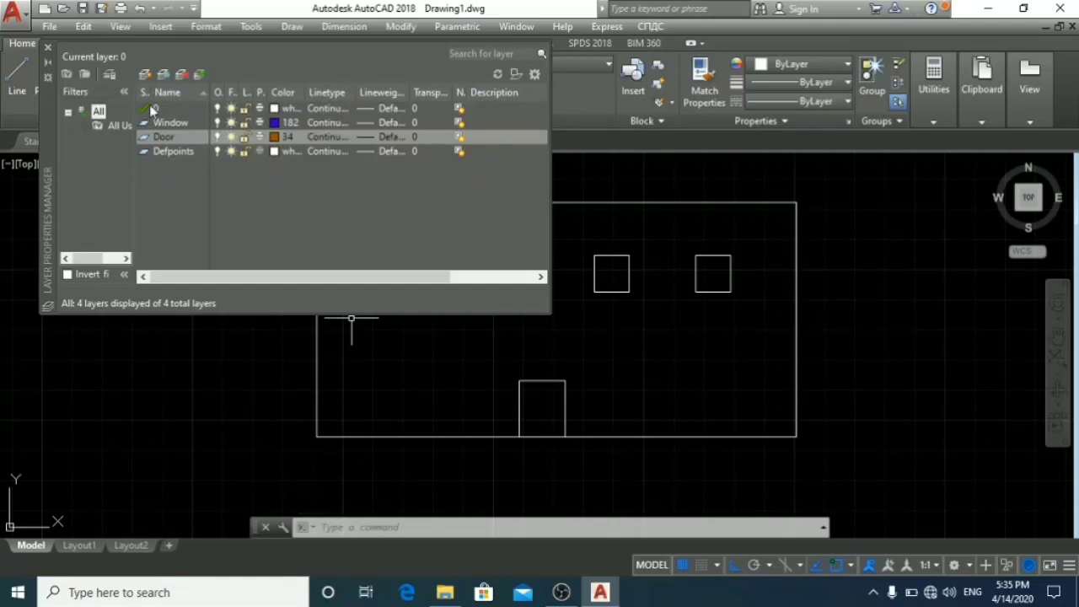
Make Door the current layer and close the Layer Properties Manager
key("ctrl+q")
double_click(165, 139)
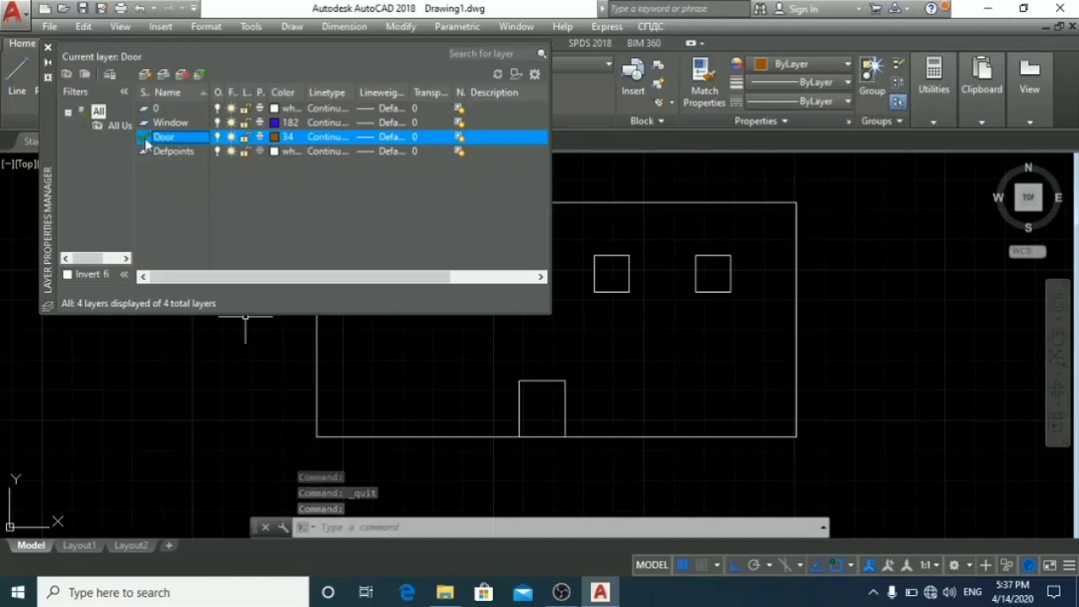
left_click(47, 48)
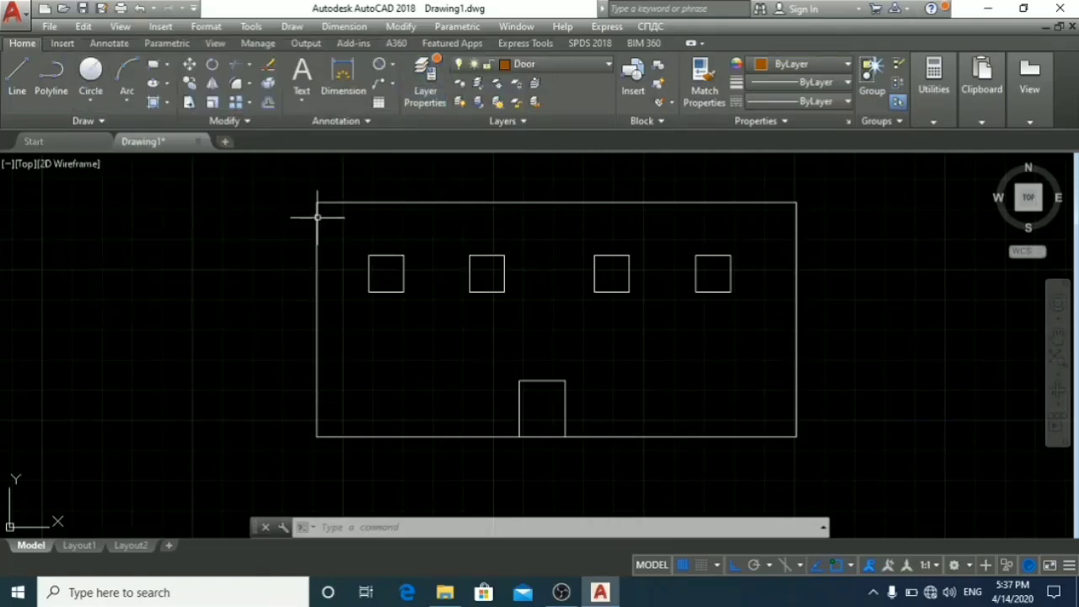
left_click(545, 64)
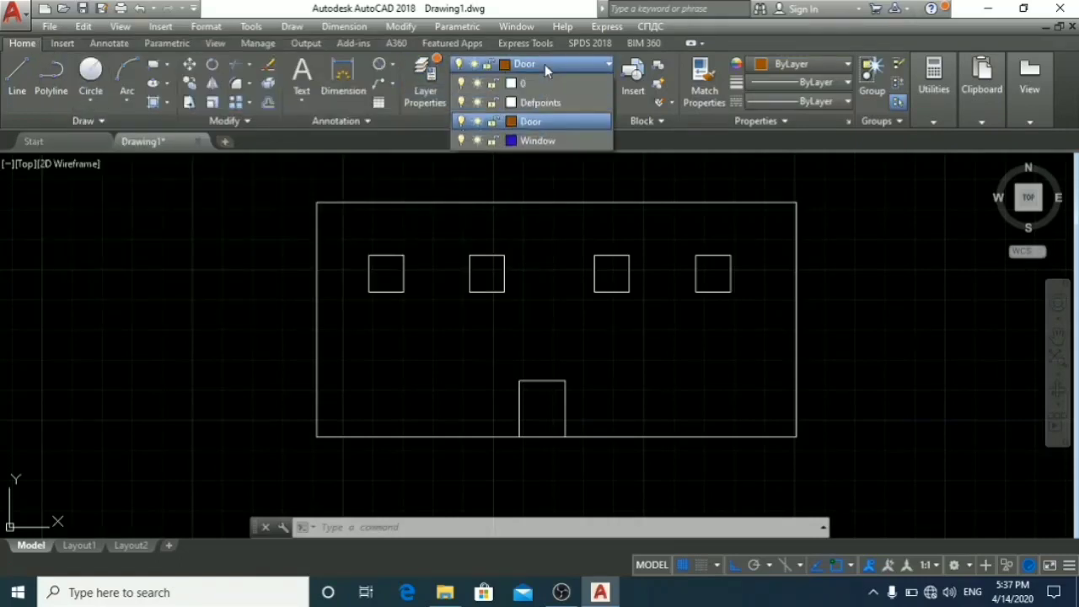
left_click(541, 122)
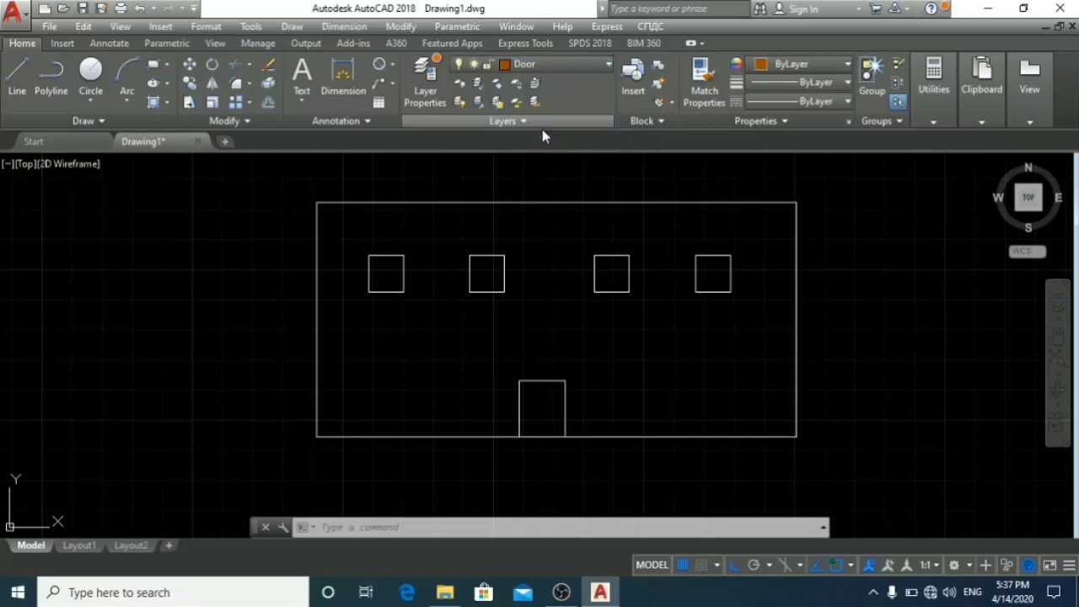
Assign the three lines of the door outline on the large rectangle's bottom edge to the Door layer, then clear the selection
left_click(499, 368)
left_click(582, 458)
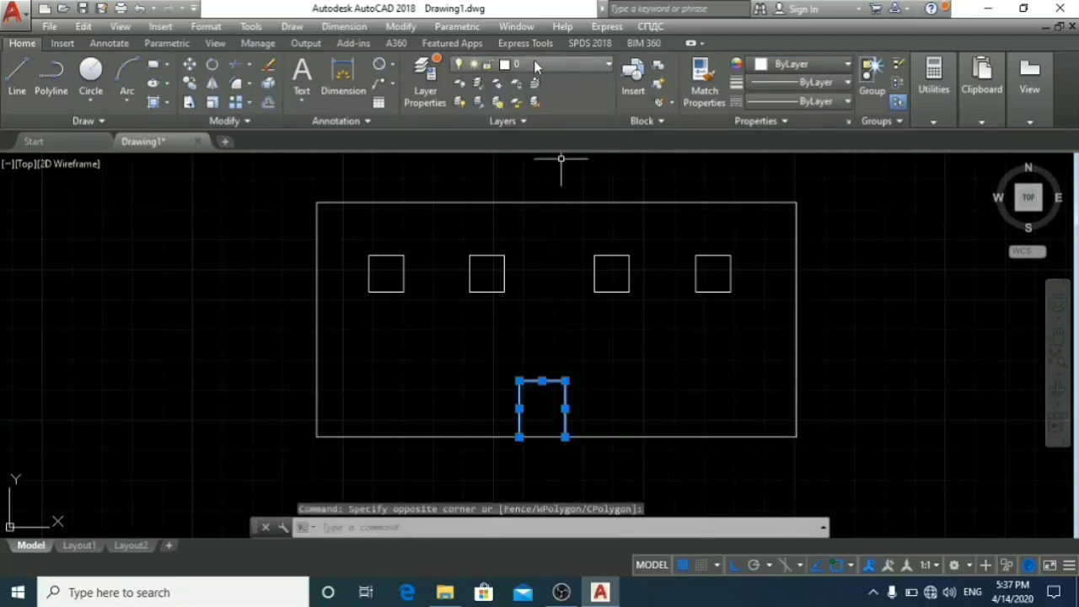
left_click(533, 65)
left_click(531, 123)
left_click(533, 125)
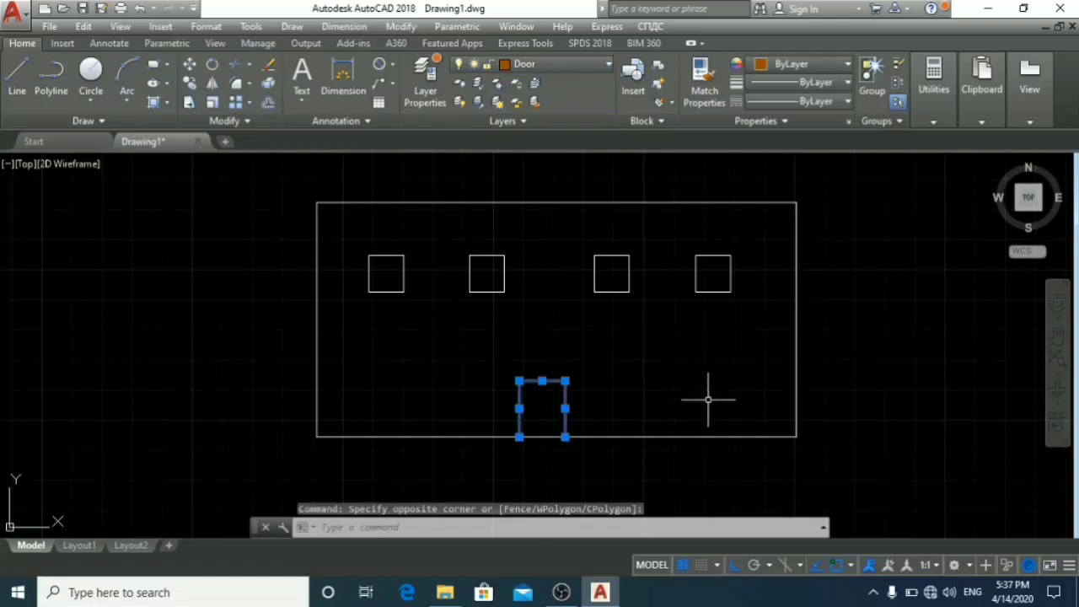
key("Escape")
key("Escape")
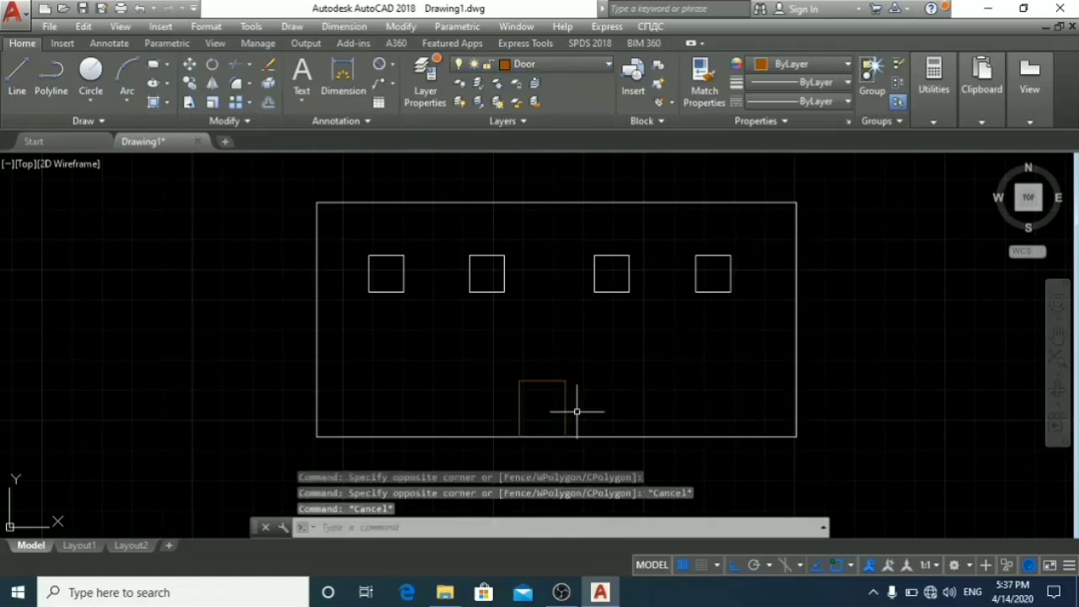
Assign the four small window rectangles to the Window layer and clear the selection
left_click(354, 240)
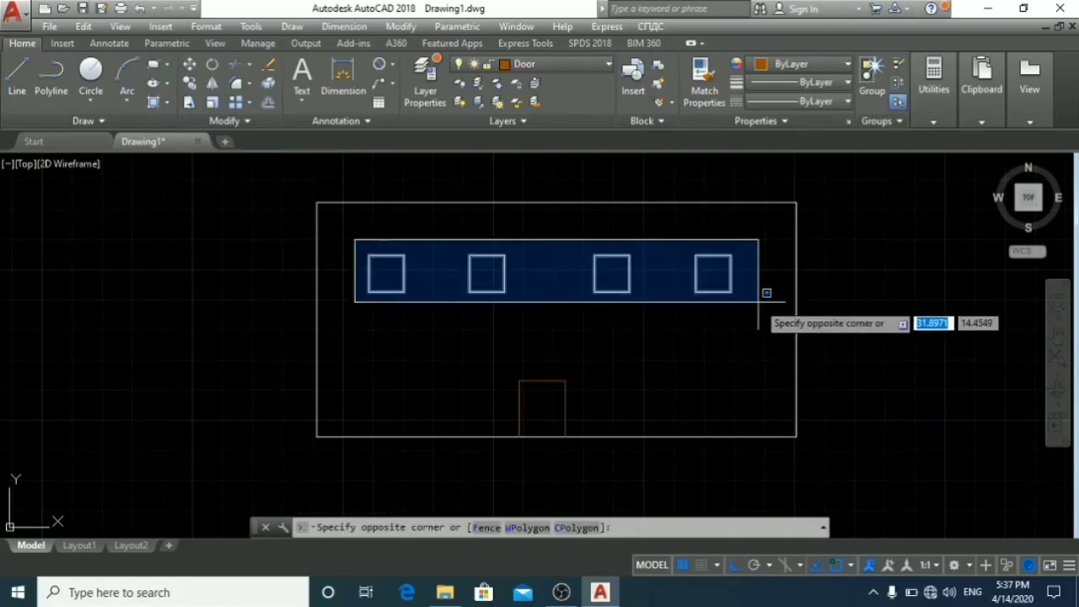
left_click(758, 301)
left_click(562, 64)
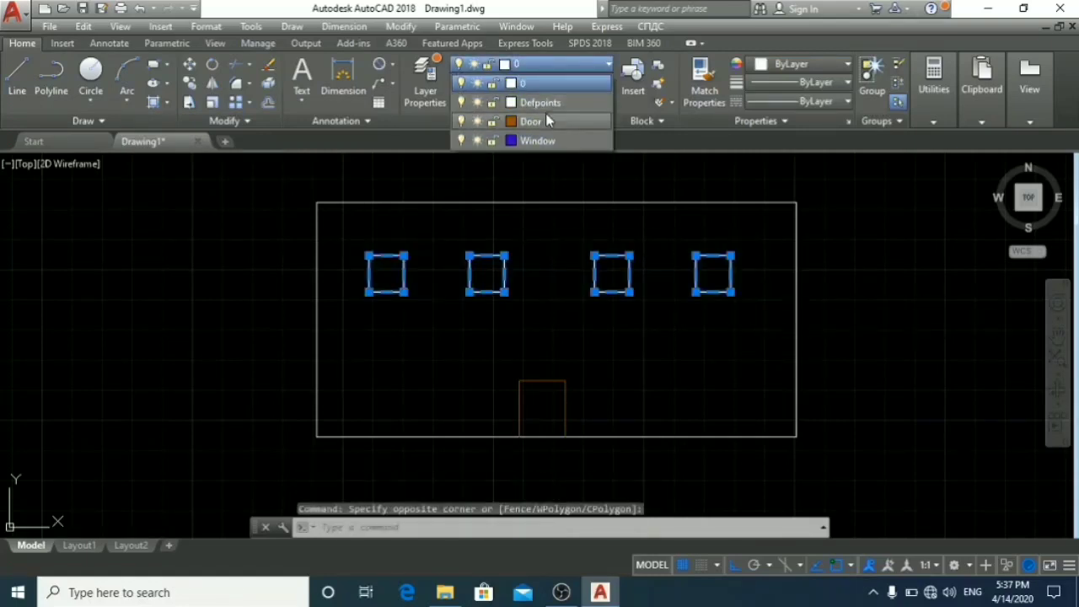
left_click(541, 142)
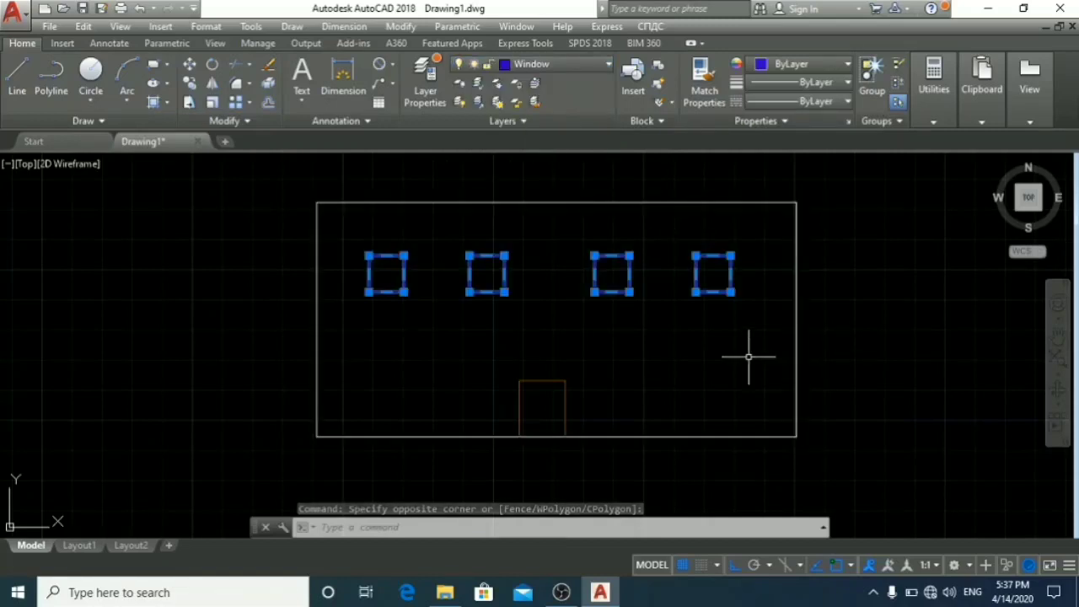
key("Escape")
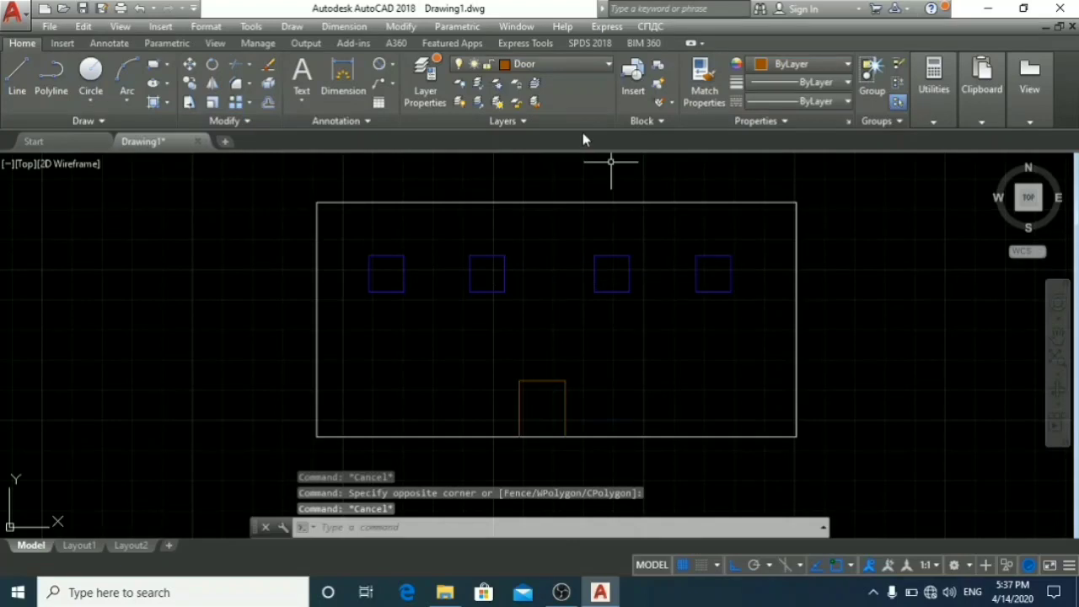
left_click(549, 67)
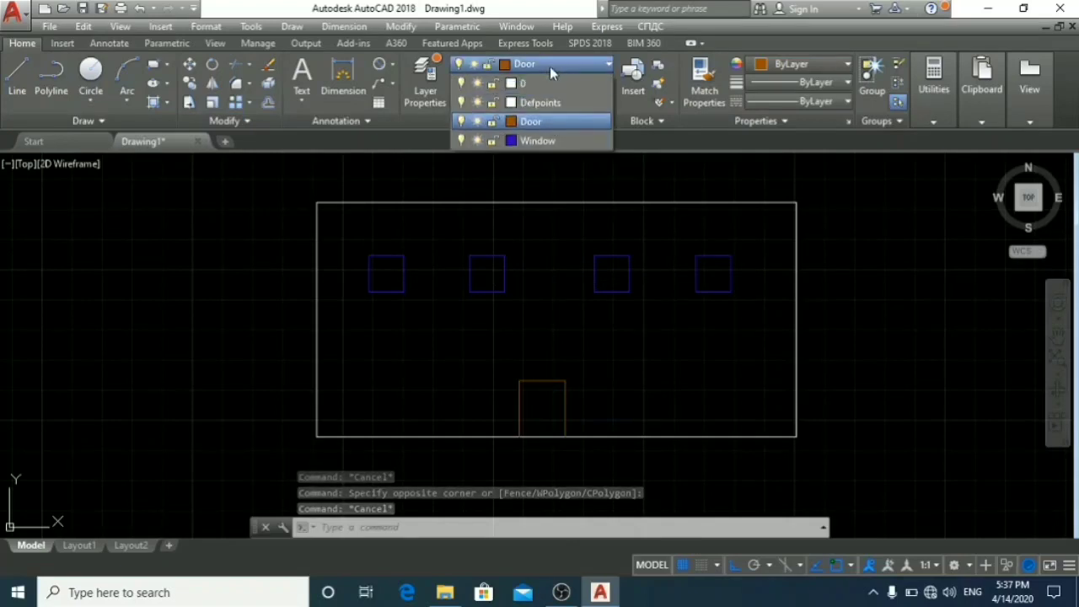
left_click(730, 341)
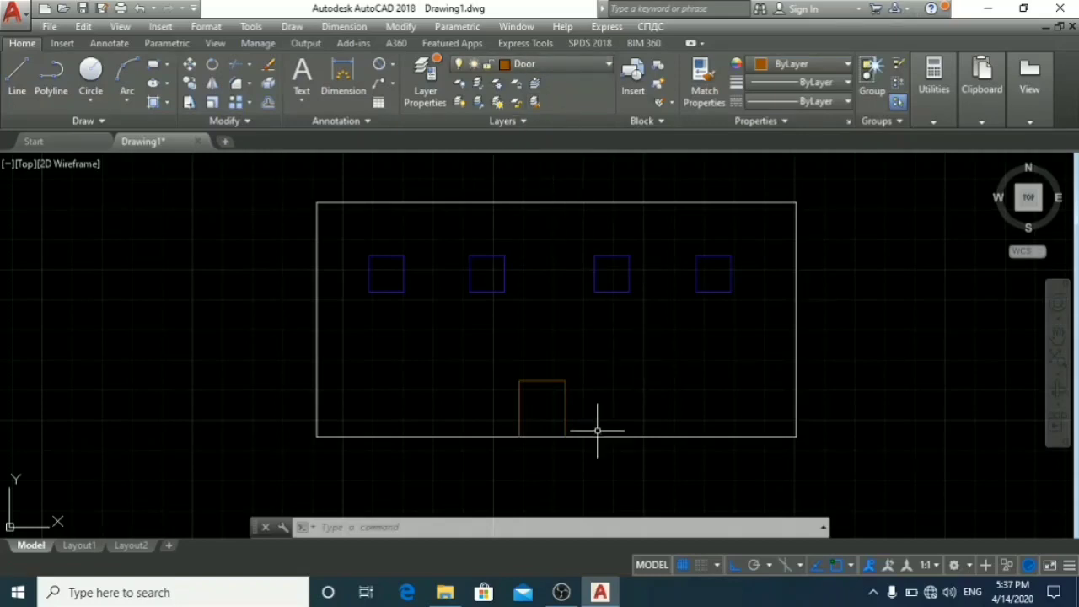
left_click(552, 64)
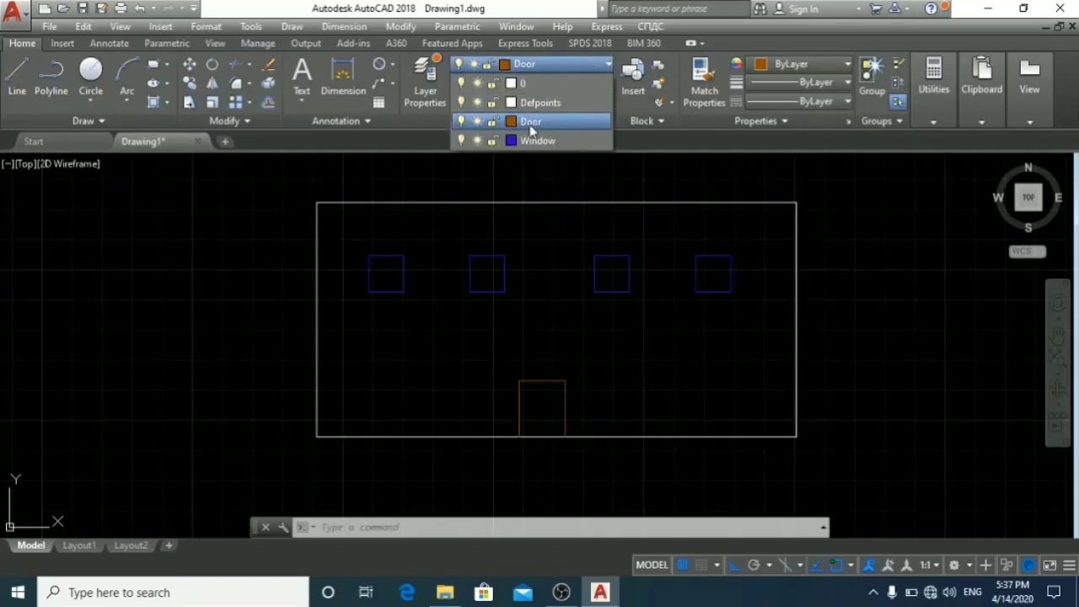
left_click(988, 320)
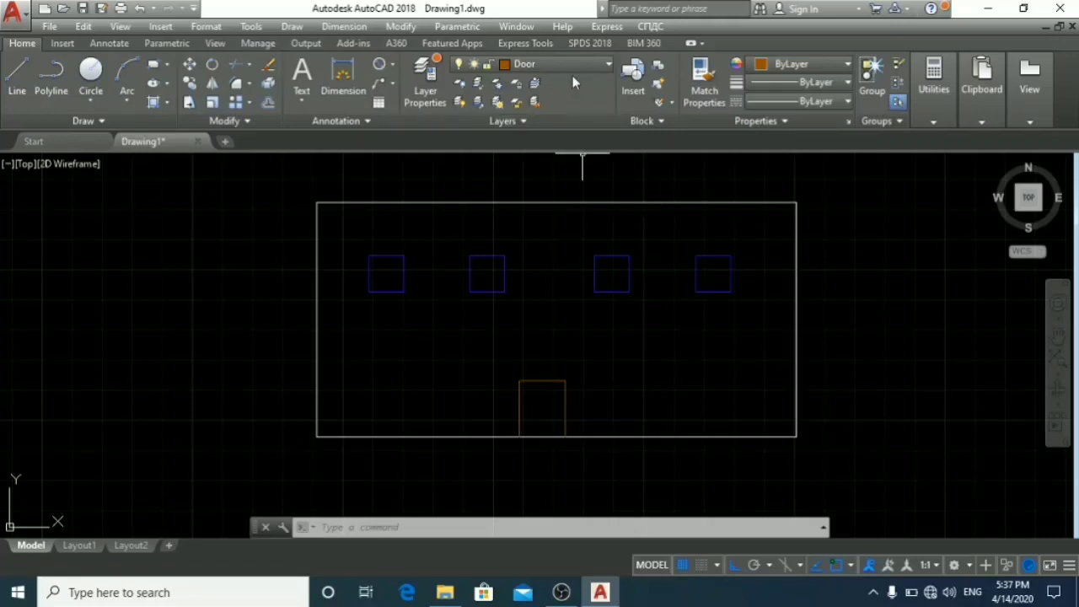
key("ctrl+q")
key("Escape")
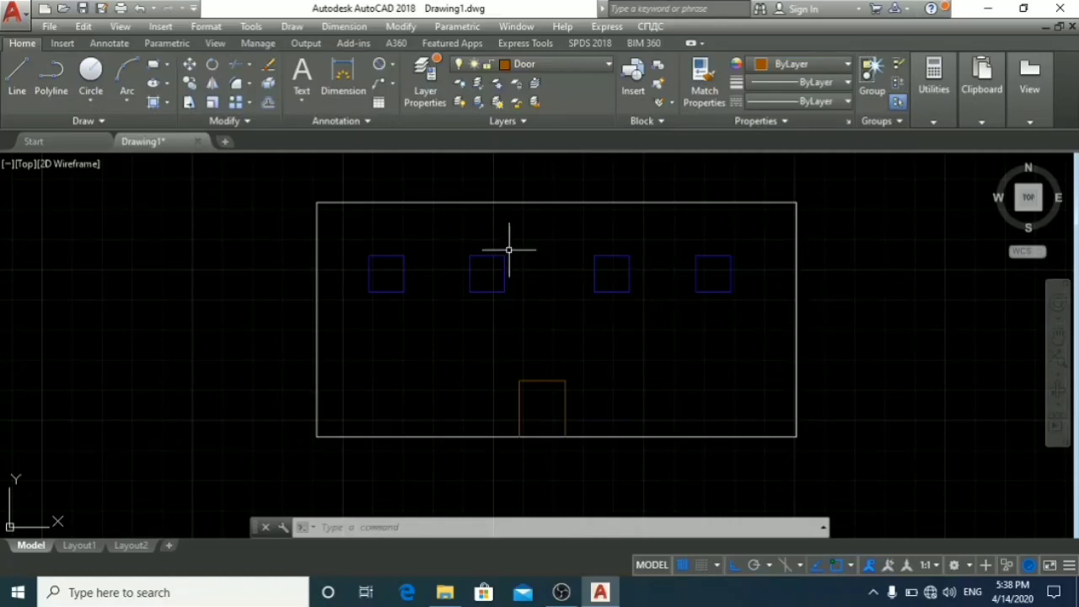
Turn the Window layer off to hide the four window rectangles, and turn it back on
left_click(573, 67)
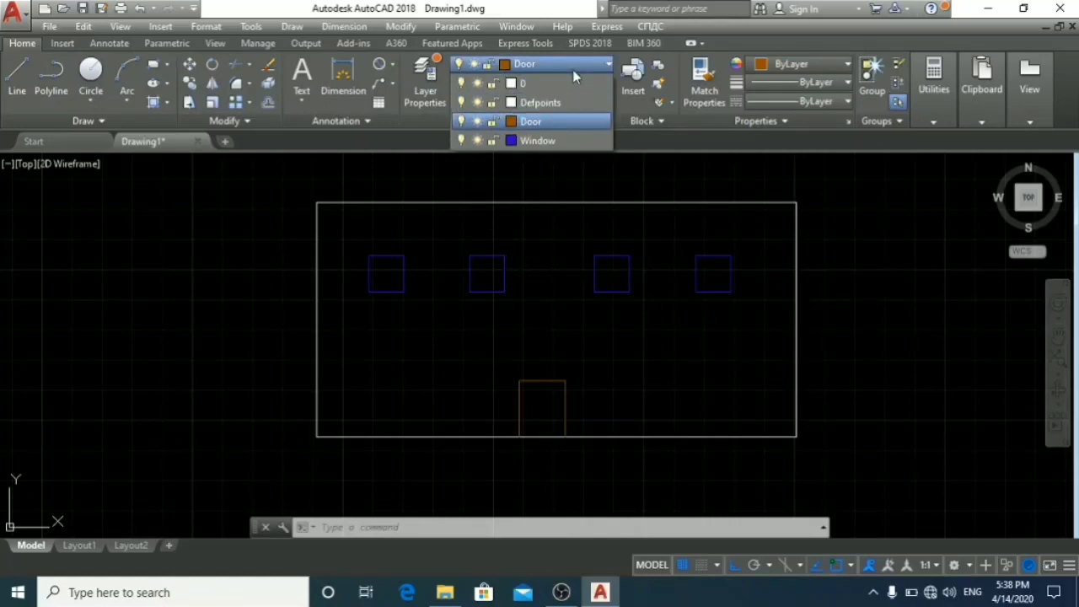
left_click(477, 141)
left_click(461, 140)
left_click(821, 279)
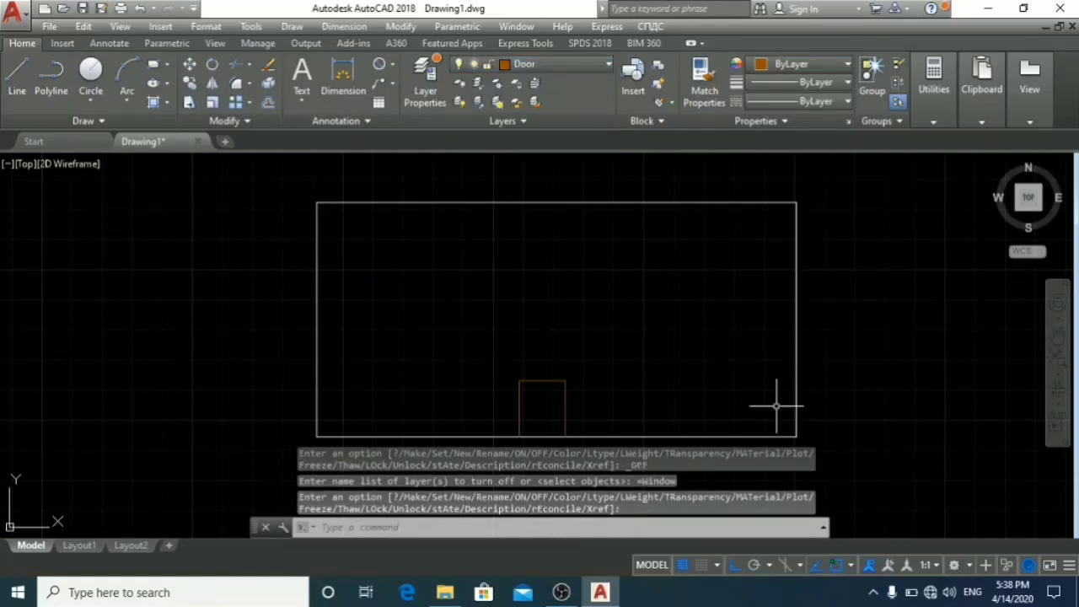
left_click(563, 65)
left_click(462, 140)
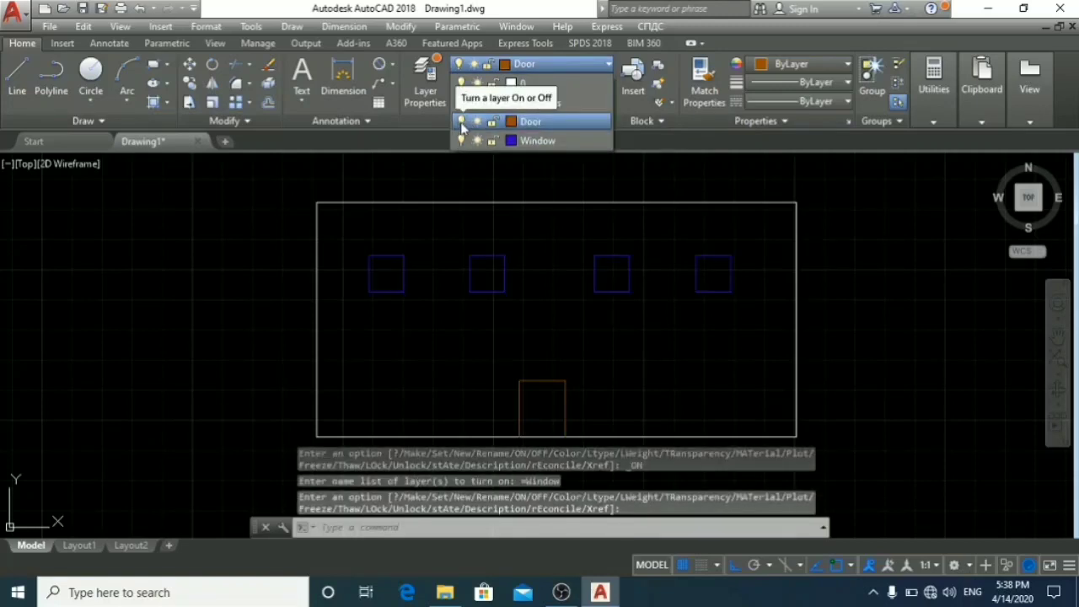
Turn the current Door layer off to hide the door outline, and turn it back on
left_click(463, 124)
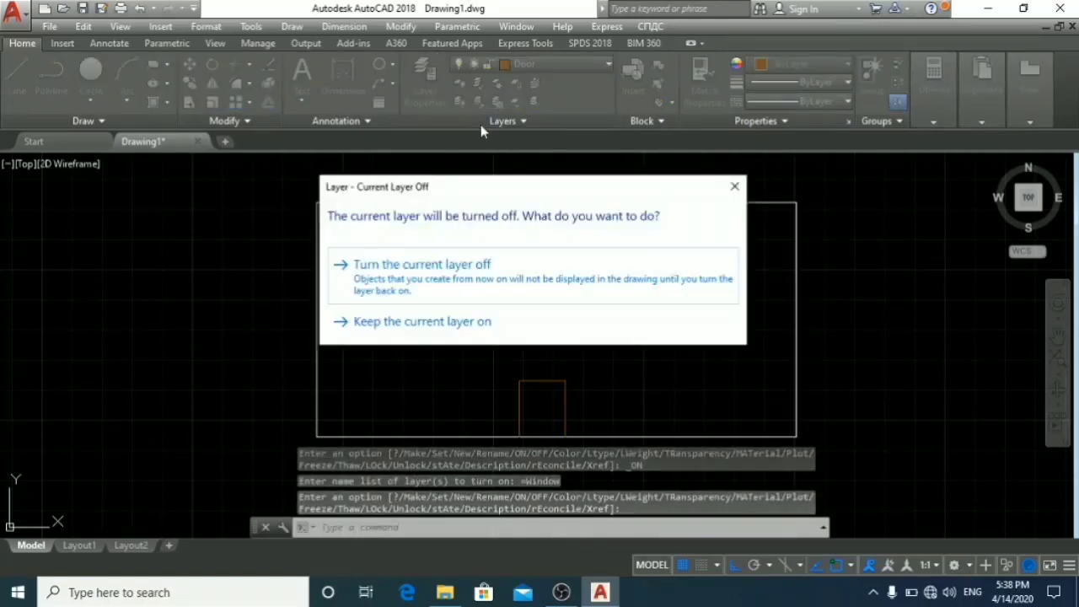
left_click(474, 283)
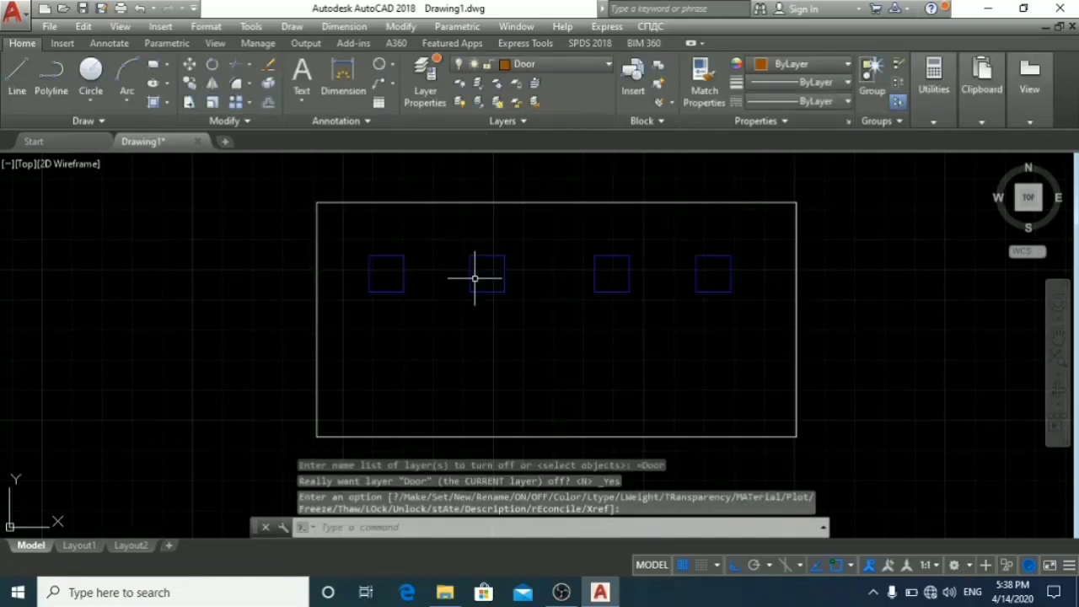
left_click(576, 65)
left_click(461, 122)
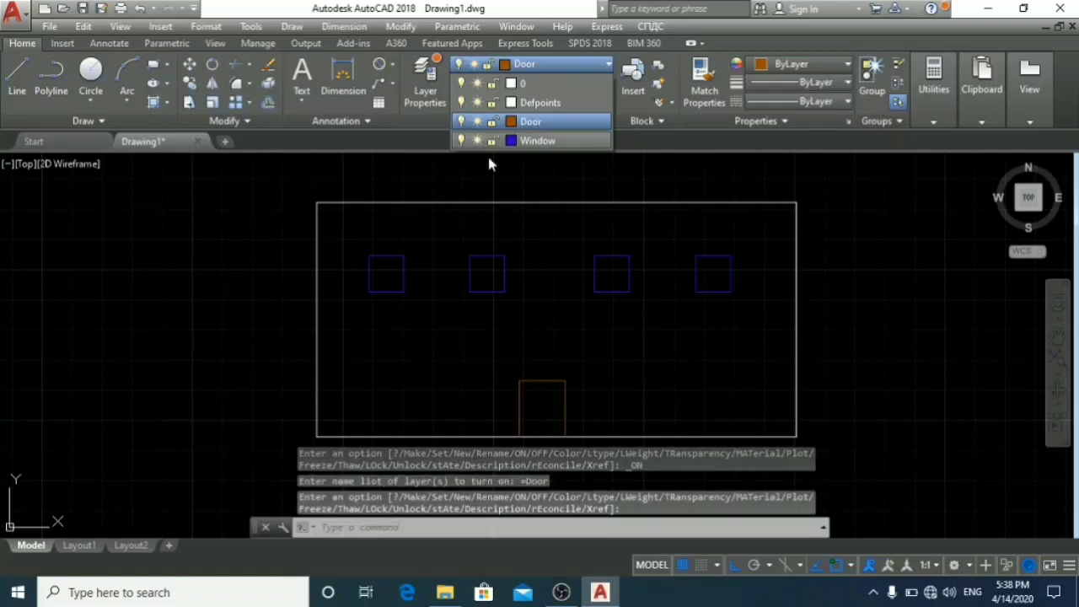
left_click(834, 309)
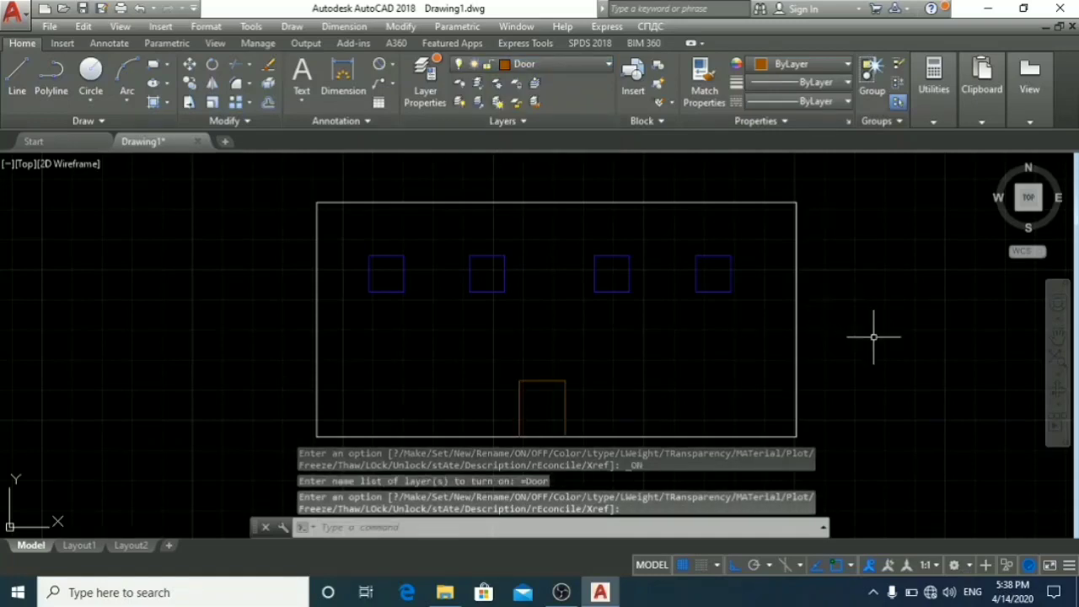
key("Escape")
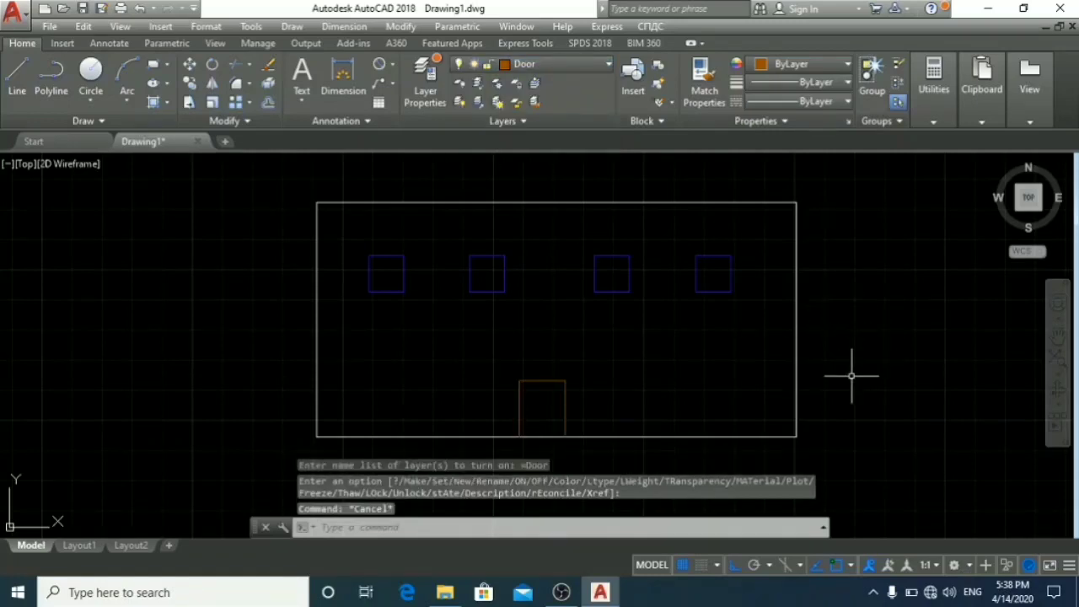
key("ctrl+q")
key("Escape")
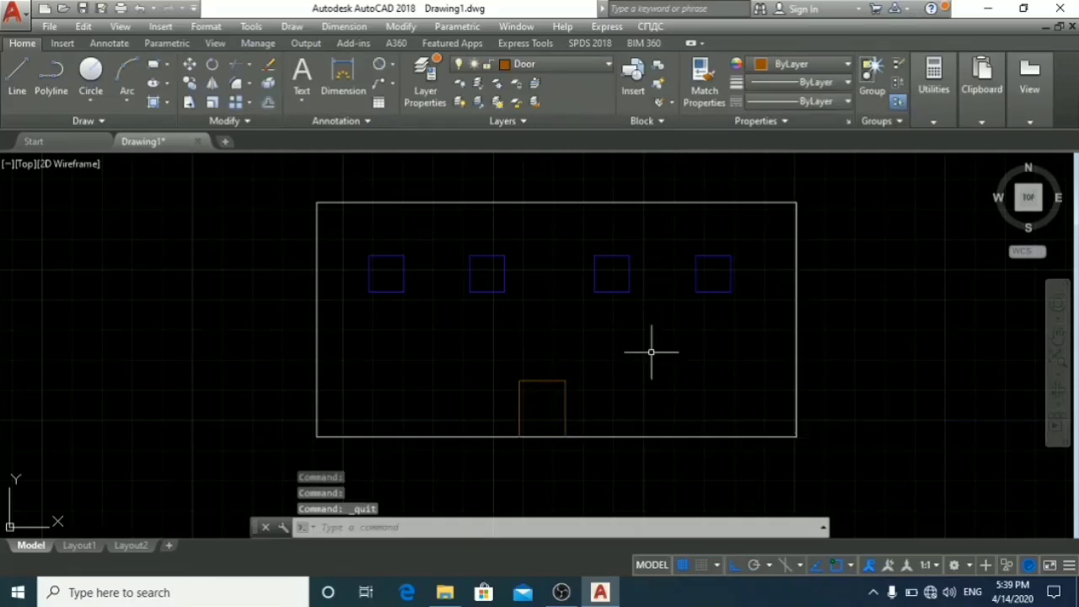
middle_click_drag(641, 339, 640, 349)
scroll(629, 349, "up", 2)
scroll(629, 349, "down", 2)
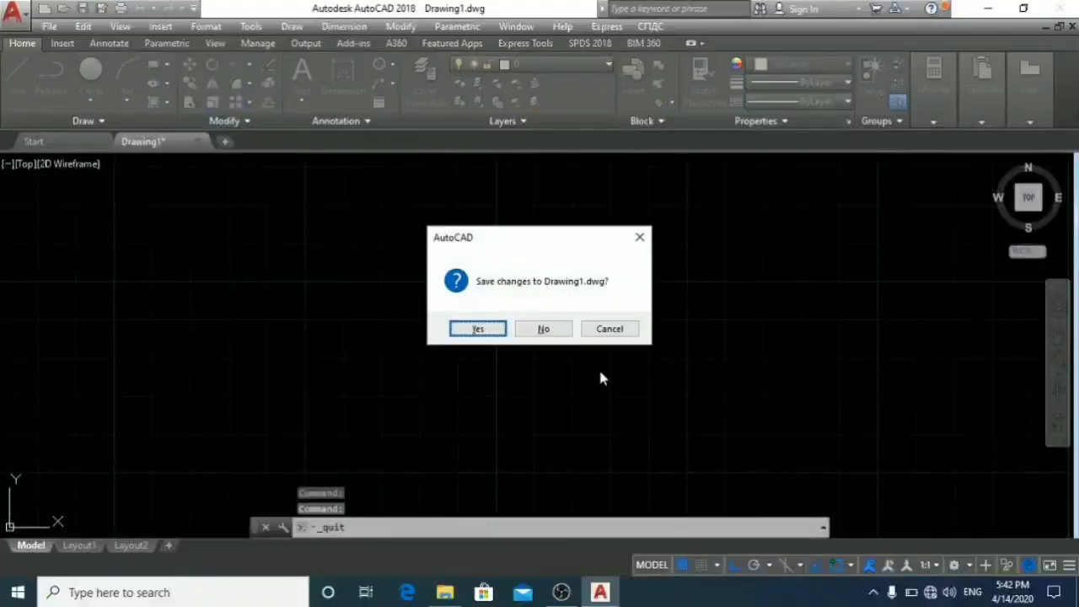
key("Escape")
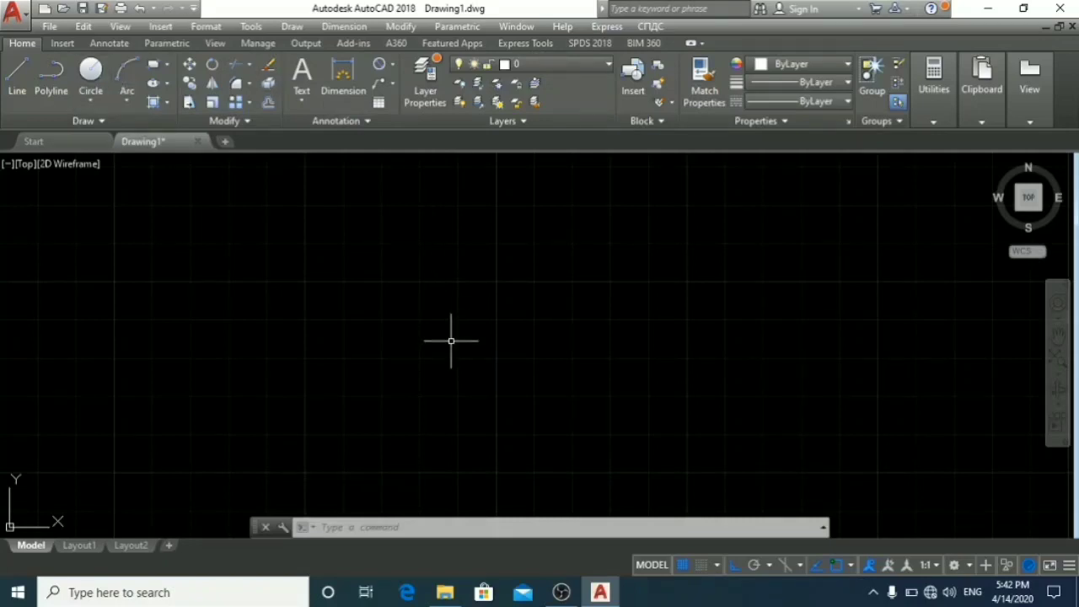
scroll(455, 349, "down", 2)
scroll(505, 341, "up", 2)
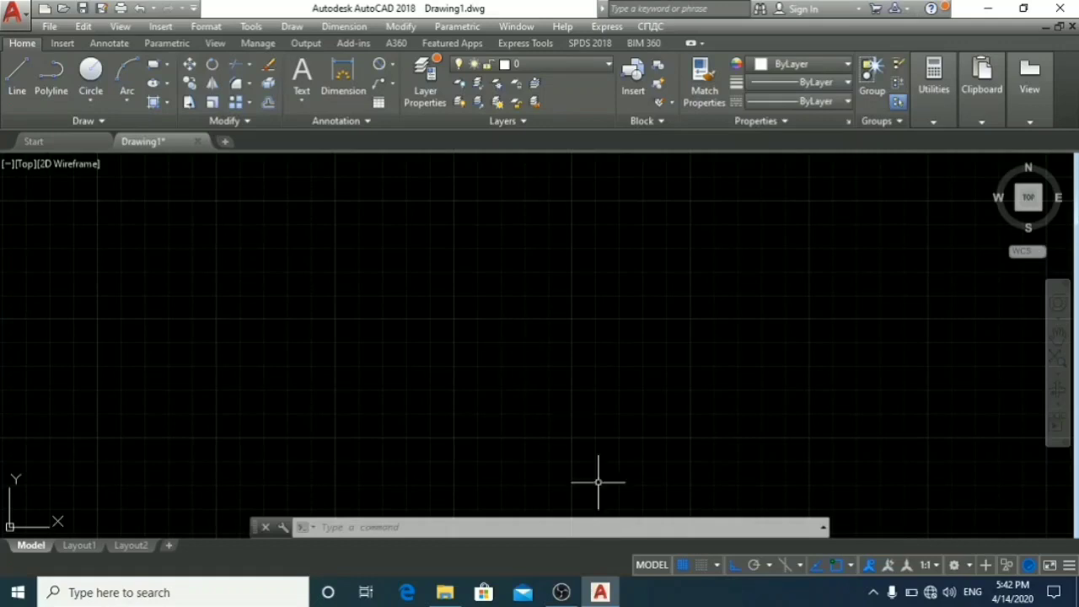
Turn Ortho mode off, start the Ray command and place the start point near the centre of the empty drawing area
left_click(735, 566)
type("l")
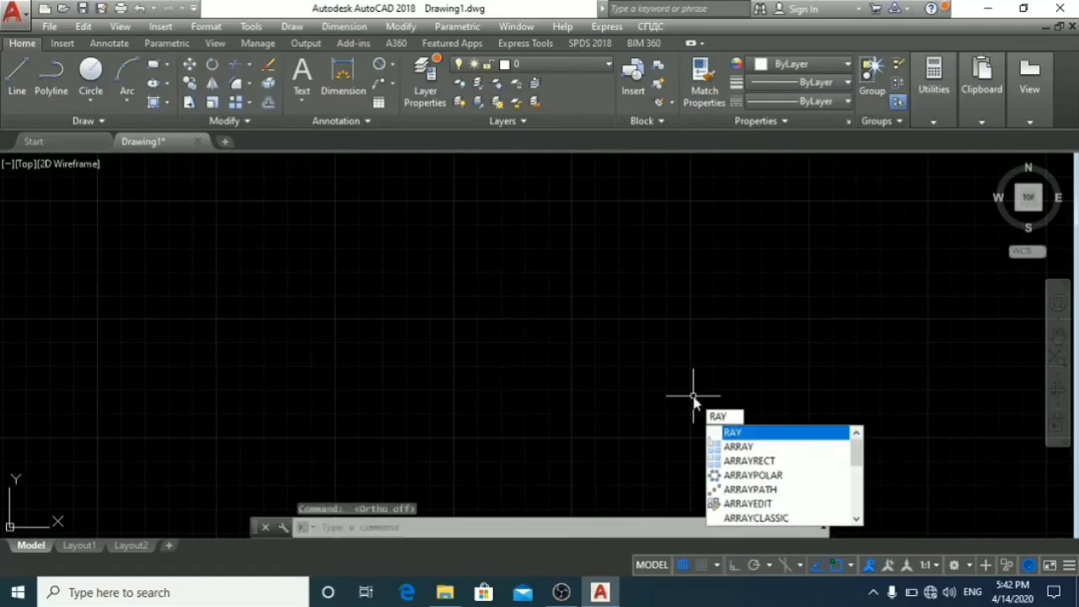
key("Return")
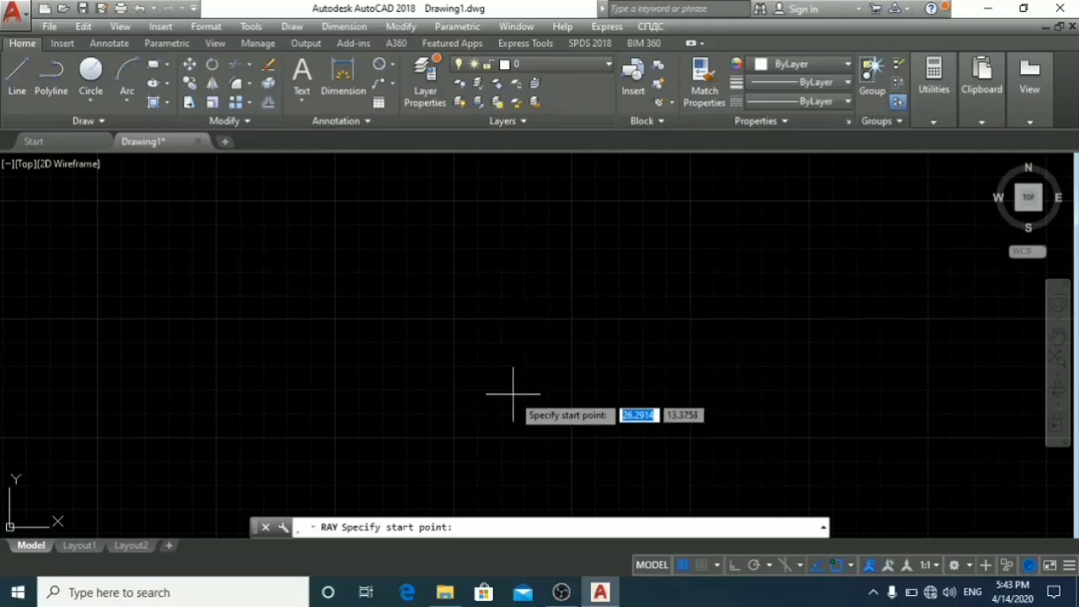
left_click(515, 349)
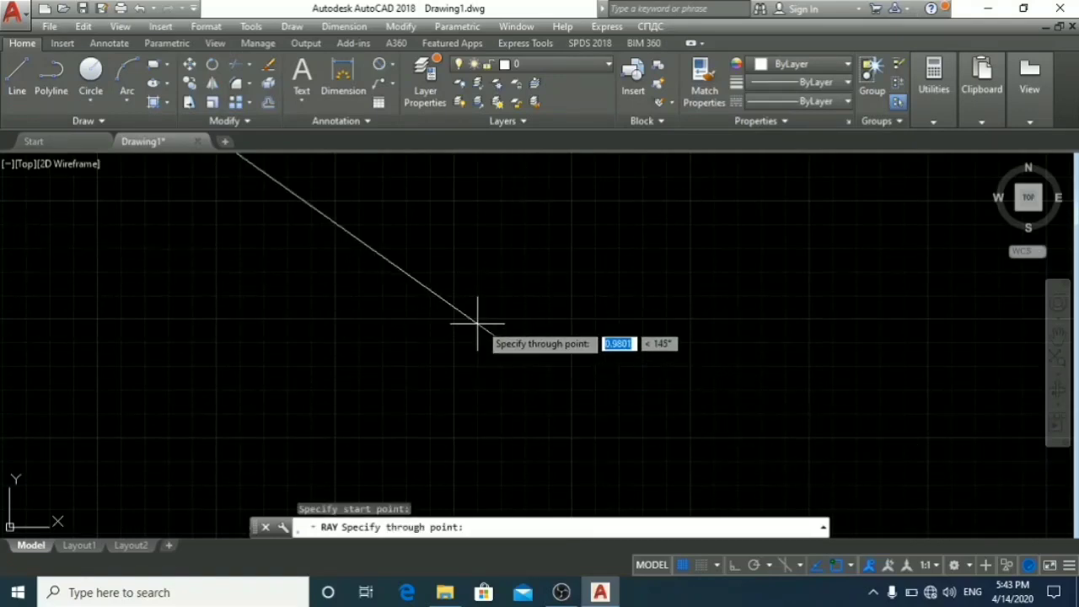
scroll(554, 348, "down", 6)
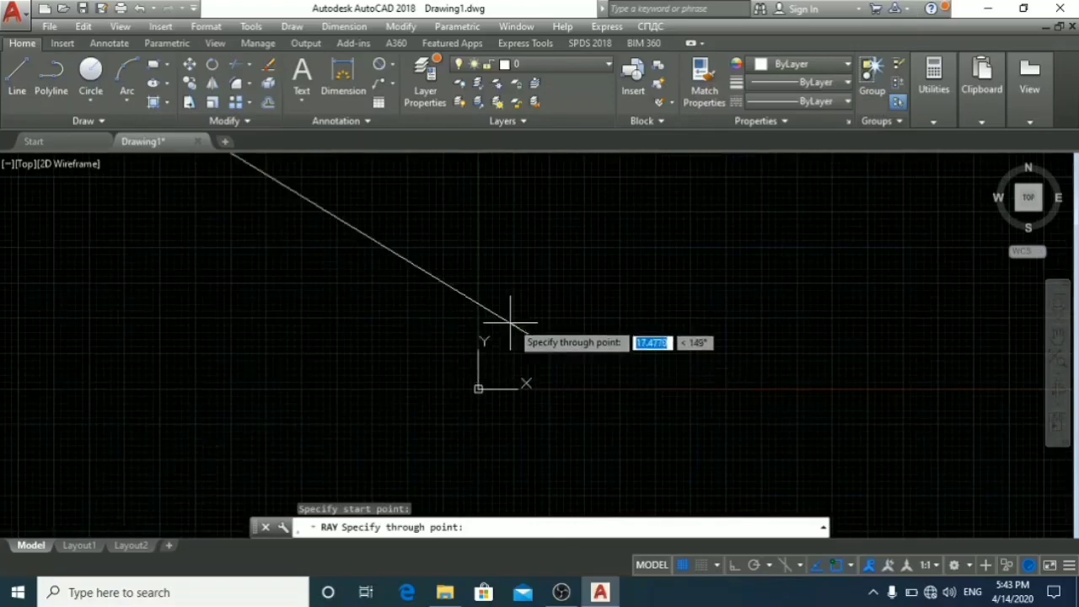
scroll(553, 349, "up", 5)
middle_click_drag(587, 298, 571, 335)
scroll(573, 332, "down", 2)
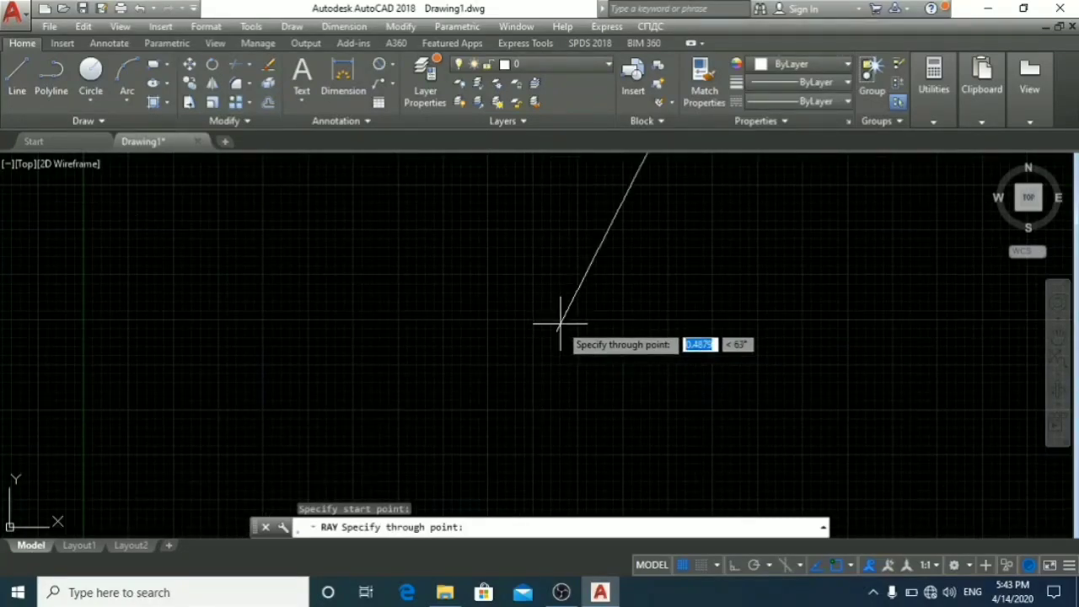
scroll(562, 330, "up", 1)
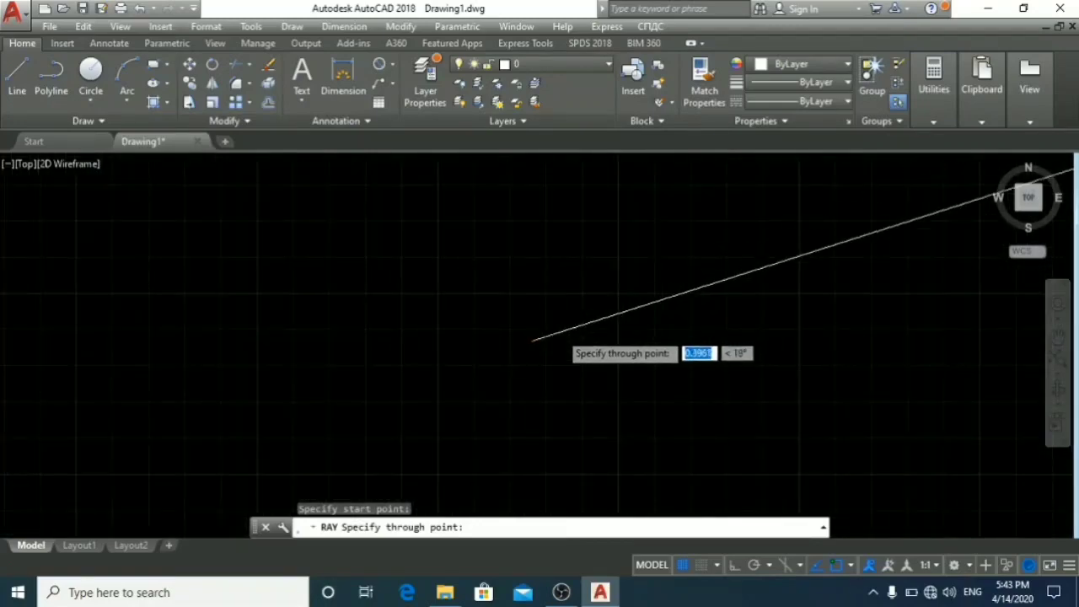
scroll(559, 332, "up", 1)
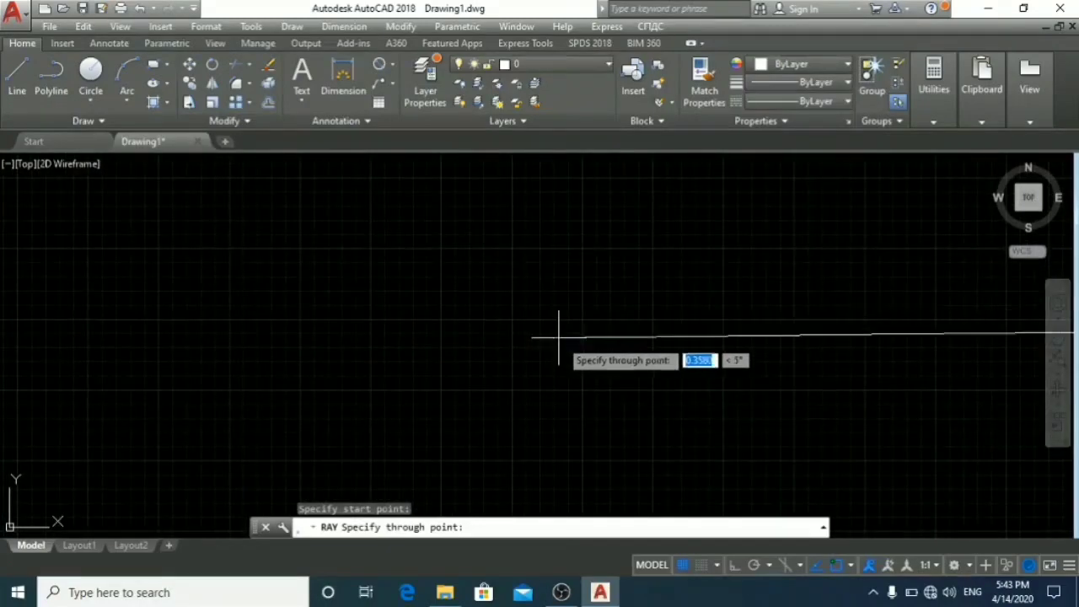
Switch Ortho mode on to constrain the pending ray to horizontal or vertical directions, and switch it off again
left_click(734, 566)
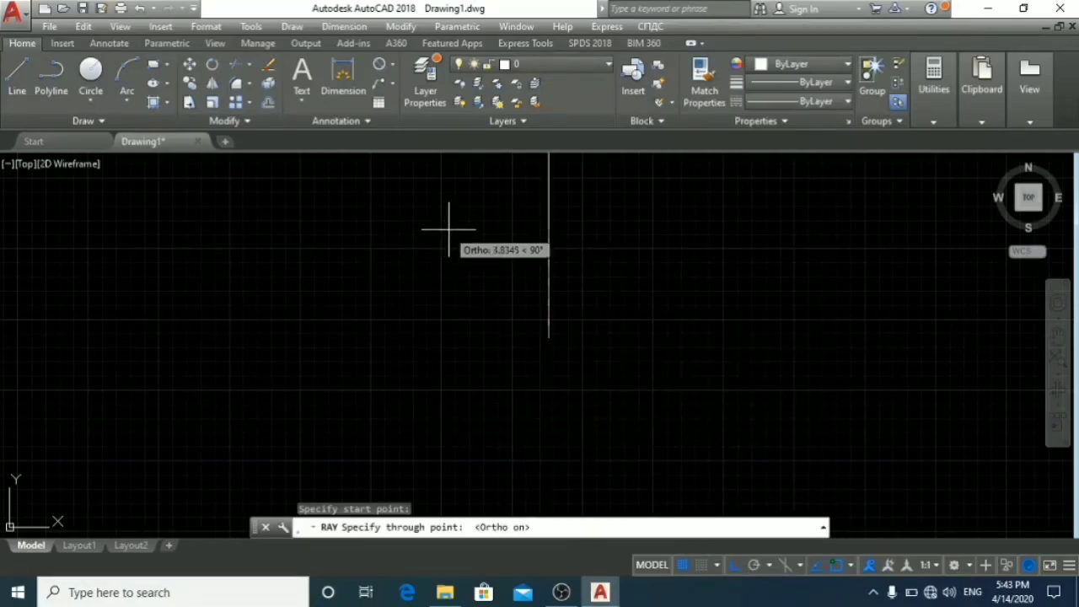
scroll(489, 253, "down", 4)
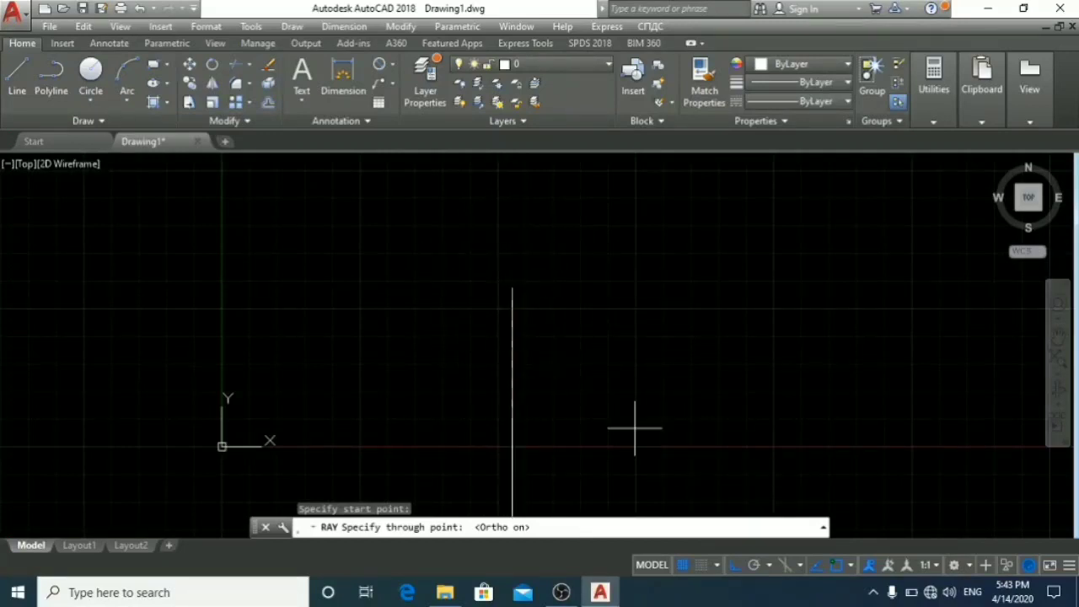
left_click(738, 567)
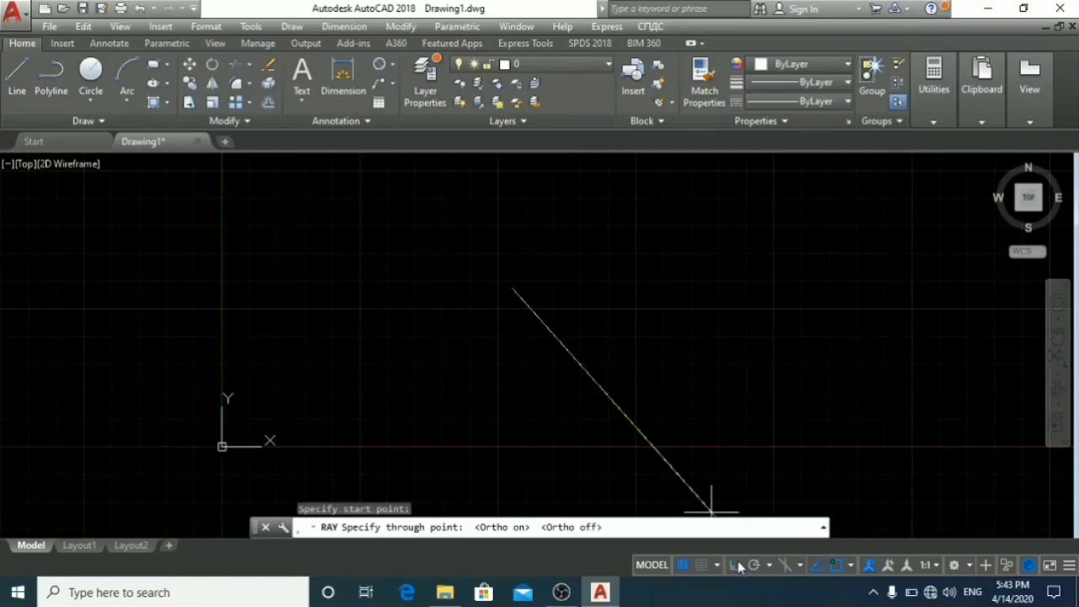
Draw ten rays radiating all around the common start point through freely picked points, and end the Ray command
left_click(590, 321)
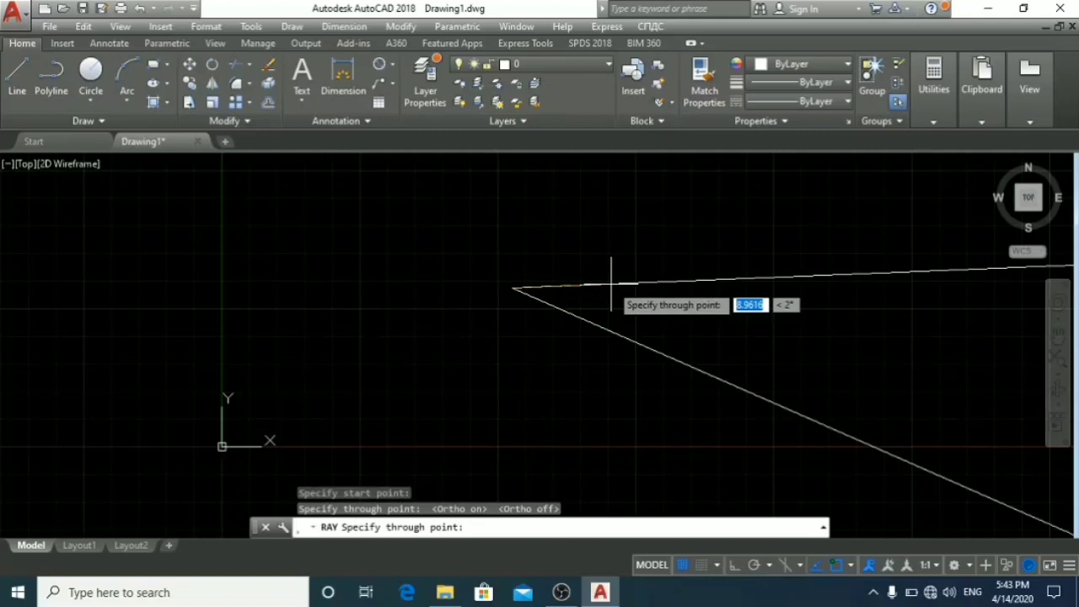
left_click(609, 284)
left_click(598, 226)
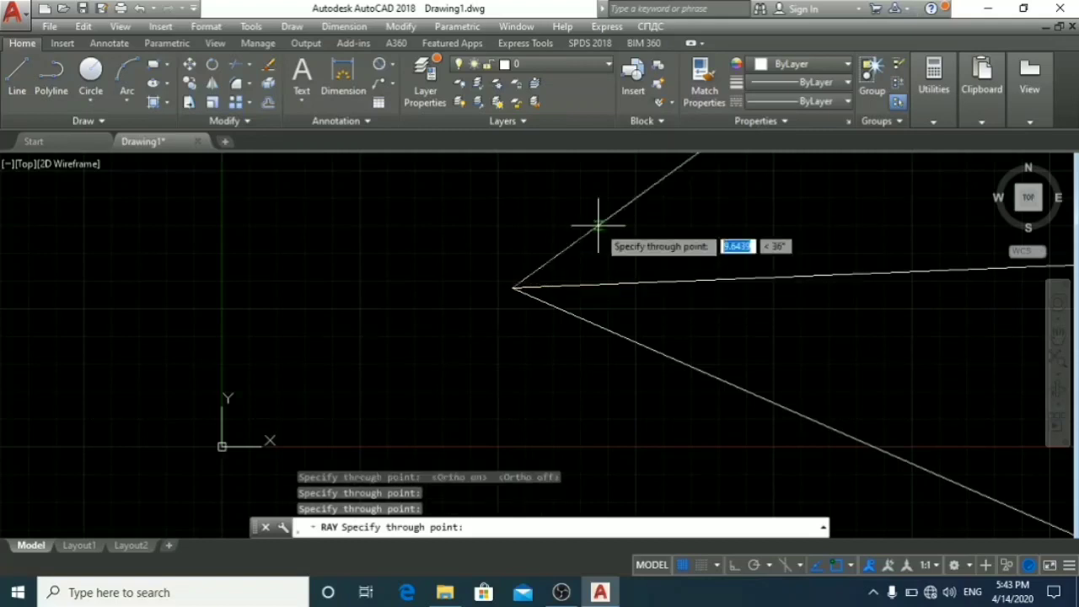
left_click(512, 179)
left_click(433, 197)
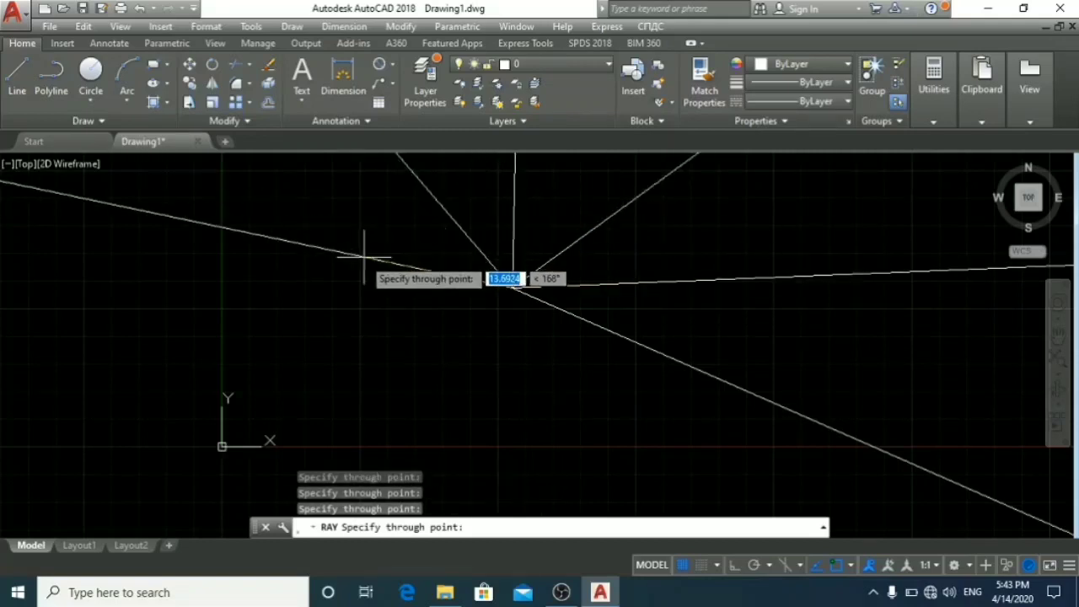
left_click(361, 260)
left_click(361, 332)
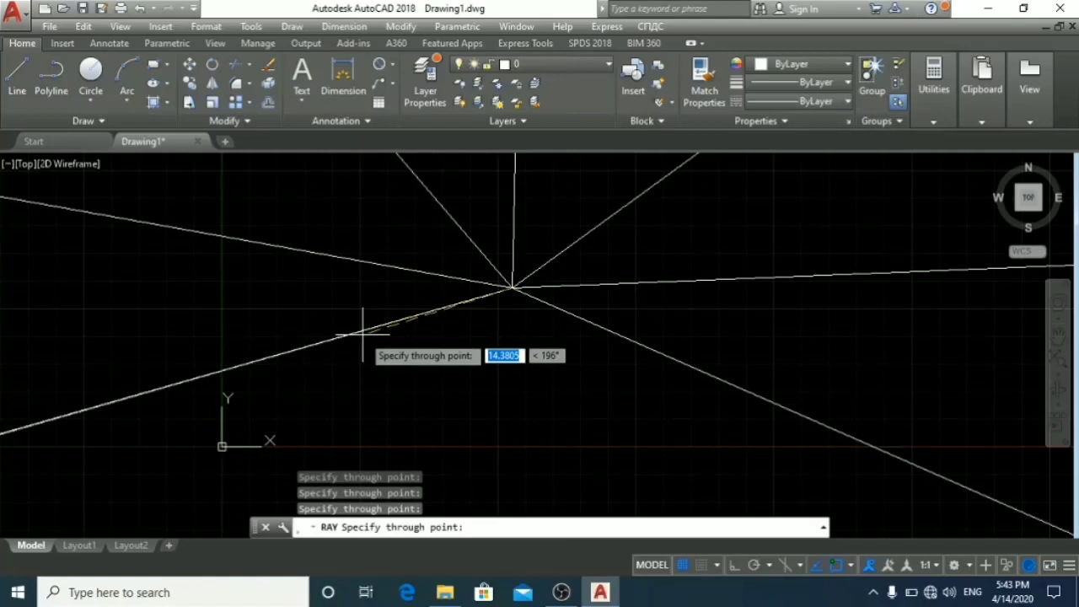
left_click(417, 405)
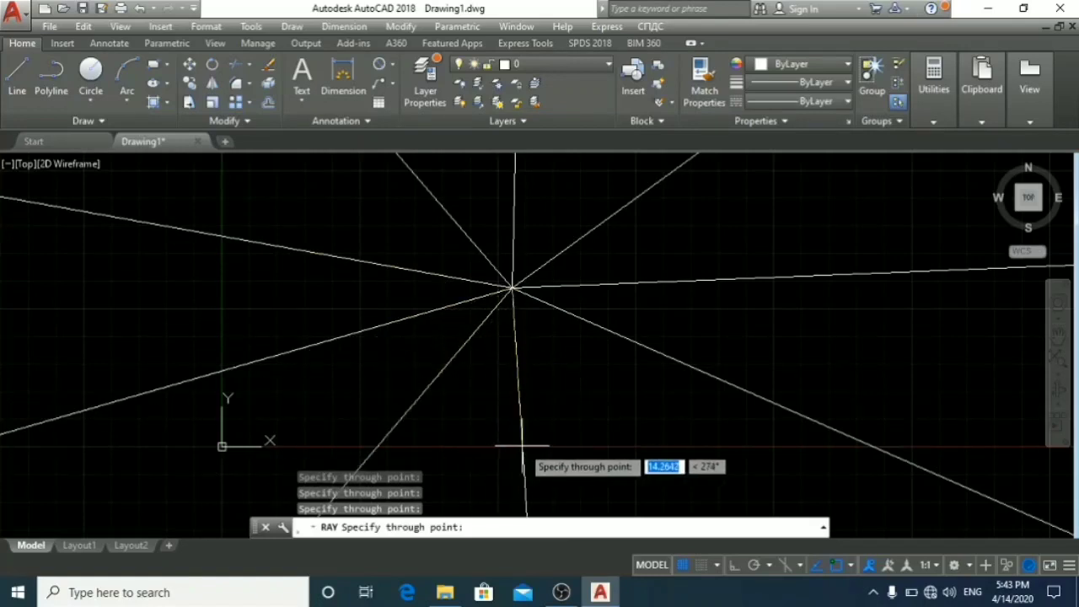
left_click(517, 444)
left_click(604, 441)
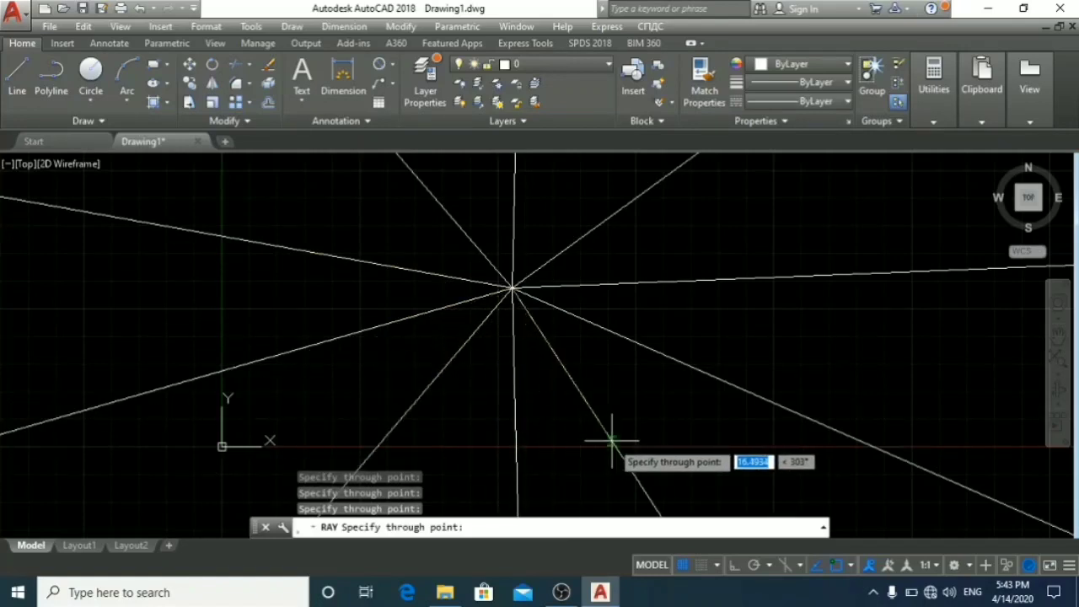
key("Escape")
scroll(588, 307, "down", 3)
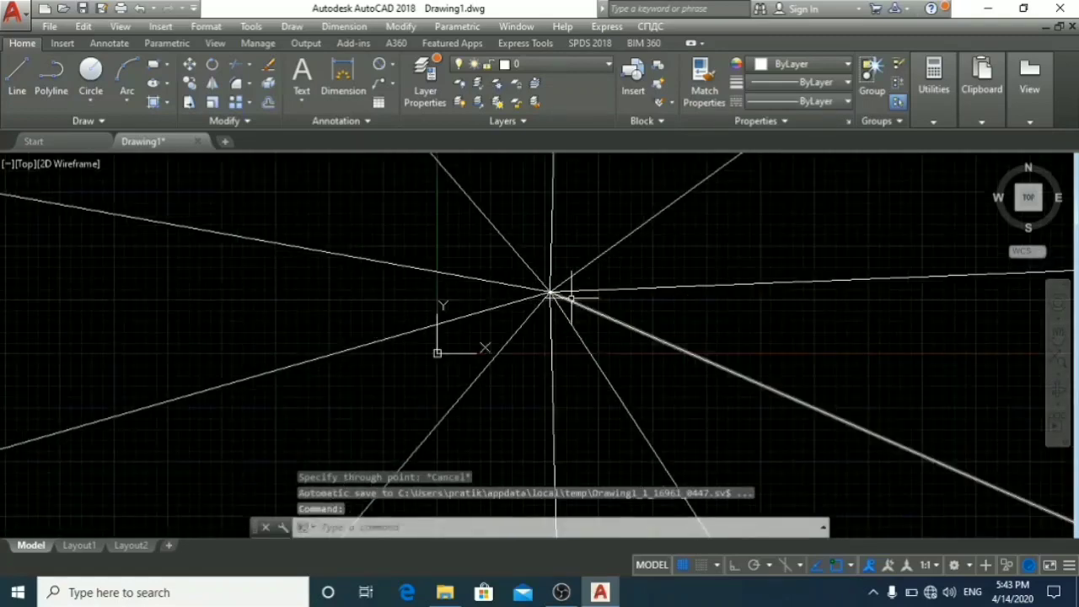
scroll(588, 307, "up", 3)
mouse_move(482, 303)
middle_mouse_down()
mouse_move(544, 250)
mouse_move(539, 300)
middle_mouse_up()
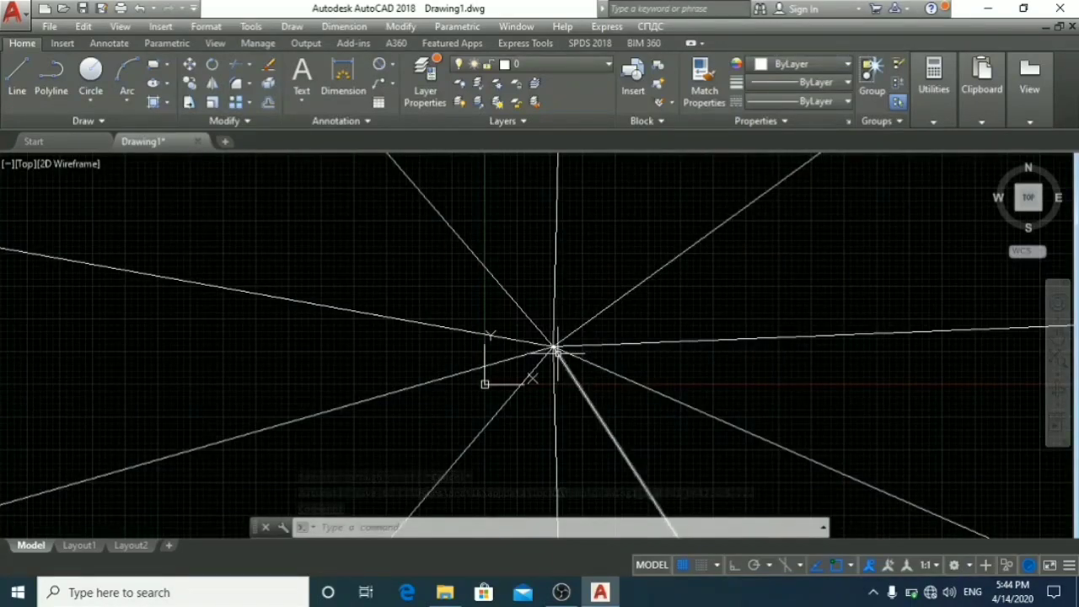
Draw a circle centred on the rays' common start point and start the Trim command with all objects as cutting edges
left_click(90, 74)
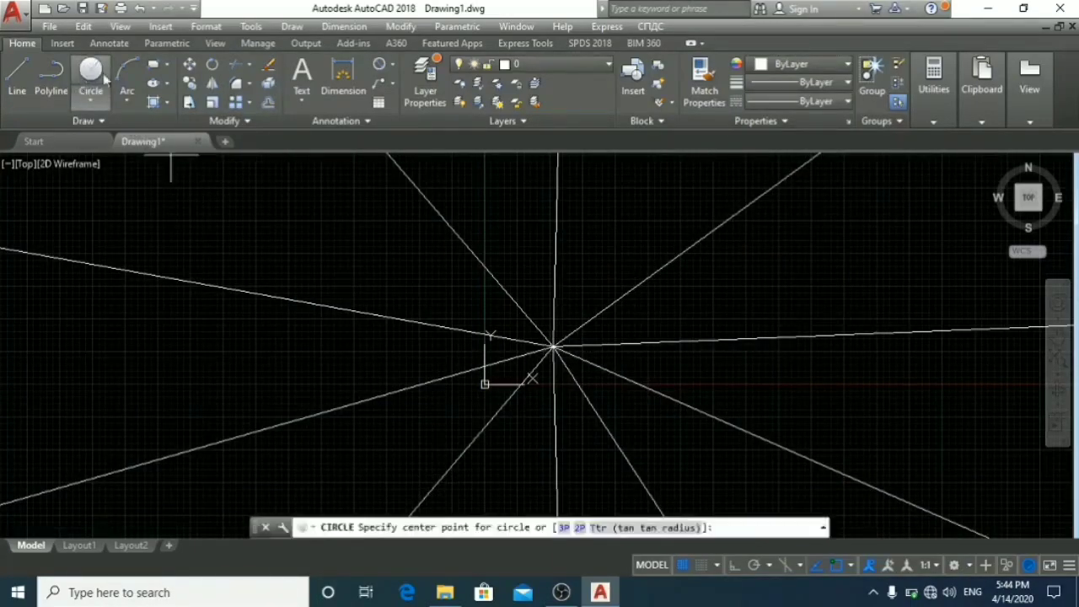
left_click(552, 346)
key("Escape")
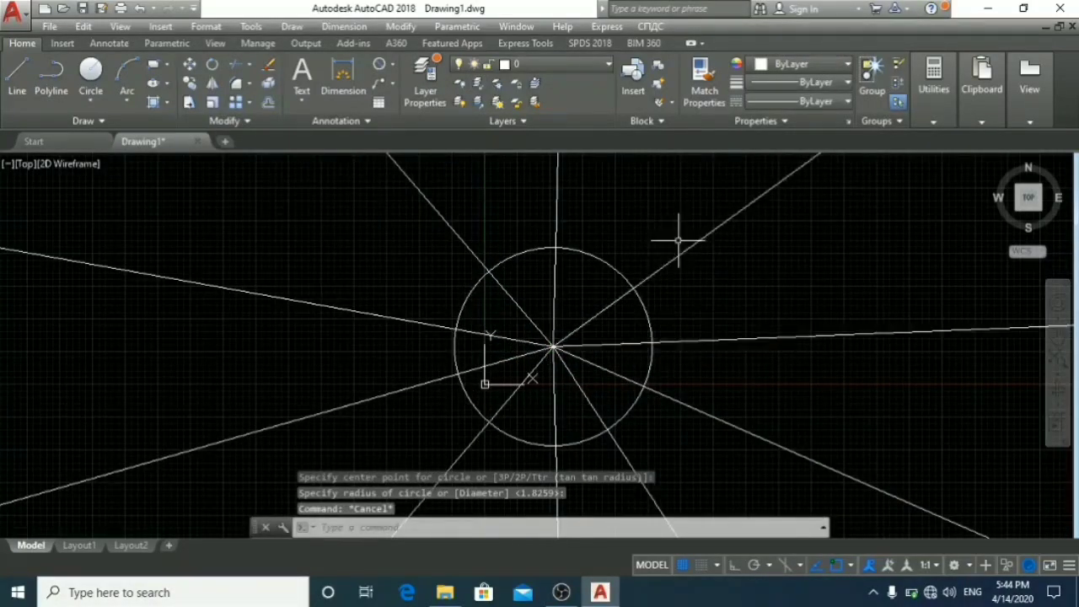
type("tr")
key("Return")
key("Return")
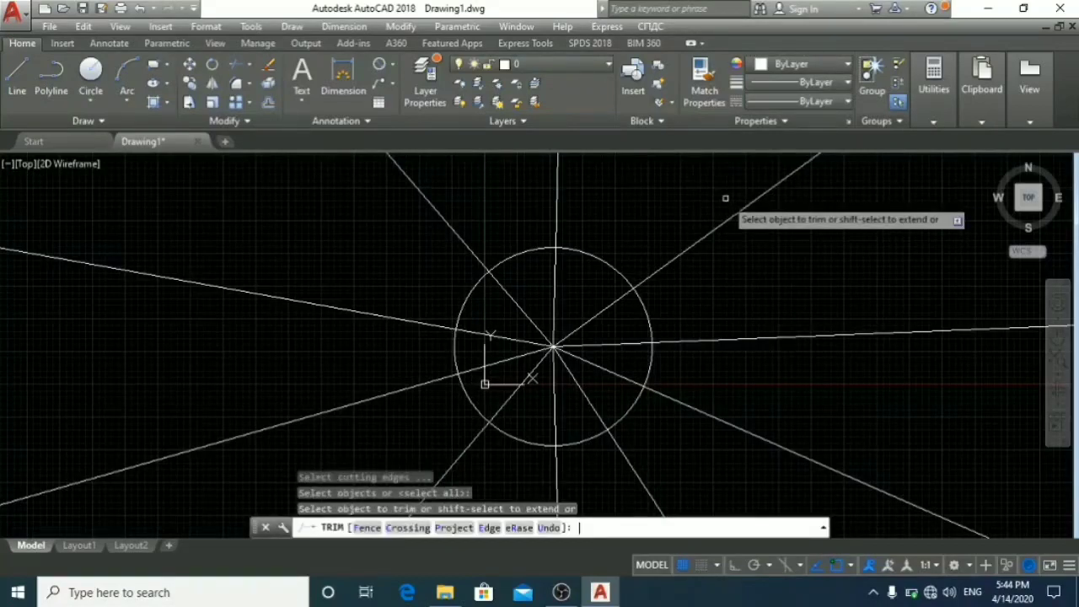
Try to trim the ray ends outside the circle using crossing selections on each side
left_click(817, 238)
left_click(462, 177)
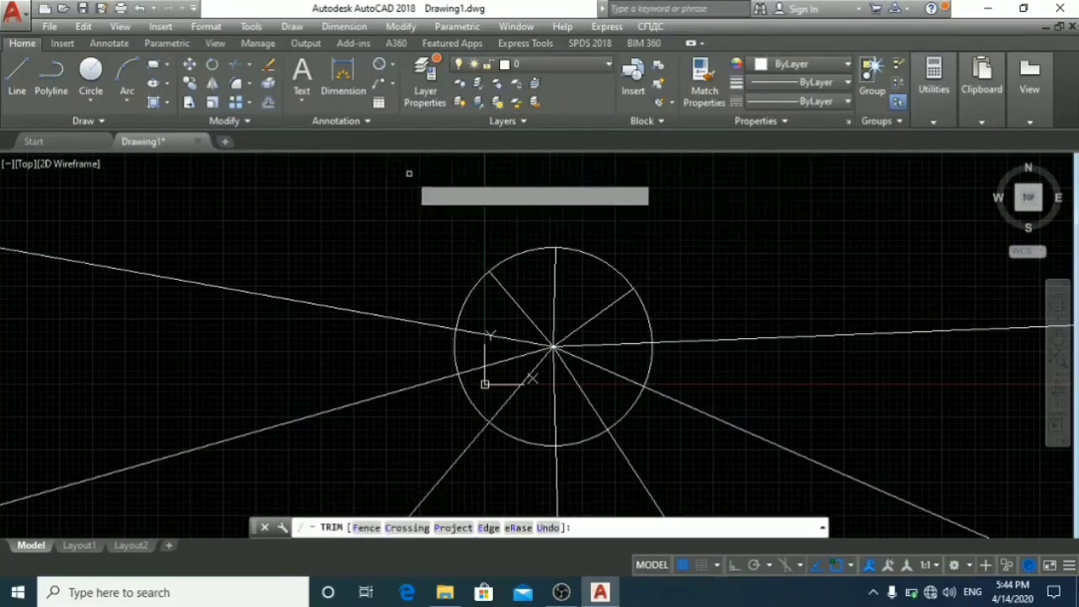
left_click(427, 414)
left_click(321, 244)
left_click(800, 443)
left_click(755, 325)
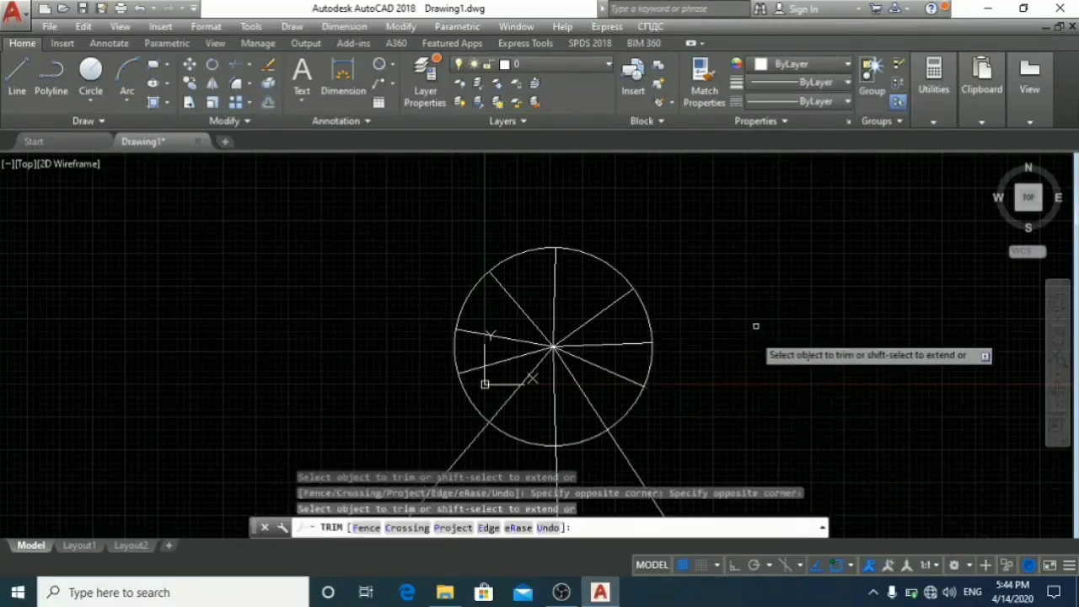
left_click(708, 487)
left_click(435, 439)
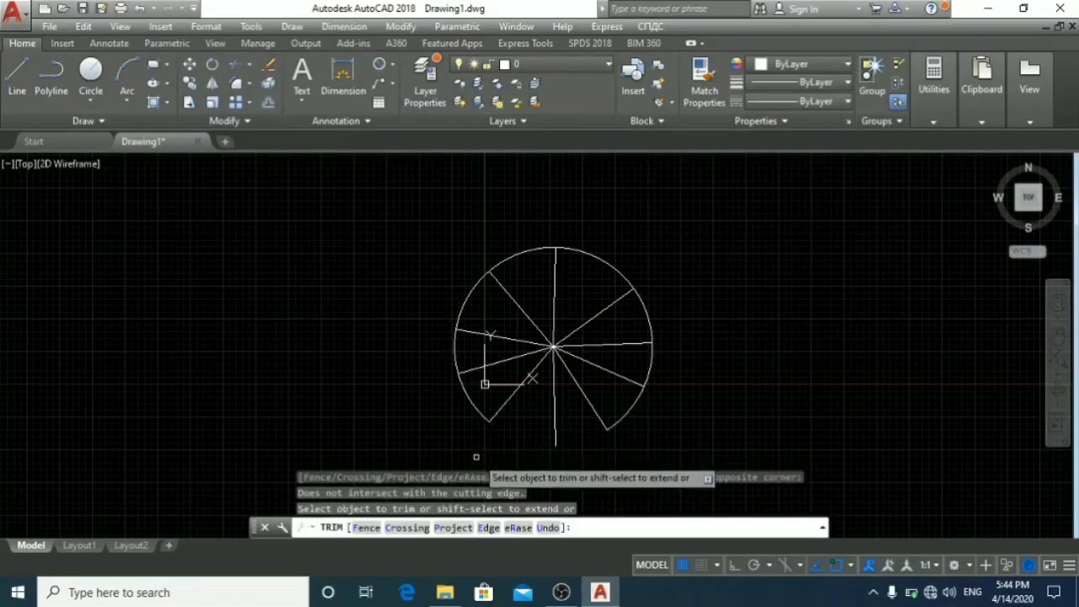
Undo all the trims while staying in the Trim command
key("ctrl+z")
key("ctrl+z")
key("ctrl+z")
key("ctrl+z")
key("ctrl+z")
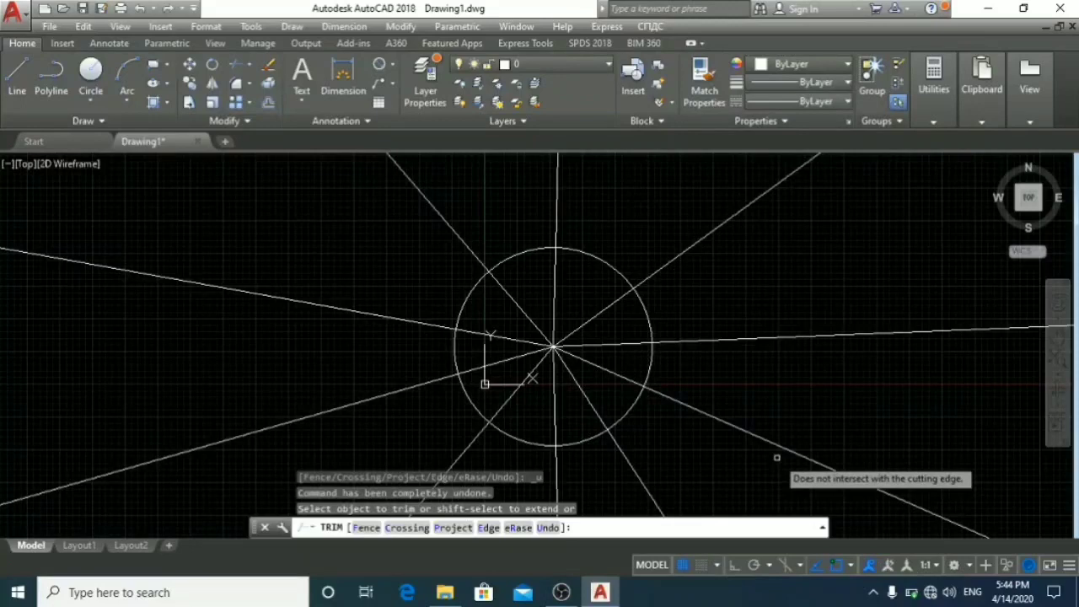
Trim the parts of all ten rays extending beyond the circle with crossing selections, and end the Trim command
left_click(828, 417)
left_click(721, 173)
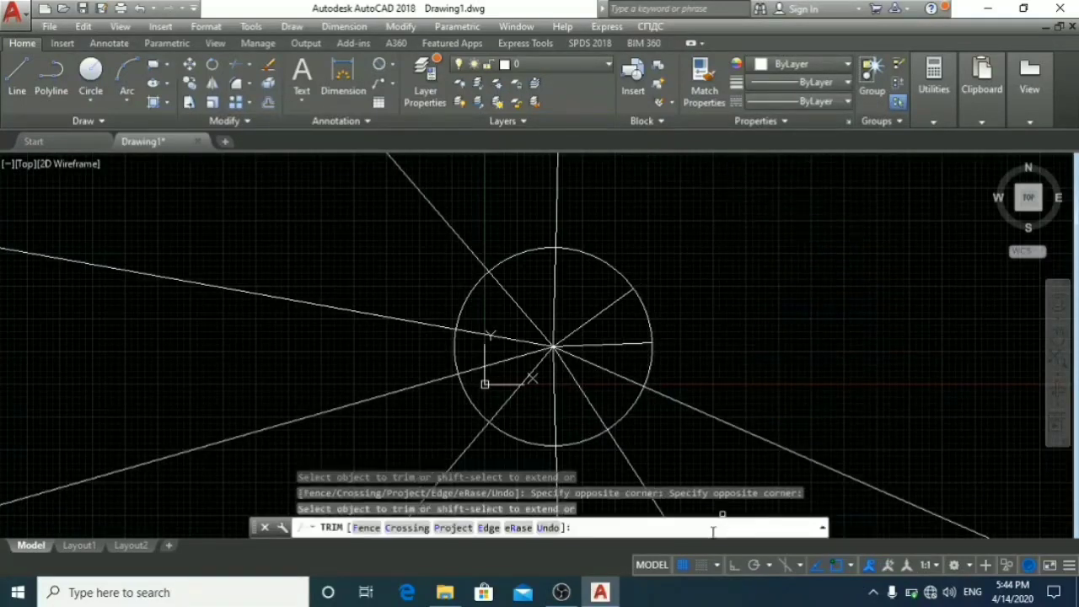
left_click(359, 424)
left_click(259, 233)
left_click(598, 175)
left_click(380, 189)
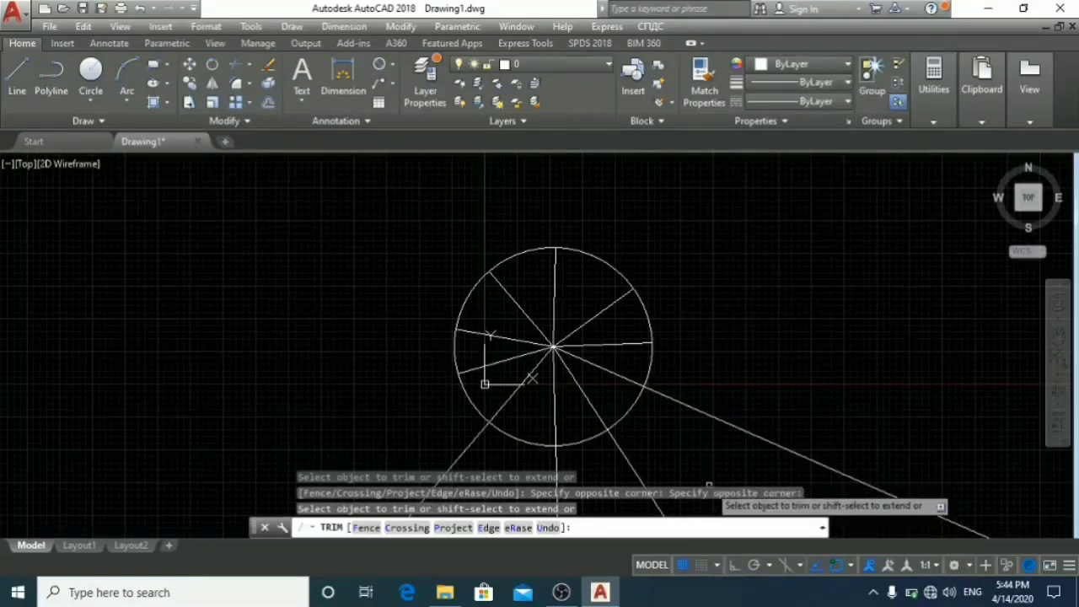
left_click(710, 477)
left_click(381, 455)
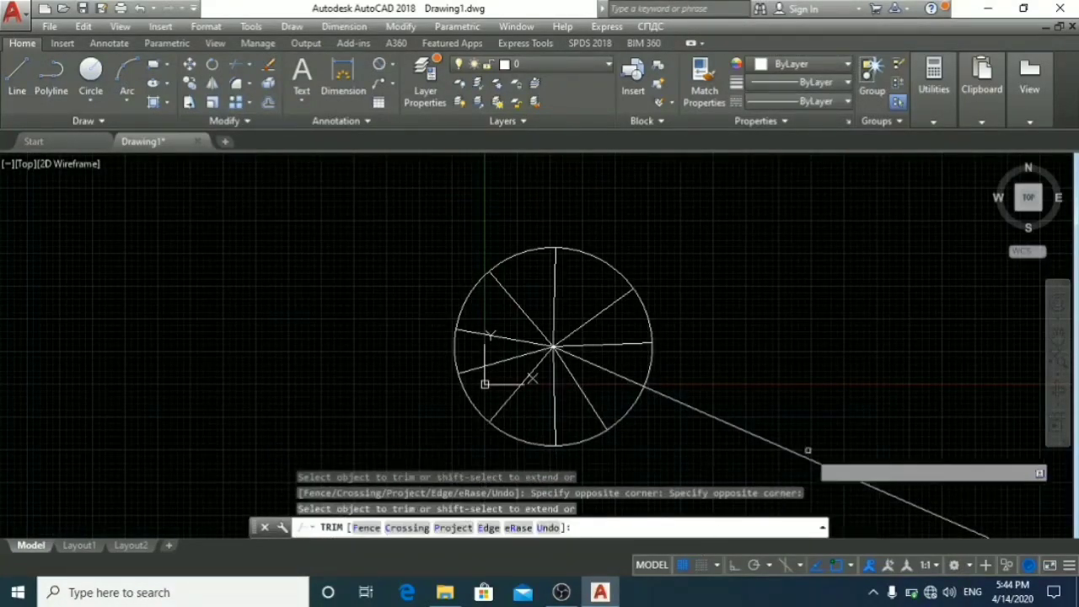
left_click(775, 464)
left_click(744, 383)
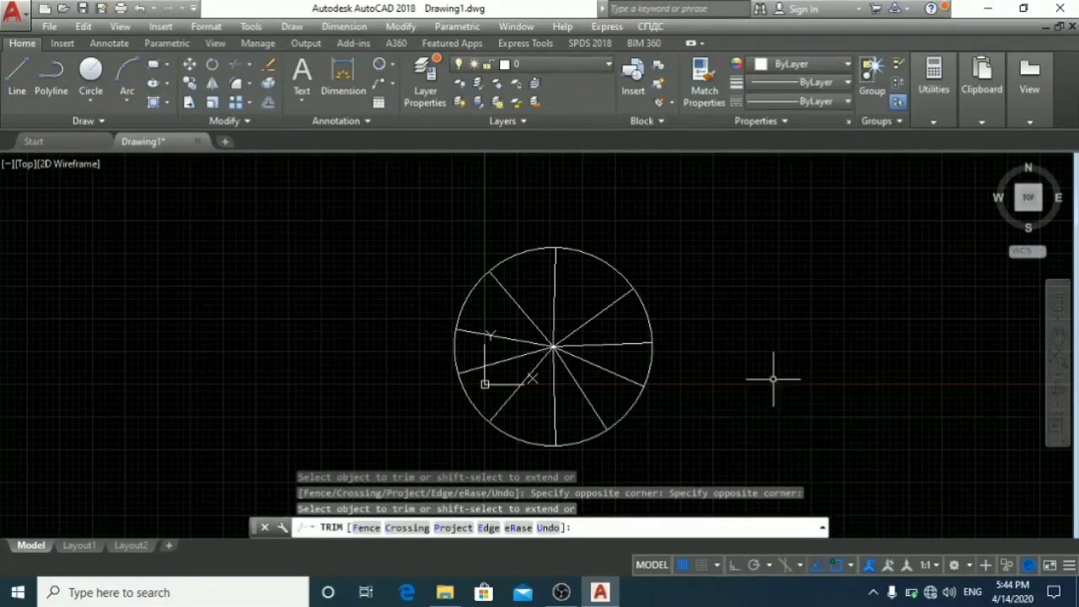
key("Escape")
key("alt+F4")
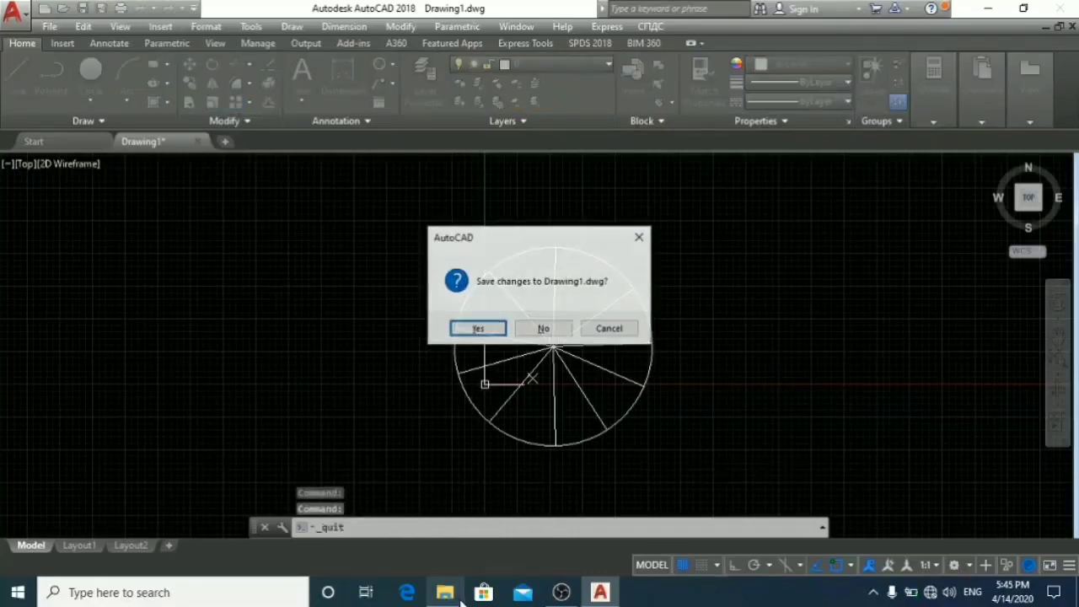
key("Escape")
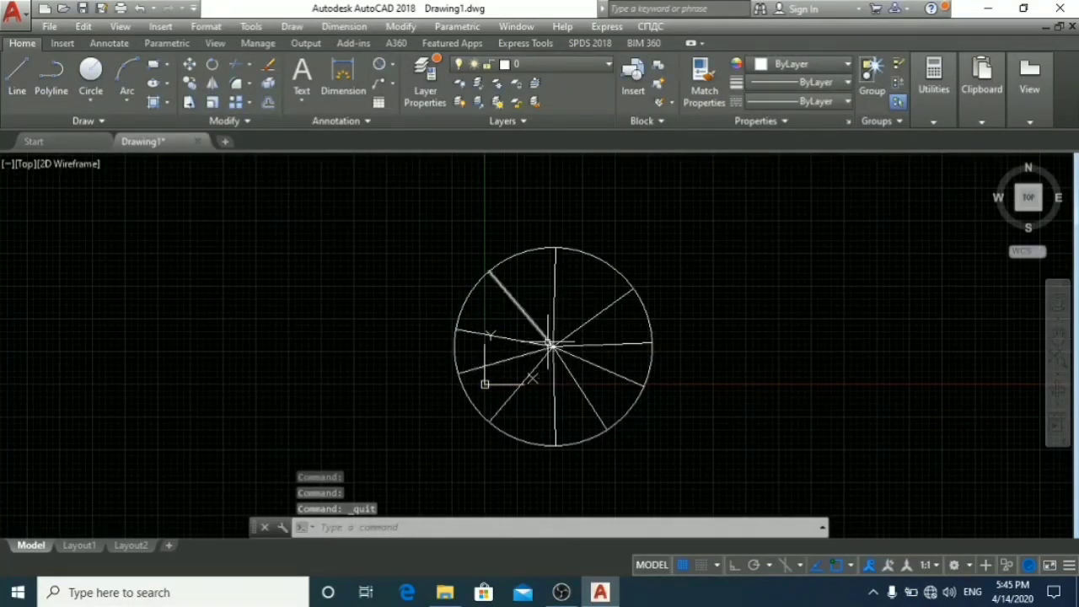
scroll(553, 344, "up", 5)
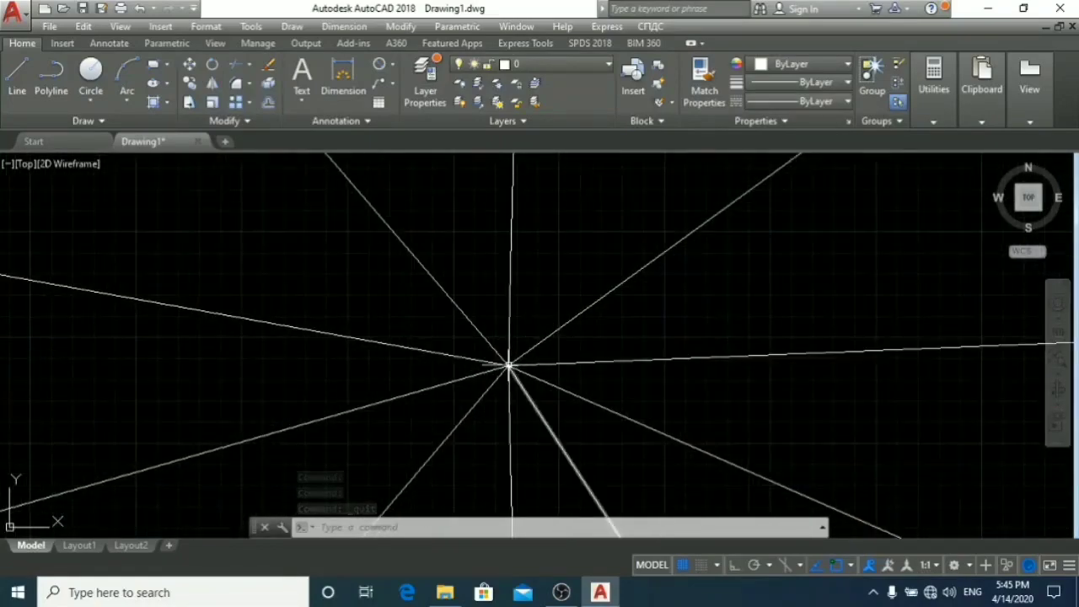
scroll(511, 366, "down", 5)
scroll(511, 366, "up", 4)
scroll(506, 375, "down", 3)
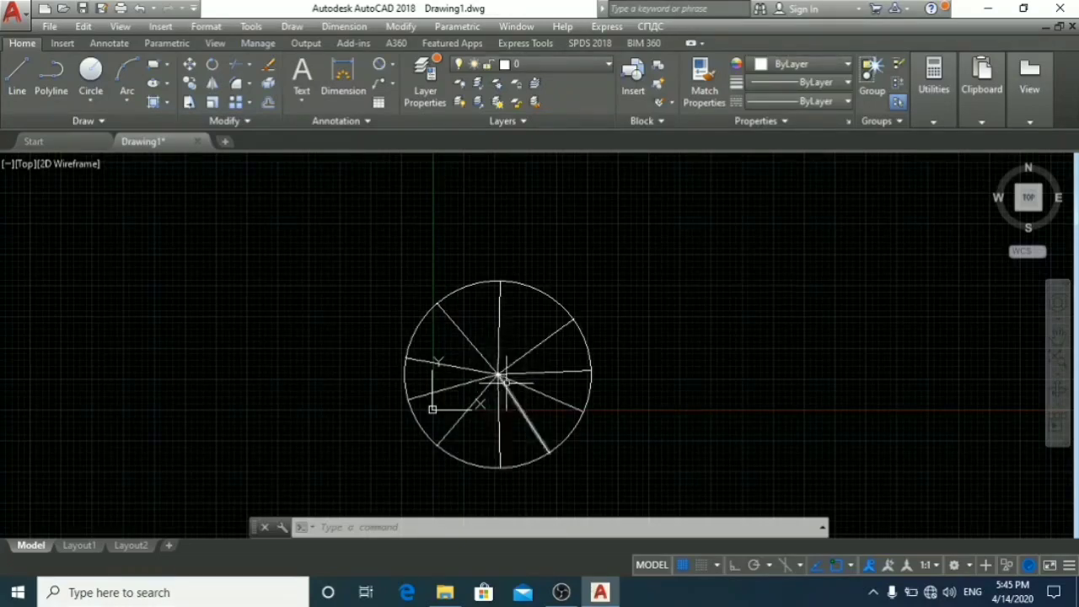
mouse_move(517, 403)
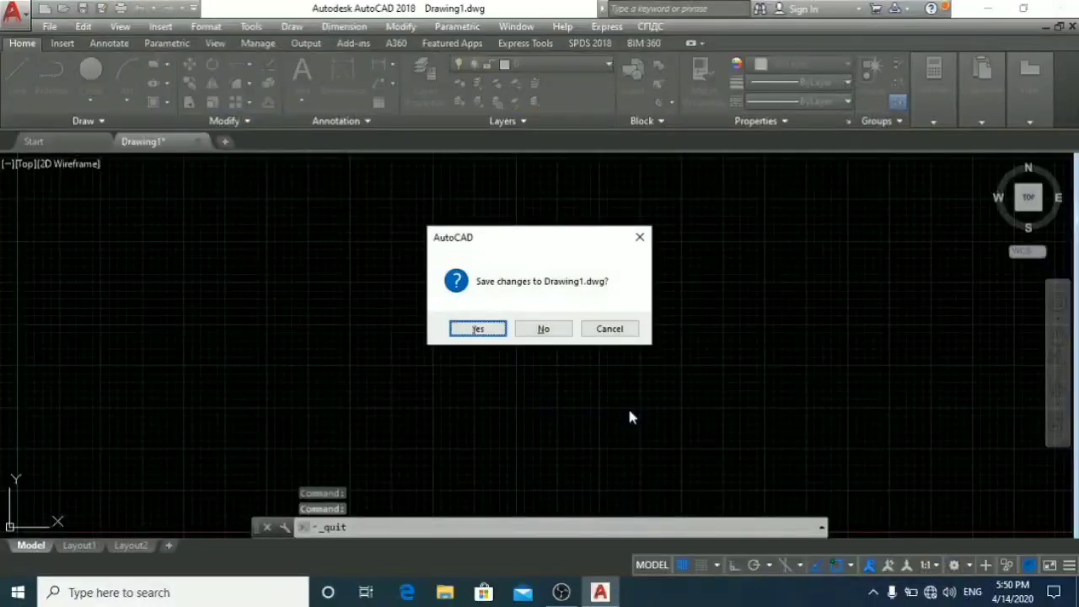
key("Escape")
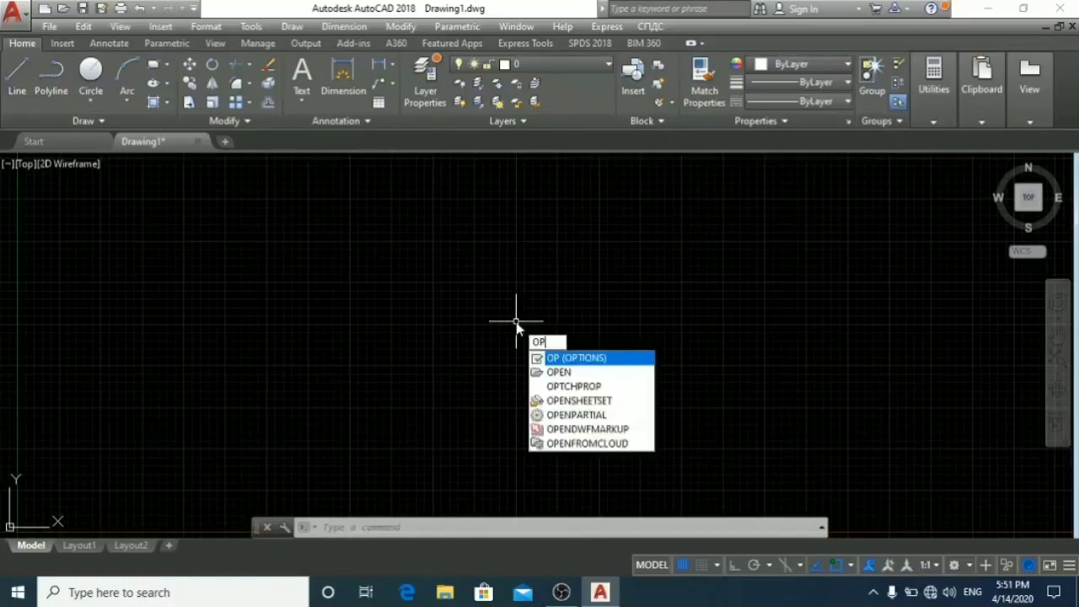
Open the Options, look at the file locations, and set the window colour scheme to Light in the display settings
key("Return")
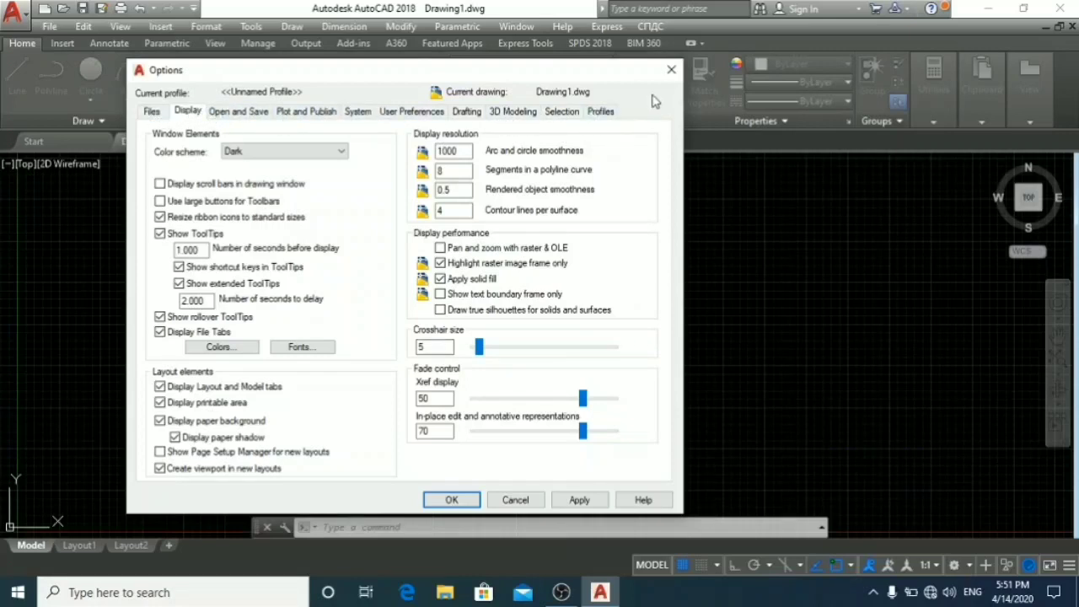
left_click(153, 112)
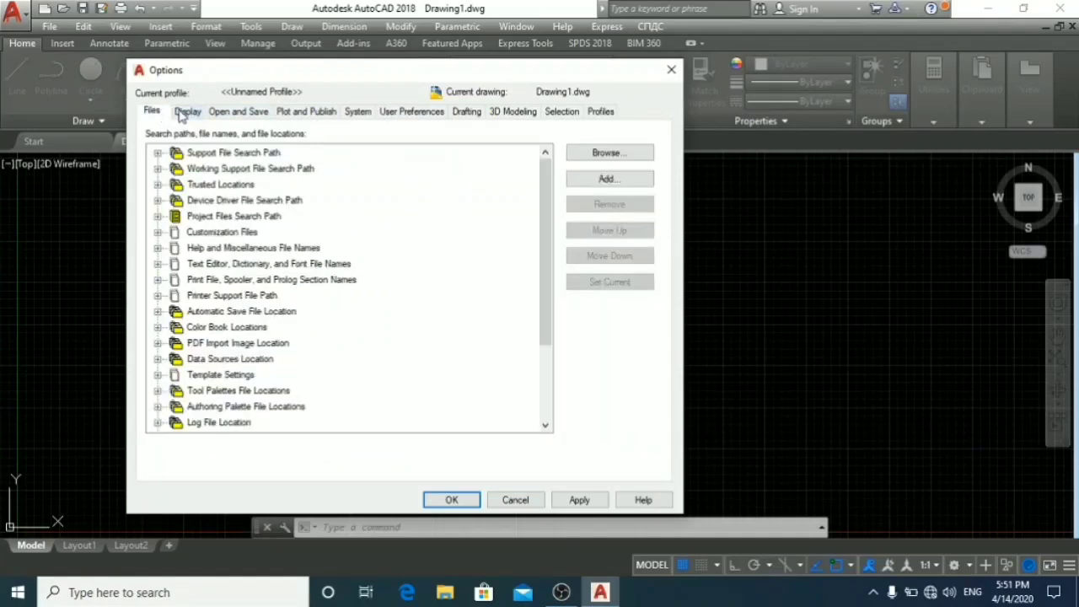
left_click(185, 114)
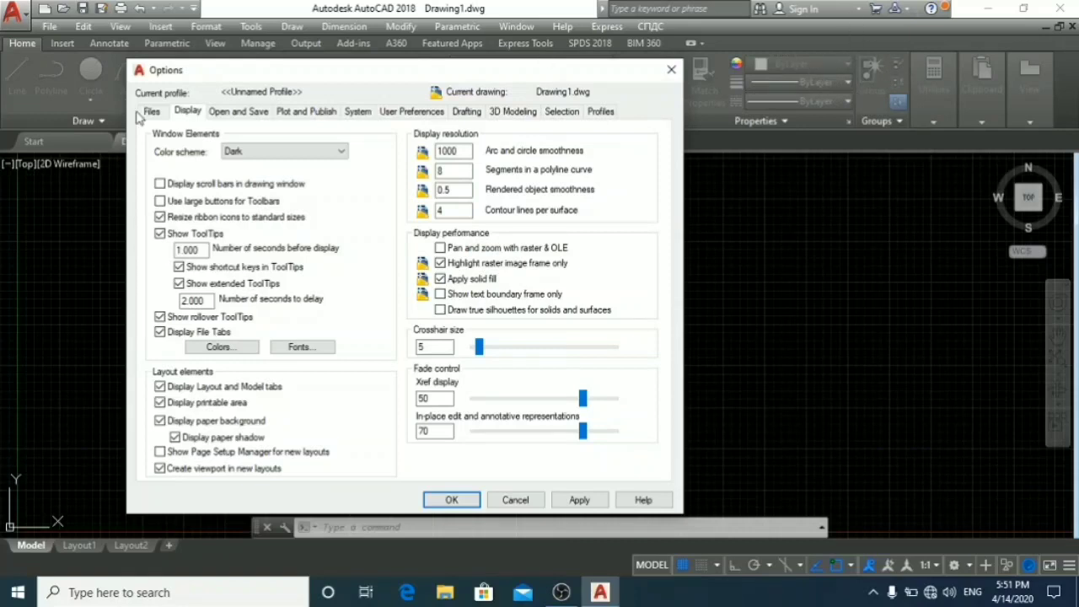
left_click(230, 155)
left_click(244, 177)
left_click(469, 499)
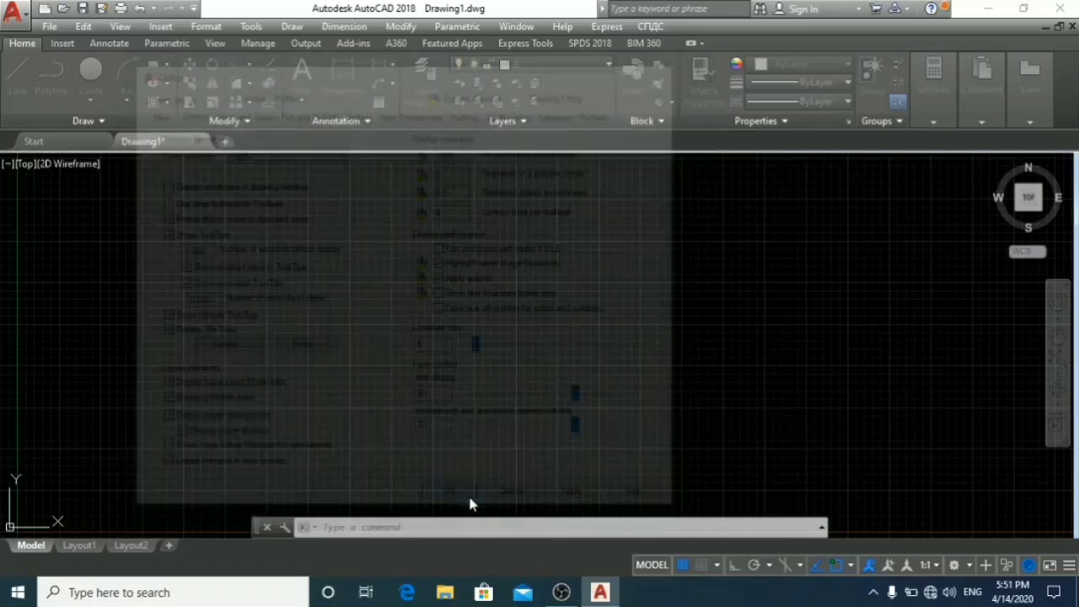
left_click(469, 497)
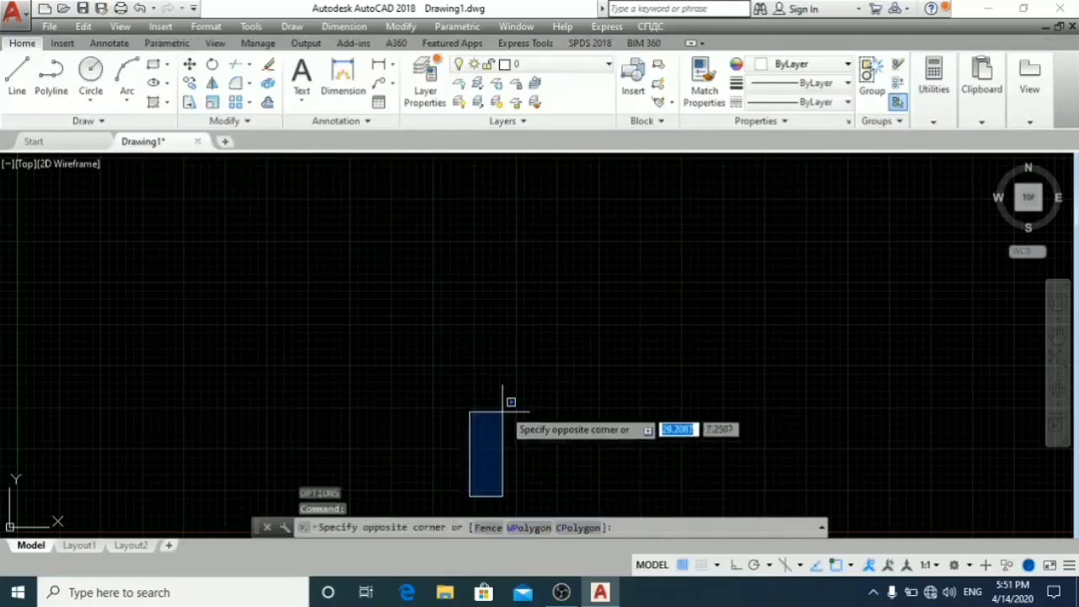
left_click(625, 364)
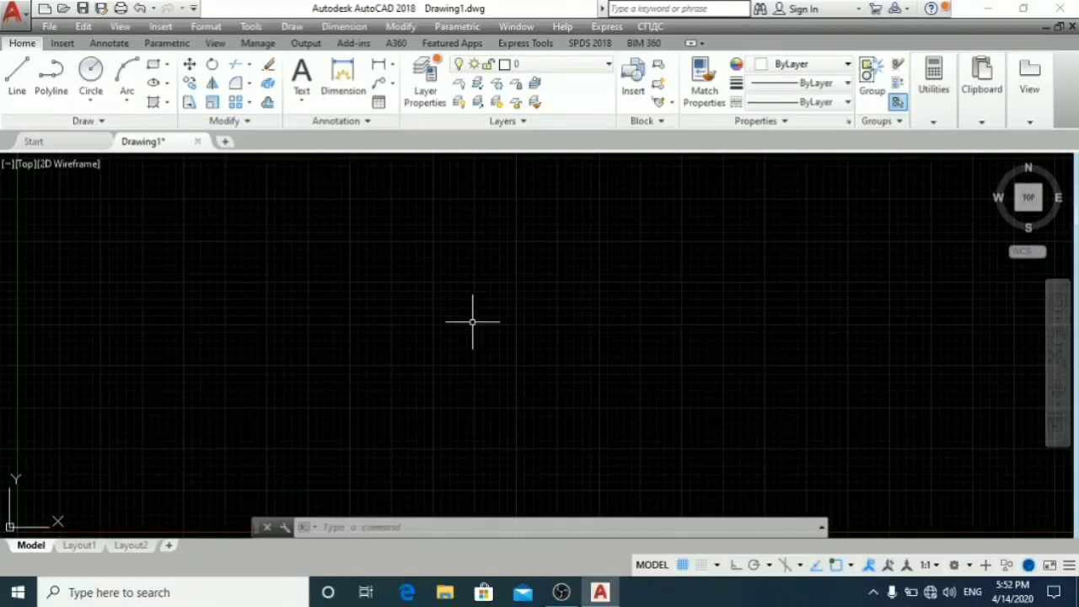
Reopen the Options and set the window colour scheme to Dark
key("Return")
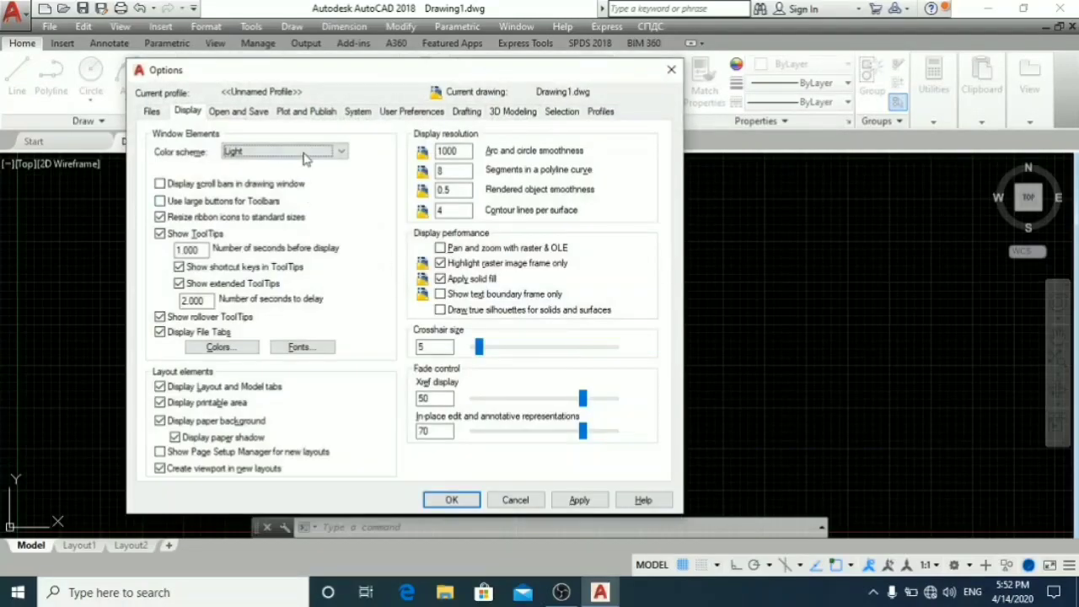
left_click(304, 154)
left_click(303, 176)
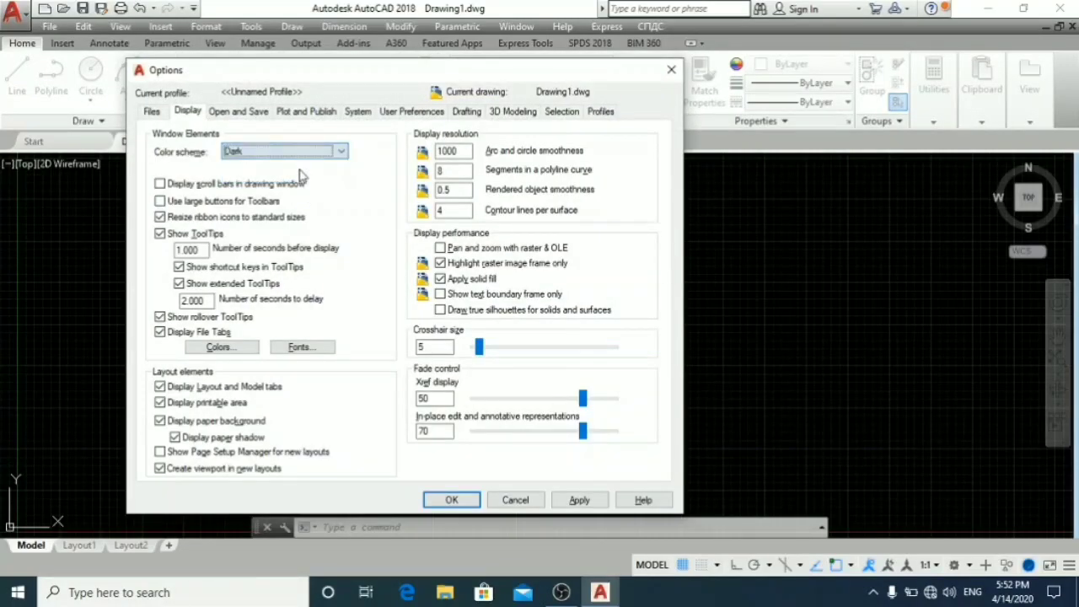
left_click(452, 500)
left_click(476, 499)
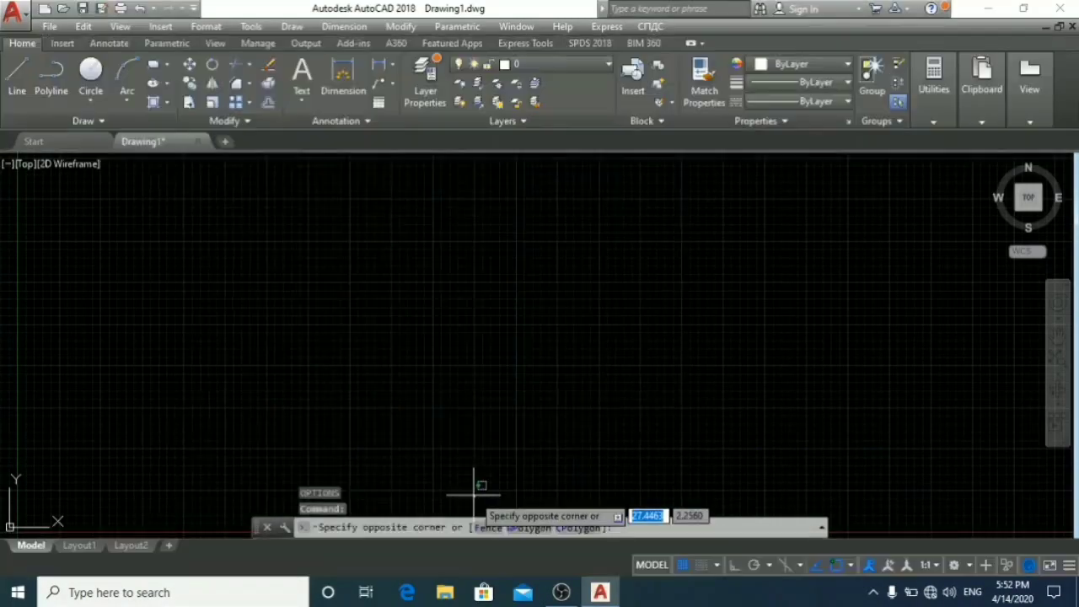
left_click(506, 394)
Set the uniform background colour of the 2D model space to Magenta through the Options and apply it
type("op")
key("Return")
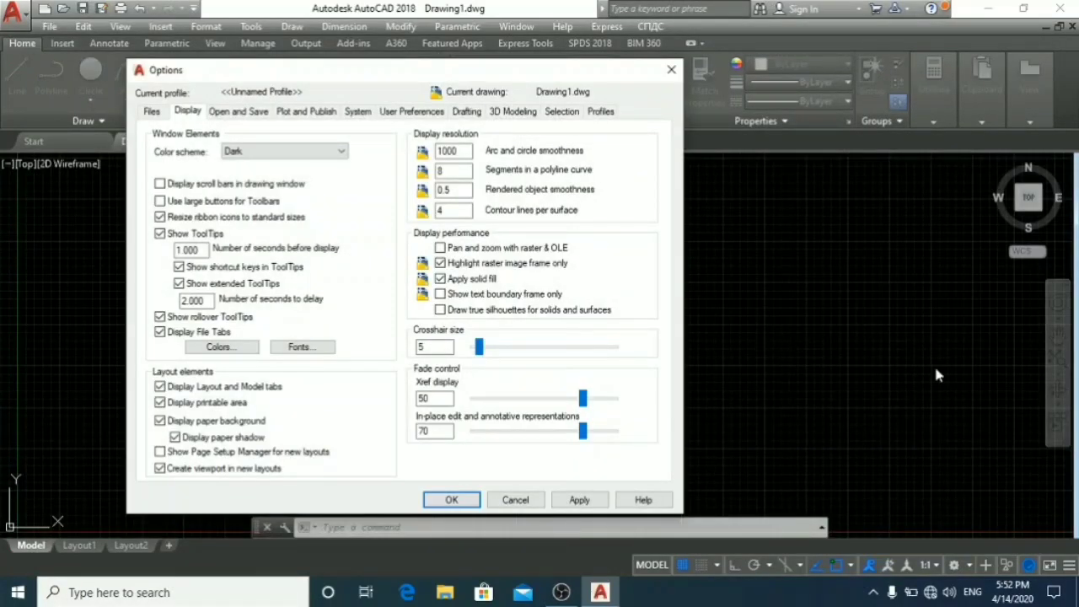
left_click(221, 346)
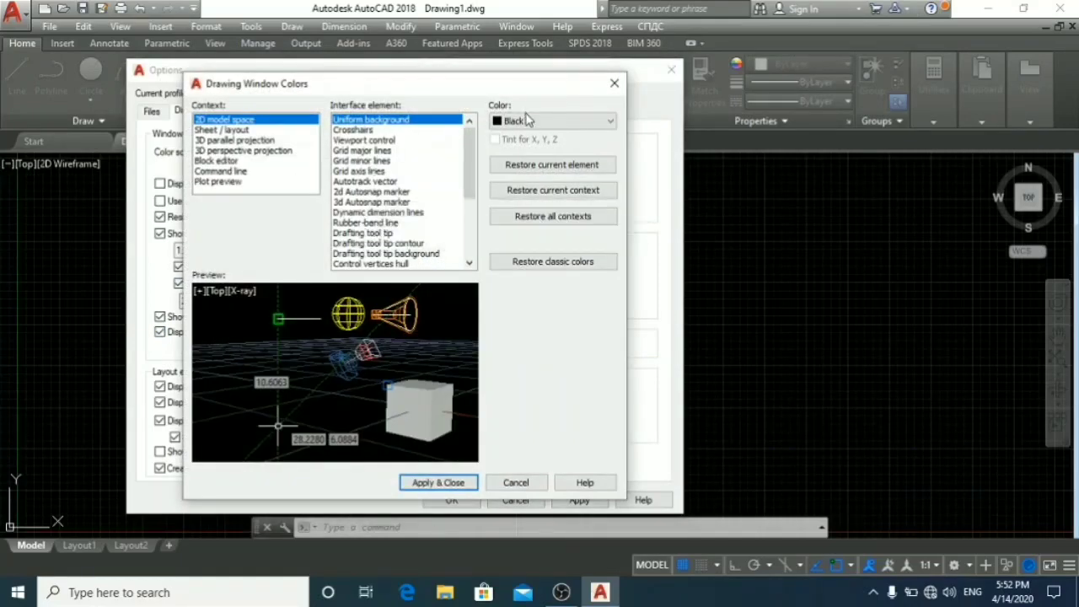
left_click(516, 124)
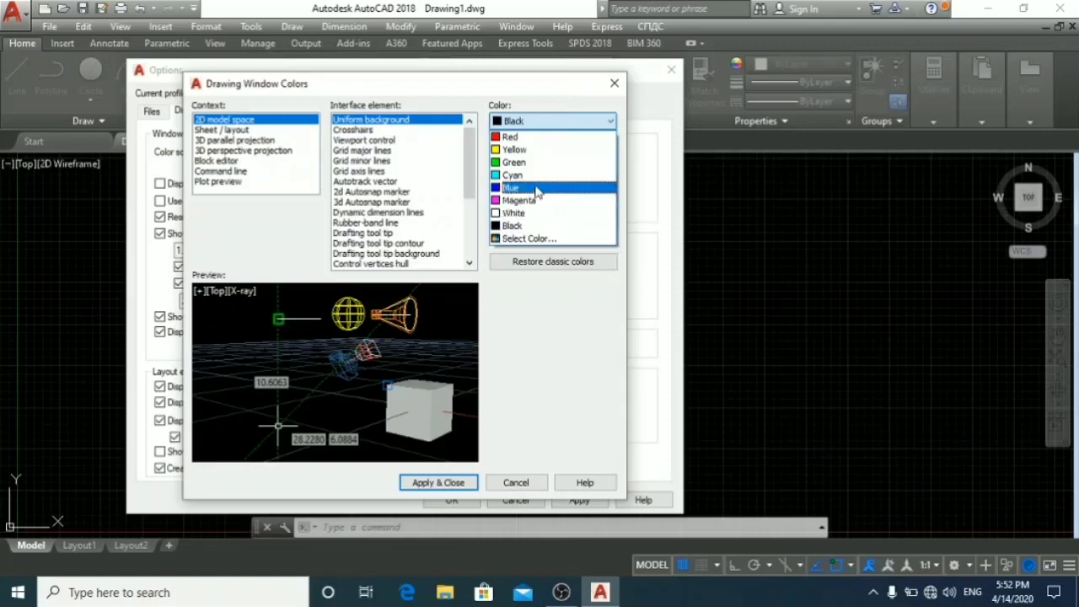
left_click(526, 240)
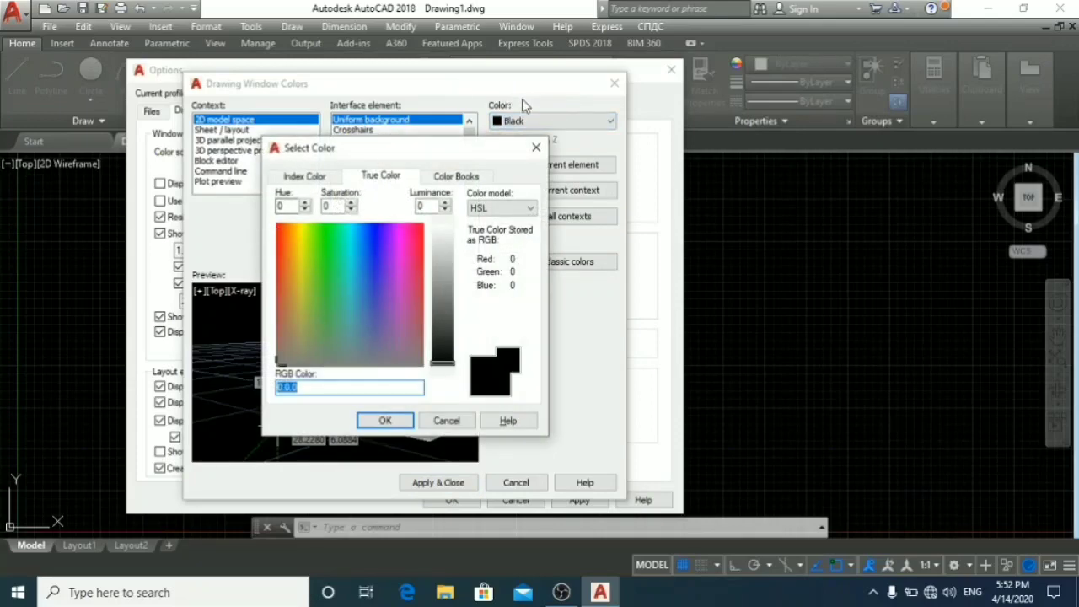
left_click(536, 148)
left_click(548, 118)
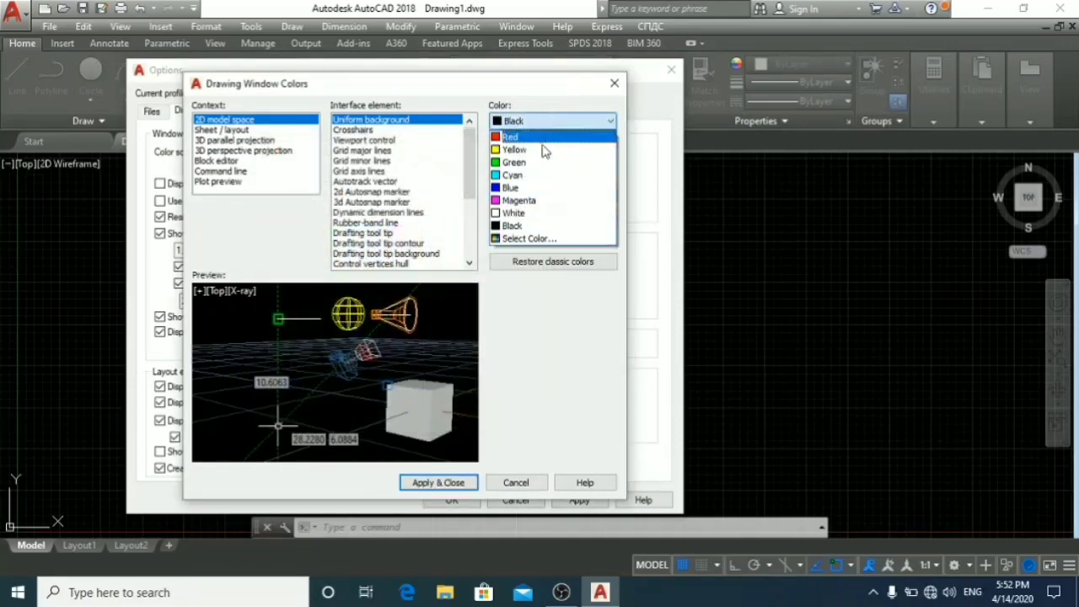
left_click(516, 200)
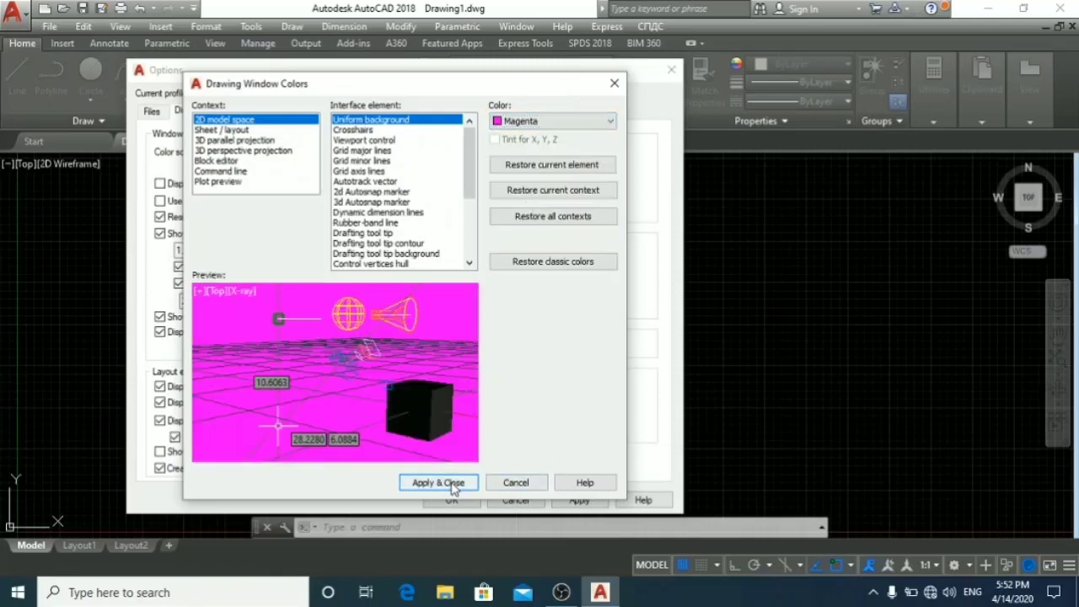
left_click(460, 482)
left_click(453, 500)
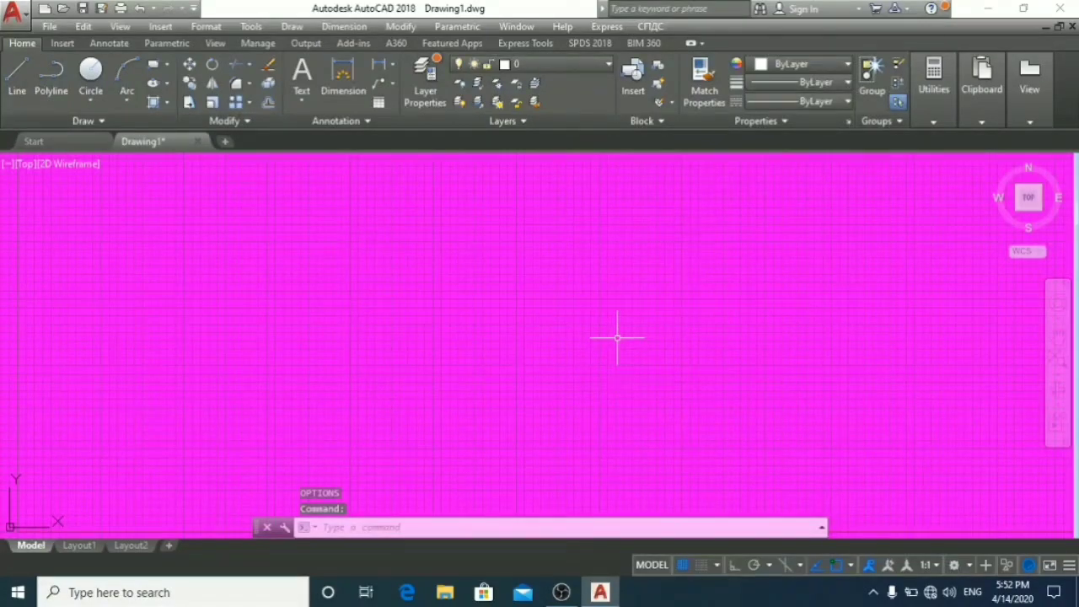
Set the uniform background colour of the 2D model space to Black through the Options and apply it
type("op")
key("Return")
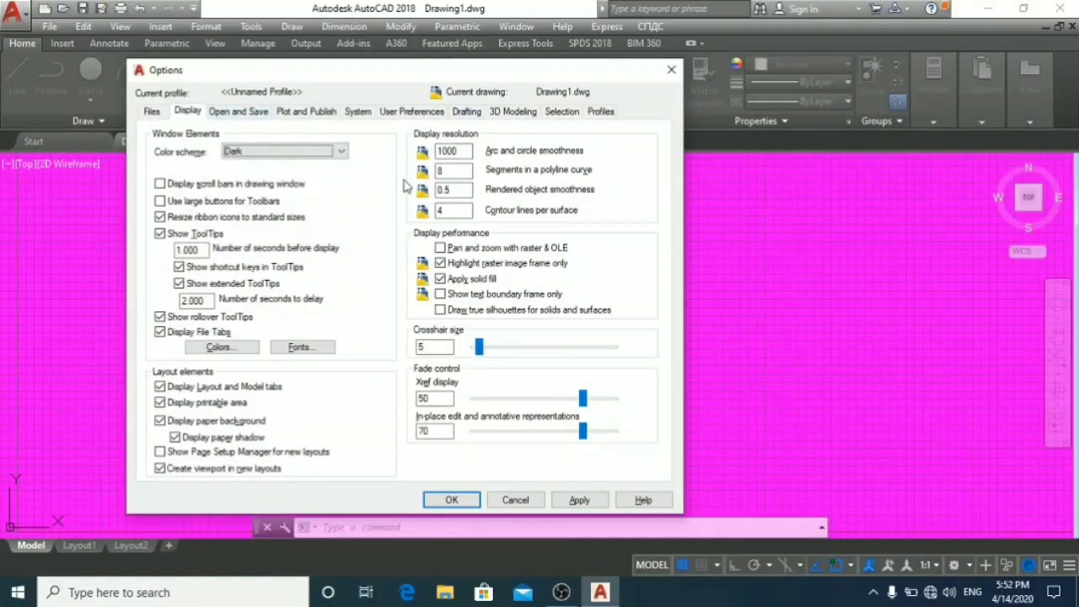
left_click(219, 347)
left_click(560, 122)
left_click(547, 225)
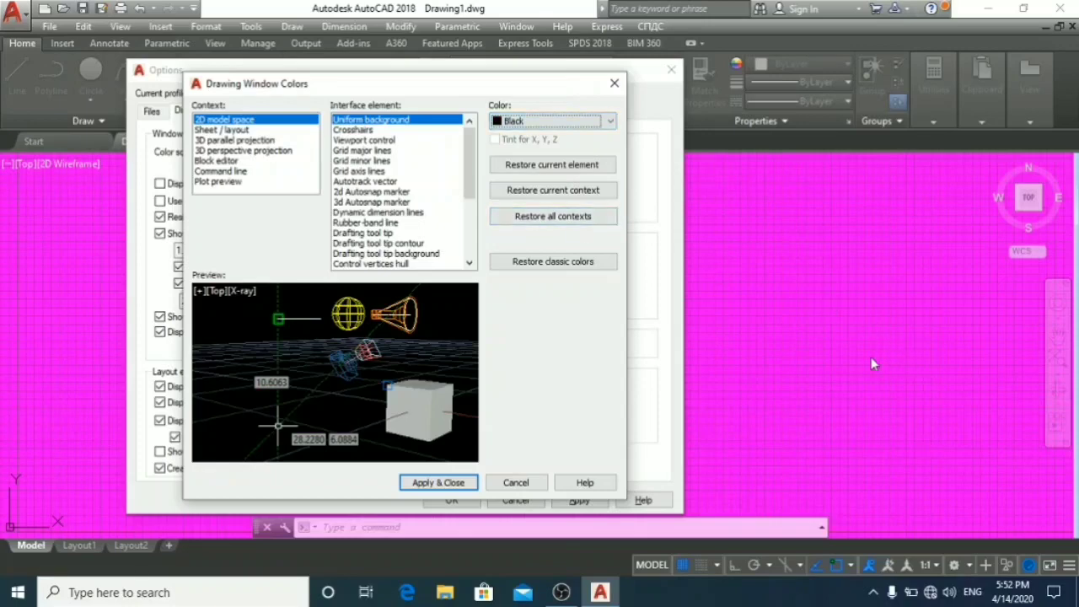
left_click(455, 483)
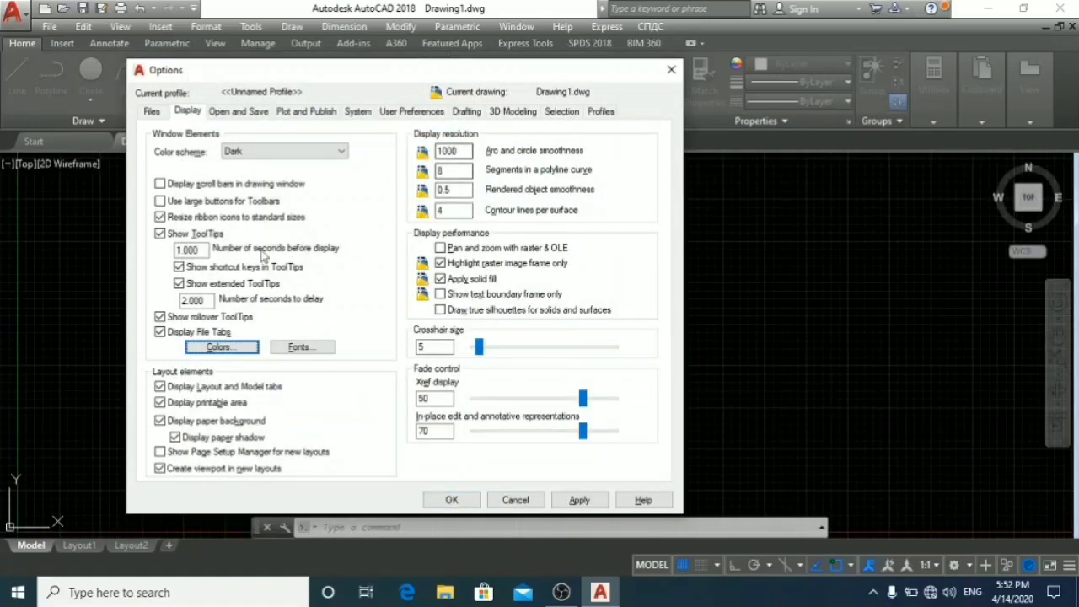
Look at the command line window font settings in the Options and close them without changing anything
left_click(299, 349)
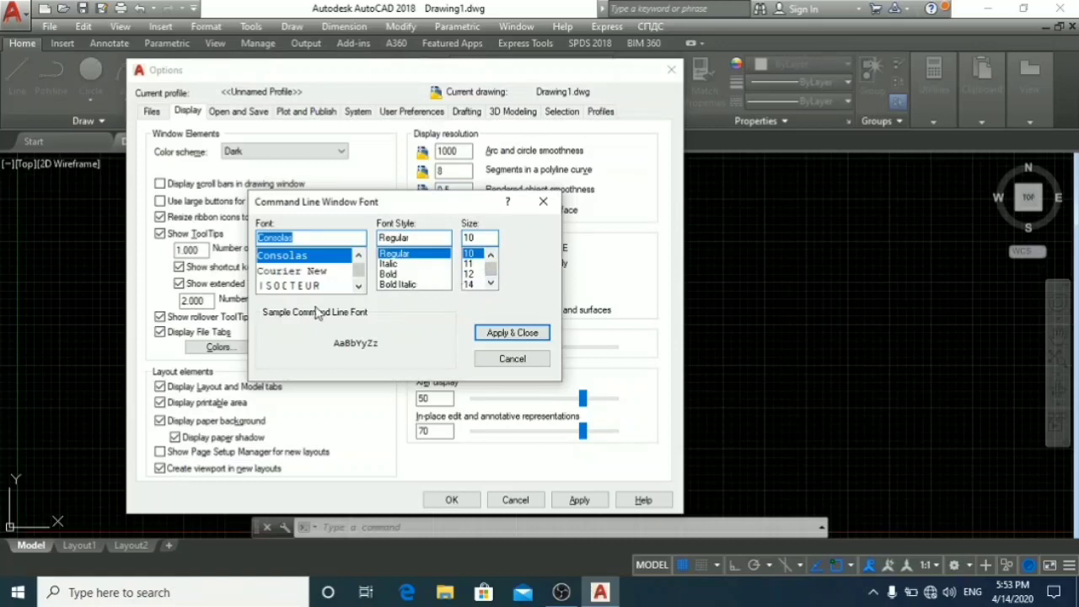
left_click(542, 201)
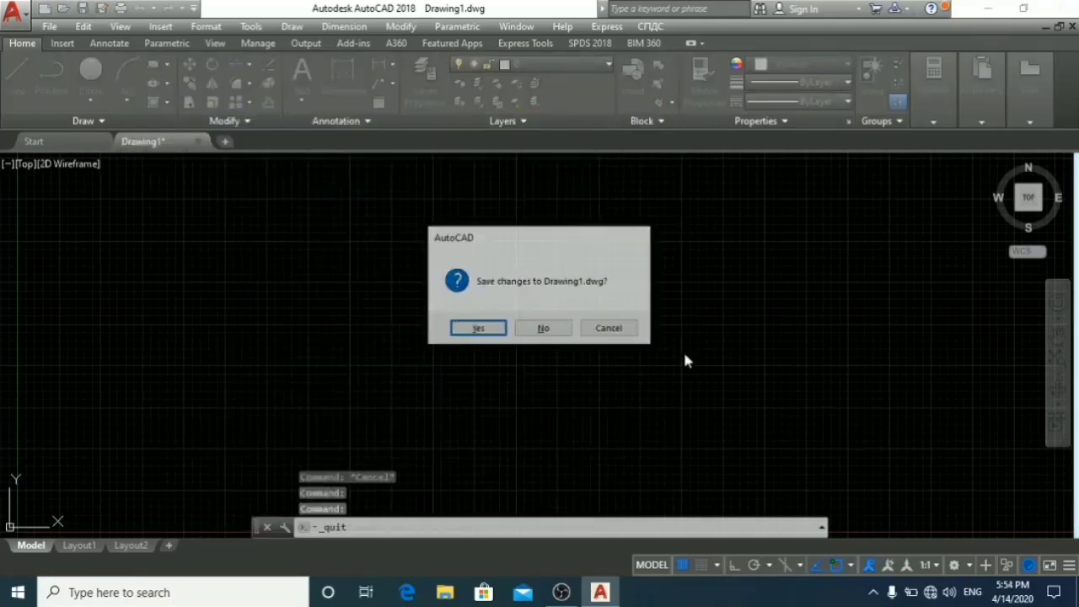
Cancel quitting at the prompt to save changes to Drawing1.dwg and keep the drawing open
key("Escape")
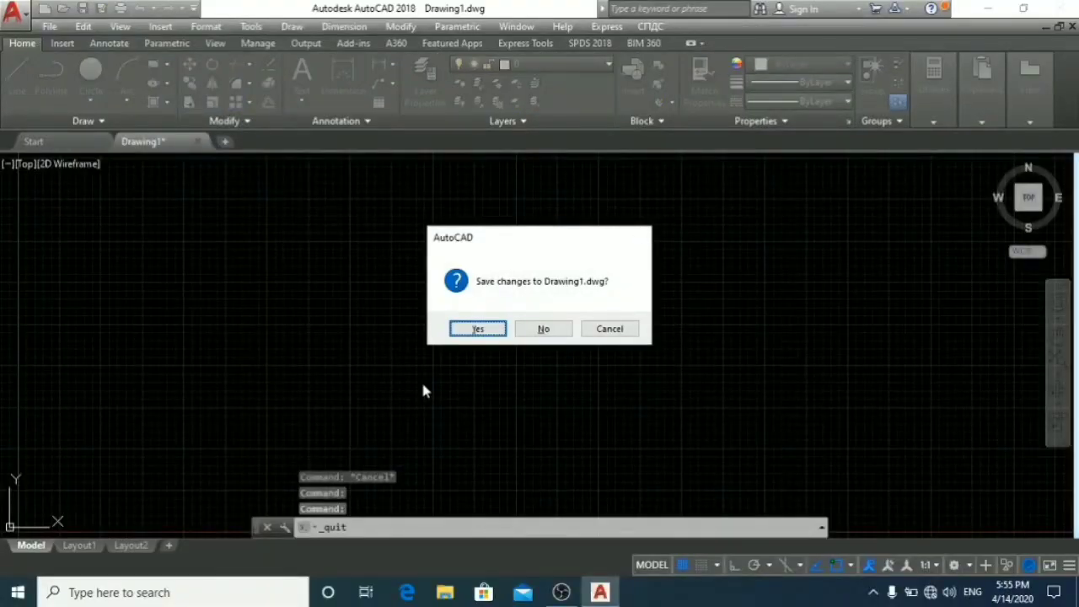
key("Escape")
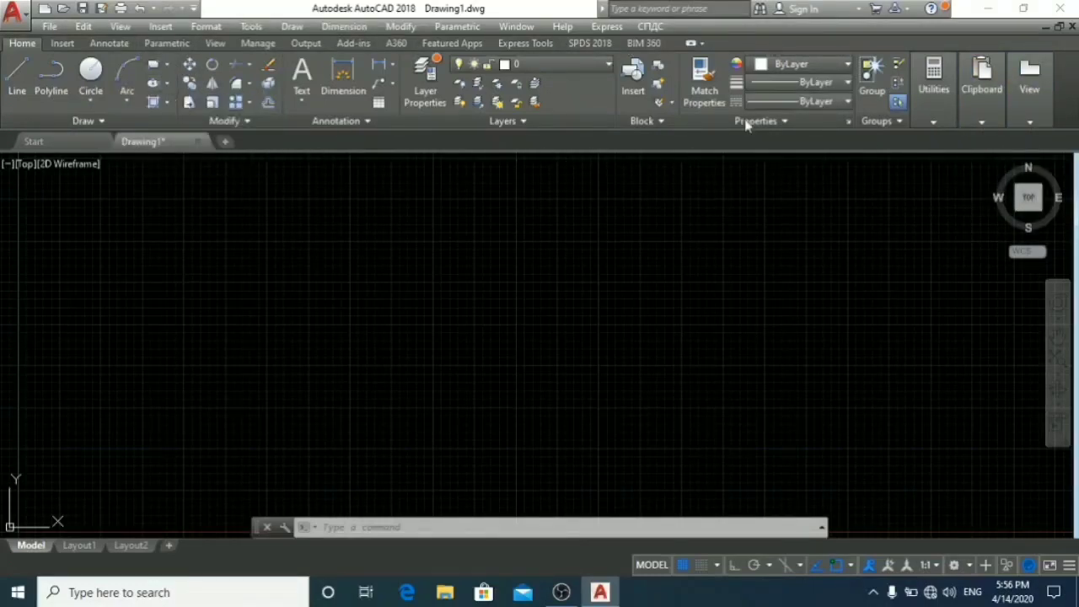
key("Escape")
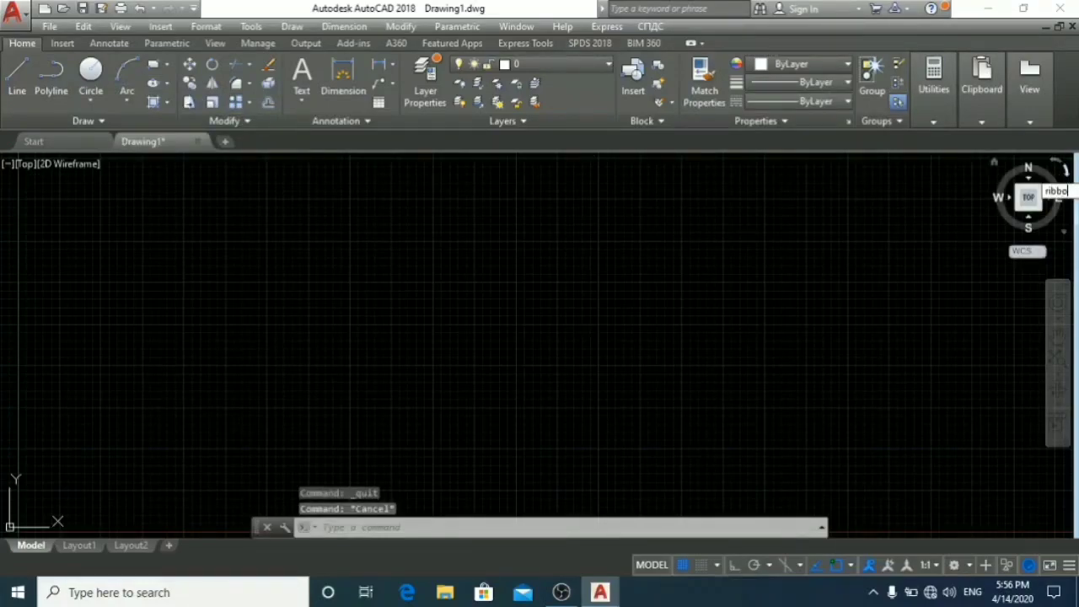
Hide the ribbon with the RIBBONCLOSE command and bring it back with the RIBBON command
key("Down")
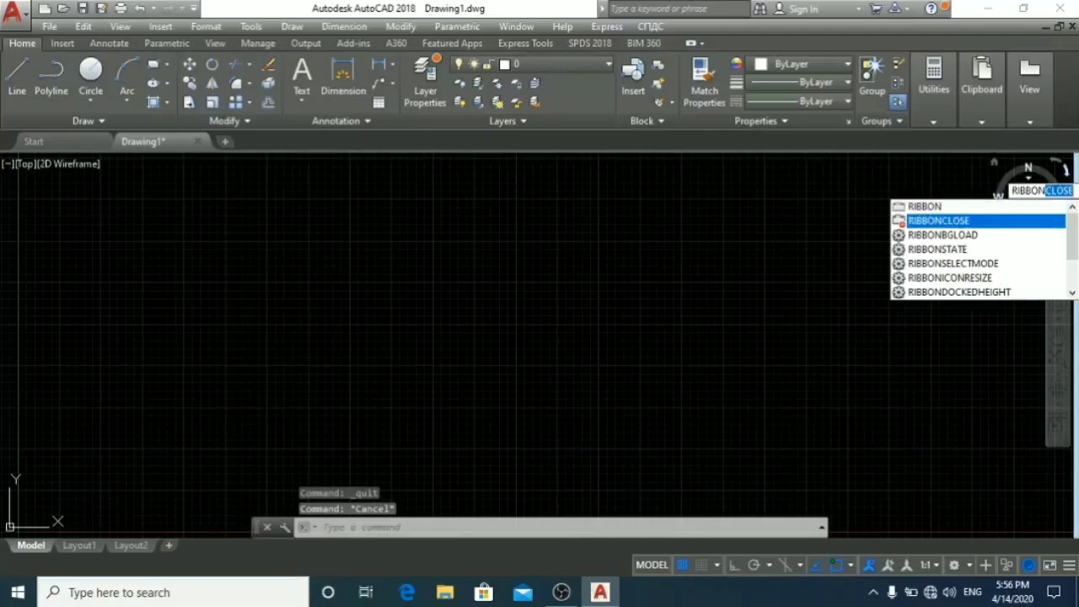
key("Return")
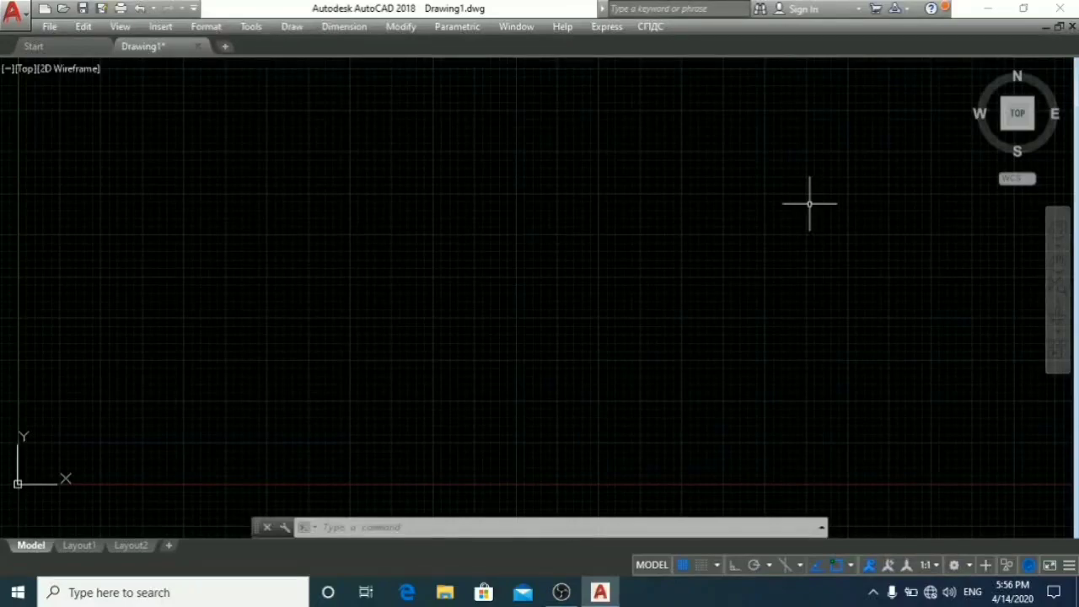
type("ribb")
key("Return")
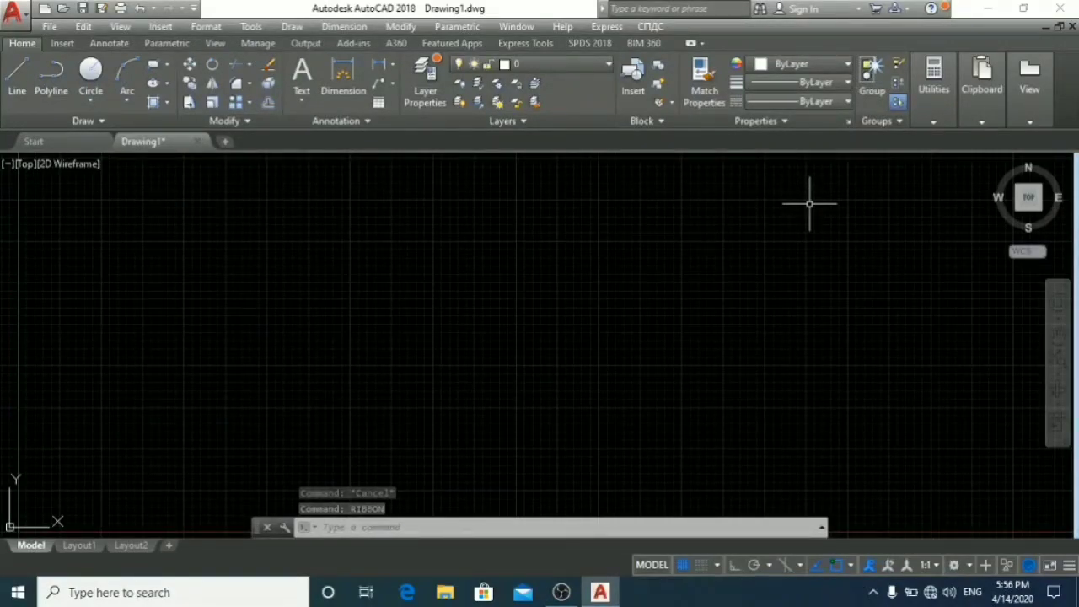
Start the Quit command and cancel it to stay in the drawing
key("ctrl+q")
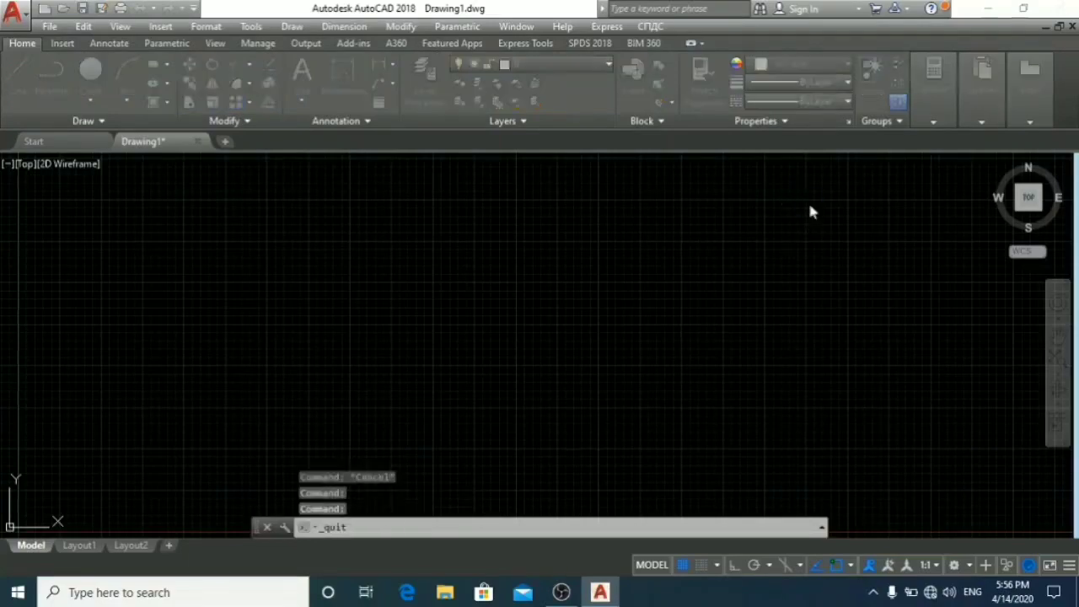
key("Escape")
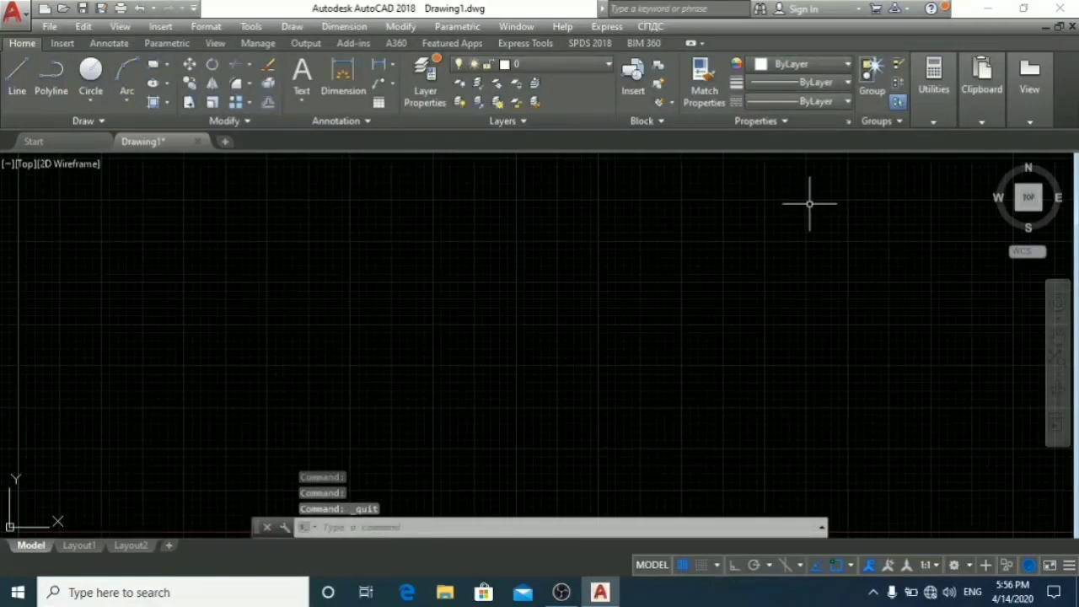